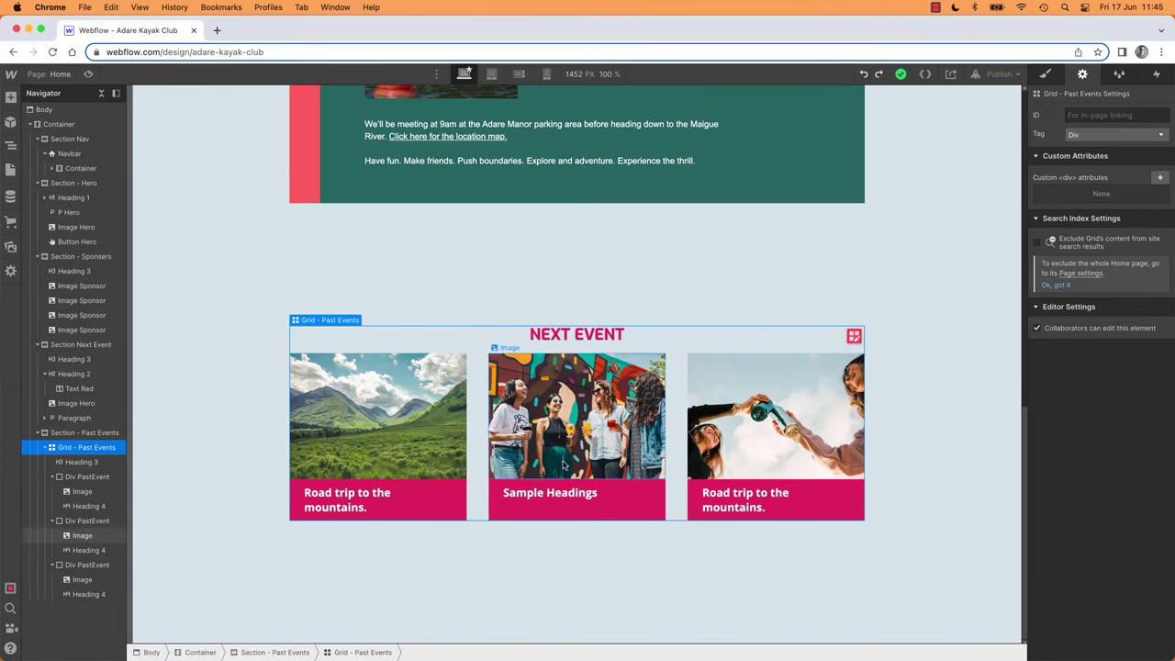
Try wider gaps between the Past Events grid columns and narrow the middle column to 0.25FR.
click(854, 336)
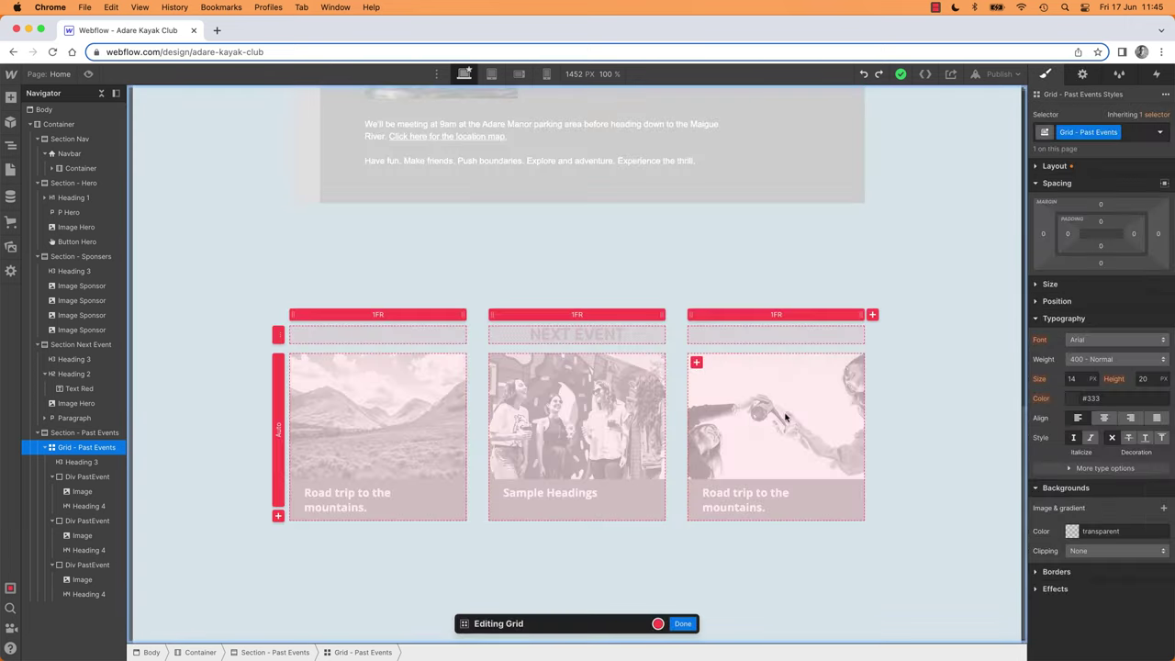
drag(677, 412, 708, 412)
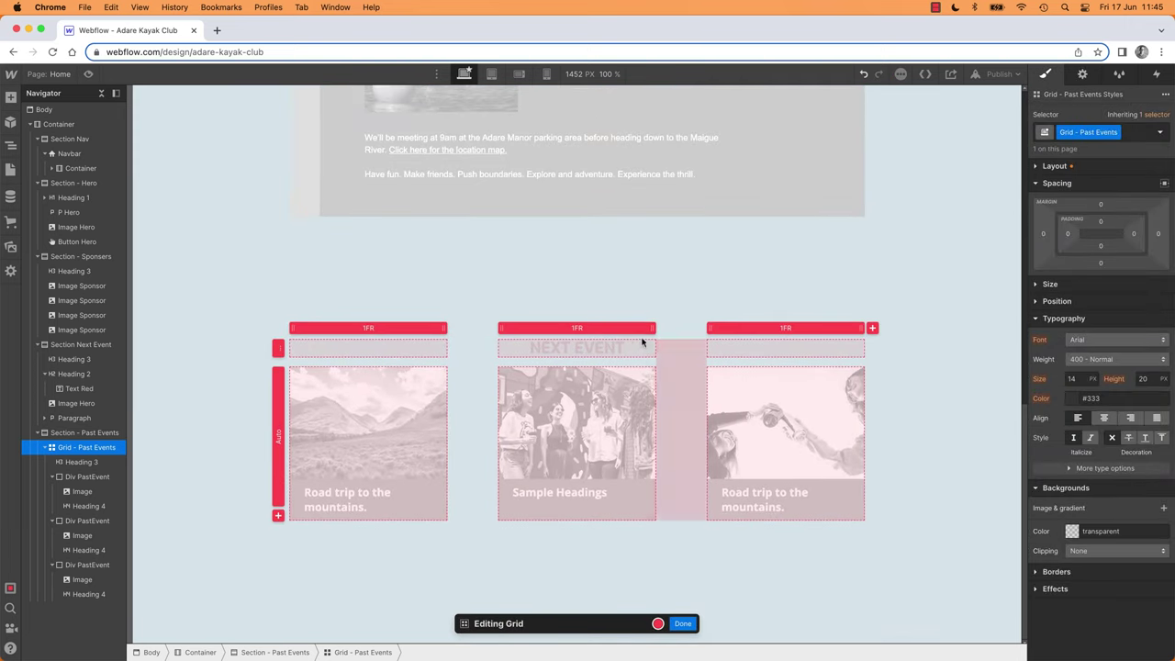
drag(652, 329, 615, 332)
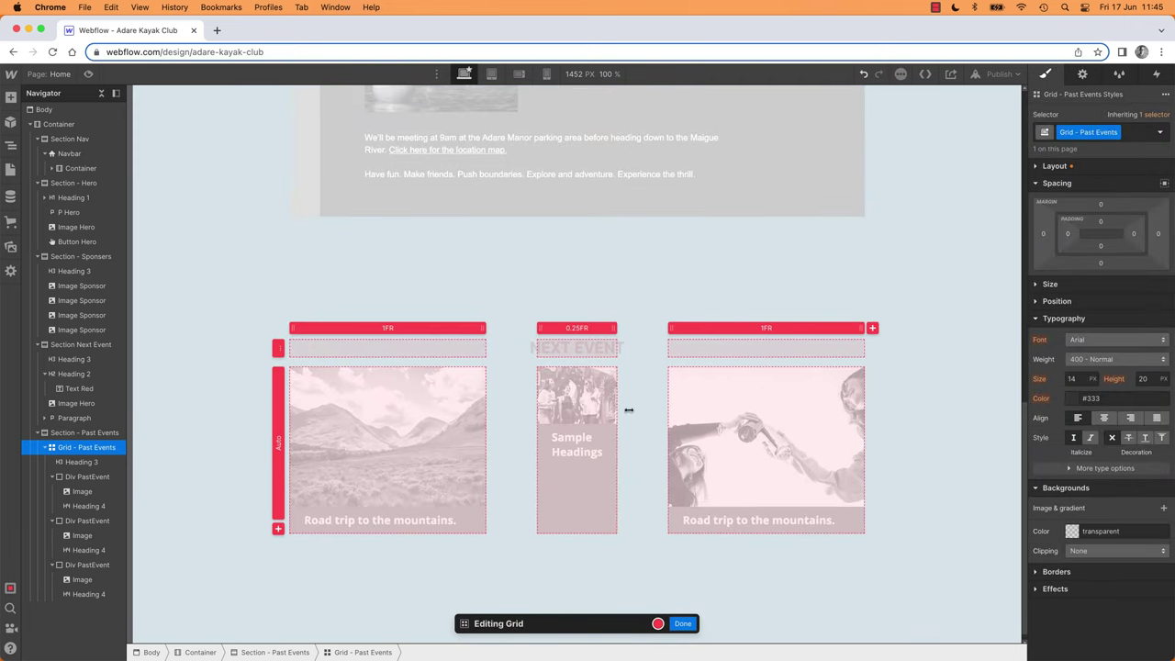
Try adding a fourth column to the Past Events grid, undo the last grid changes and finish grid editing.
click(874, 327)
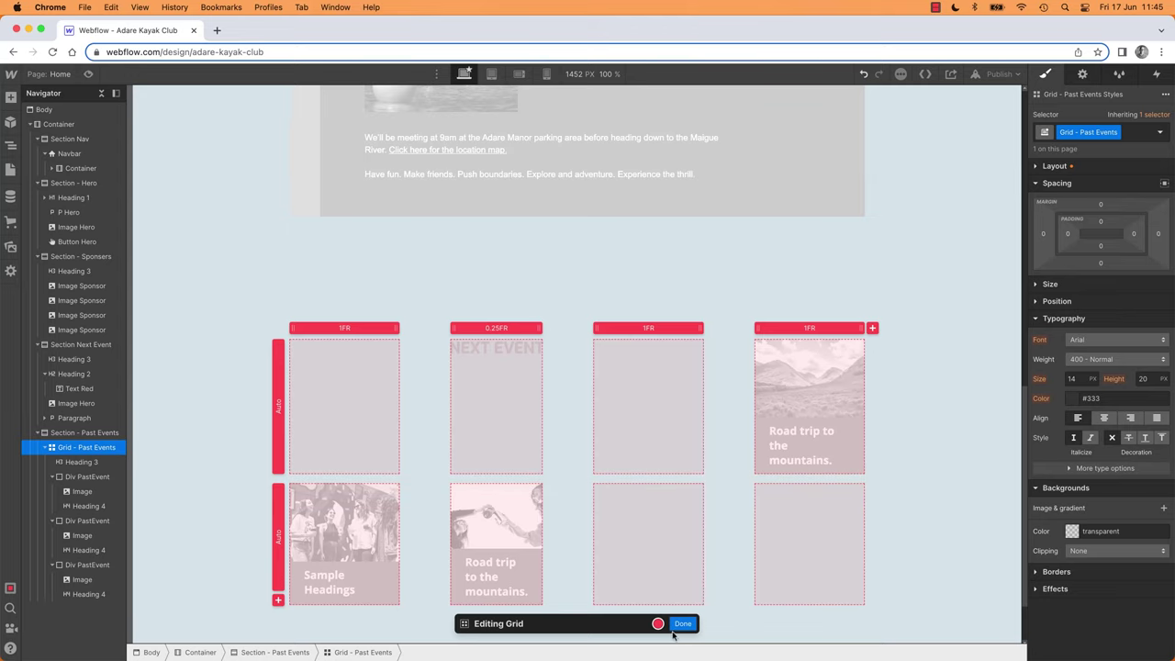
key(super+z)
key(super+z)
click(684, 625)
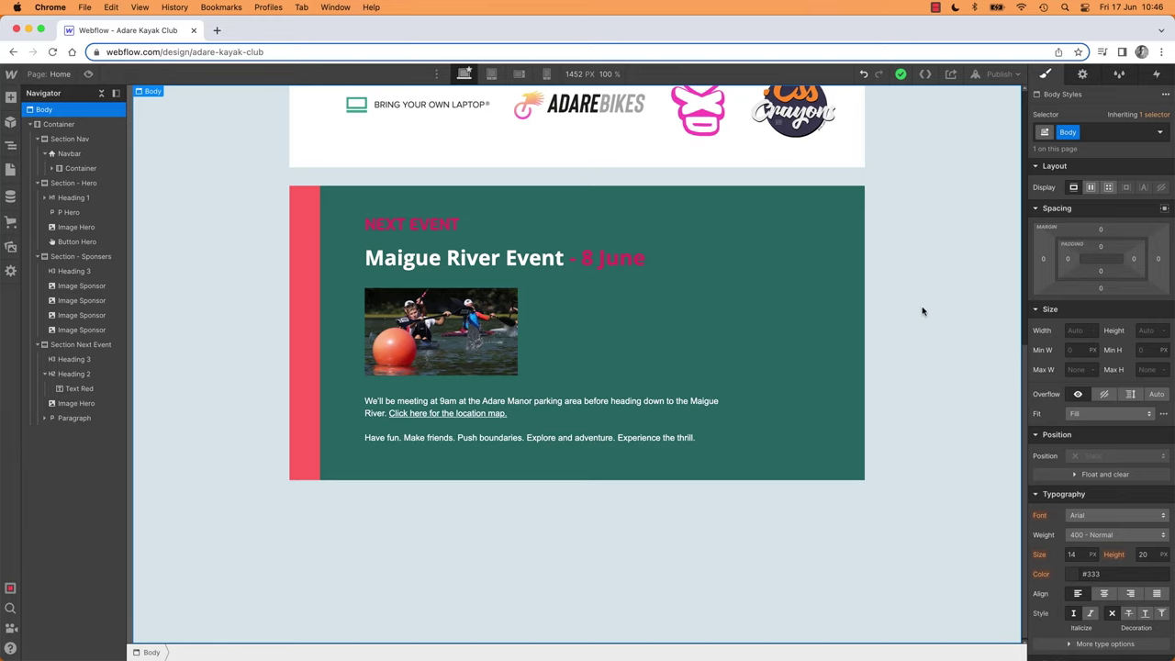
Switch to Preview to examine the Past Events layout in Hi Fi.jpeg, and return to Chrome to inspect the page's container and existing sections.
key(super+Tab)
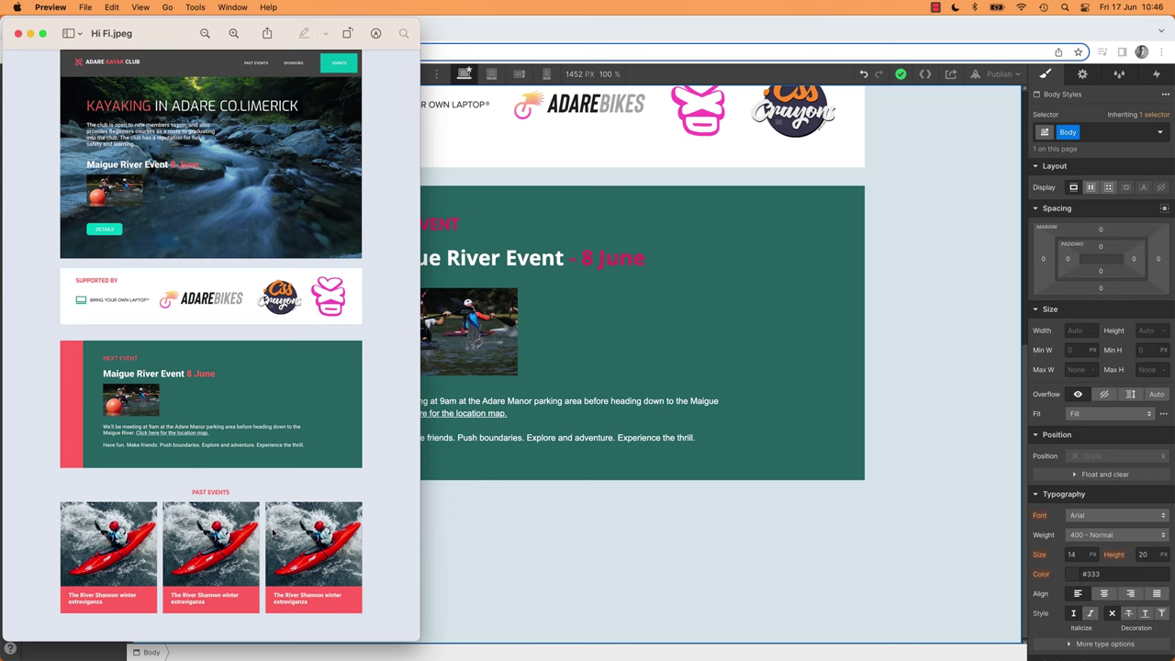
click(914, 433)
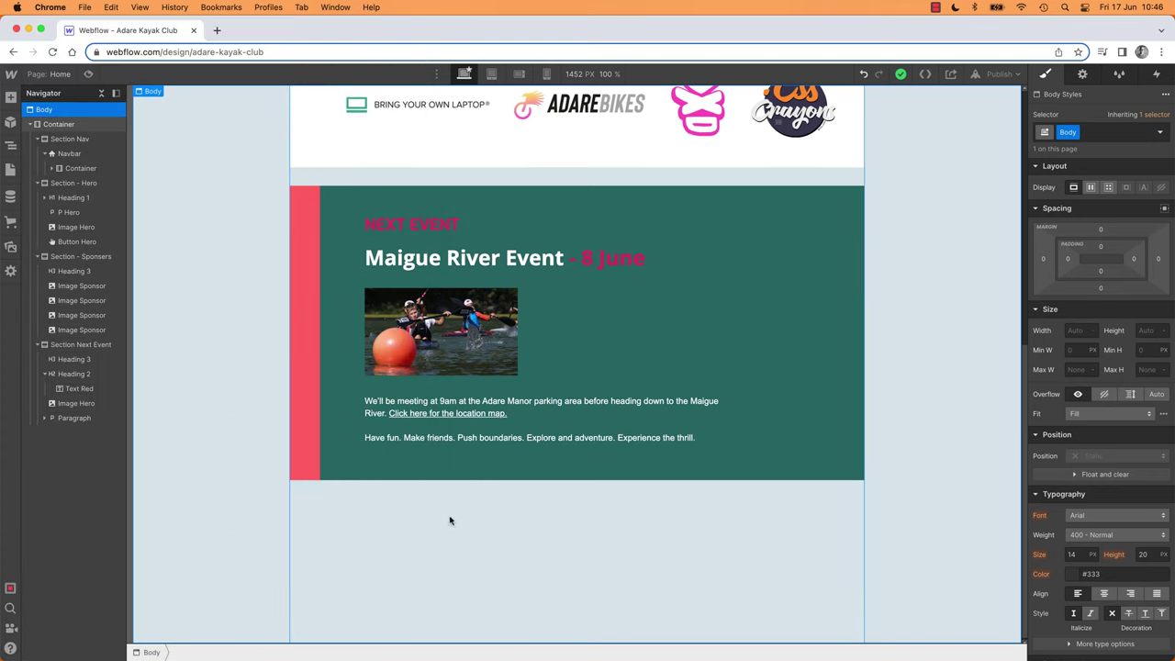
click(64, 125)
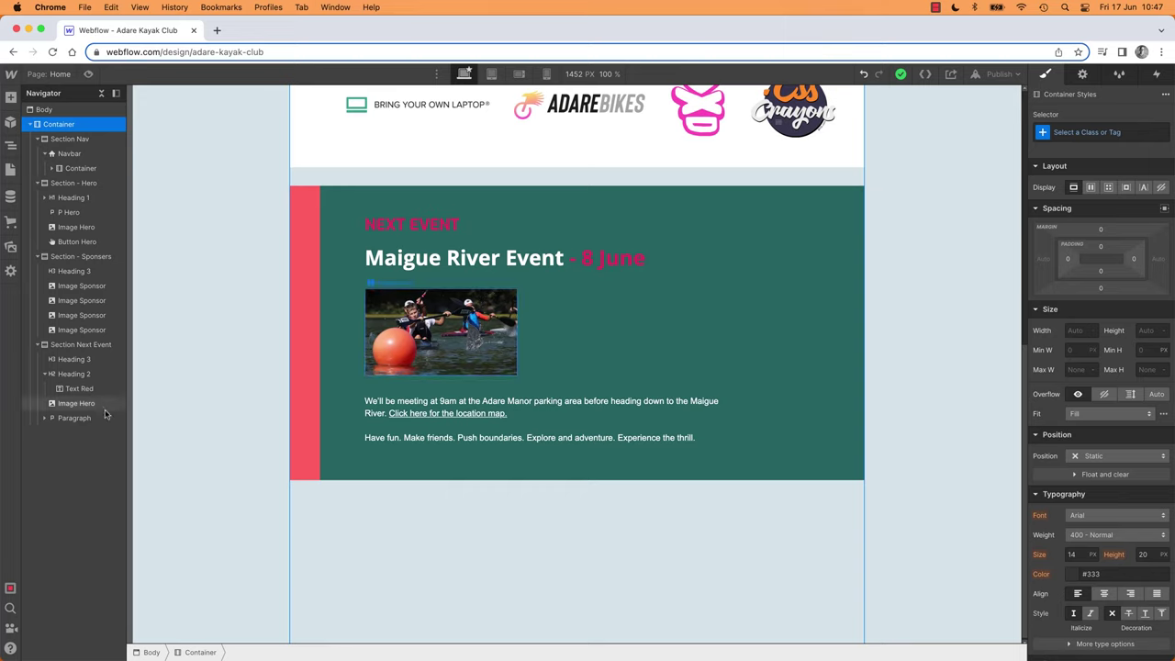
click(329, 274)
scroll(337, 267, up, 5)
click(321, 343)
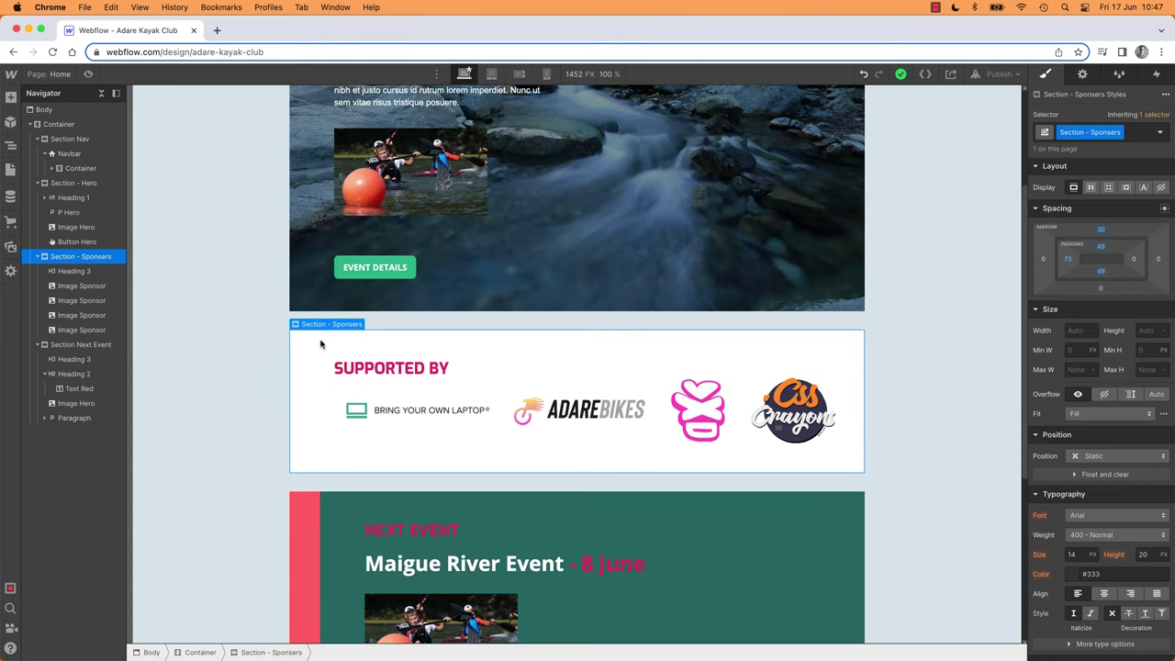
scroll(272, 453, down, 4)
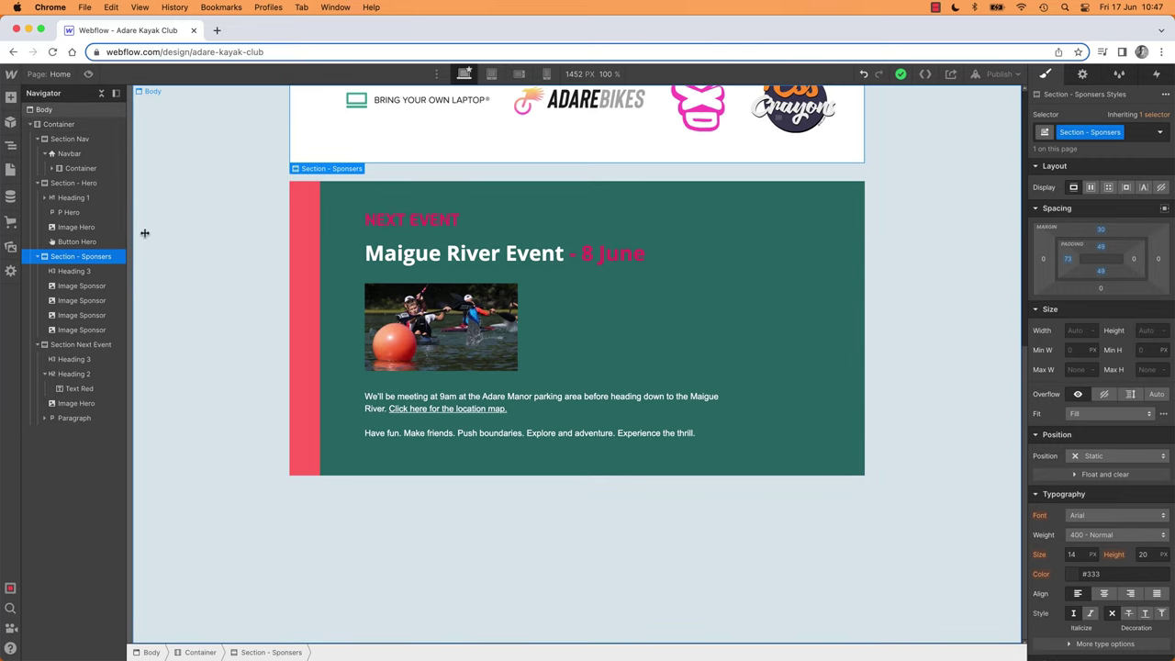
Add a new section beneath the Next Event section and clear the Next Event section's bottom margin.
click(11, 99)
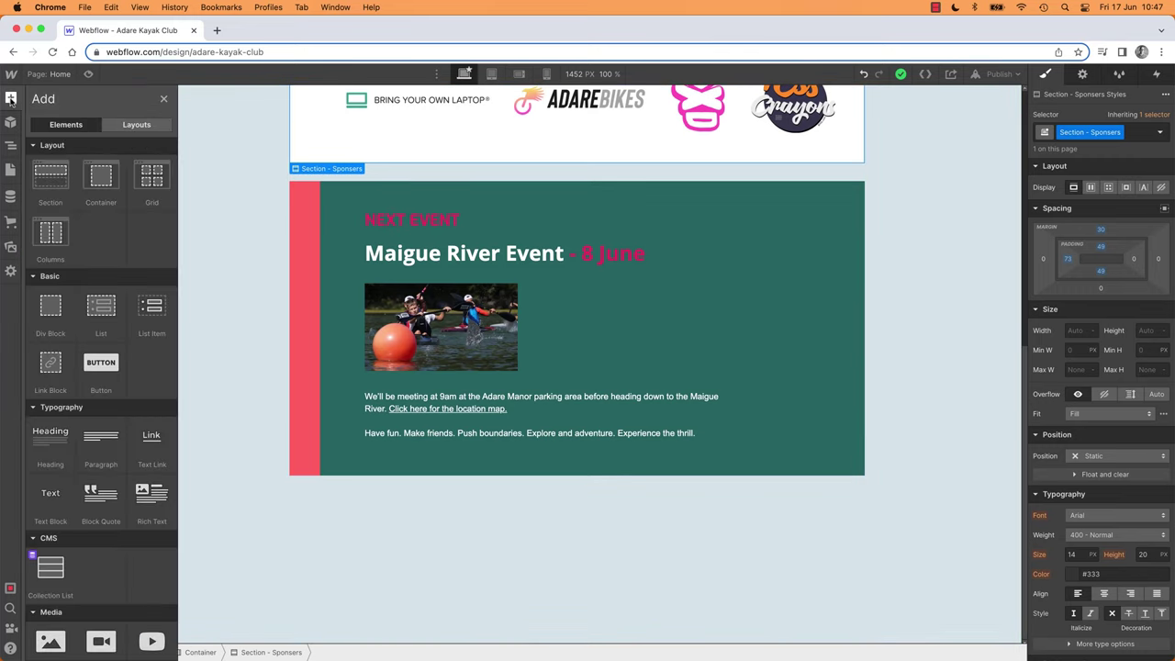
drag(50, 179, 389, 525)
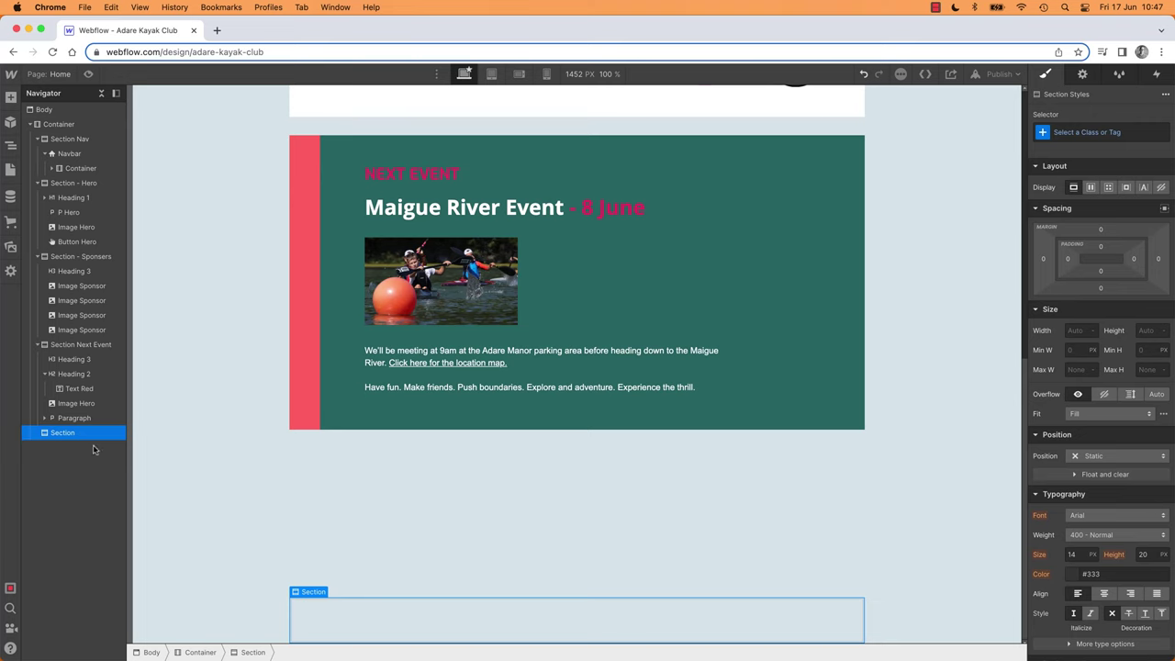
click(407, 470)
click(402, 425)
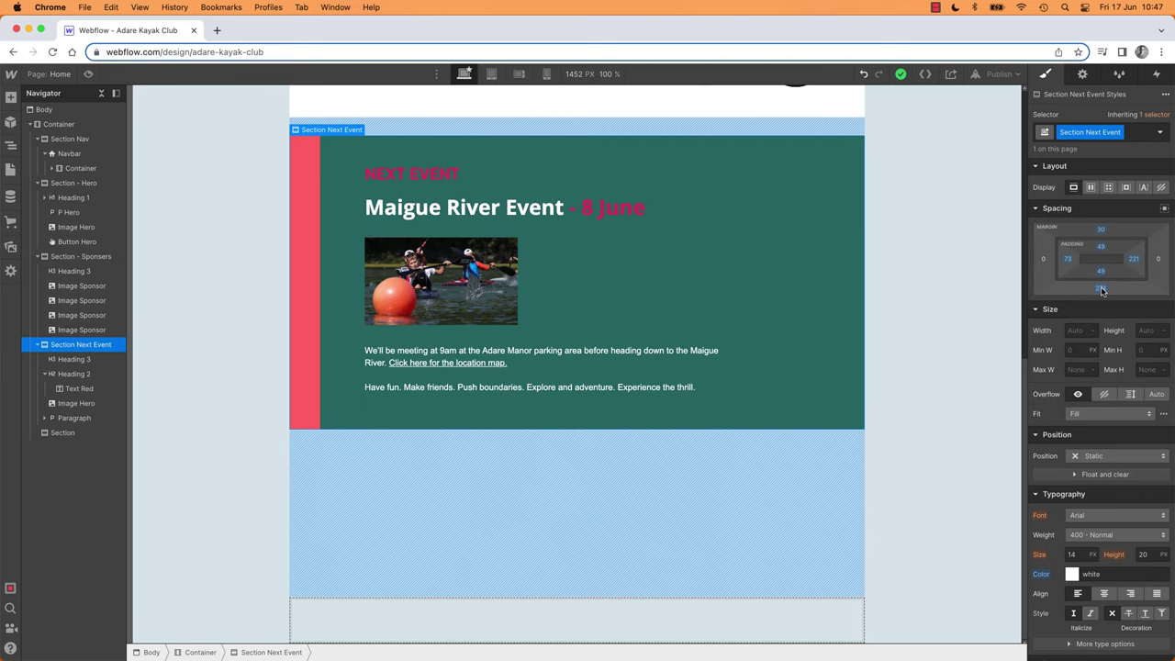
alt+click(1102, 290)
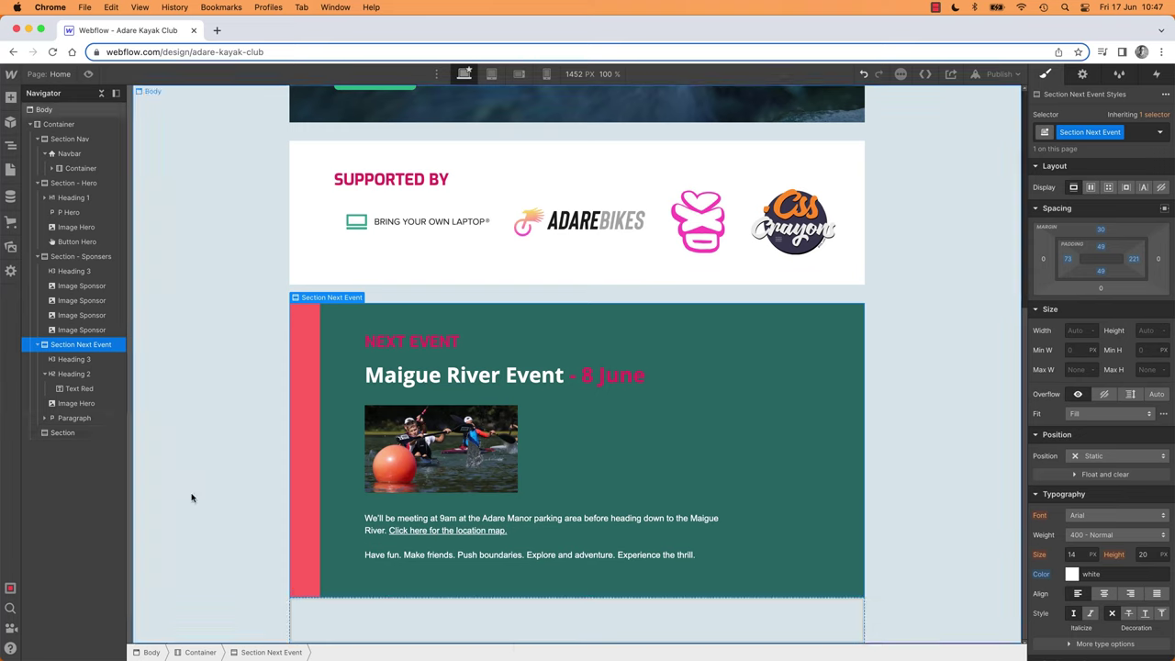
drag(67, 403, 64, 407)
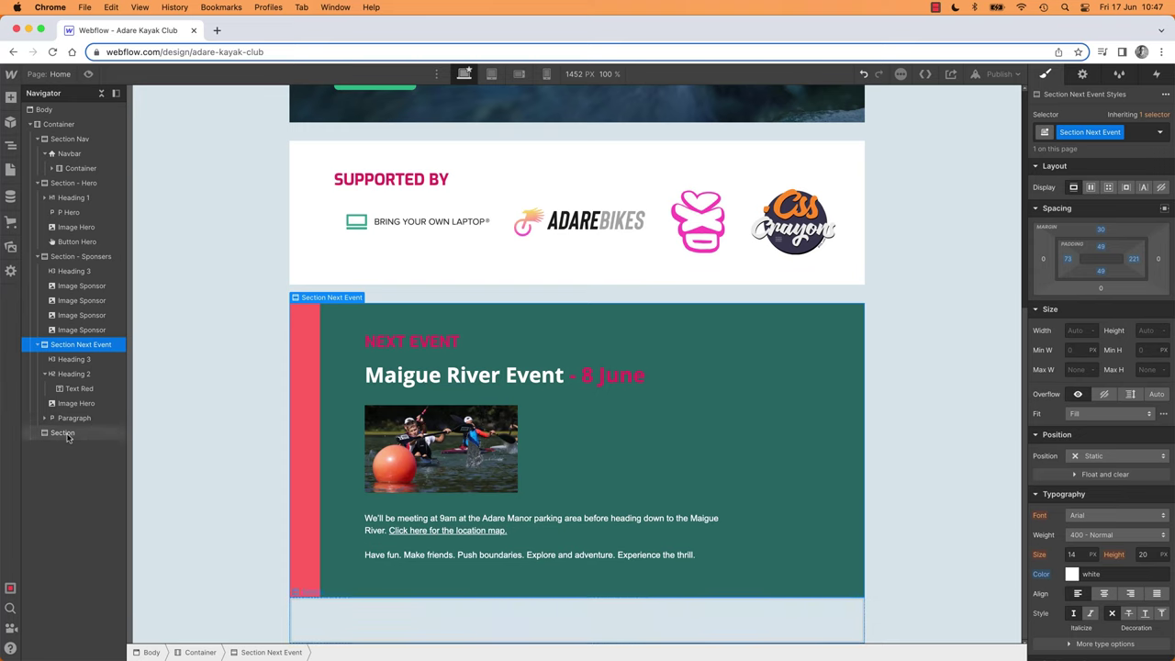
Give the newly added section a new class named Section - Past Events.
click(69, 432)
click(1077, 136)
text(Sec)
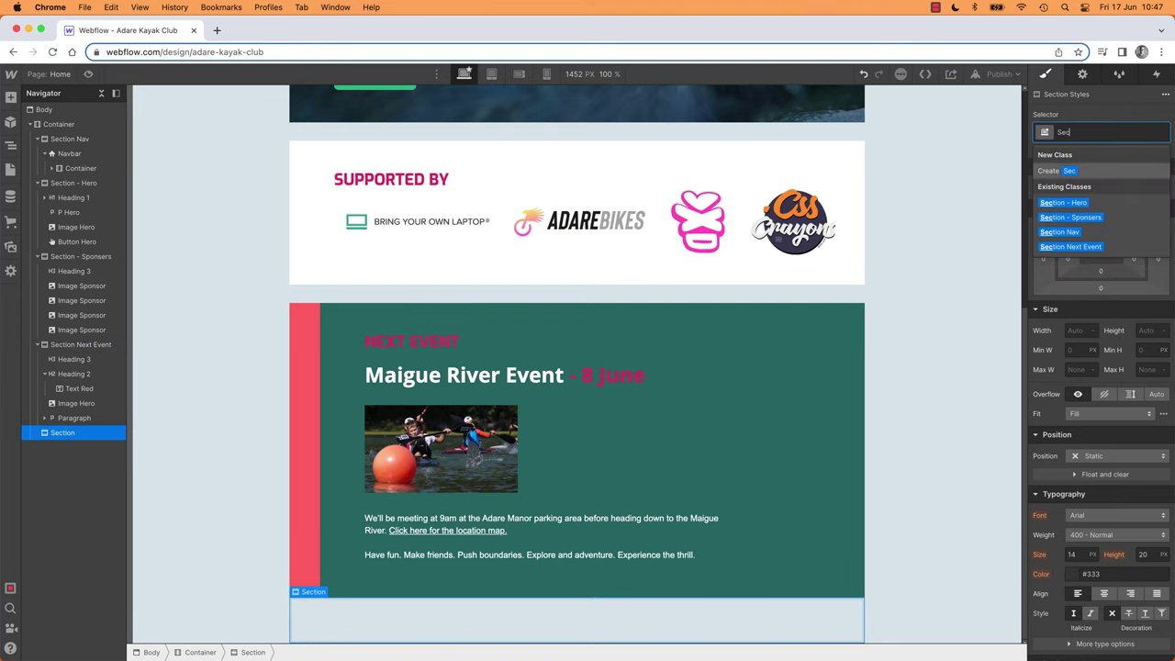
text(tion)
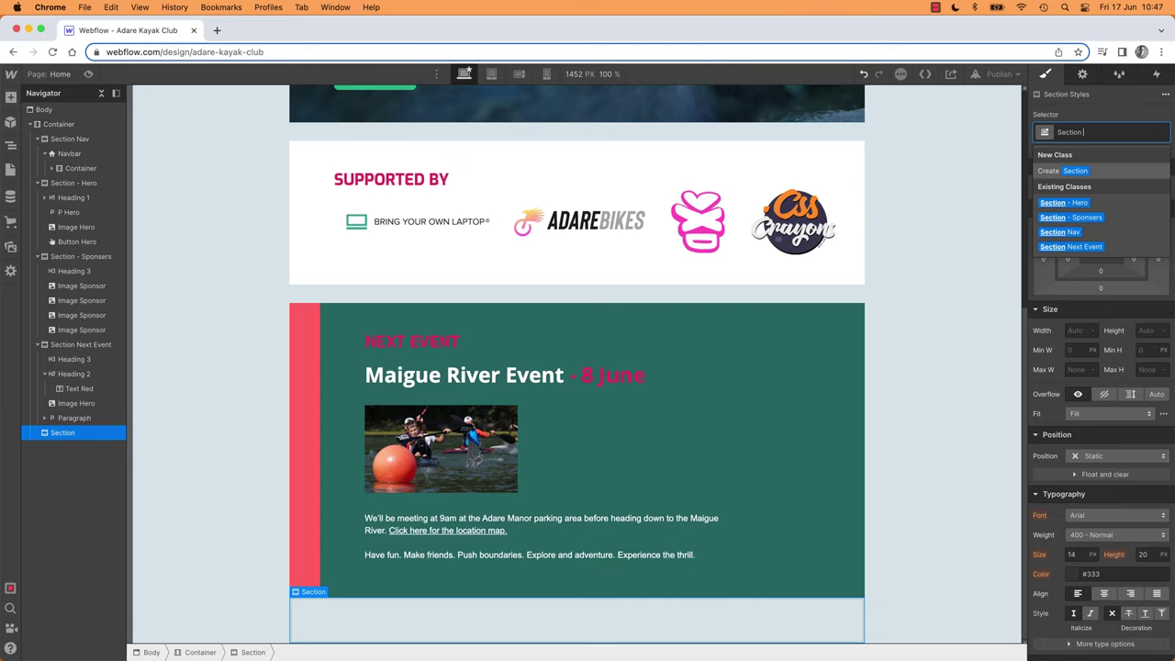
text( -)
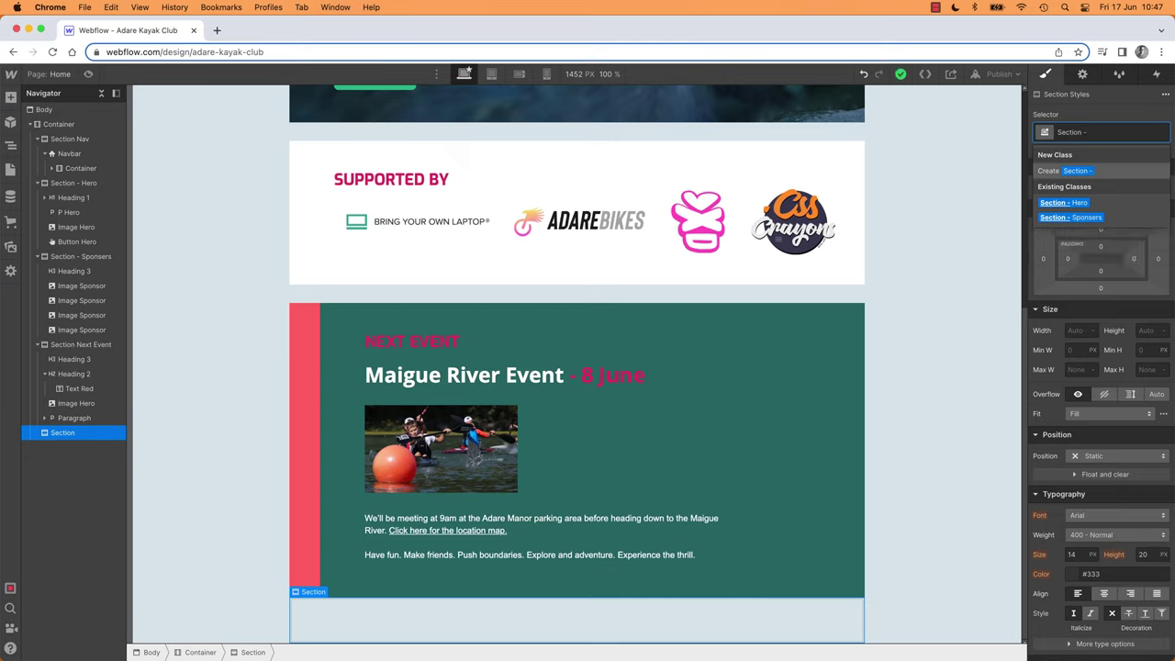
text( Pa)
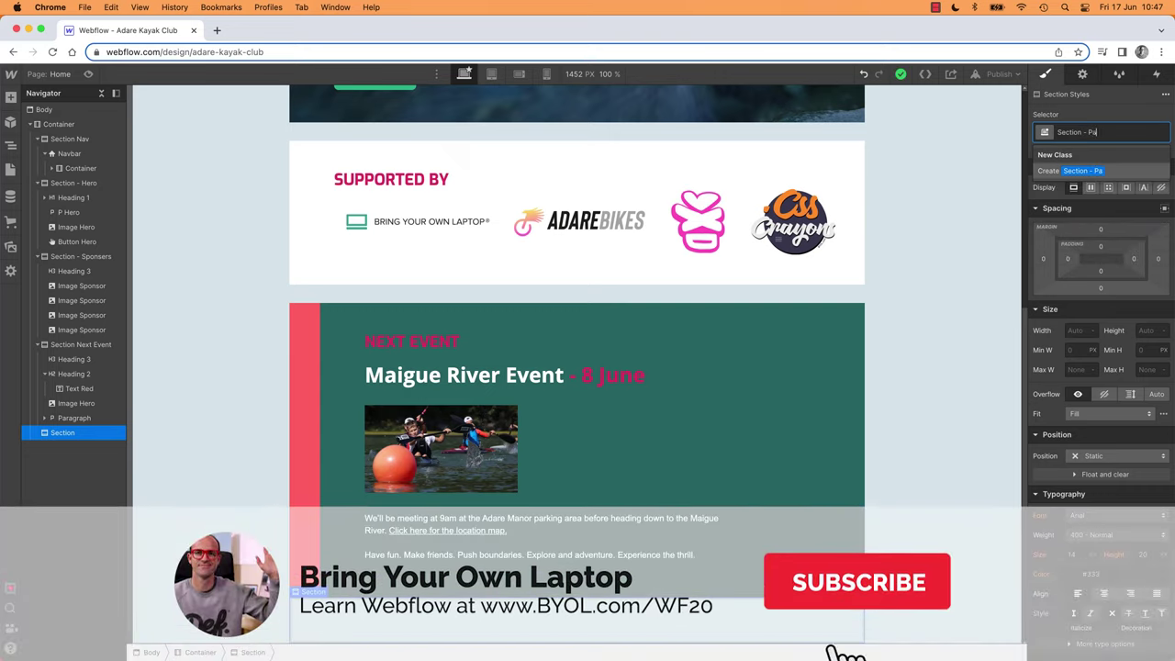
text(st Events)
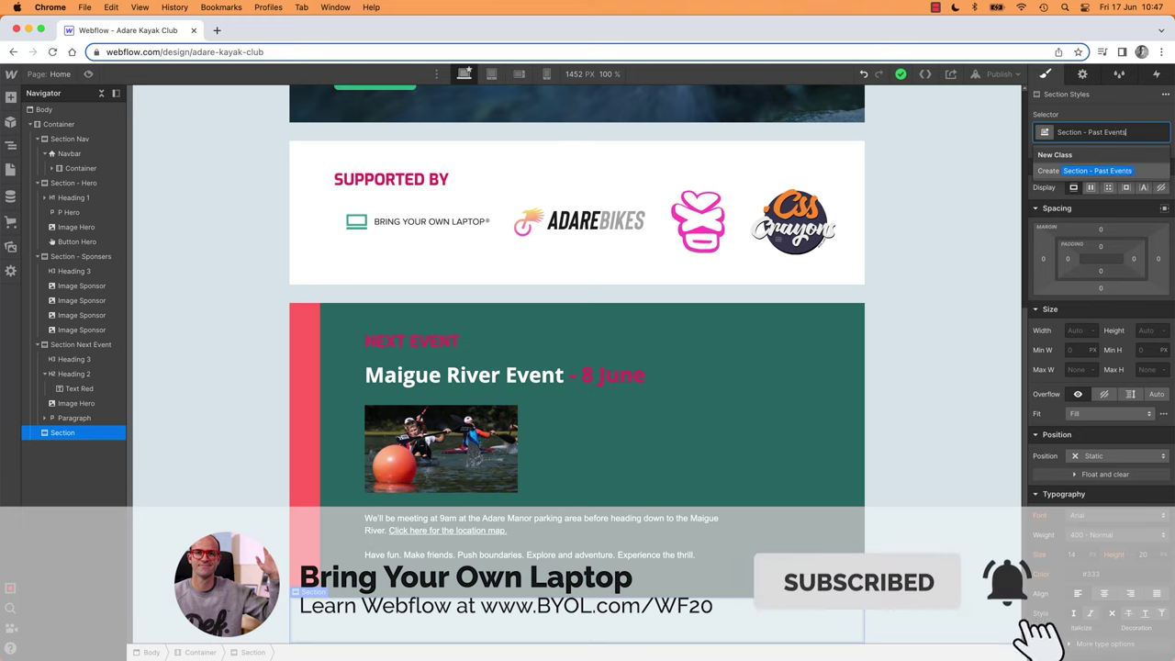
key(Return)
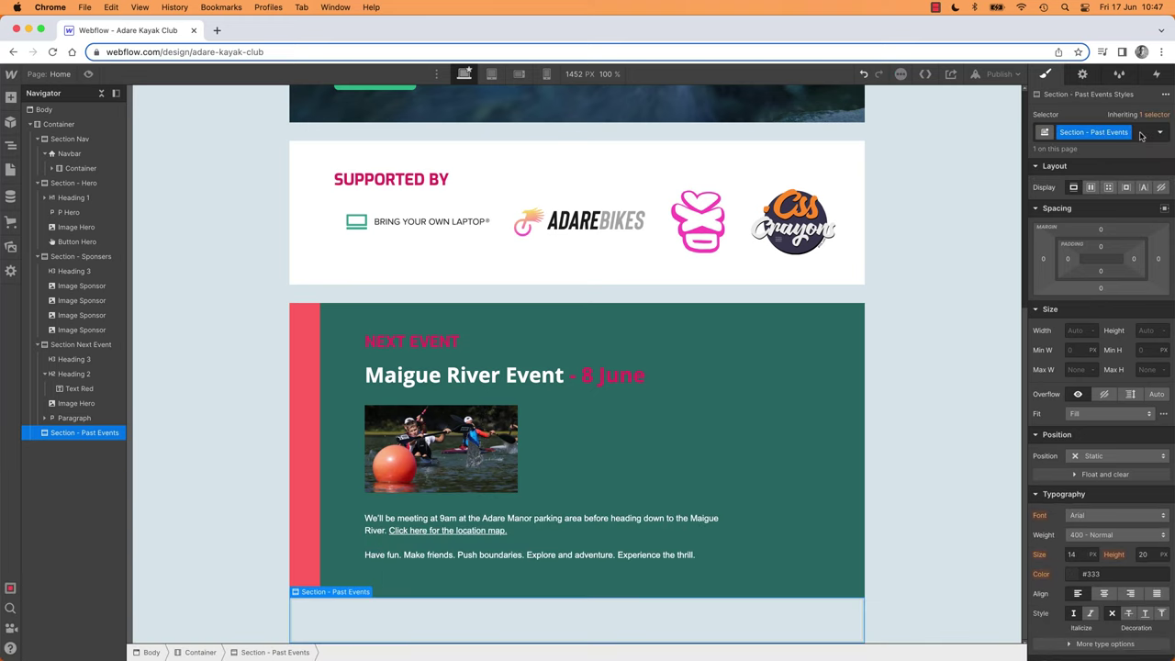
Remove the class from the new section and reapply the existing Section - Past Events class.
click(1144, 137)
text(sec)
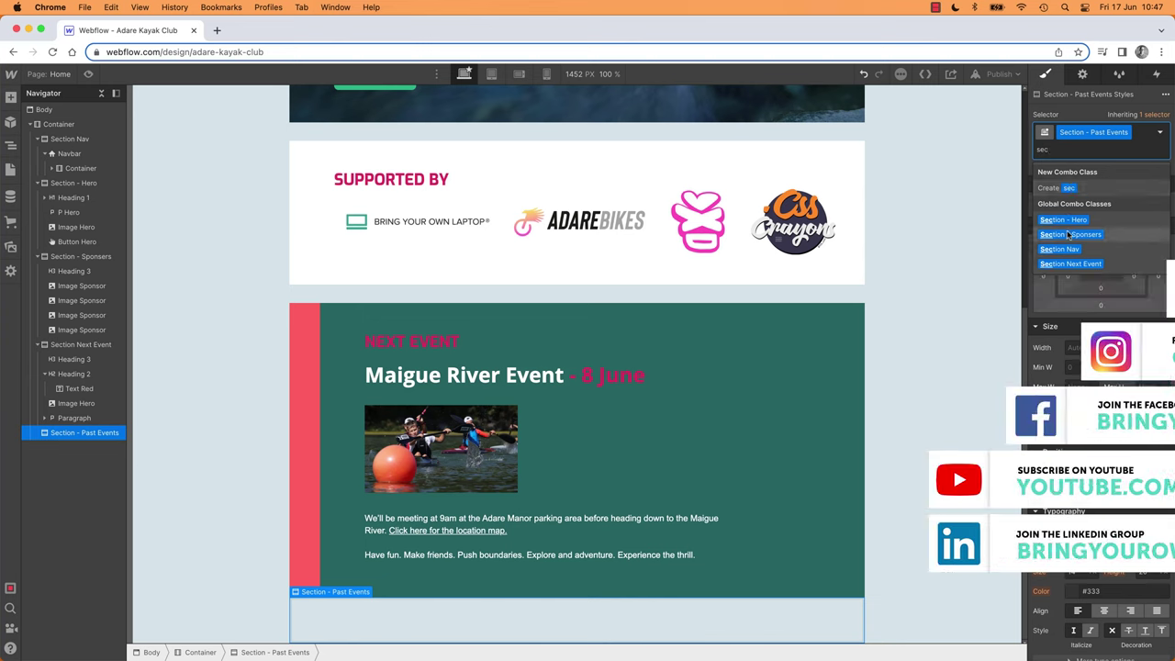
key(BackSpace)
key(BackSpace)
key(BackSpace)
key(BackSpace)
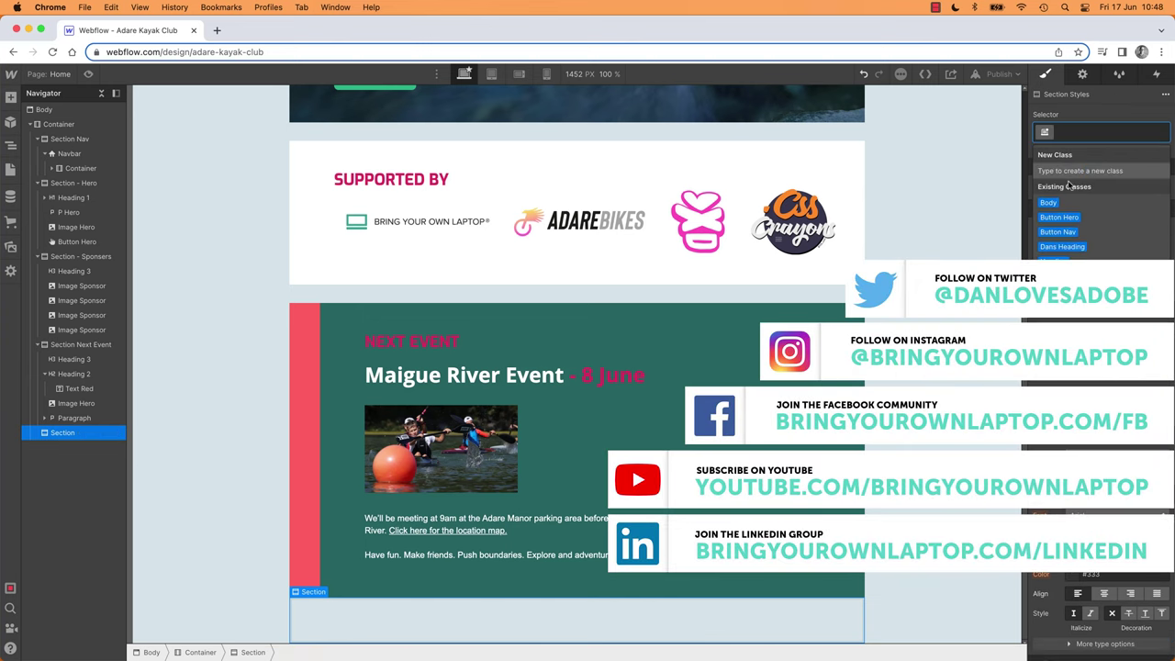
text(se)
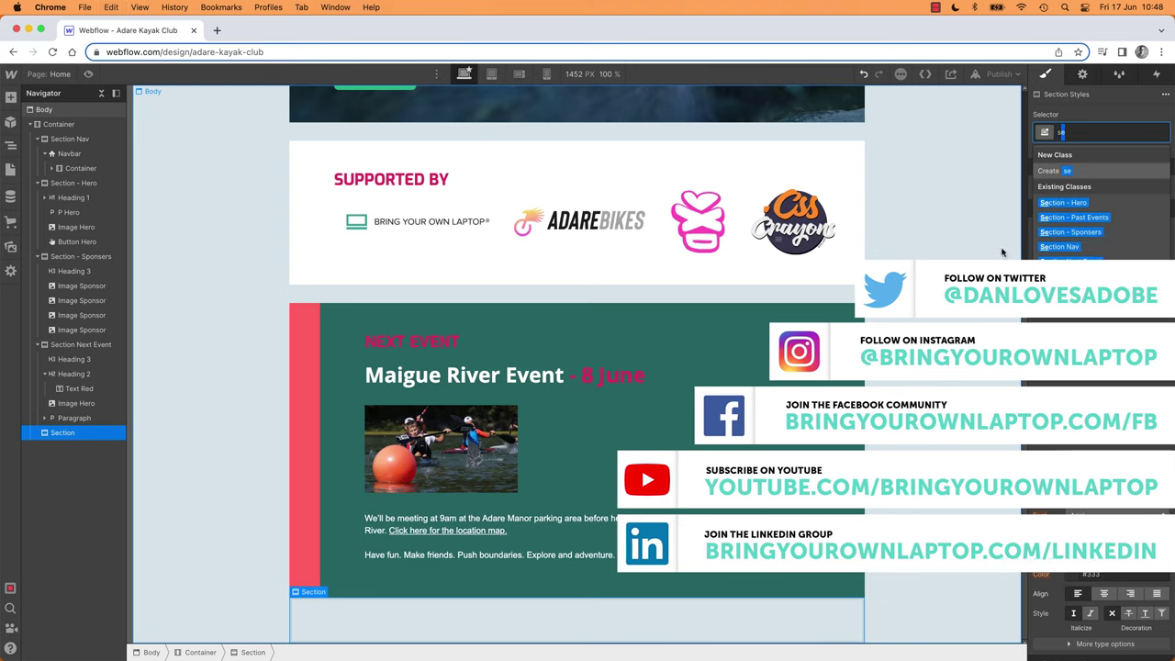
key(BackSpace)
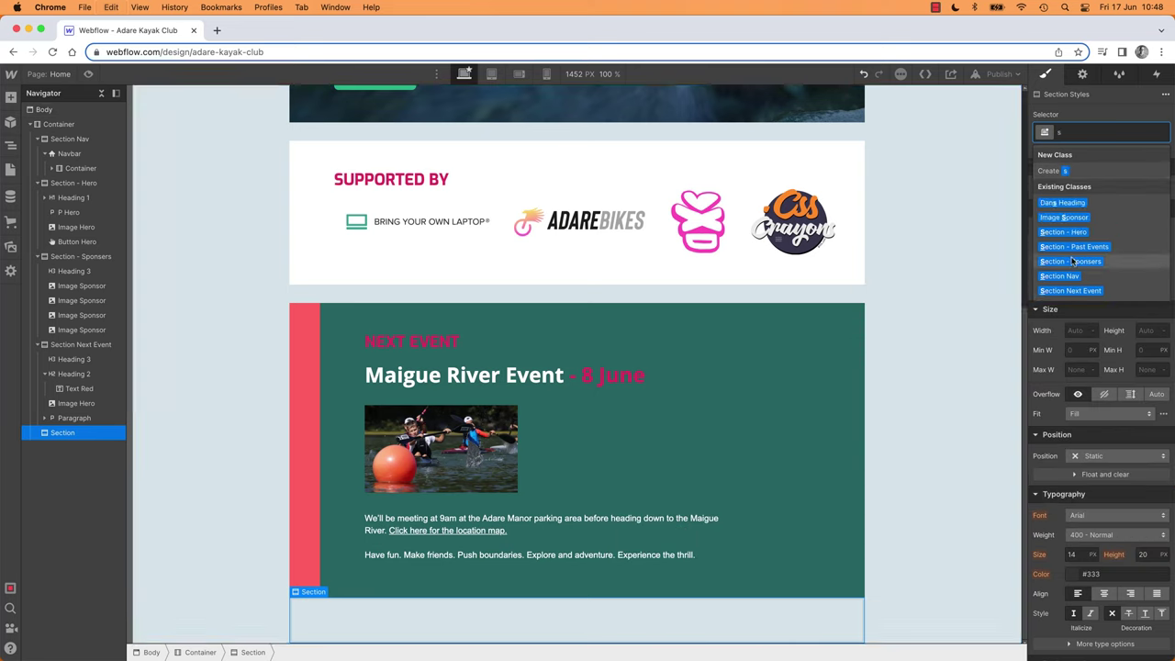
click(1075, 248)
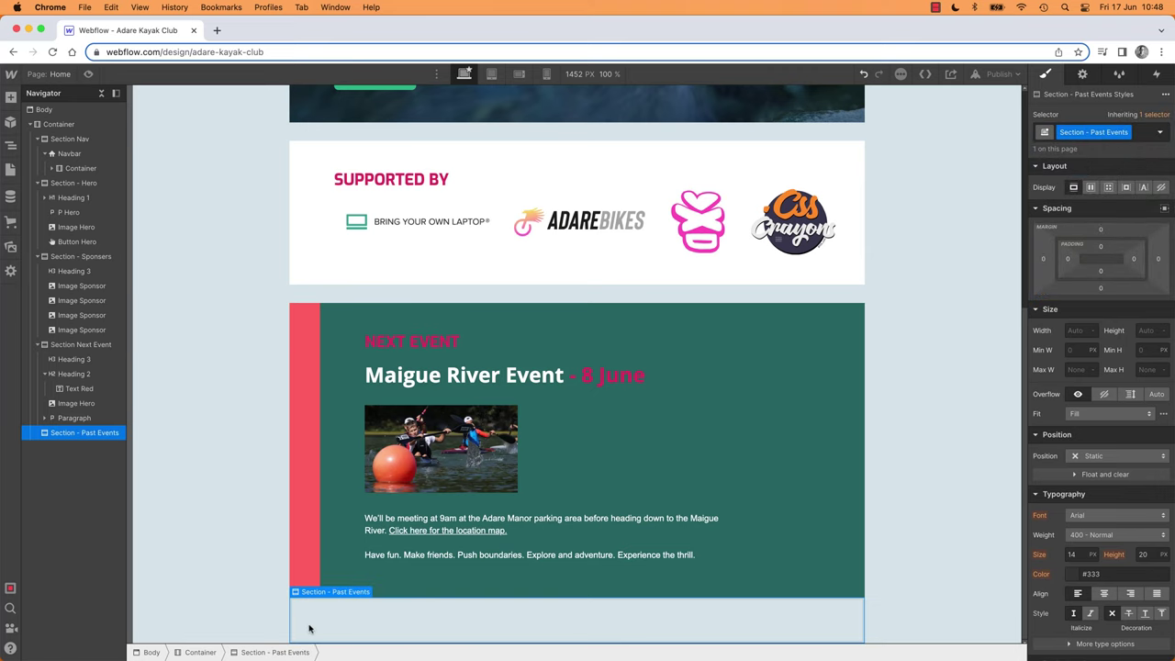
Set the top and bottom margins of the Past Events section to 200 px each.
click(1102, 230)
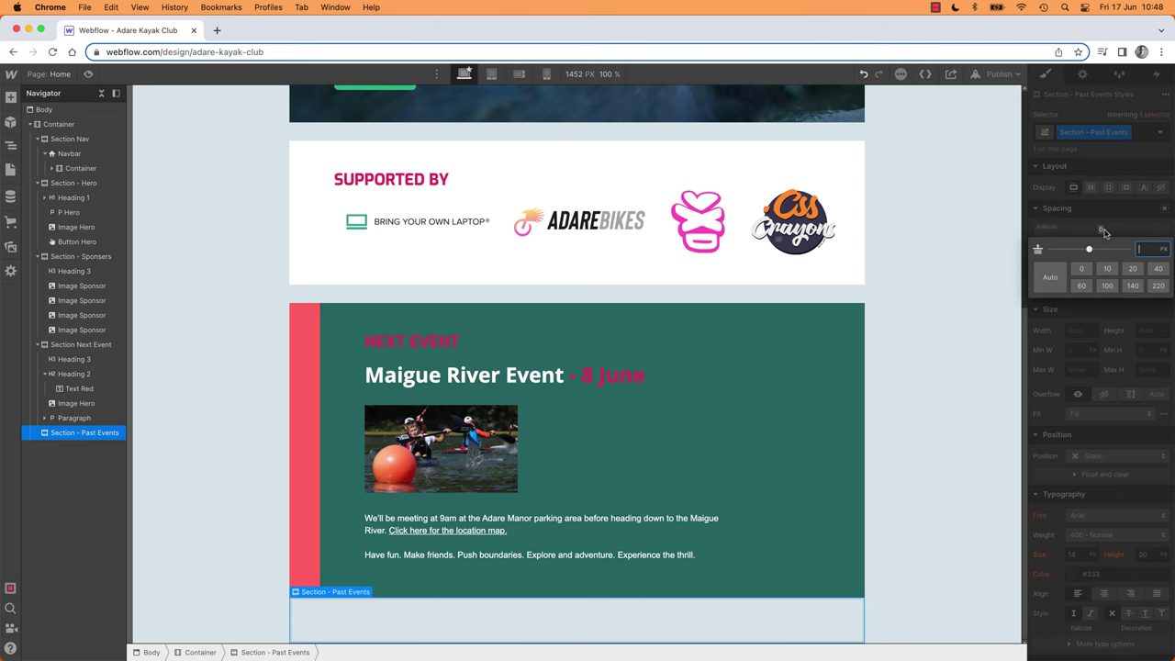
text(200)
key(Return)
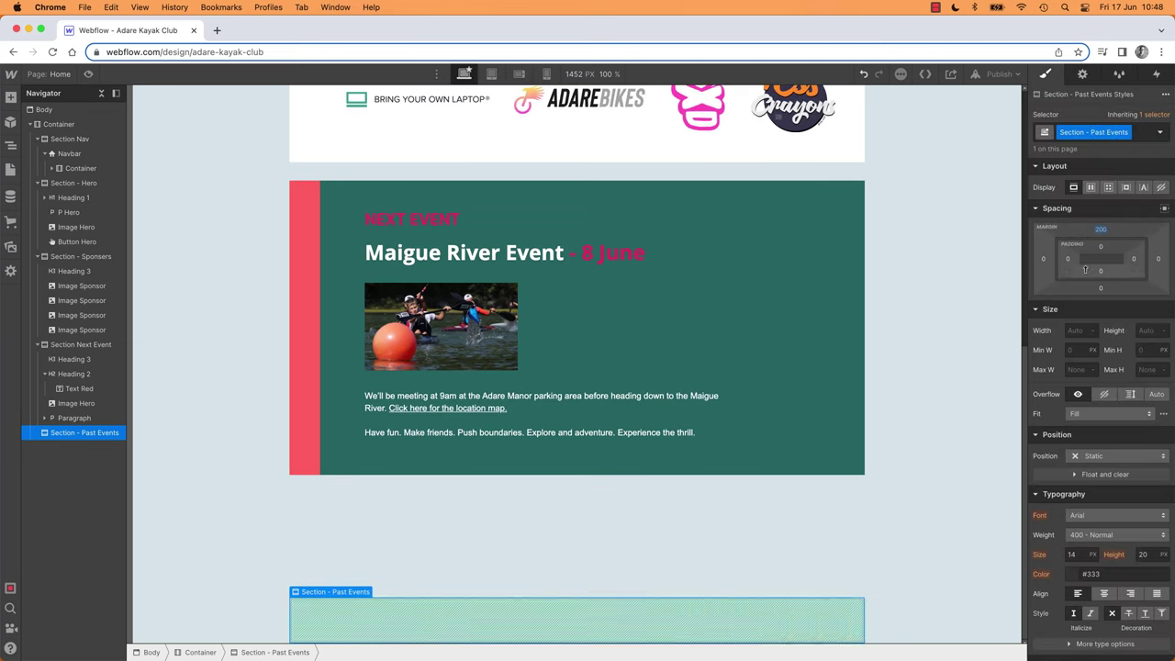
click(1101, 290)
text(200)
key(Return)
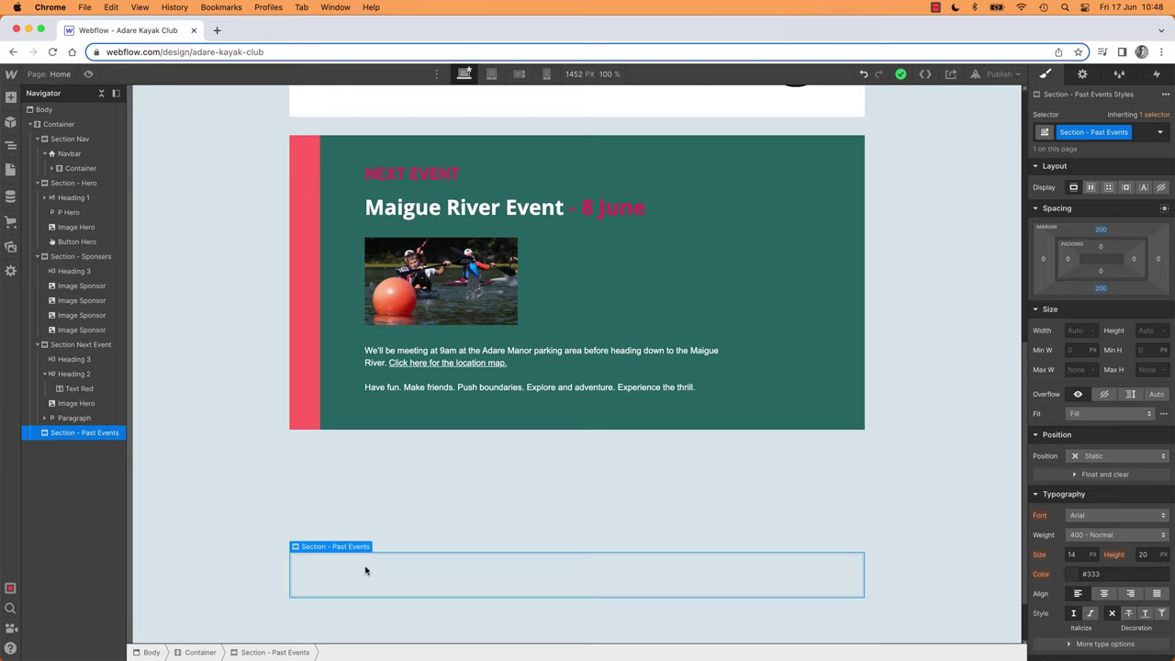
Place a Grid inside the Past Events section and add a third column to it.
click(10, 99)
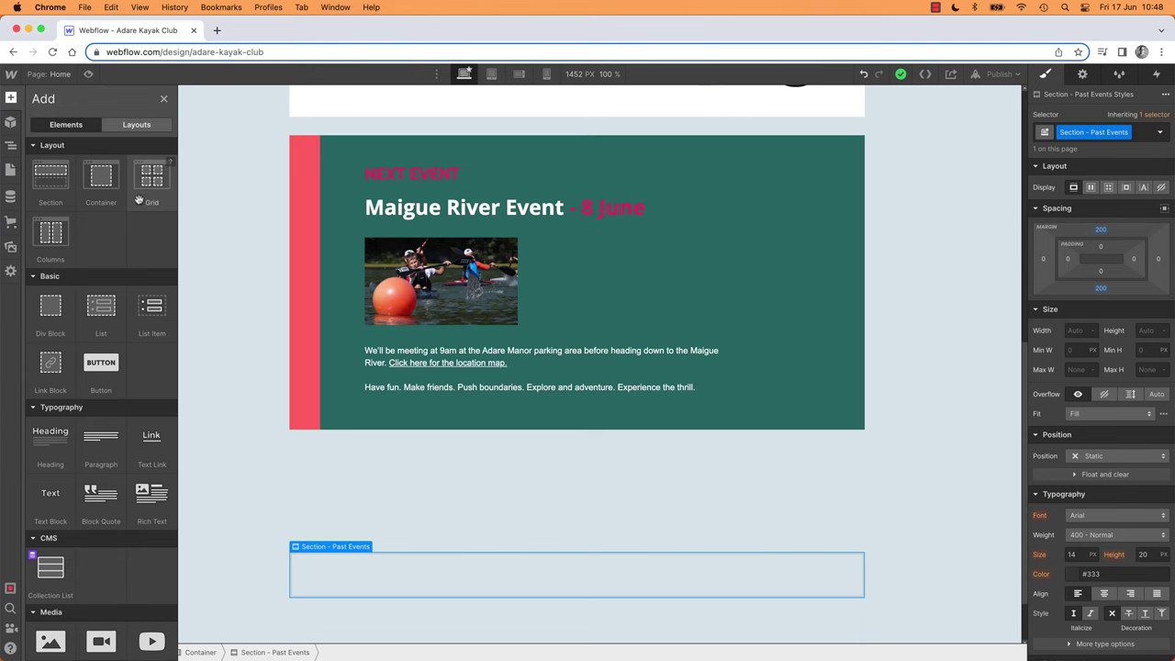
drag(147, 188, 348, 566)
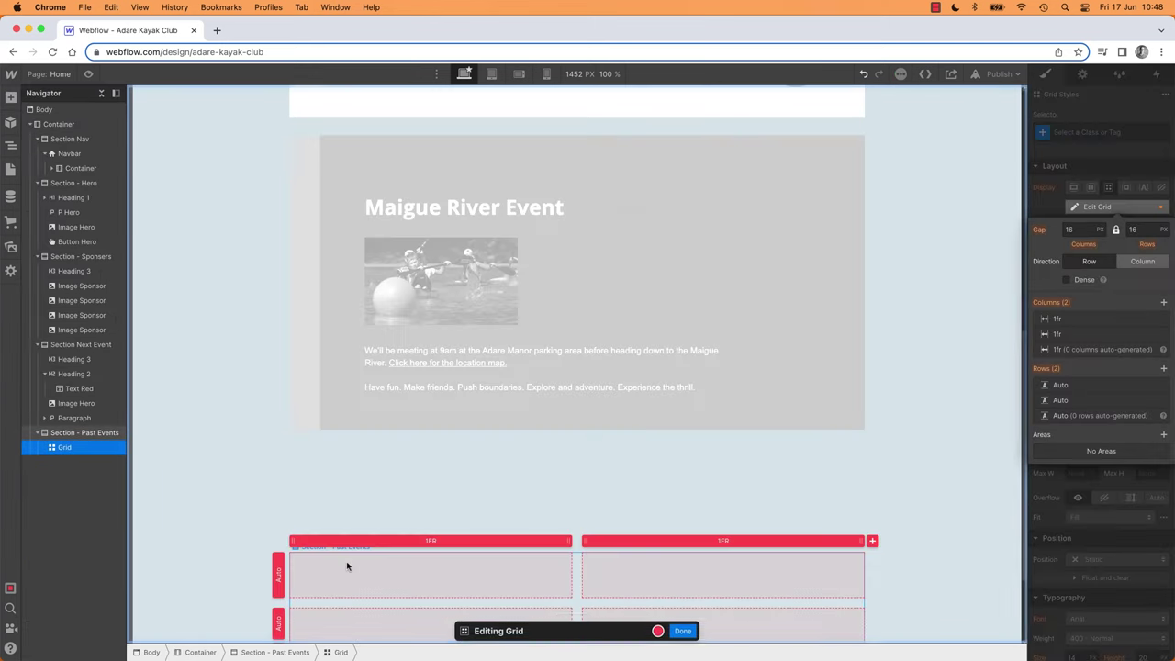
scroll(241, 530, down, 3)
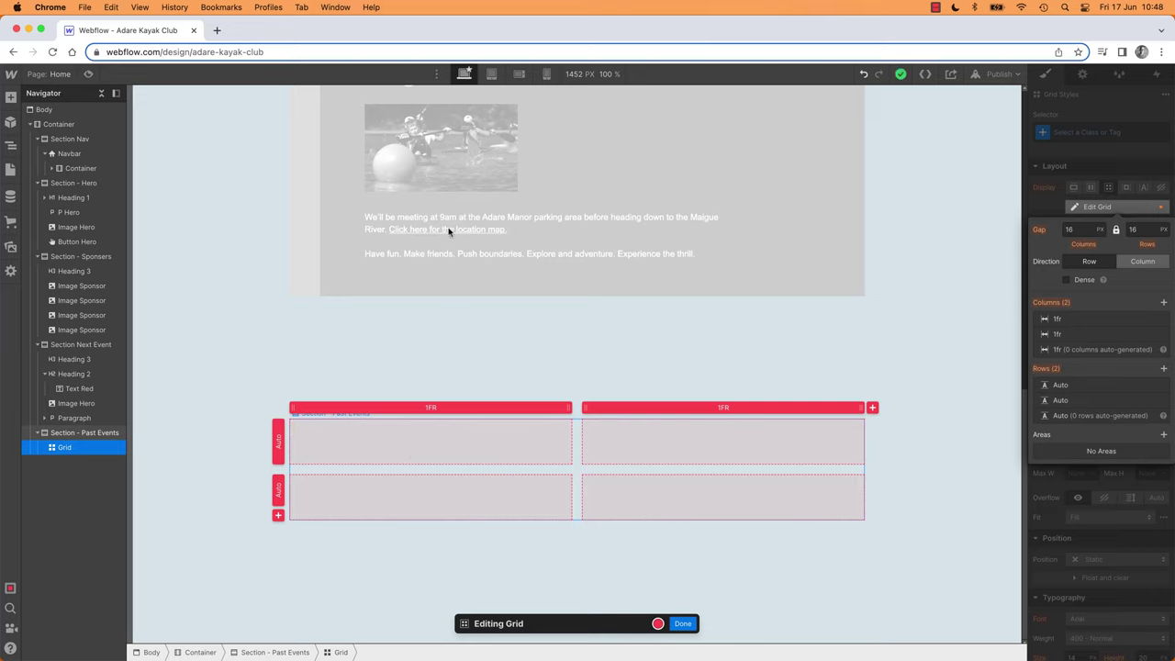
click(683, 625)
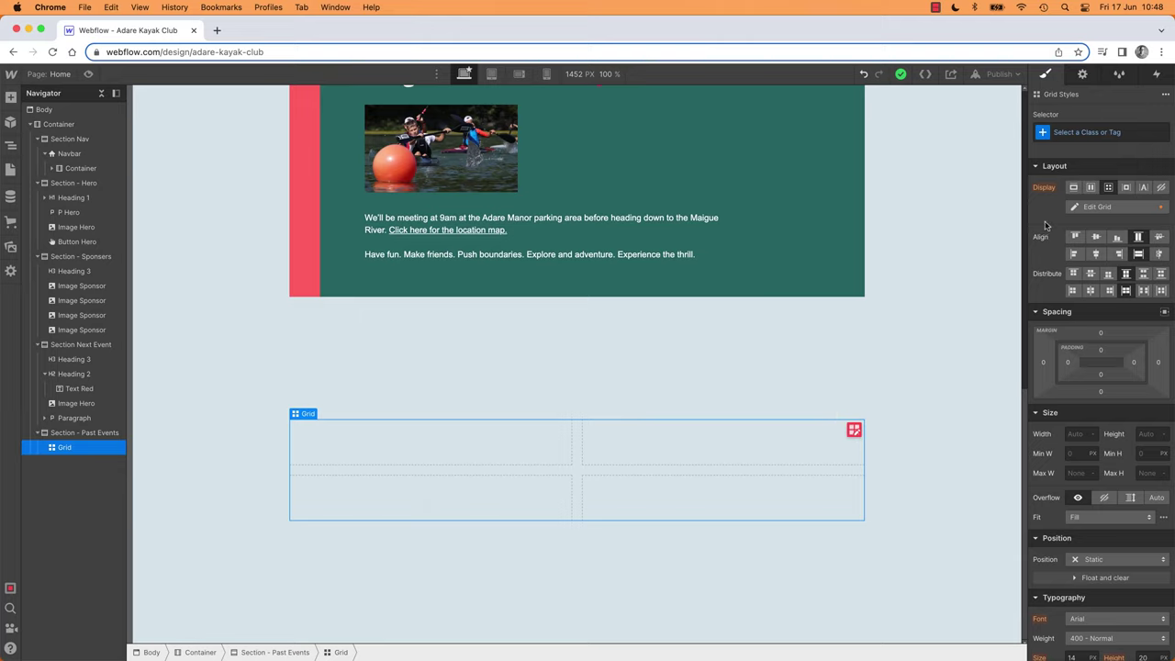
click(1091, 207)
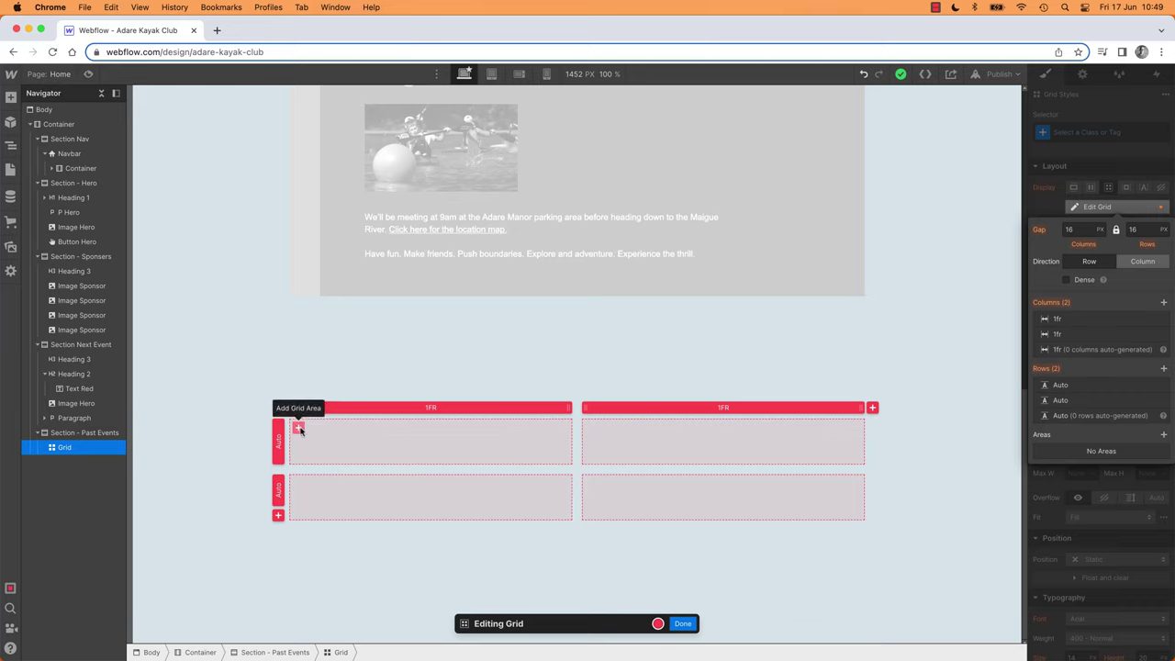
click(873, 407)
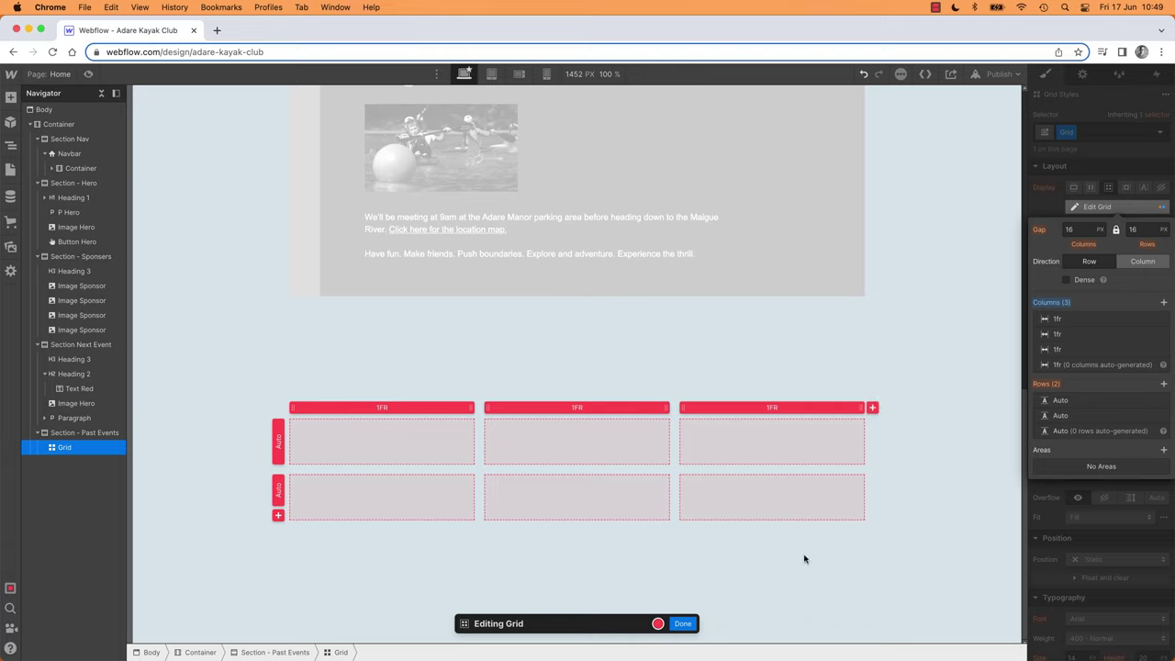
Add a fourth column and a third row to the Past Events grid, and finish editing the grid.
click(872, 407)
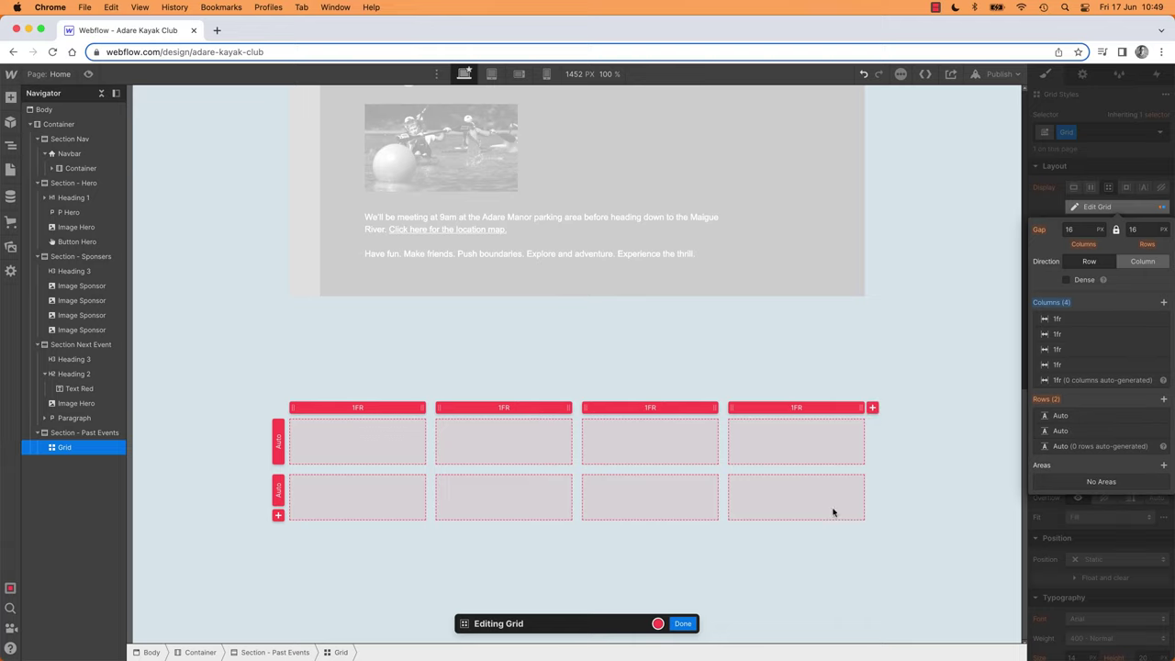
click(278, 515)
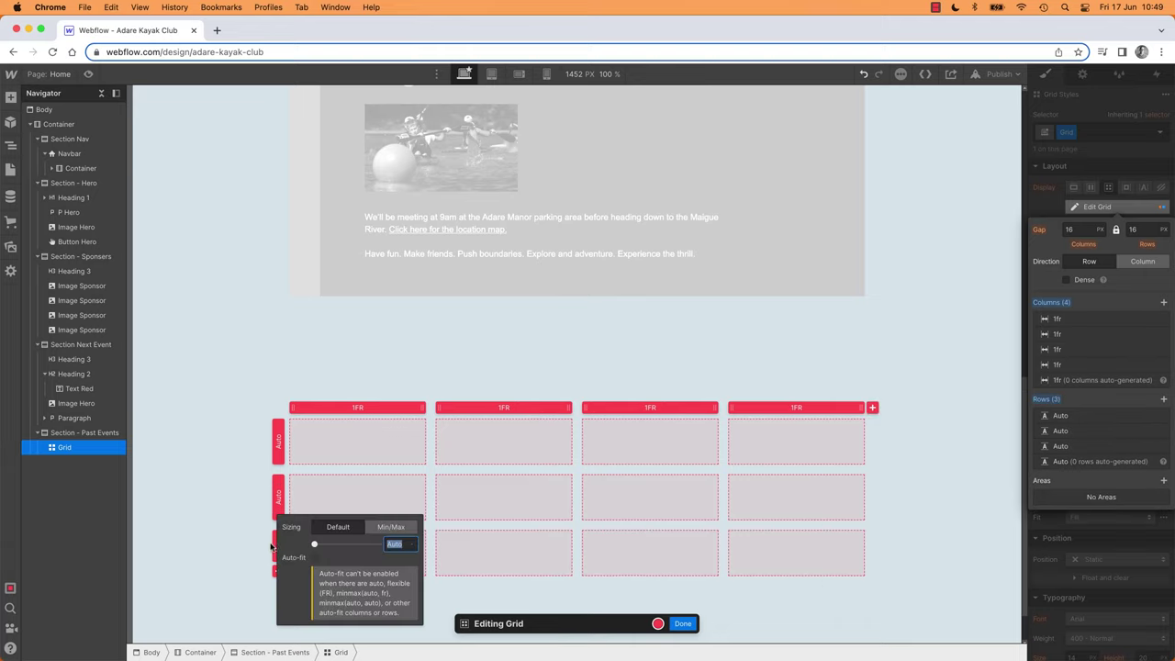
click(550, 556)
scroll(542, 569, down, 2)
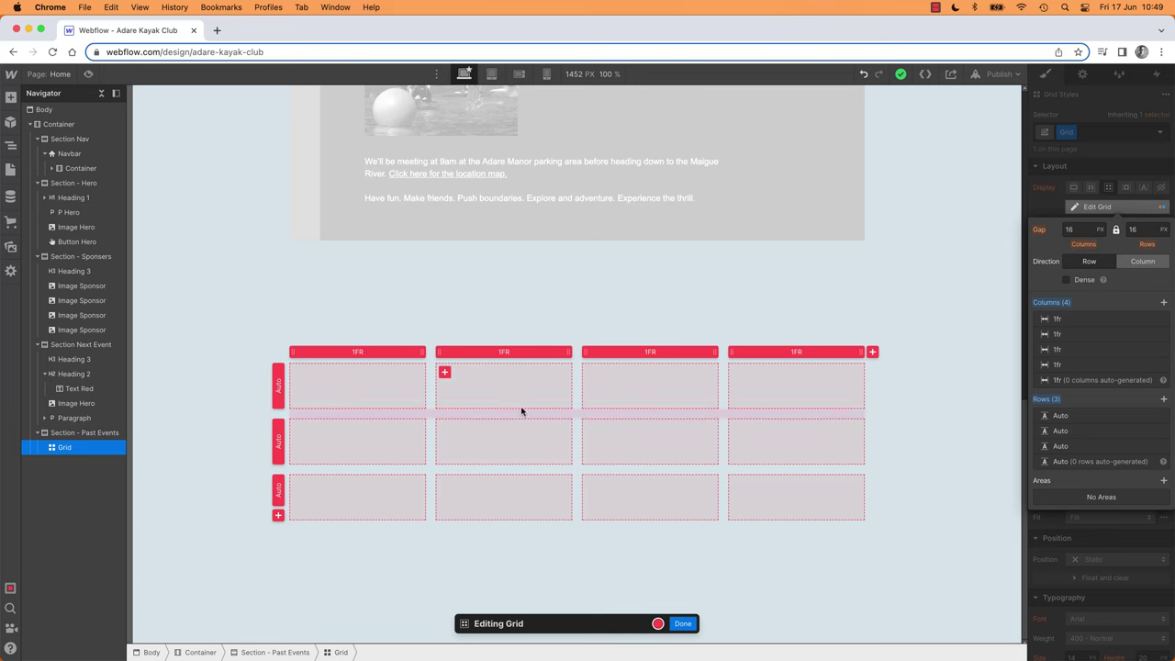
click(683, 624)
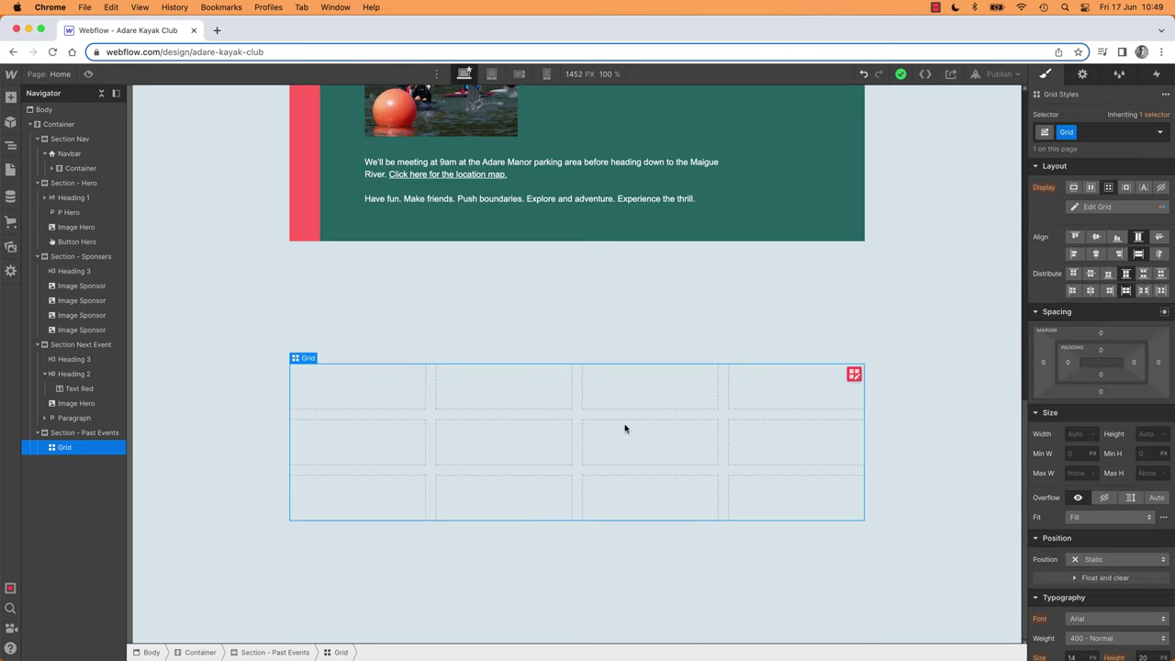
Reopen the grid for editing and remove its fourth column and two rows, leaving three columns and one row.
click(854, 374)
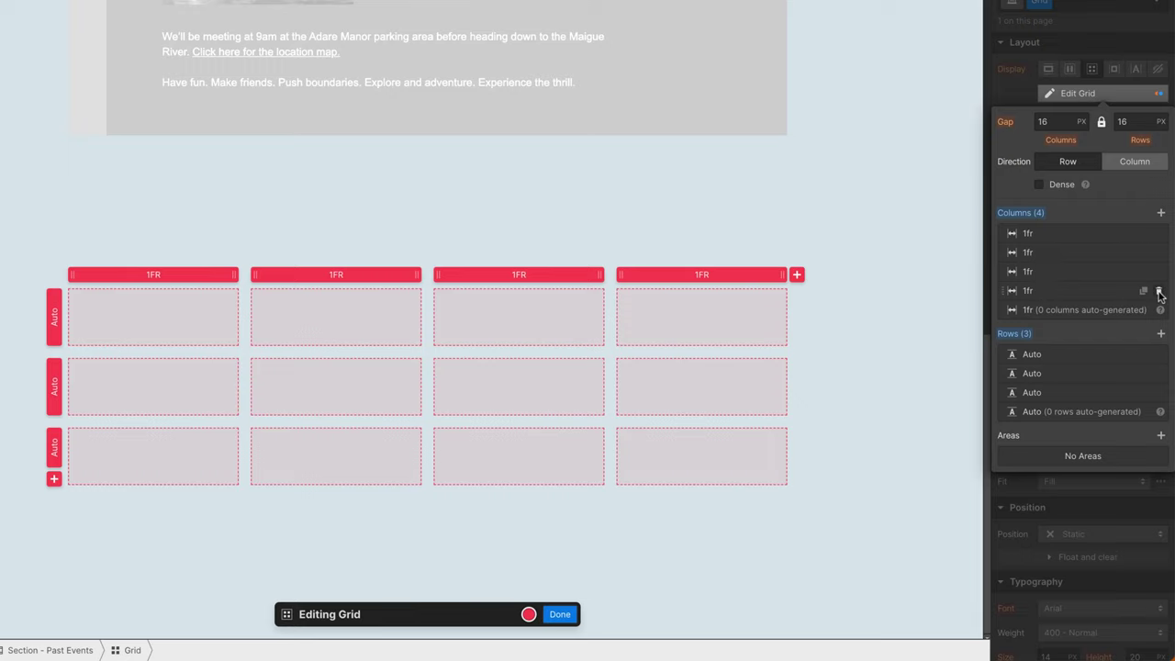
click(1158, 290)
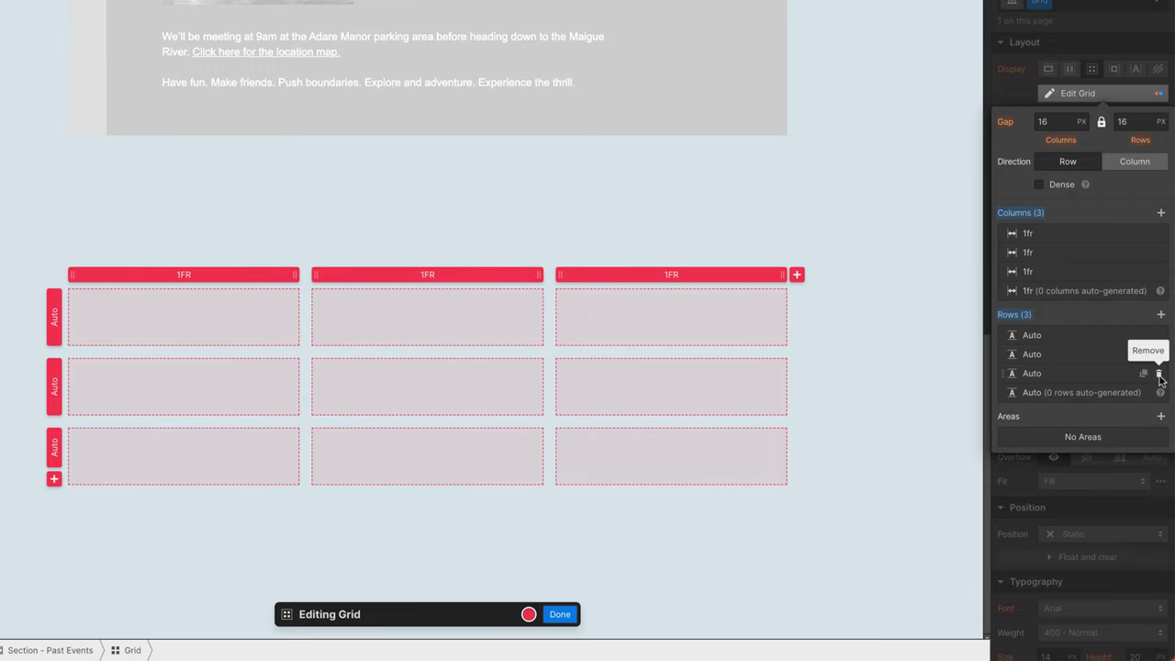
click(1159, 374)
click(1159, 356)
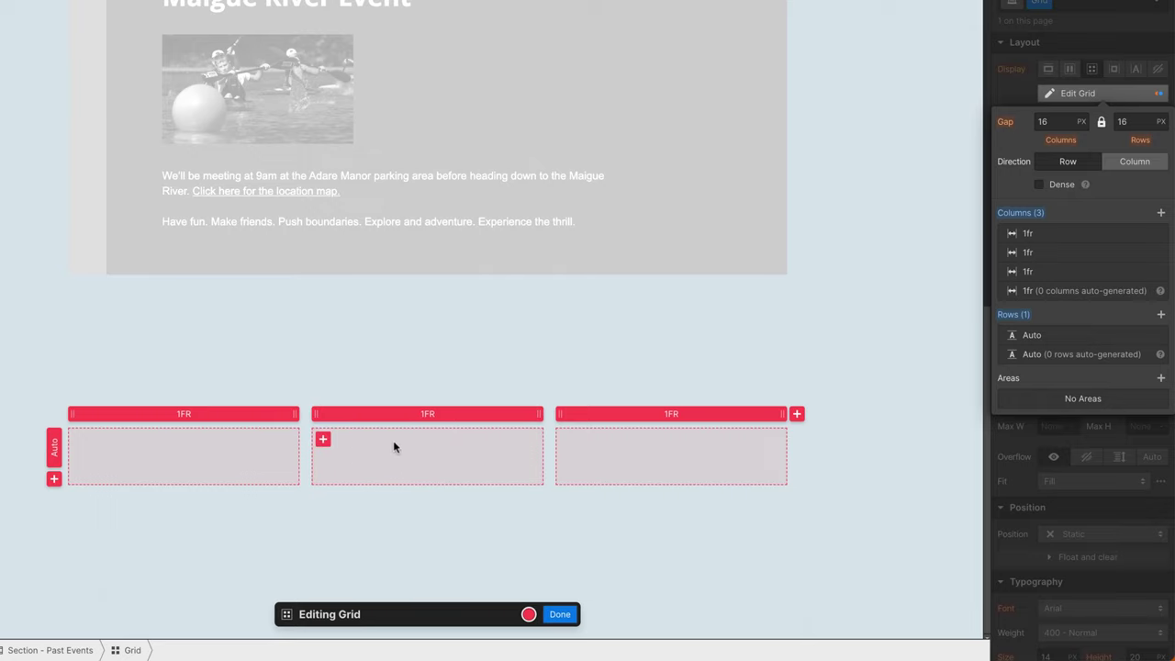
Set the first grid column's width to 2fr.
click(189, 414)
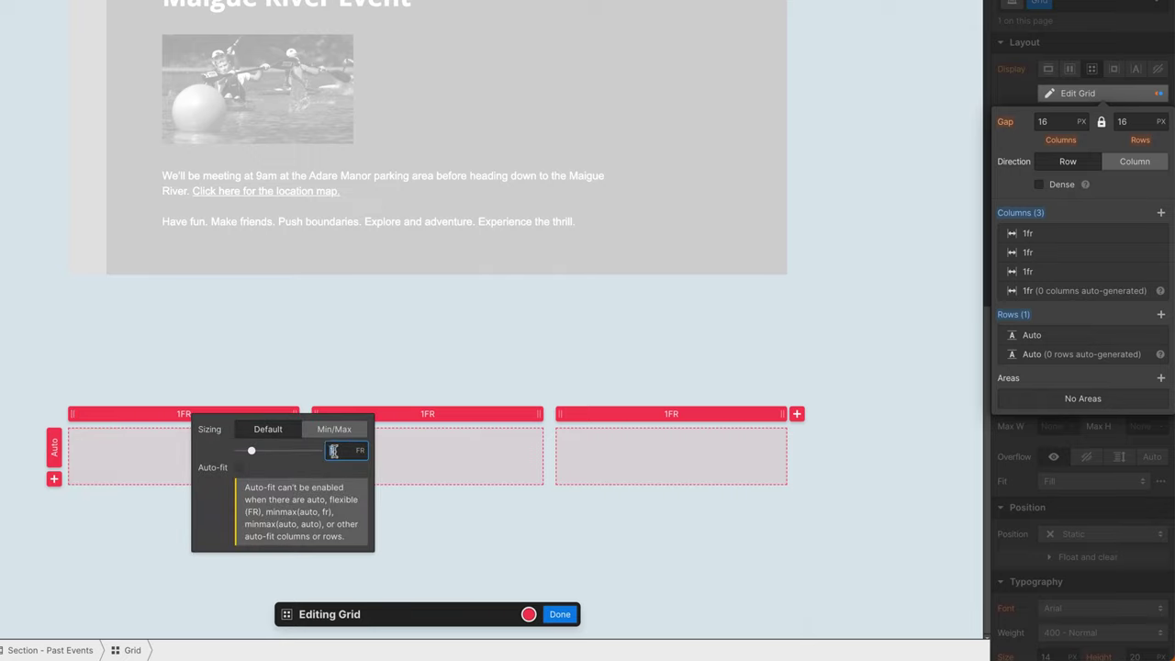
text(2)
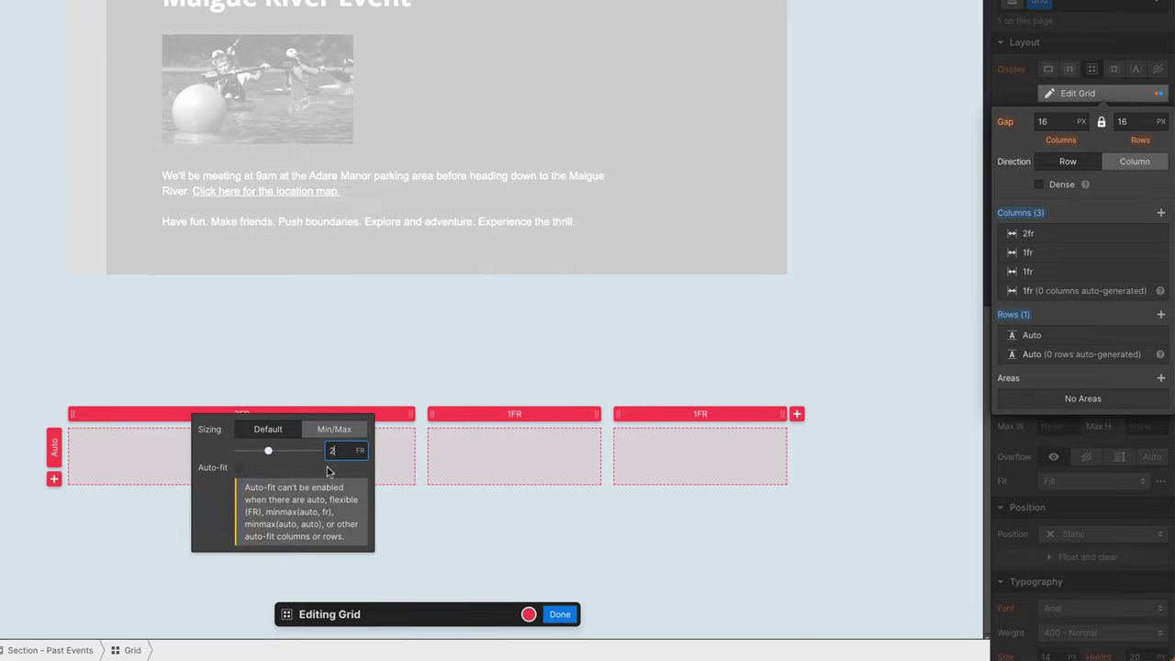
click(513, 535)
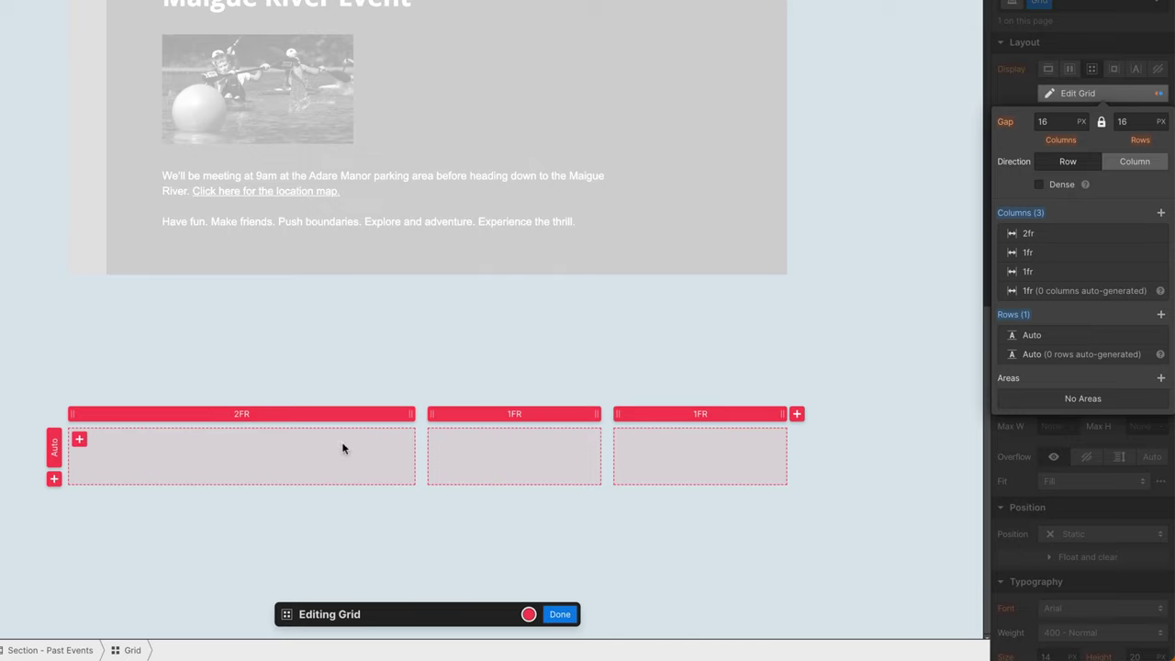
Set the first grid column's width to 0.5fr and finish editing the grid.
click(243, 413)
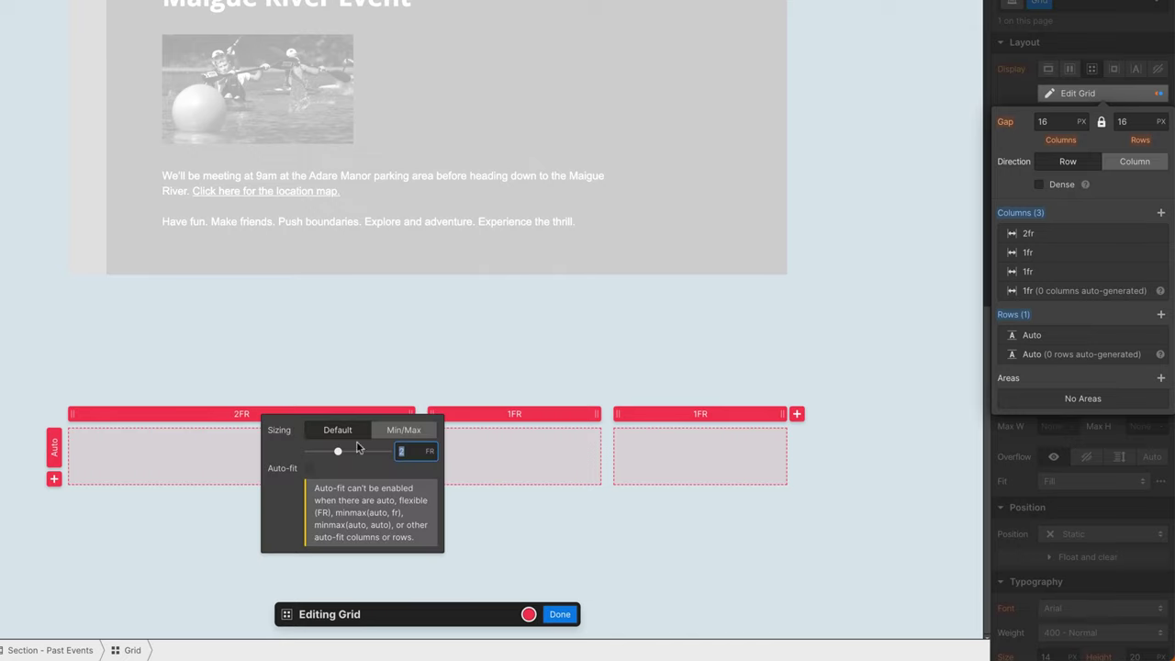
text(.5)
key(Return)
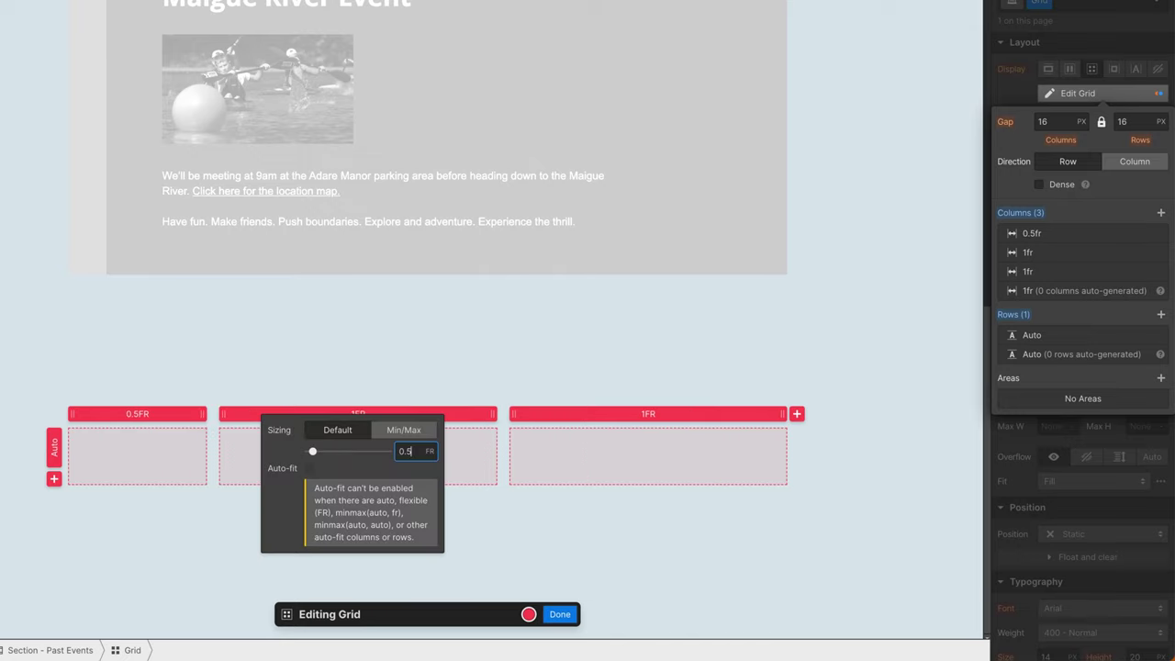
click(751, 579)
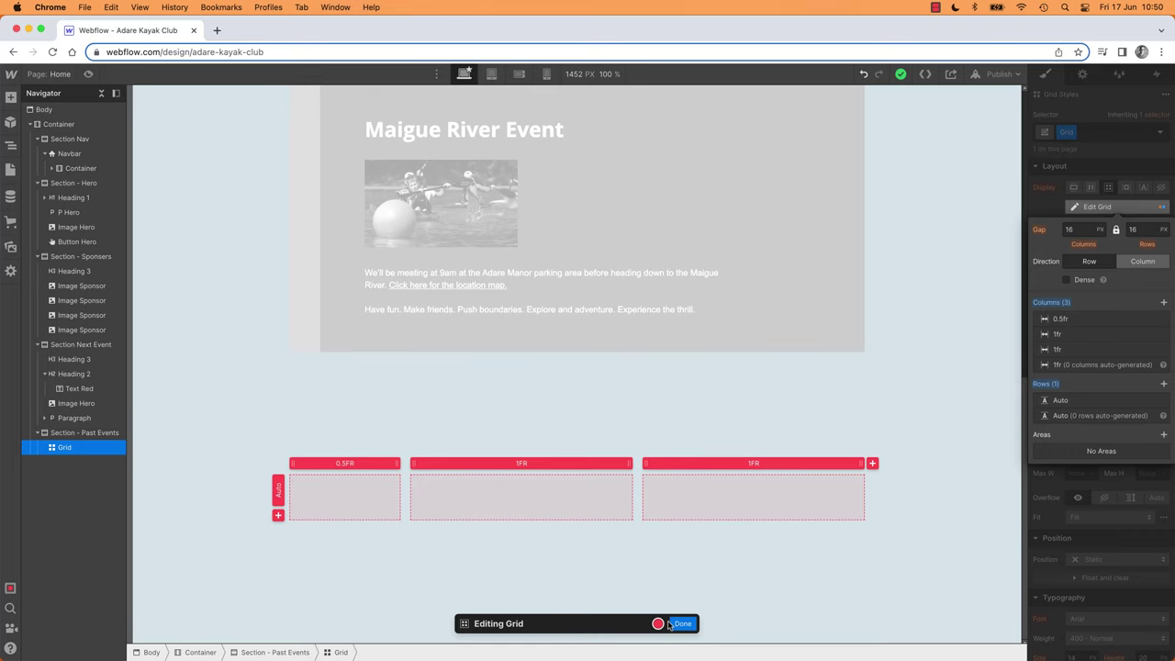
click(682, 624)
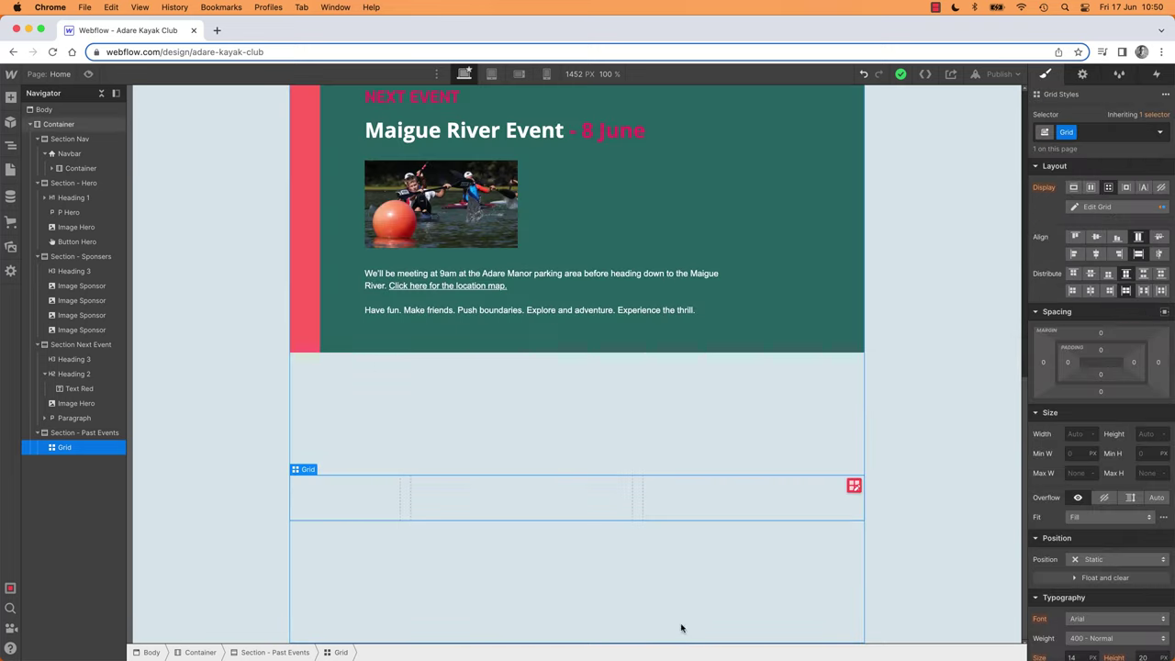
Reselect the Past Events grid, reopen it for editing, and set the middle column's width to 3fr.
click(59, 124)
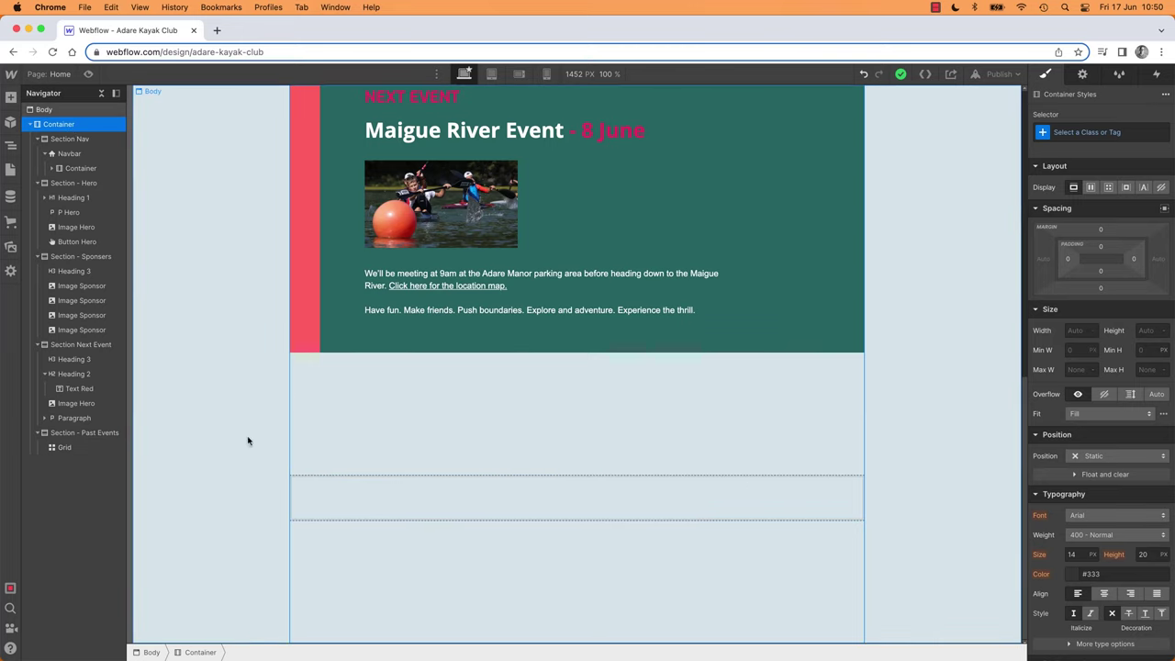
click(74, 448)
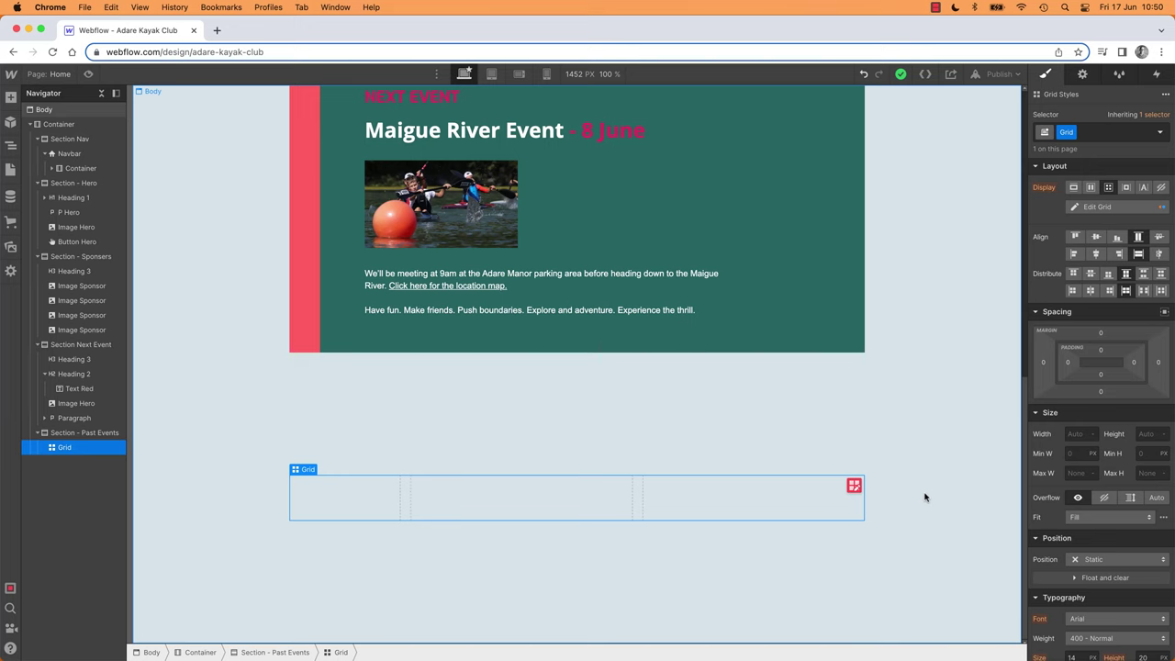
click(854, 484)
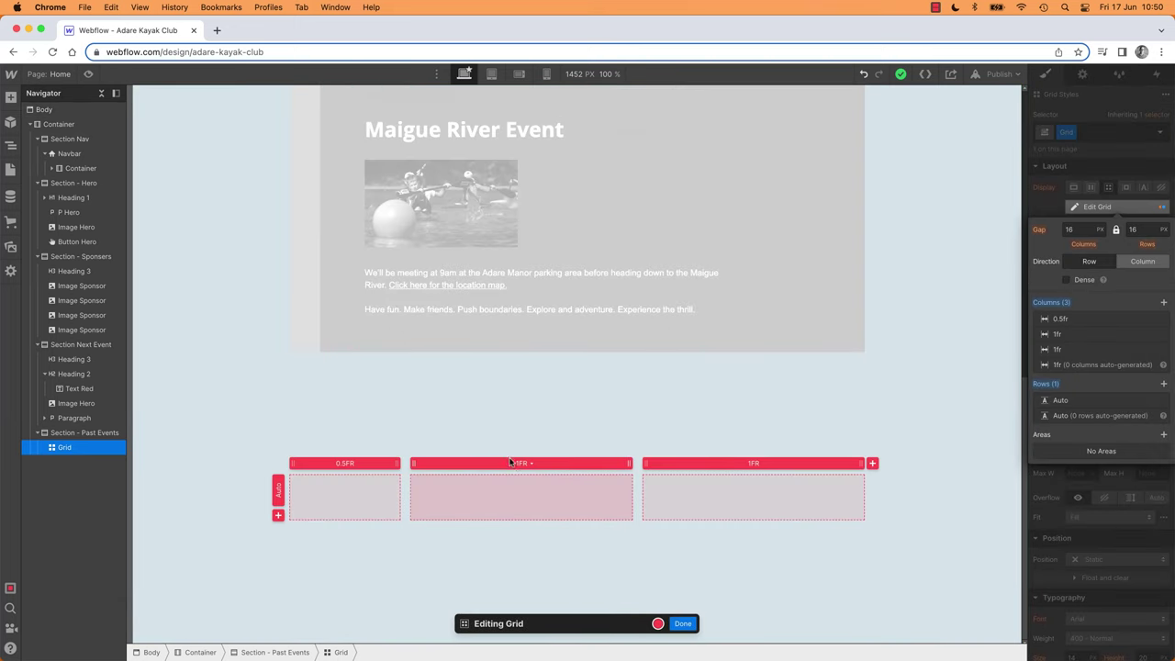
click(517, 465)
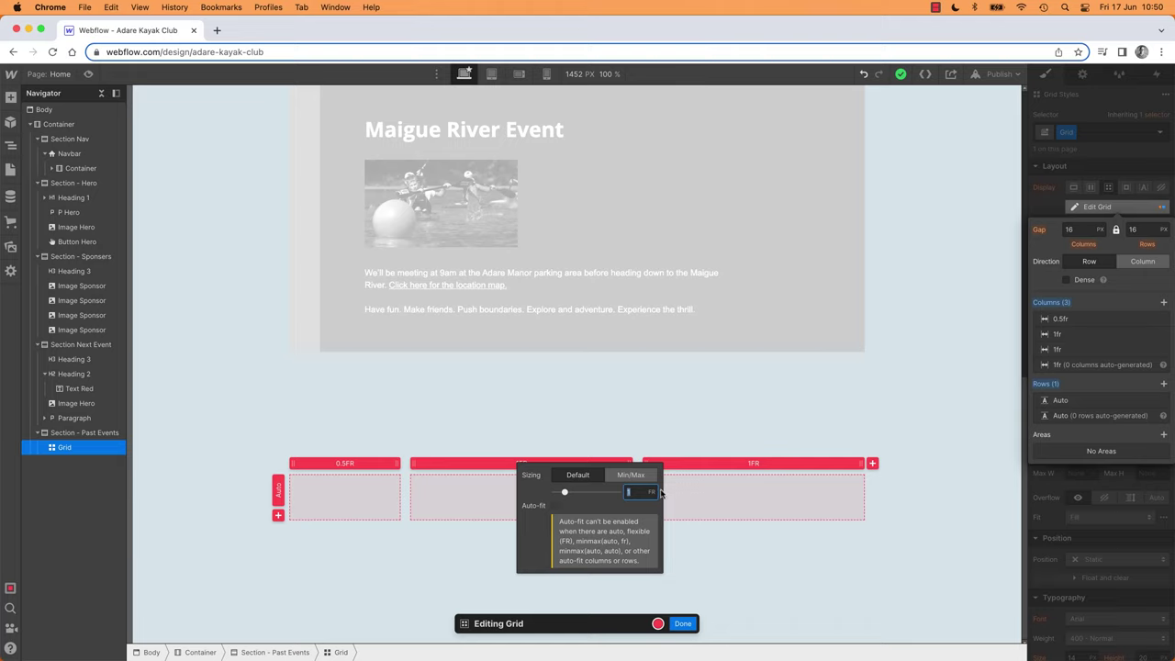
text(3)
click(859, 536)
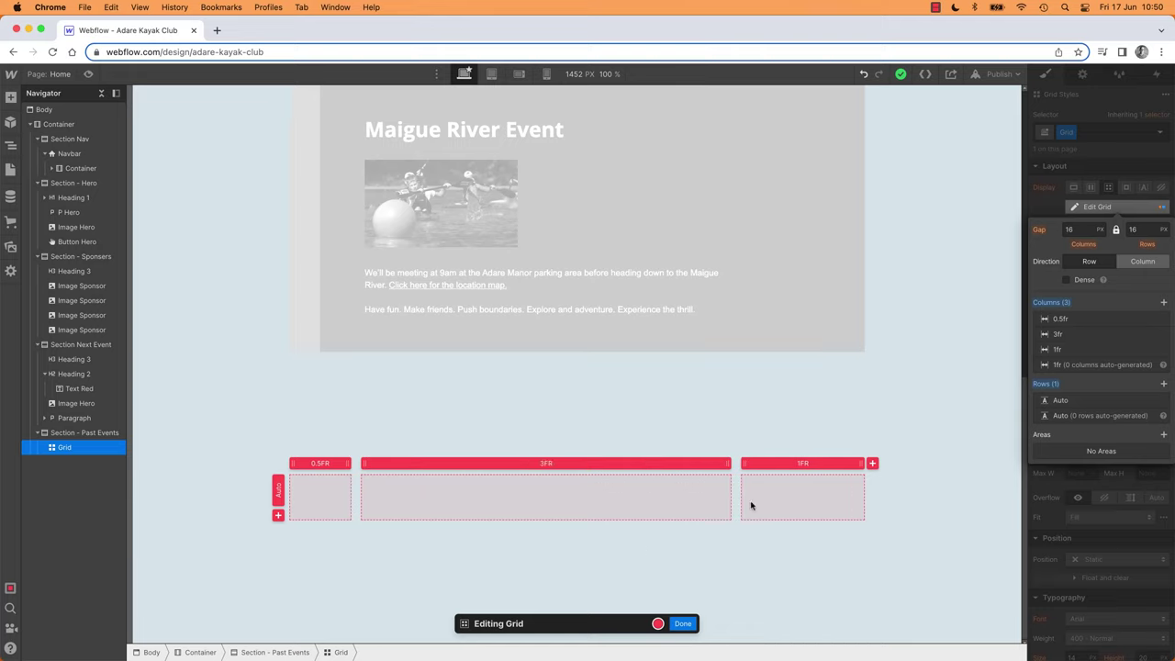
Set the first and middle grid columns back to 1fr each.
click(326, 464)
text(1)
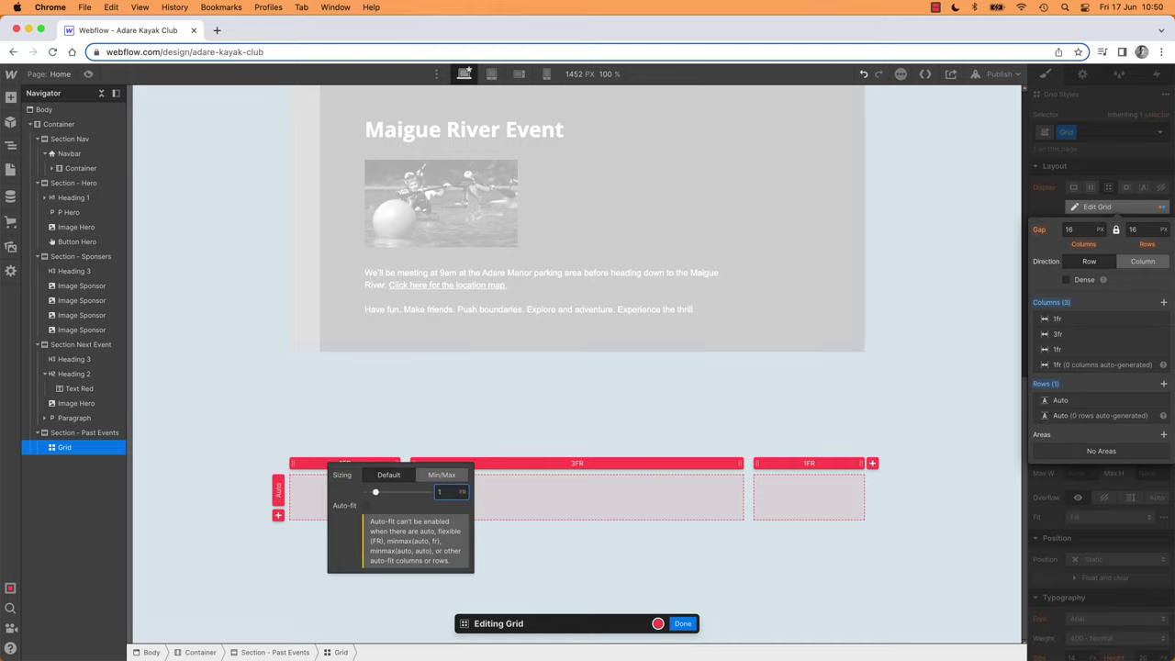
click(508, 464)
click(508, 465)
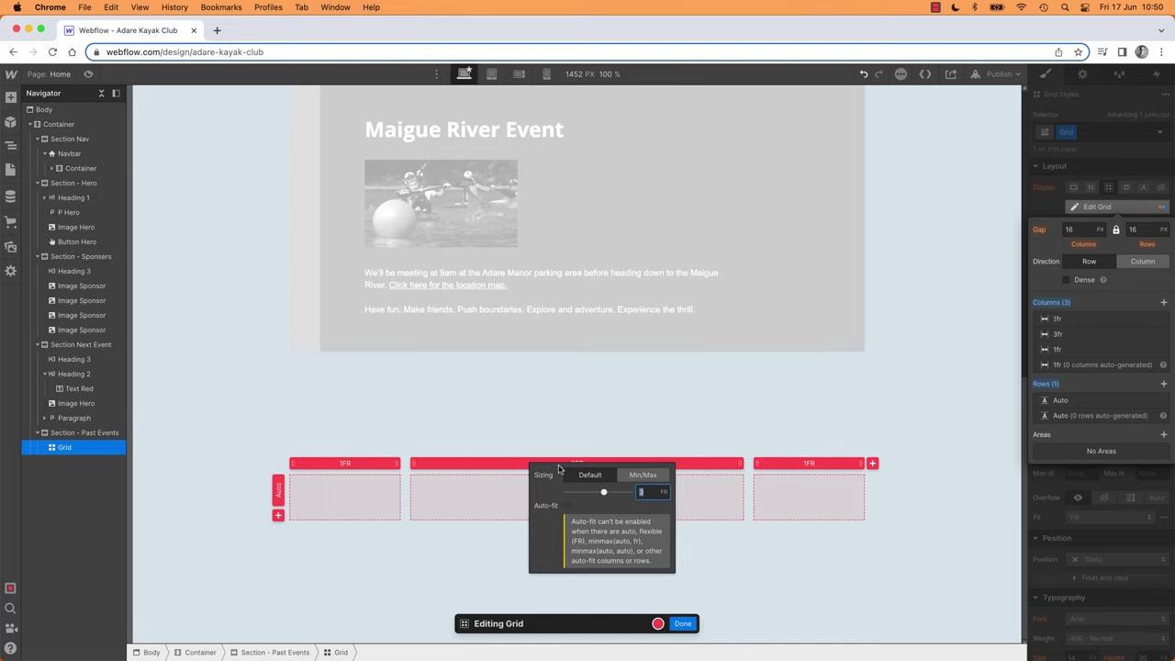
text(1)
click(753, 545)
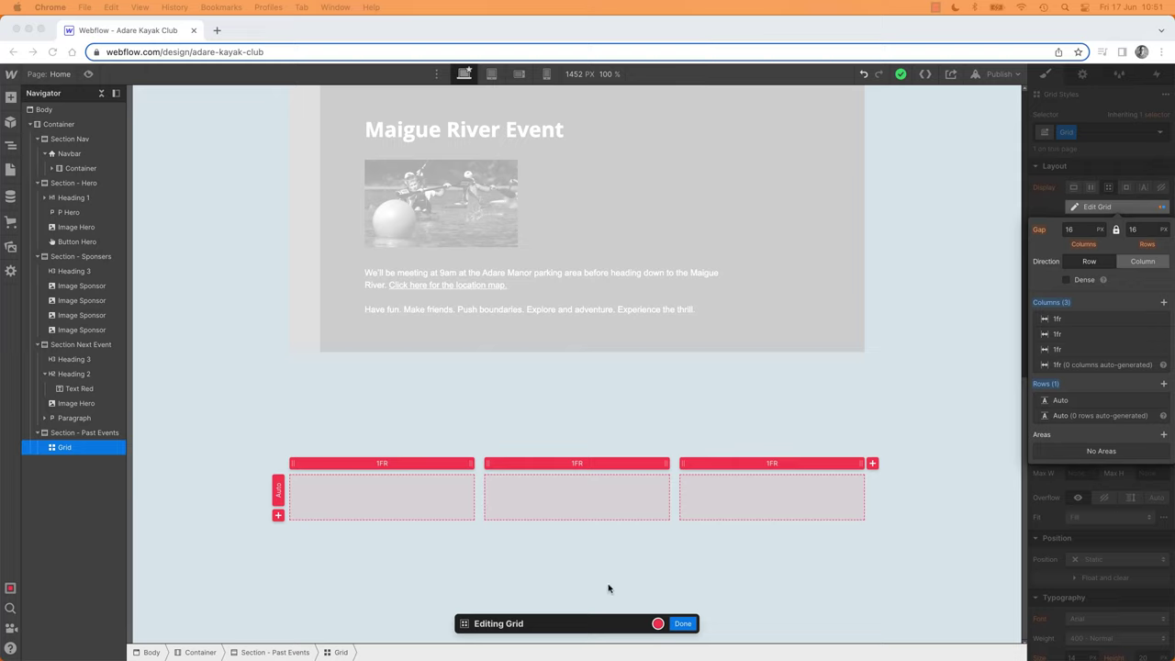
Add an Image element to the first cell of the Past Events grid.
click(10, 96)
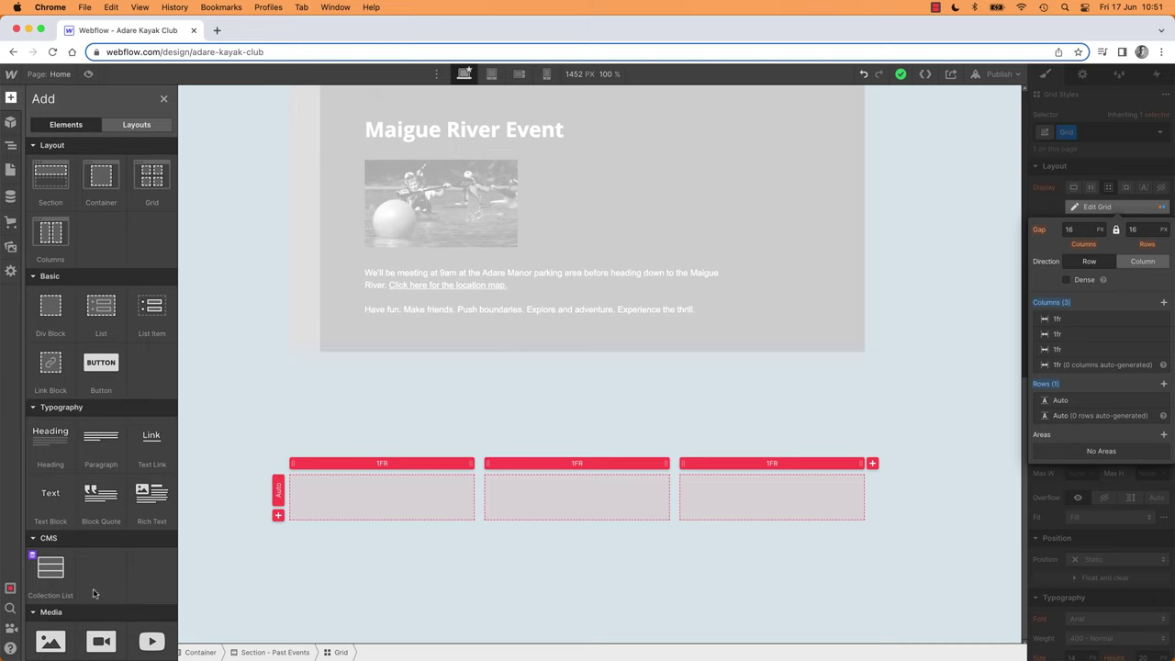
scroll(105, 577, down, 2)
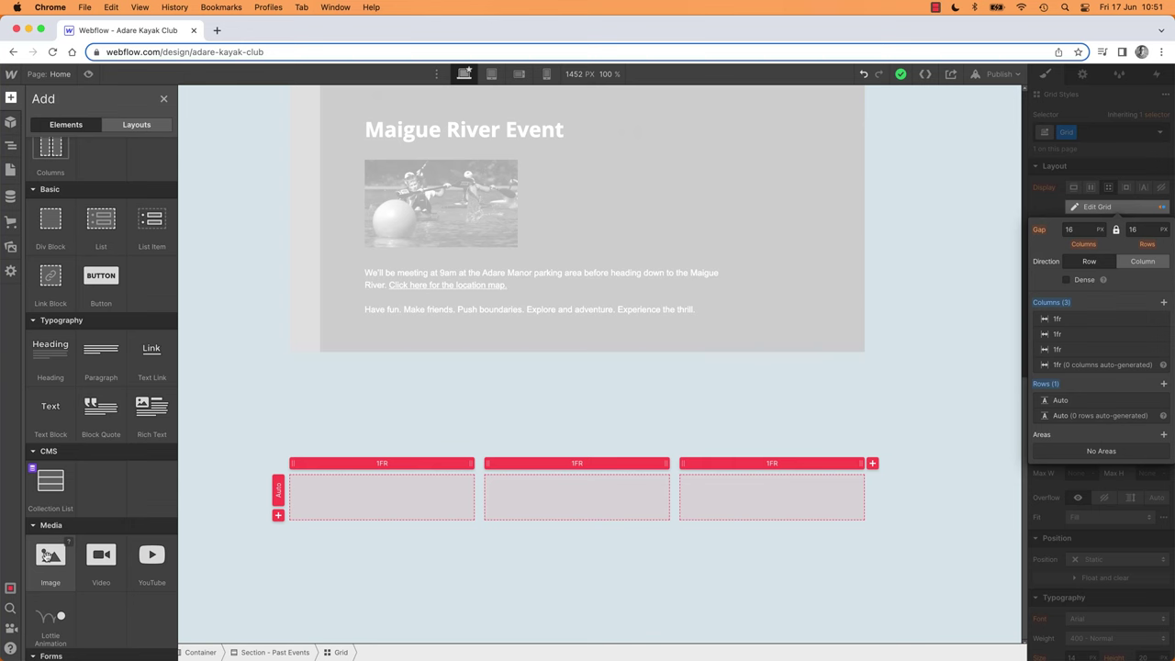
drag(48, 556, 368, 524)
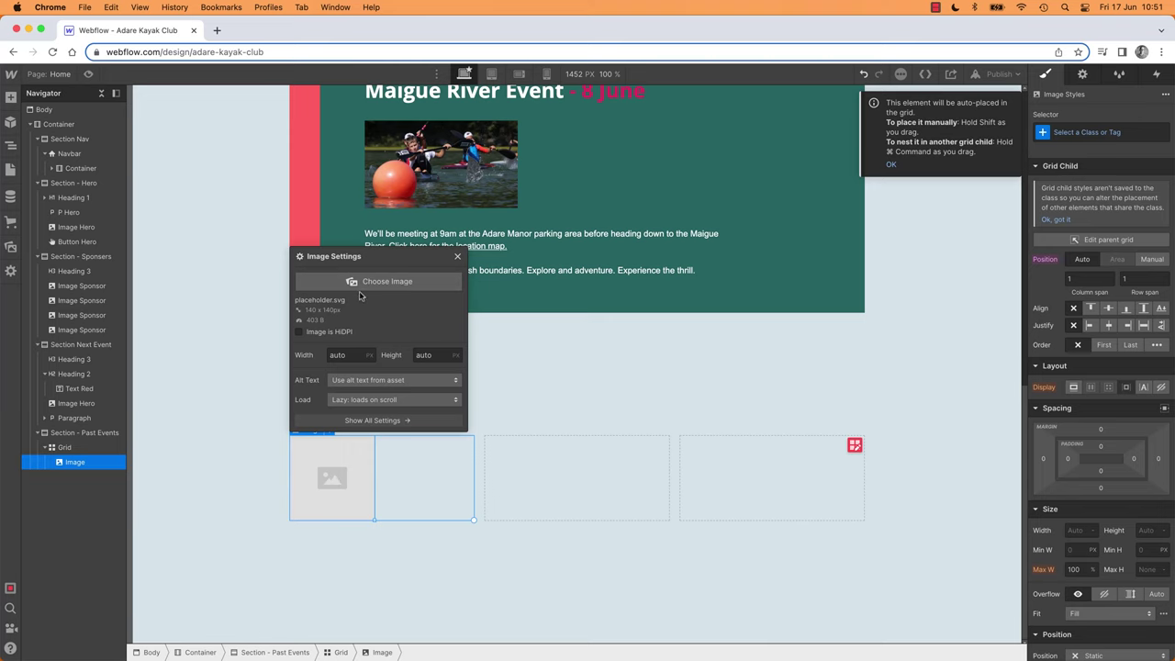
Switch to Finder and preview Image1 through Image3 in the Club Event Site folder, checking them against the Hi Fi mockup.
key(super+Tab)
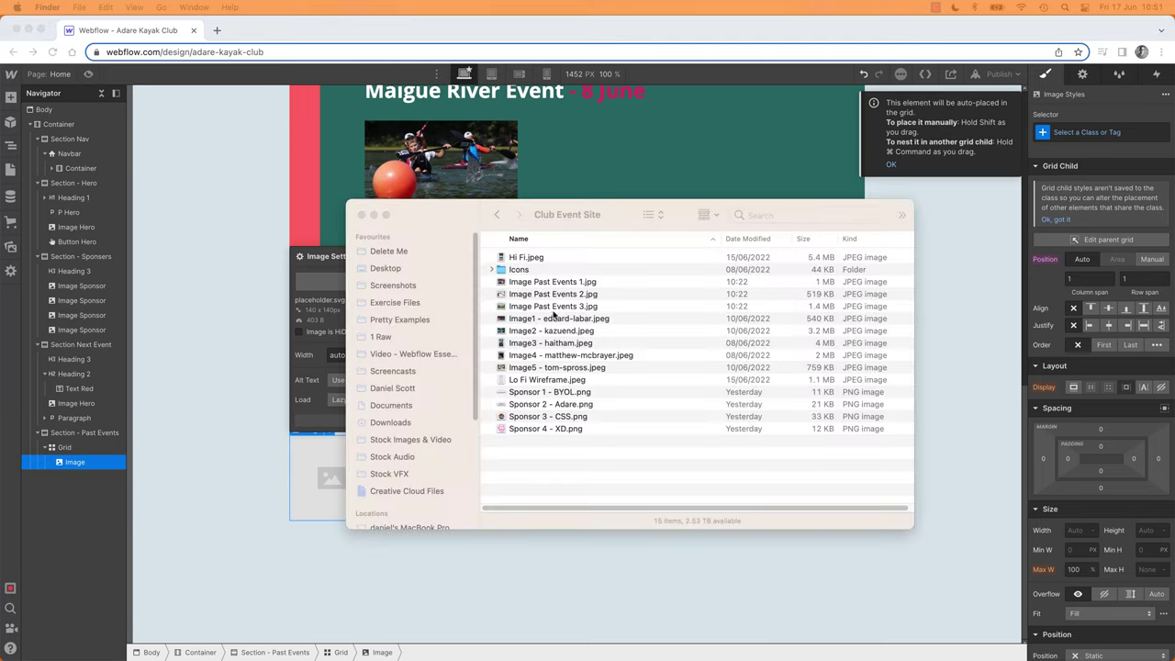
click(582, 323)
key(space)
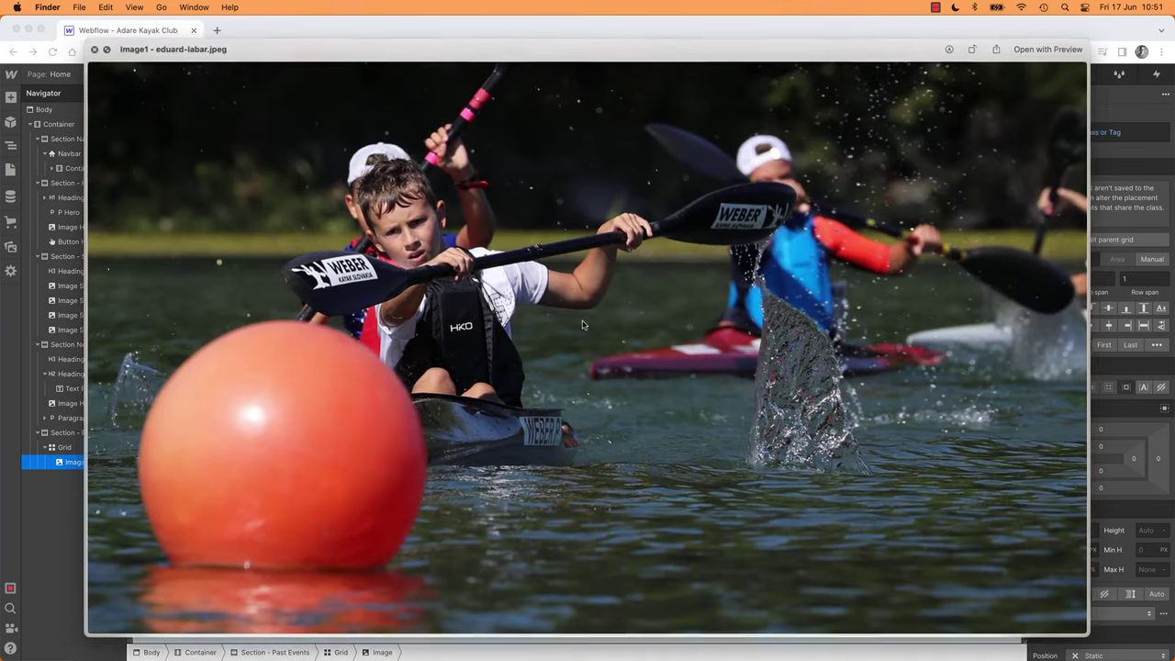
key(Down)
key(Down)
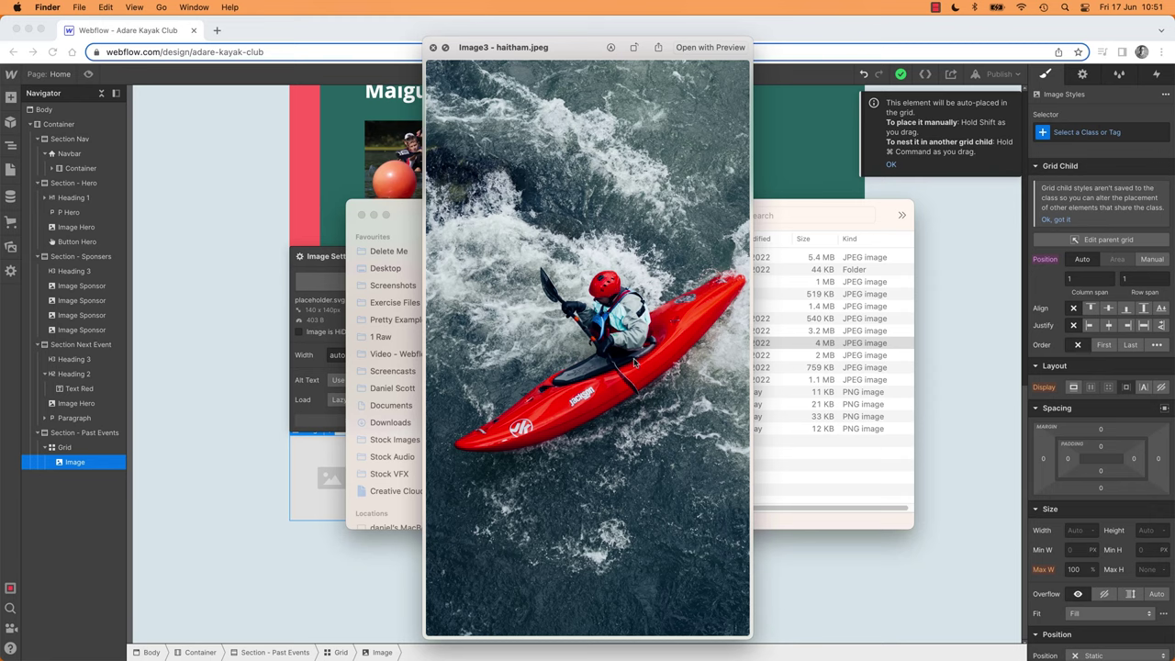
key(super+Tab)
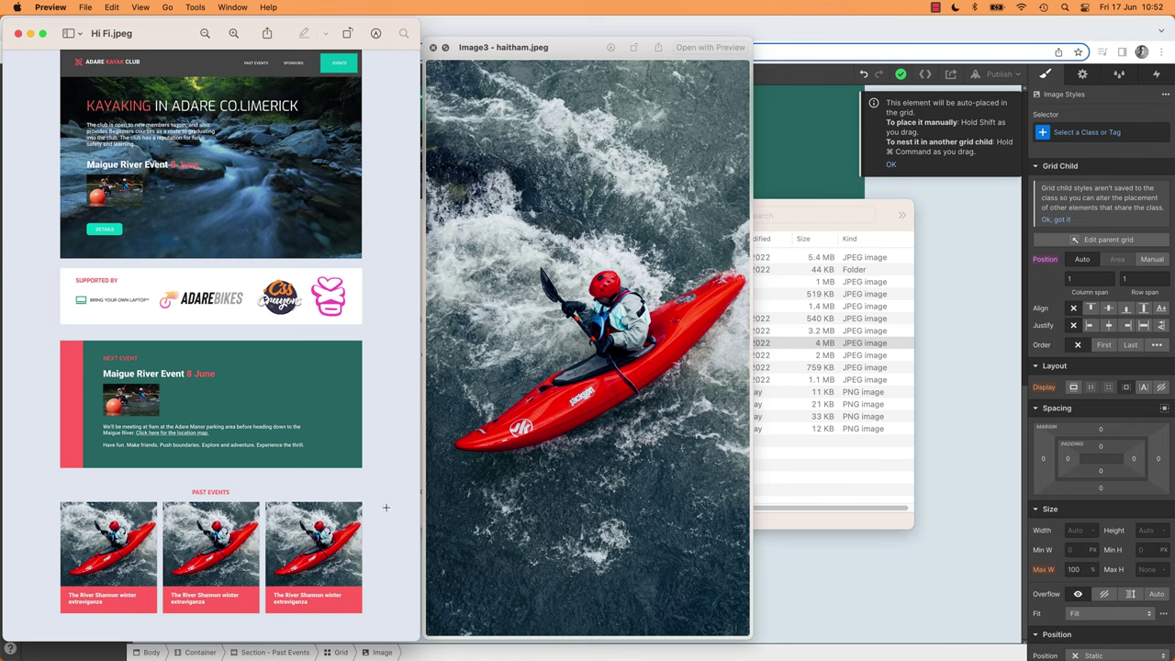
key(super+Tab)
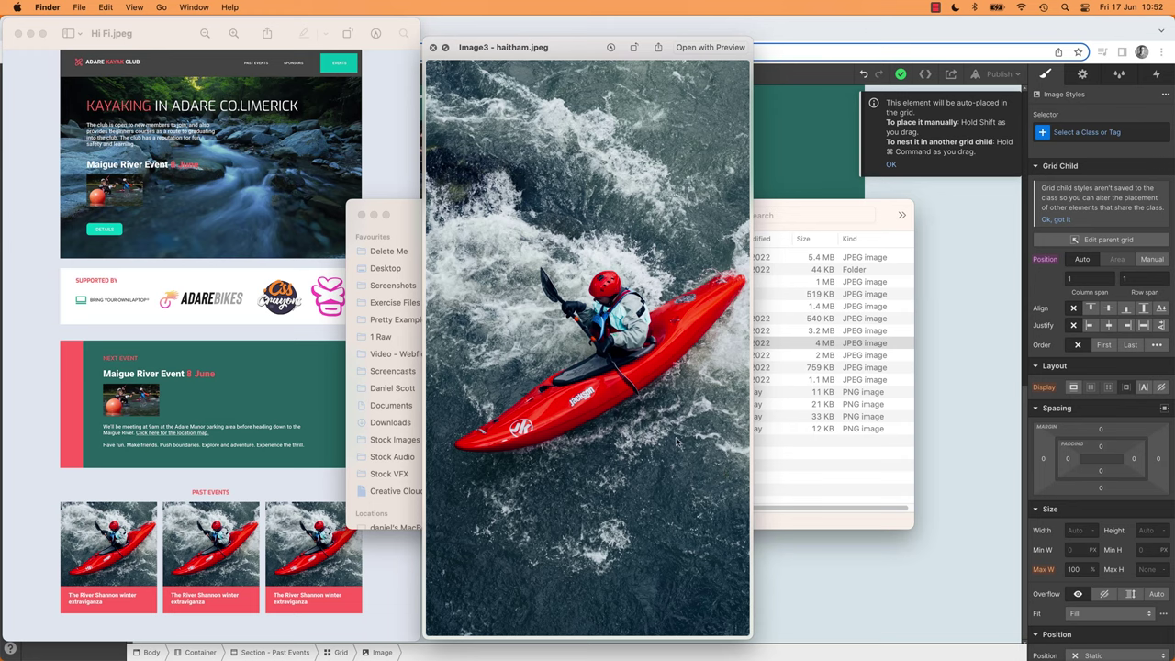
key(space)
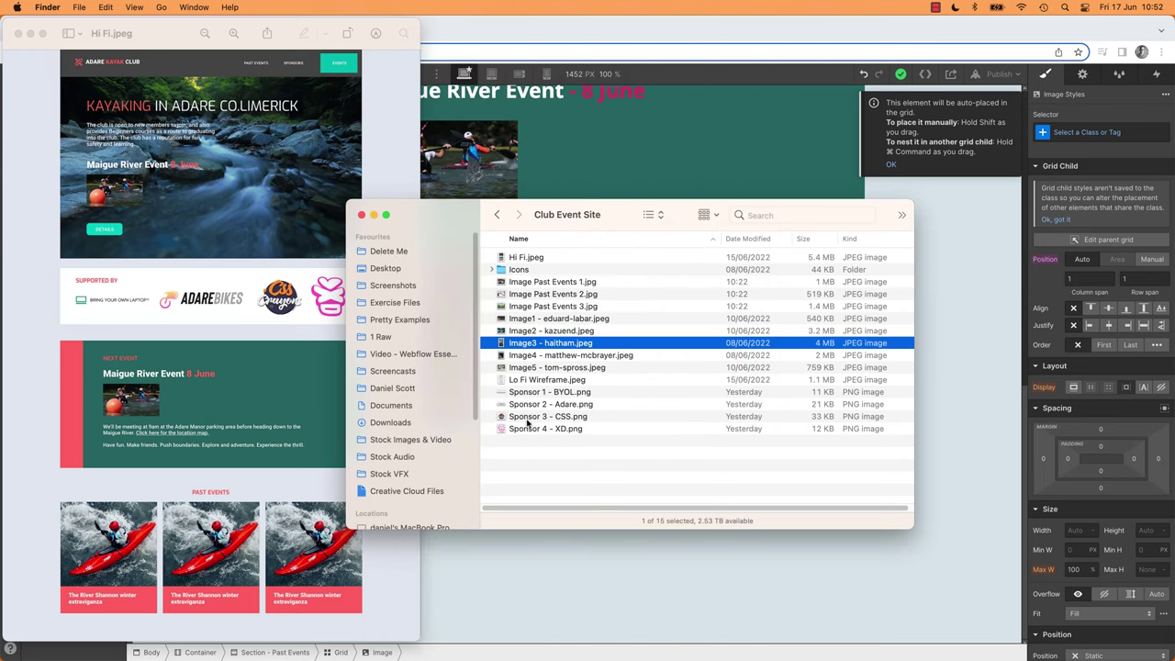
Preview the files Image Past Events 1.jpg through Image Past Events 3.jpg in the Club Event Site folder.
click(546, 285)
key(space)
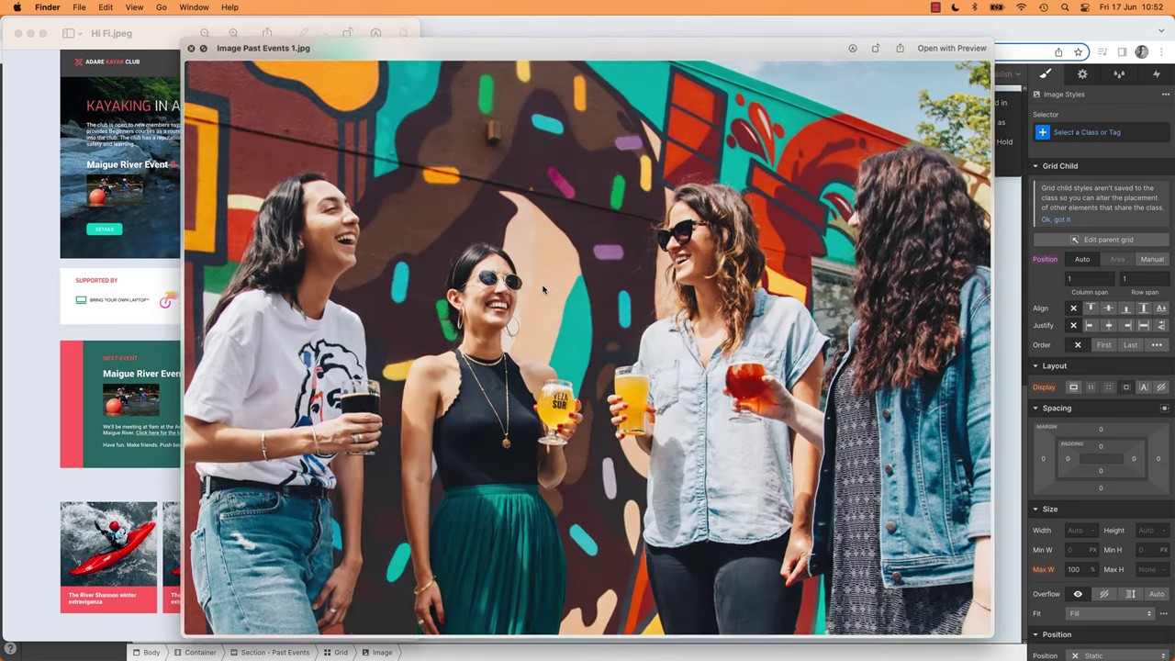
key(Down)
key(Down)
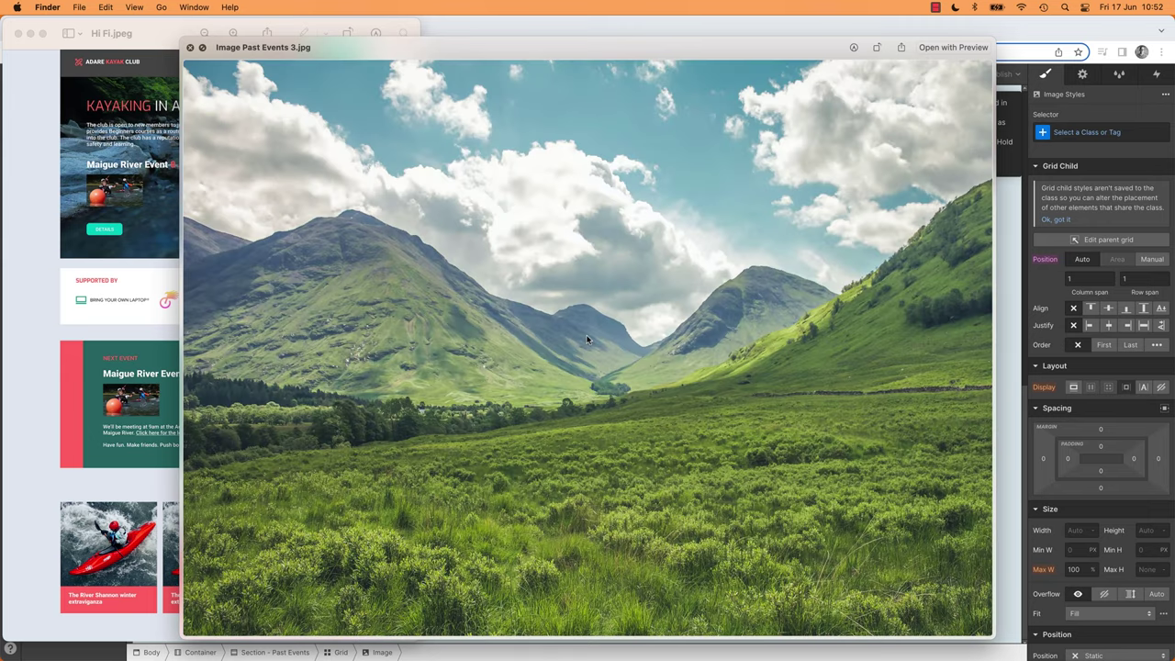
key(space)
click(623, 468)
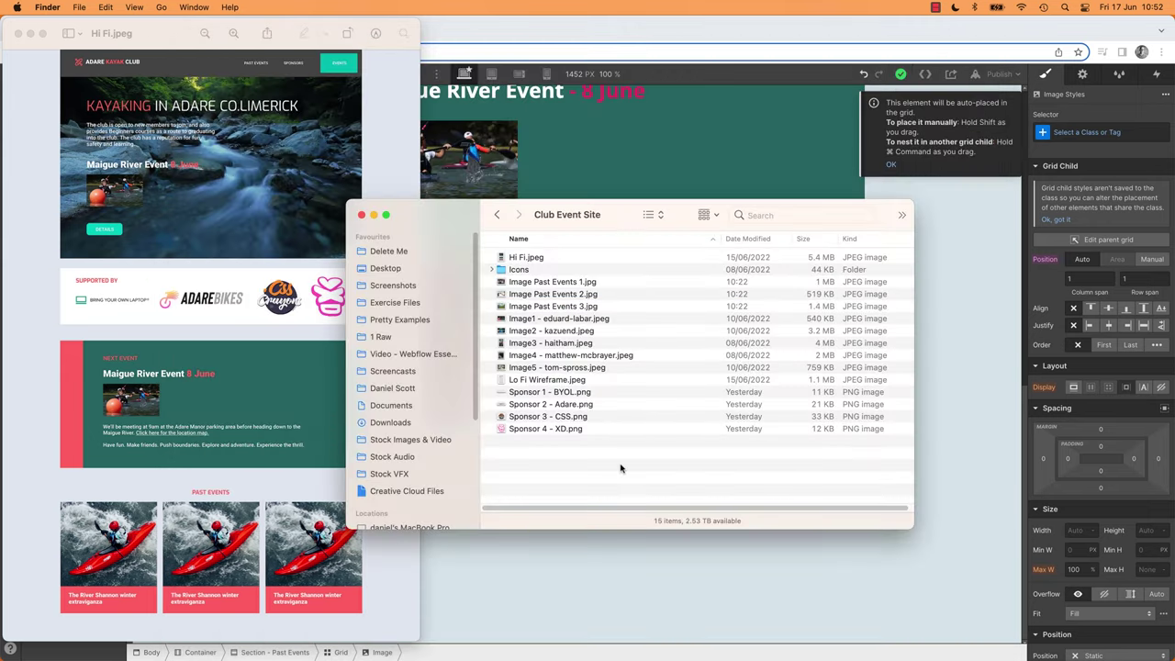
Select Image Past Events 1.jpg through Image Past Events 3.jpg, and switch back to Chrome to delete the placeholder image from the Past Events grid.
click(577, 285)
shift+click(570, 307)
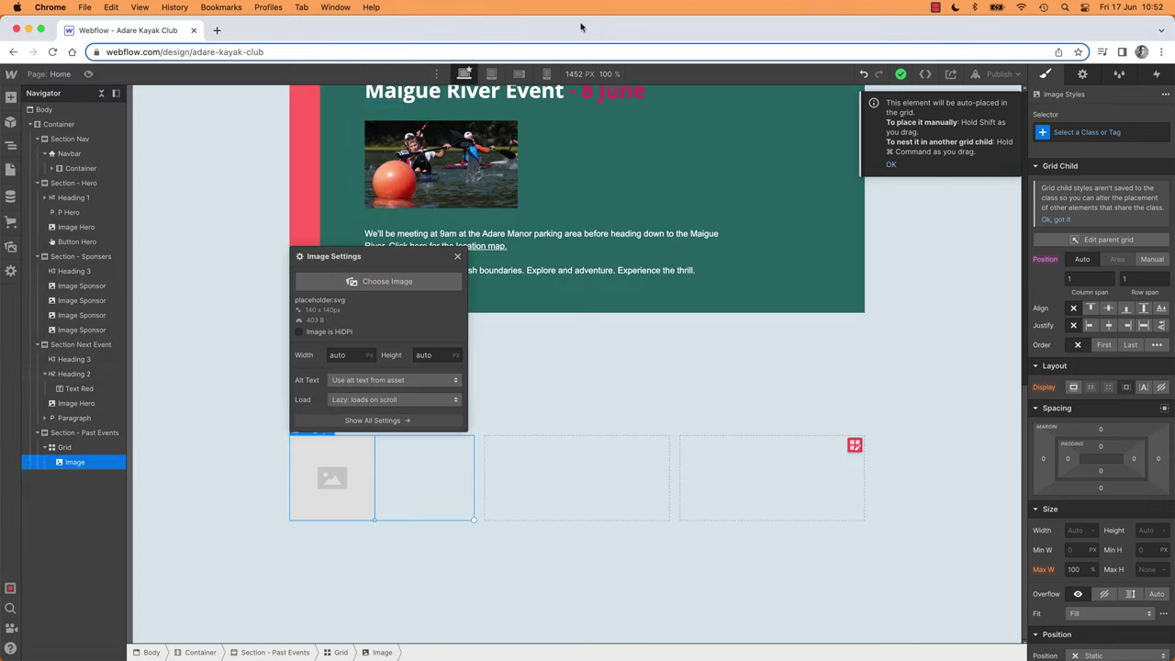
click(584, 30)
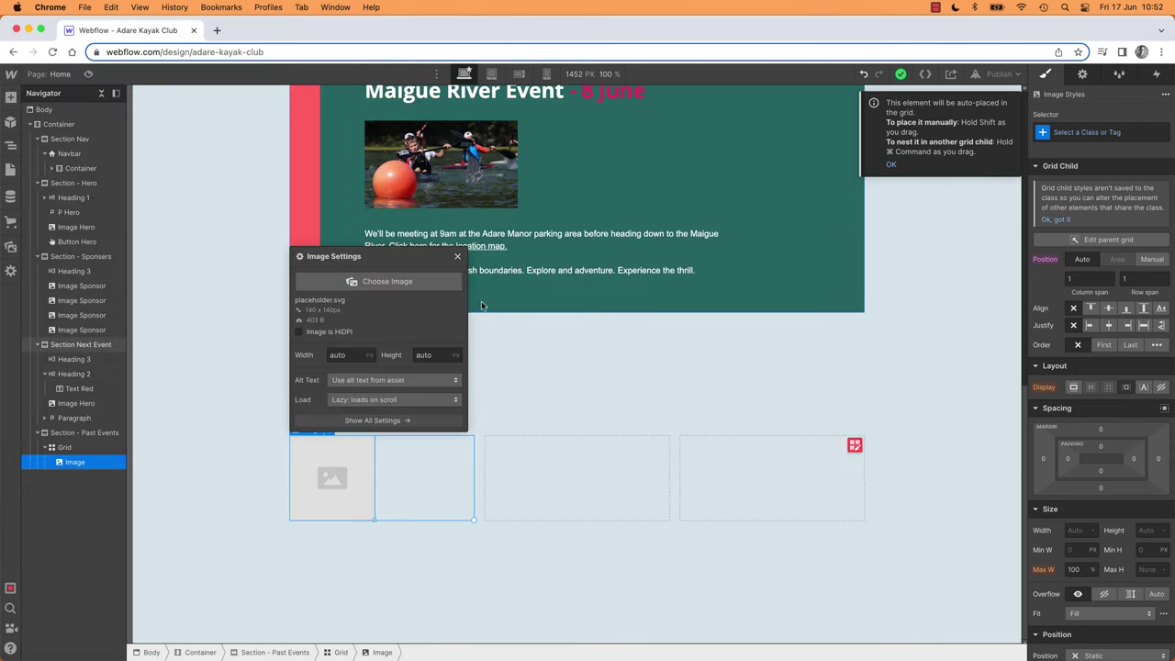
click(456, 258)
key(Delete)
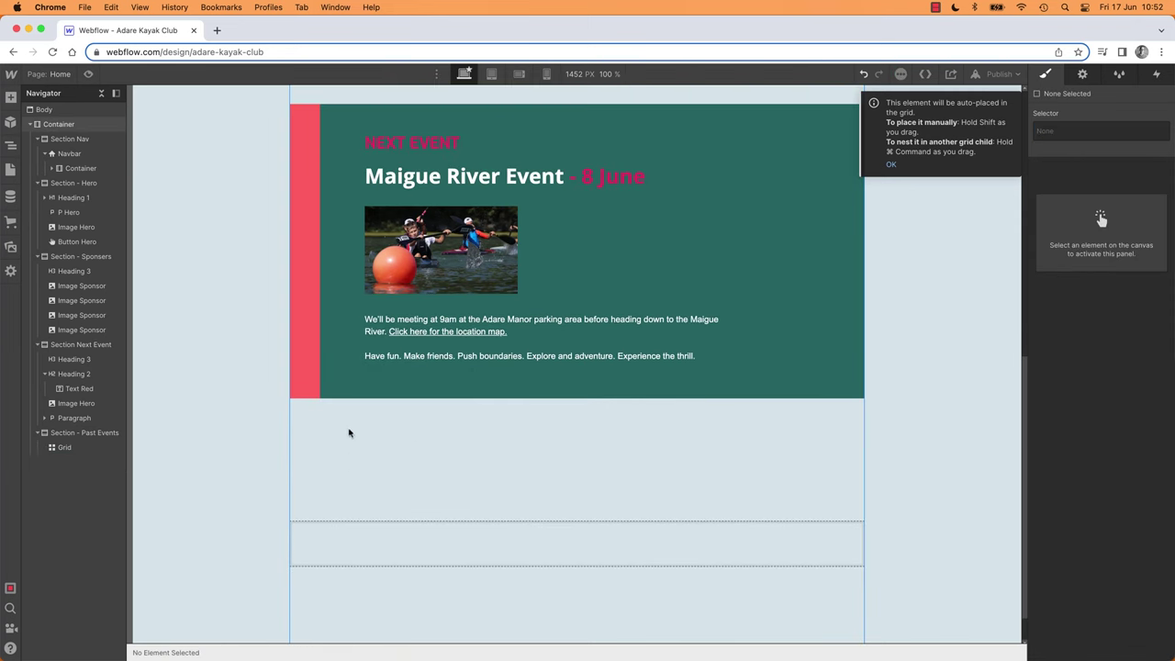
Dismiss the grid placement tip and upload Image Past Events 1.jpg through Image Past Events 3.jpg from Finder to the site's assets.
key(super+Tab)
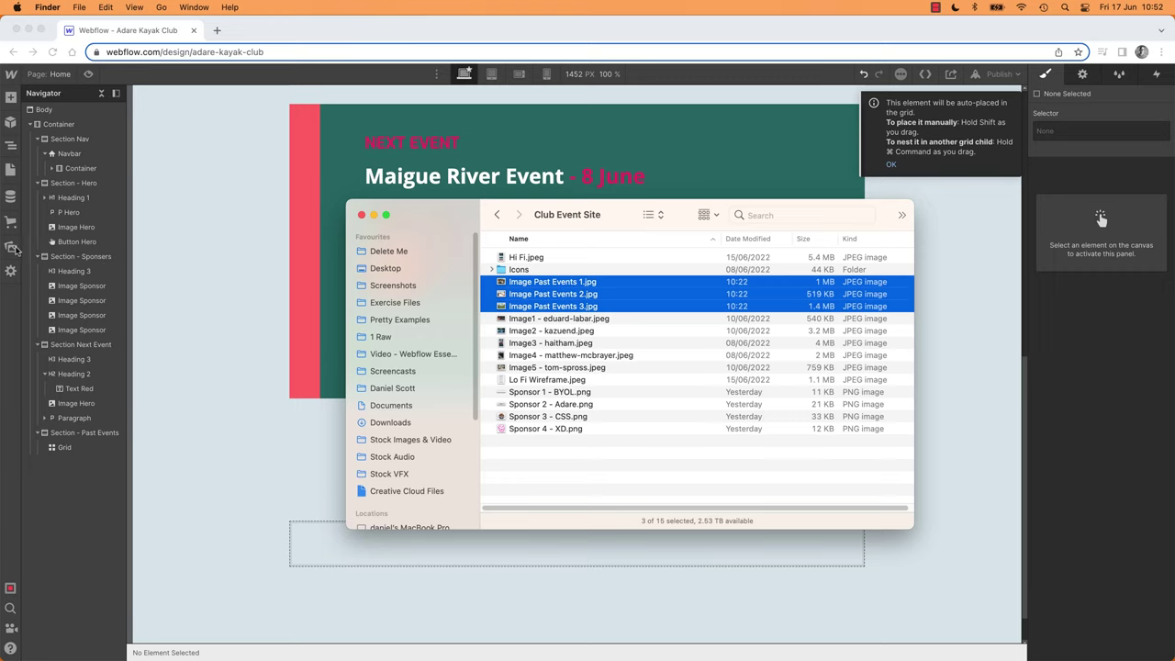
click(512, 28)
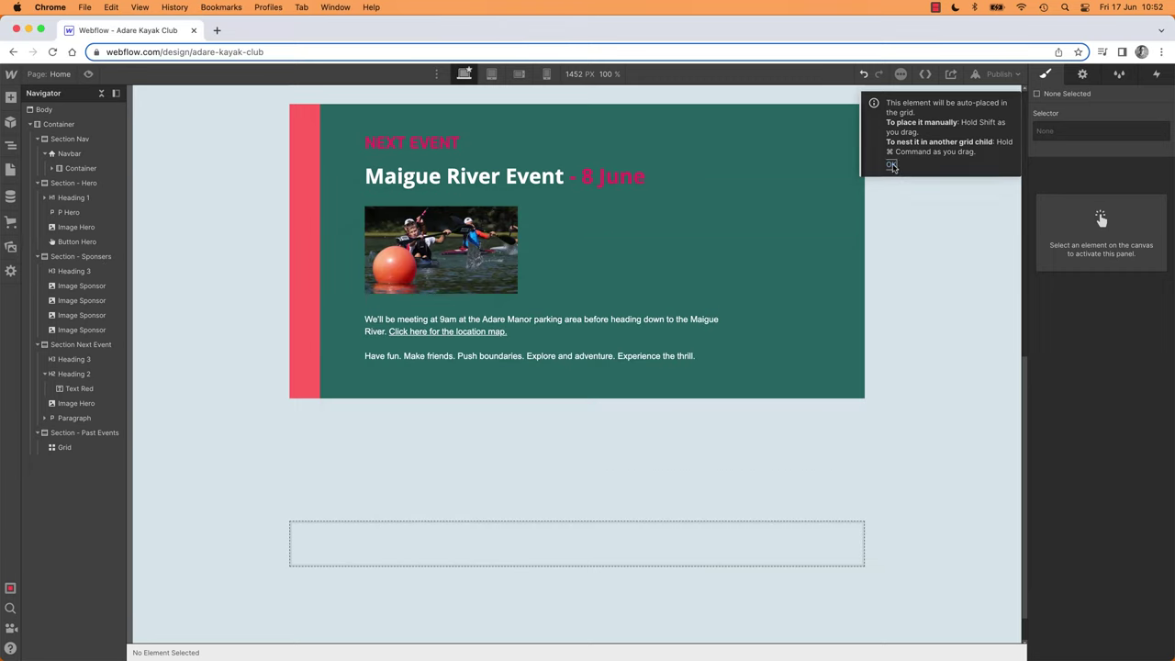
click(891, 165)
key(super+Tab)
drag(551, 286, 505, 331)
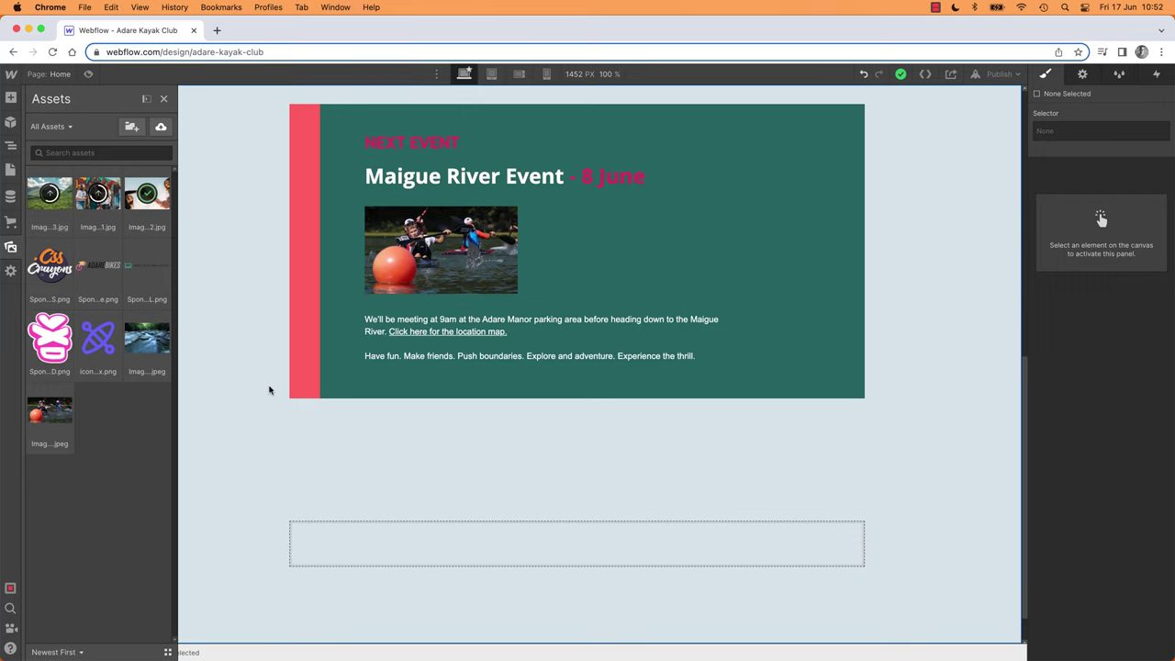
Place Image Past Events 3.jpg in the first cell of the Past Events grid and compare it with the Hi Fi mockup.
click(383, 553)
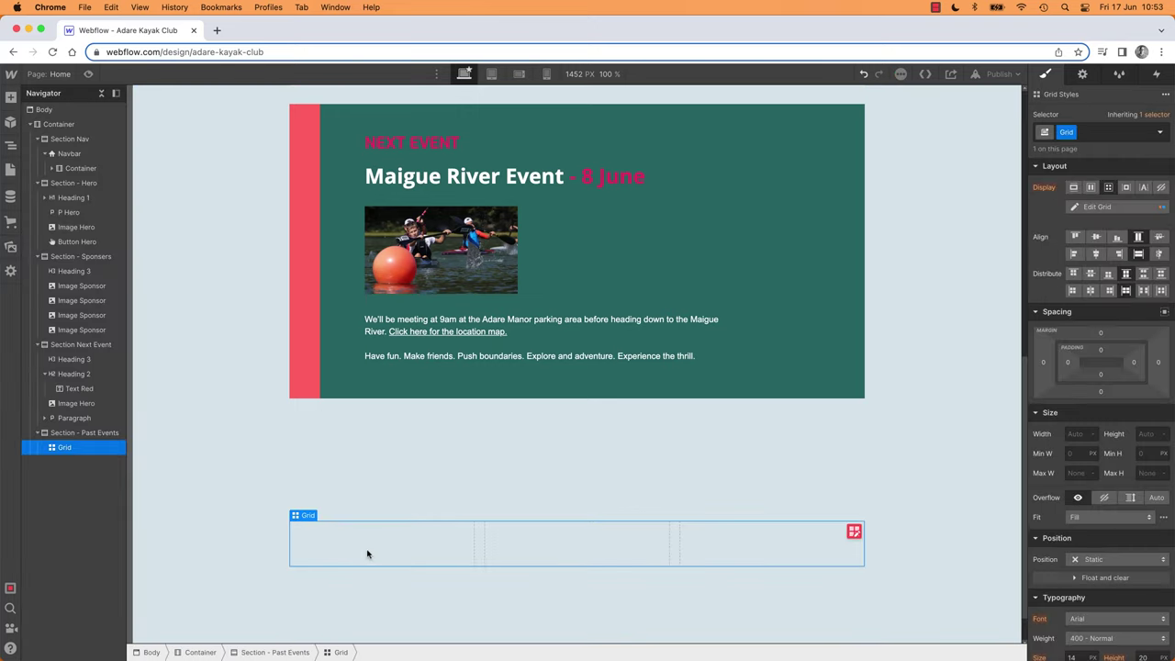
double_click(366, 553)
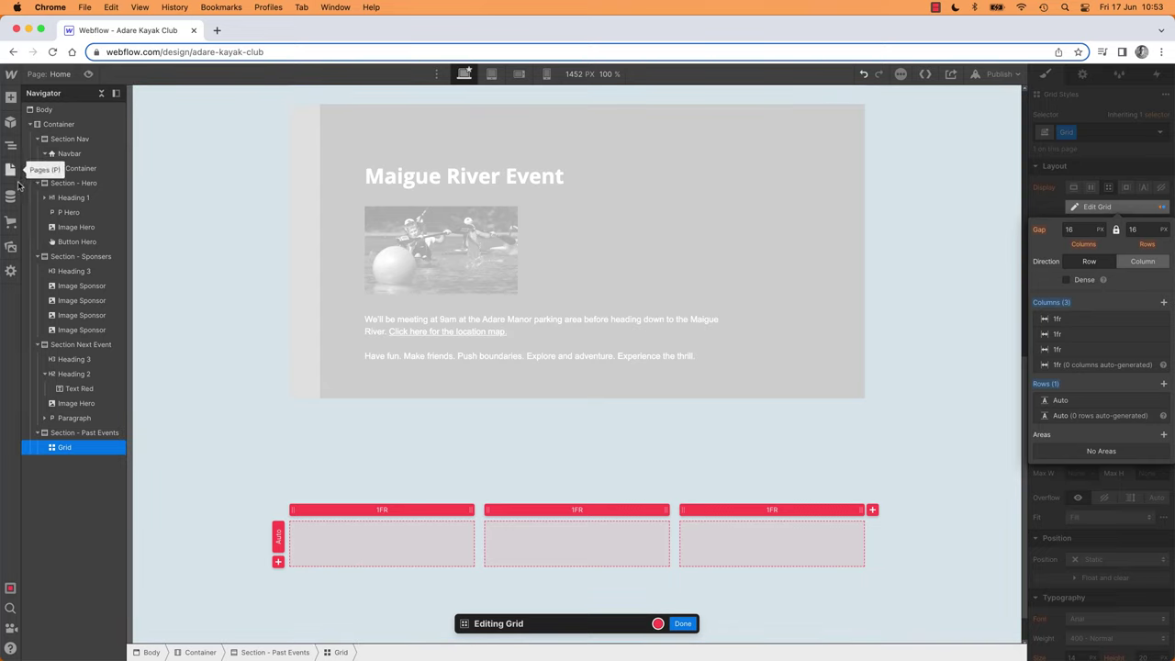
click(11, 247)
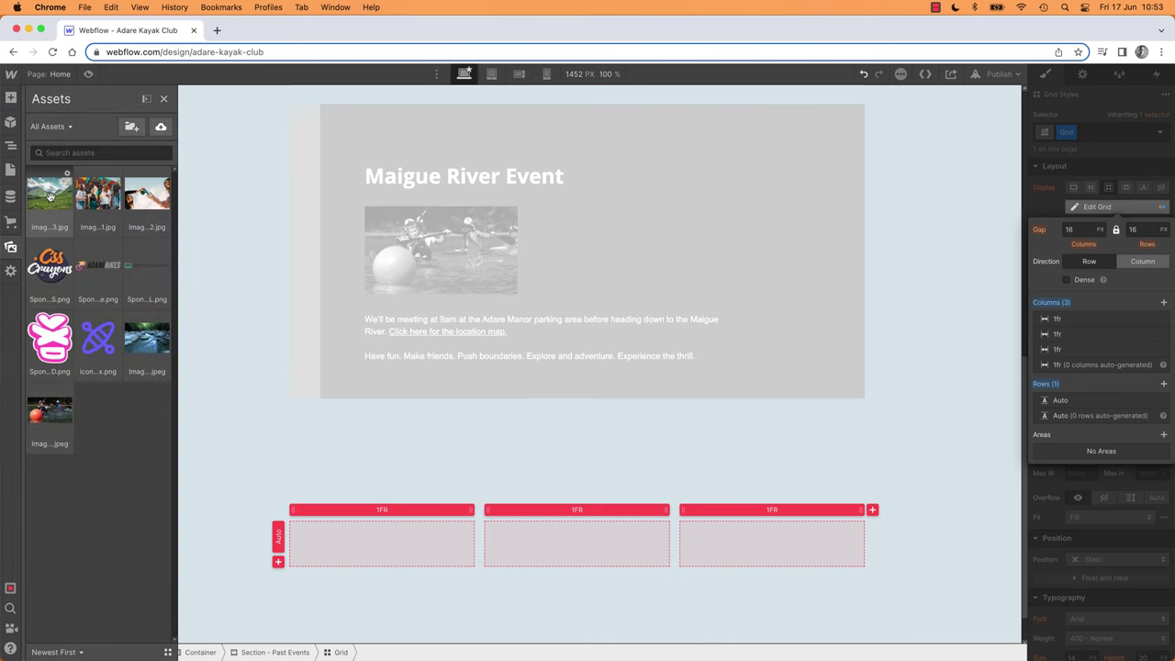
drag(50, 196, 381, 542)
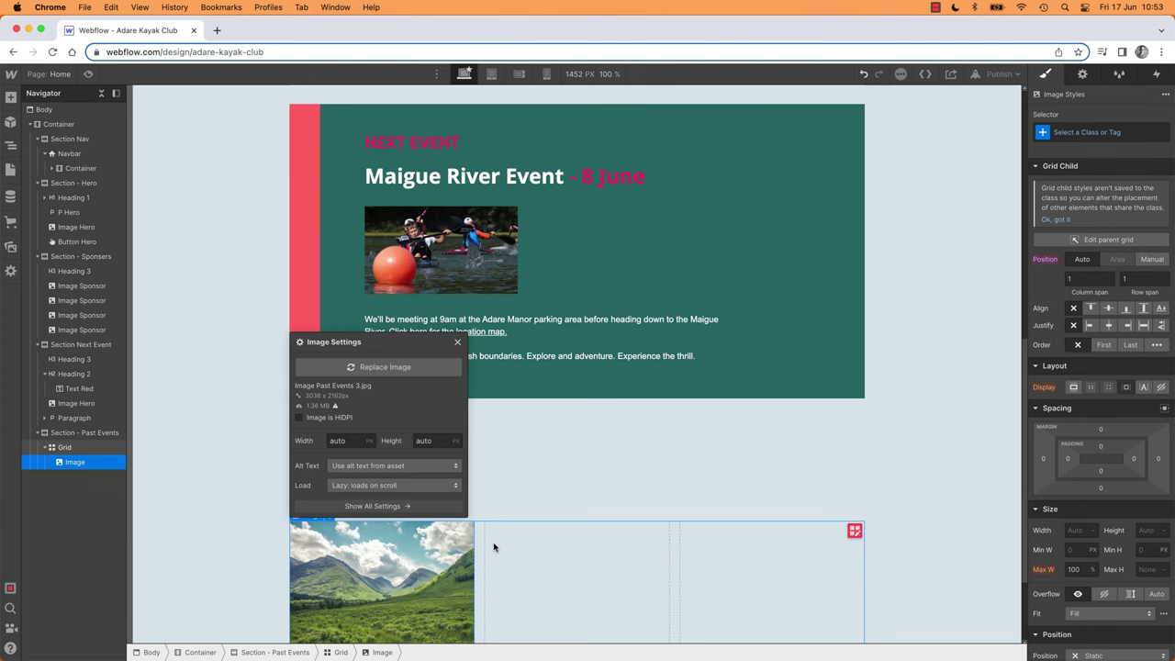
scroll(496, 541, down, 3)
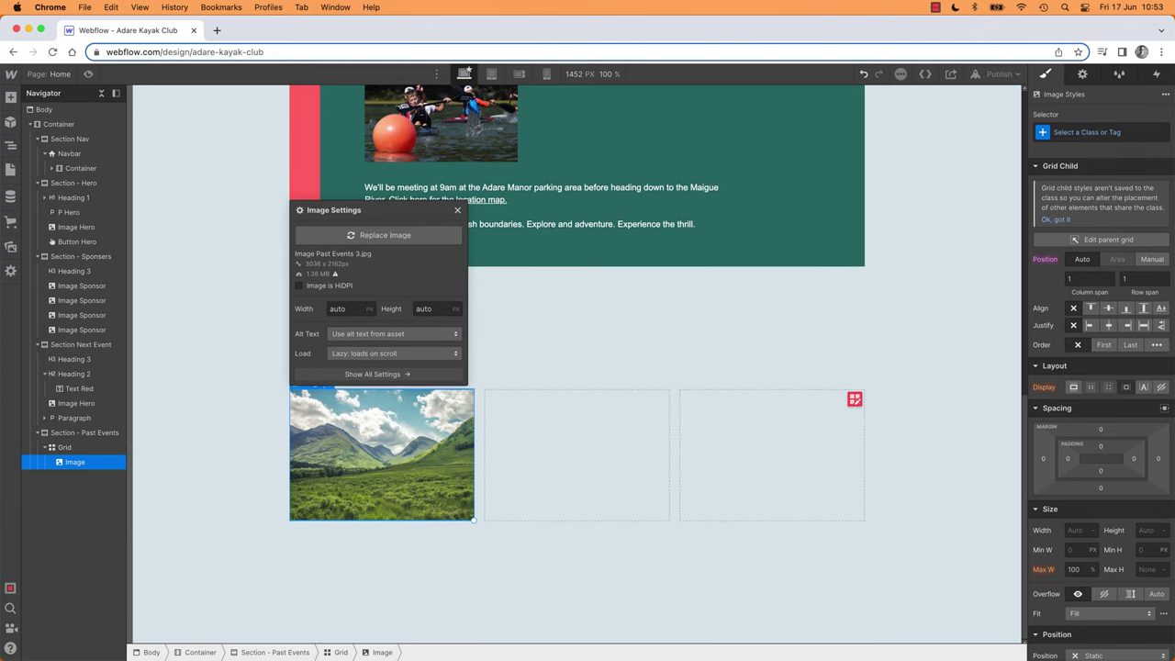
key(super+Tab)
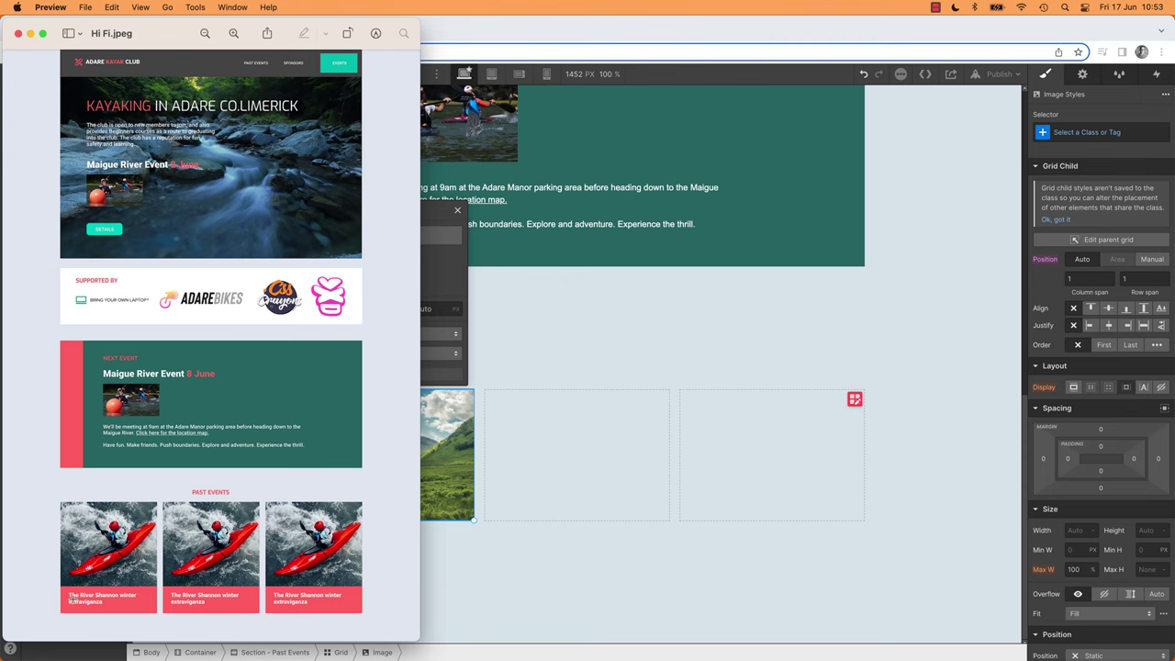
key(super+Tab)
click(457, 210)
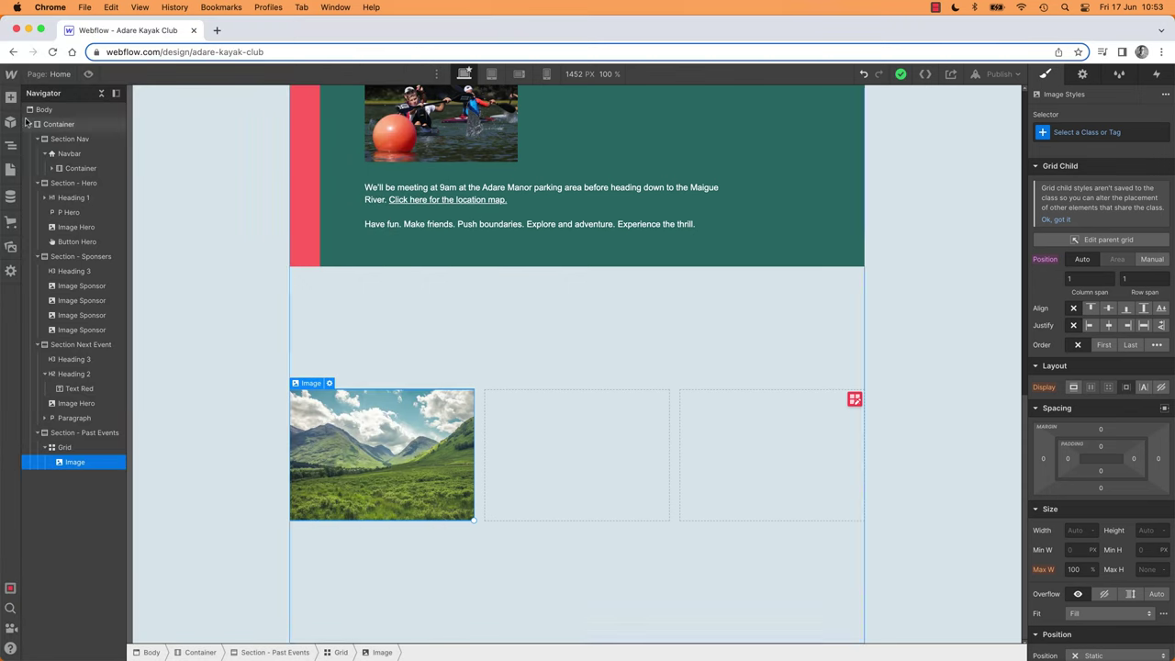
Try adding a Heading directly to the Past Events grid, ordered after the first image, and delete it.
click(10, 96)
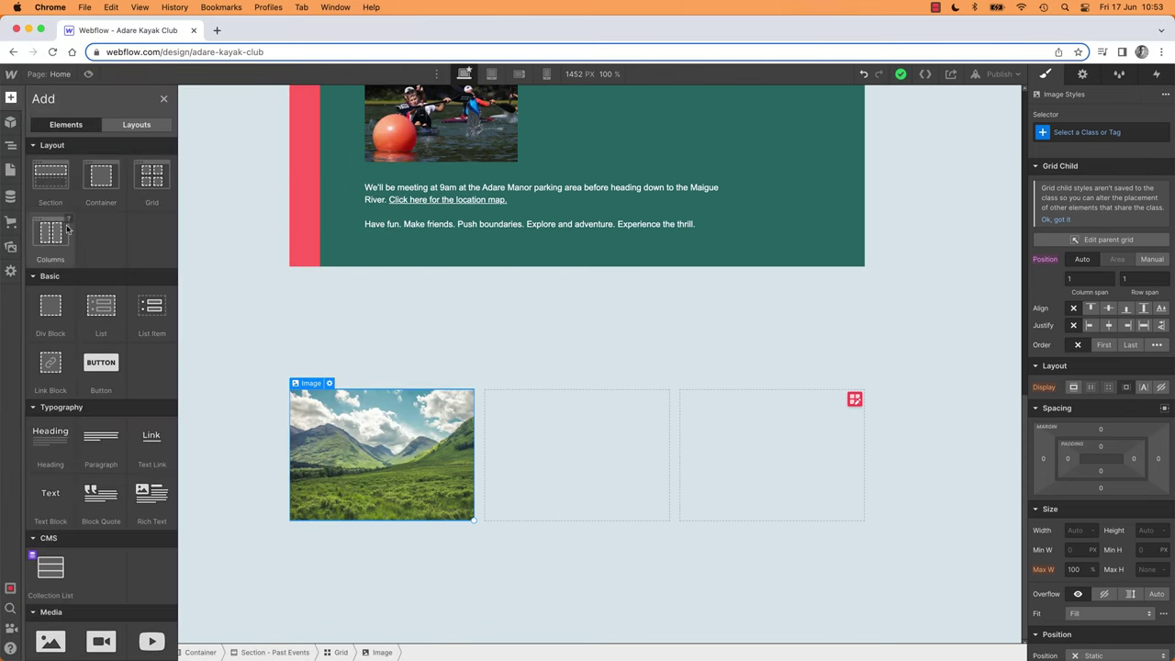
drag(53, 452, 358, 500)
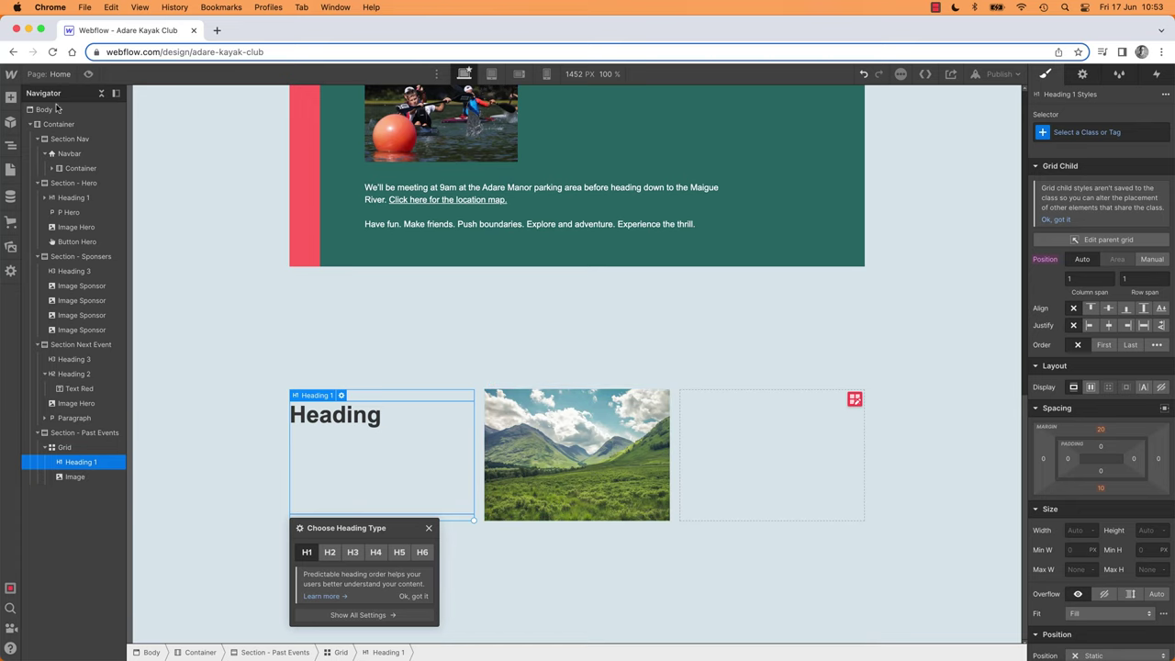
drag(79, 462, 75, 479)
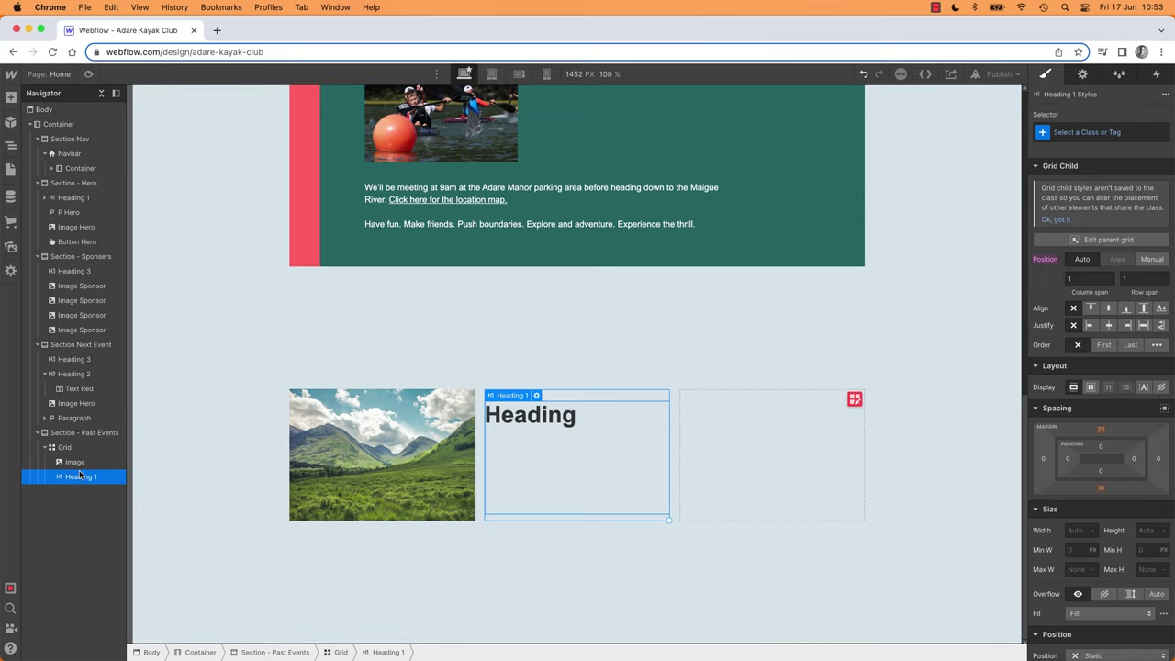
click(74, 467)
click(71, 478)
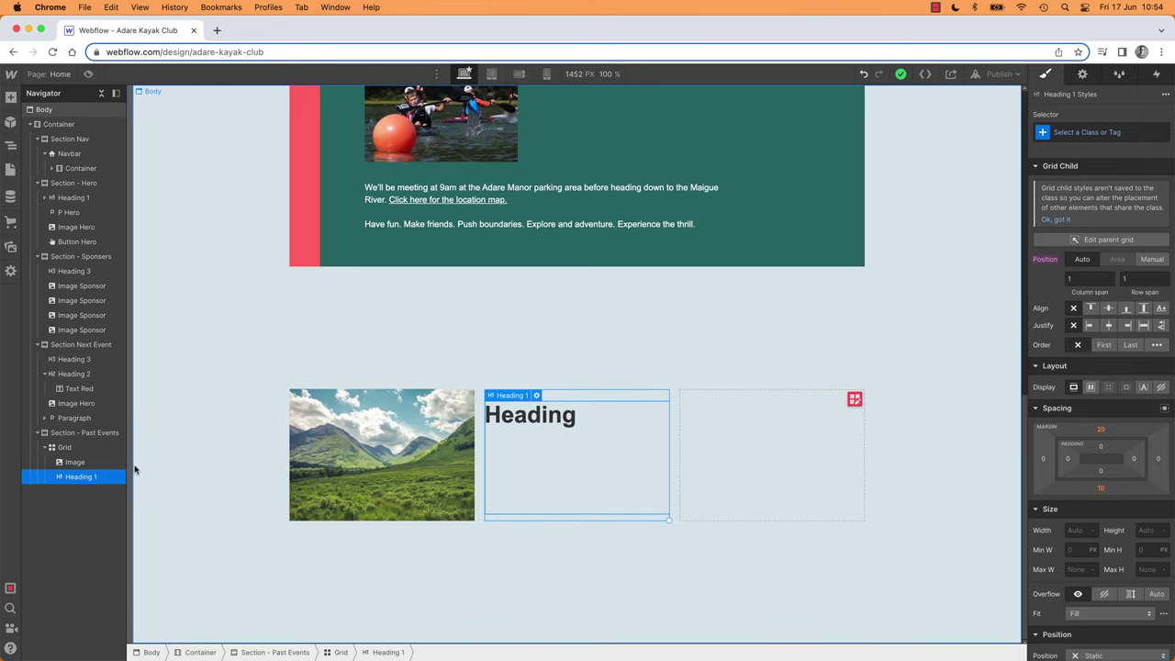
key(Delete)
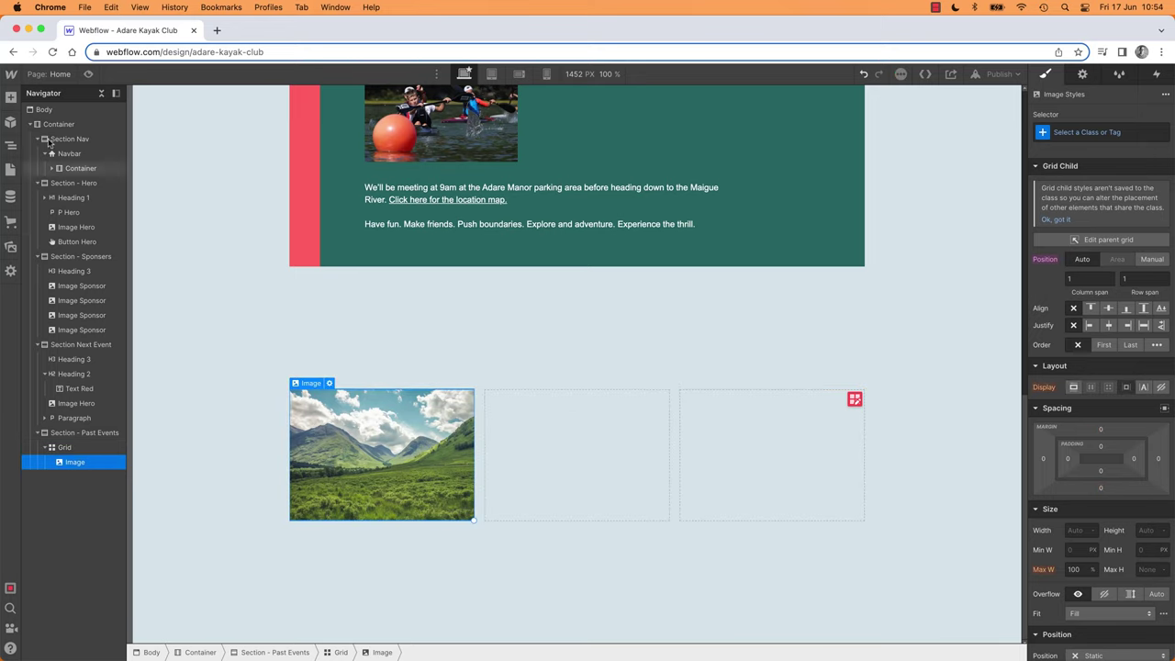
Place Image Past Events 1.jpg in the second cell of the Past Events grid and Image Past Events 2.jpg in the third.
click(10, 247)
drag(96, 209, 550, 454)
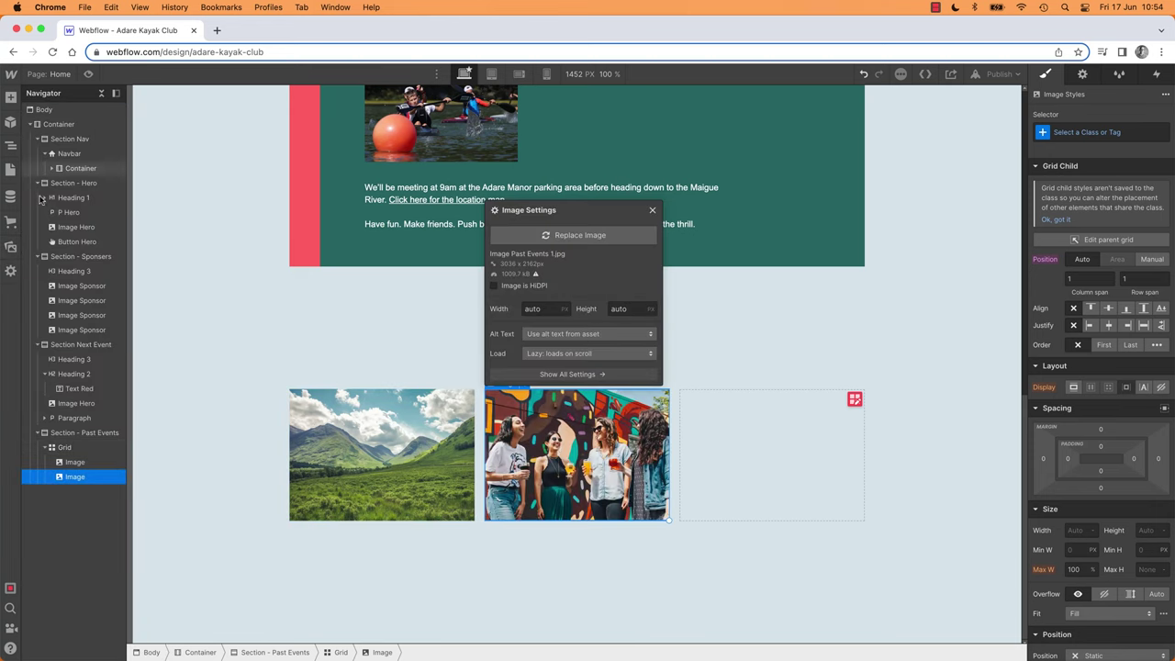
click(10, 247)
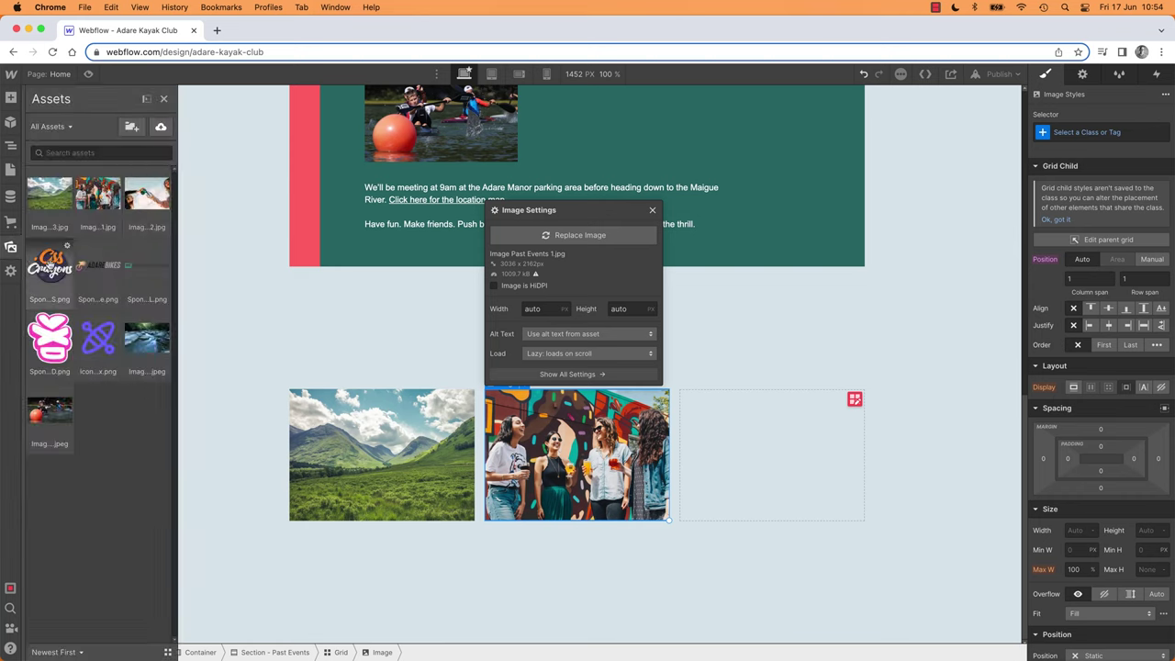
drag(151, 211, 707, 429)
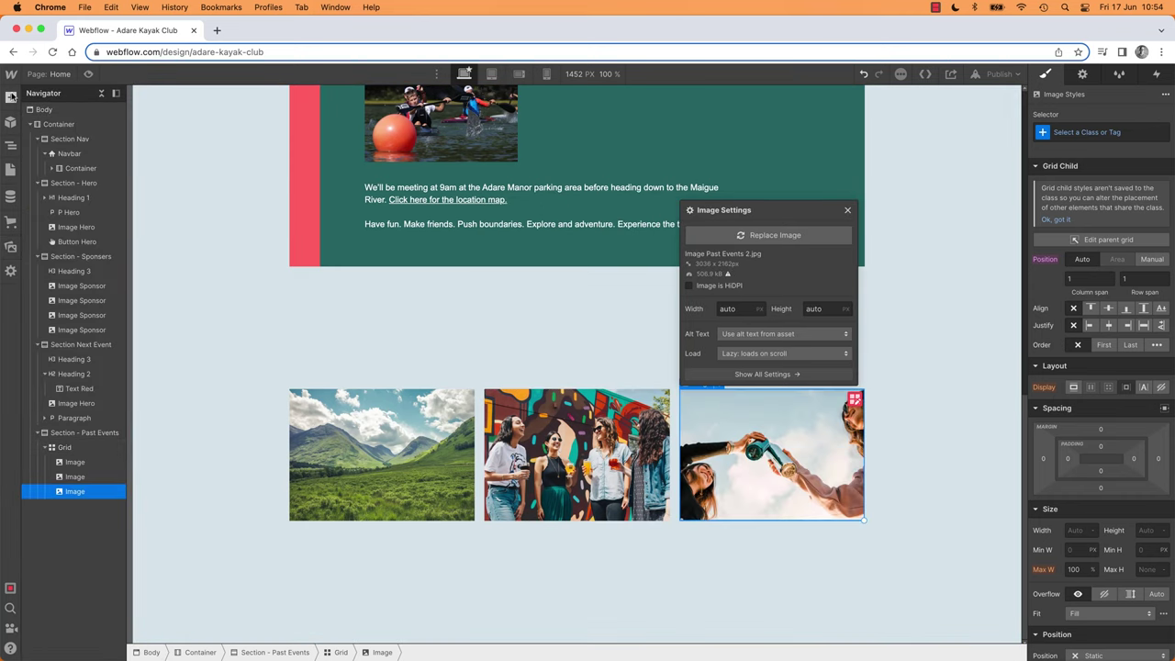
Try adding a fourth image, a second copy of Image Past Events 1.jpg, to the Past Events grid and remove it.
click(10, 97)
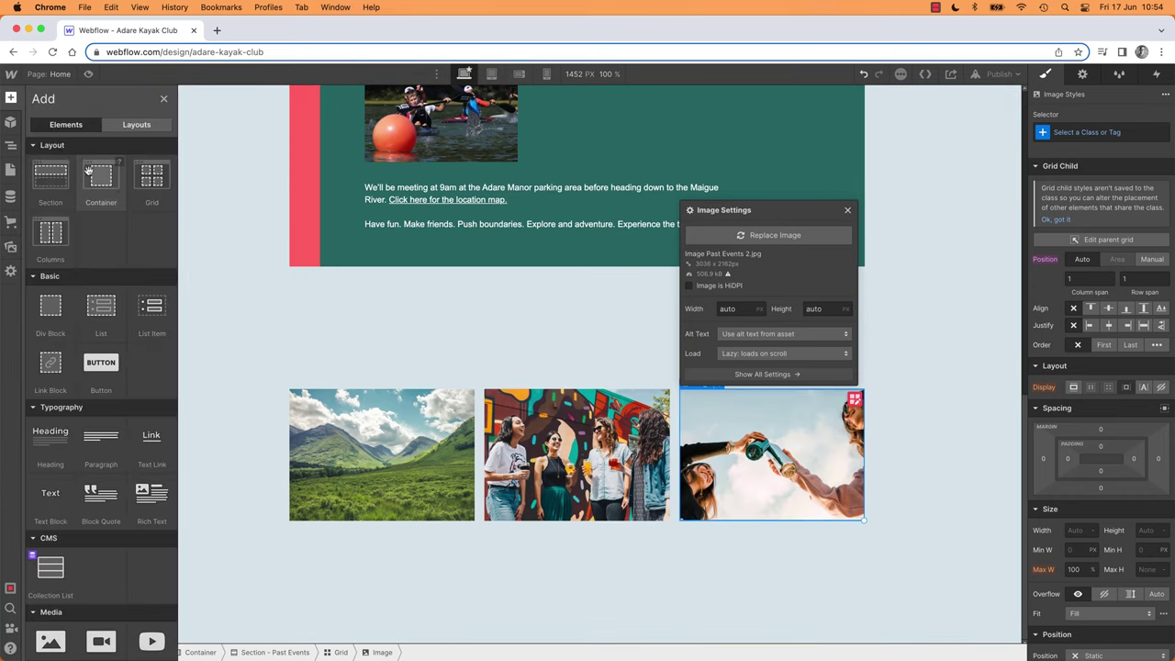
click(10, 247)
drag(115, 172, 734, 505)
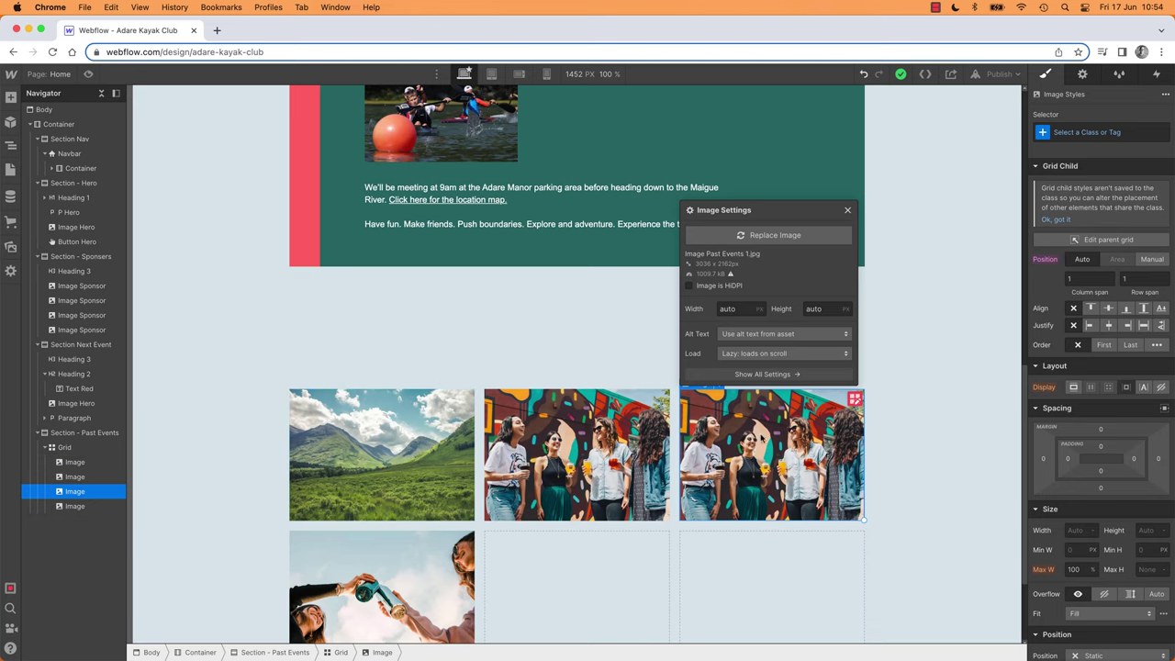
key(Delete)
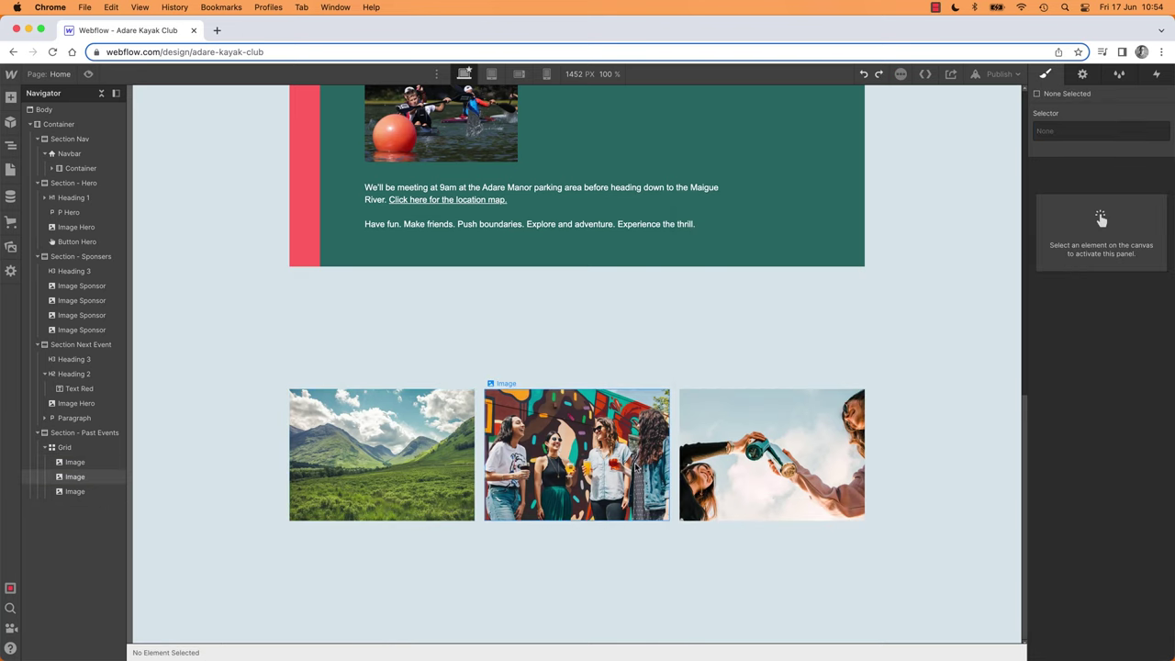
click(403, 471)
click(771, 454)
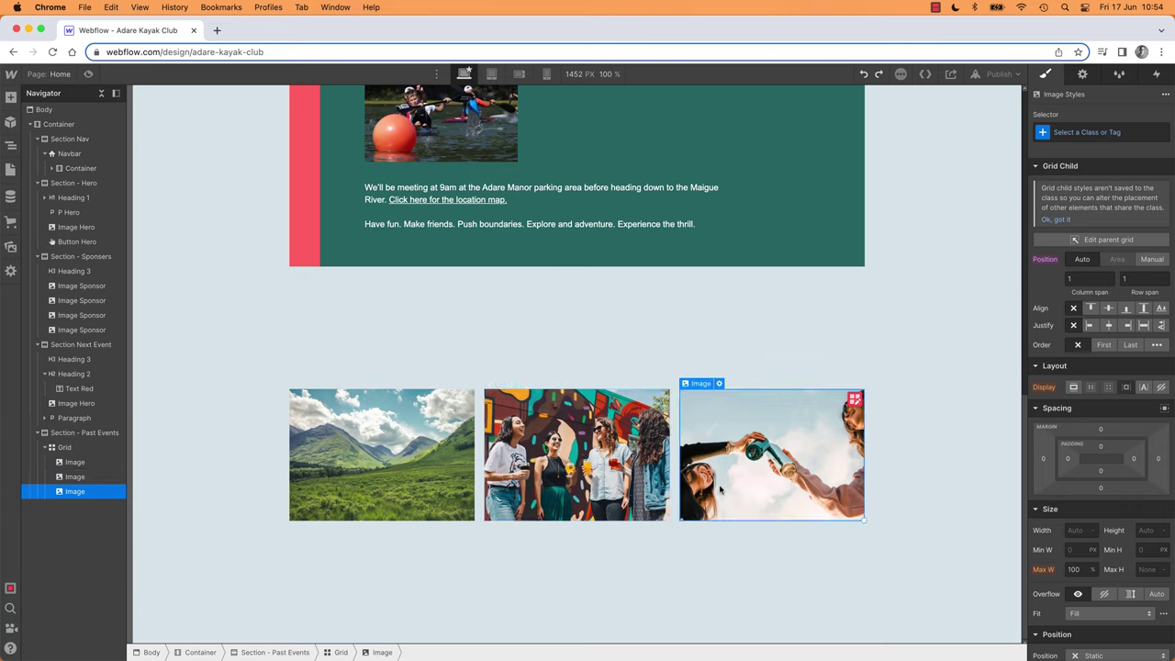
click(368, 467)
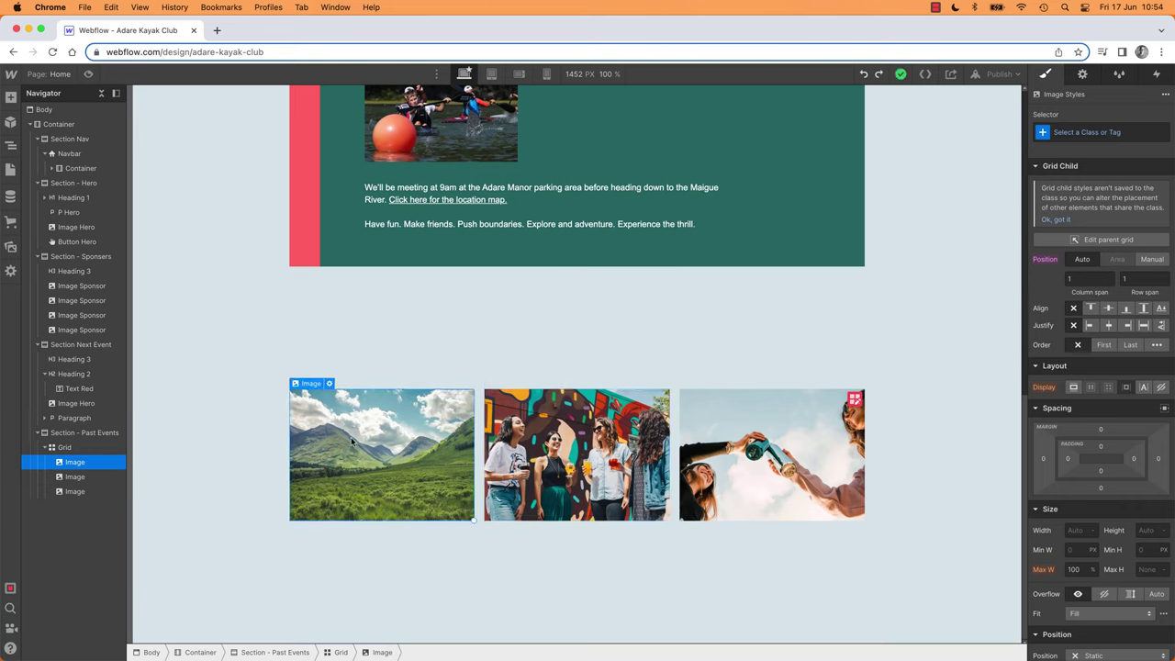
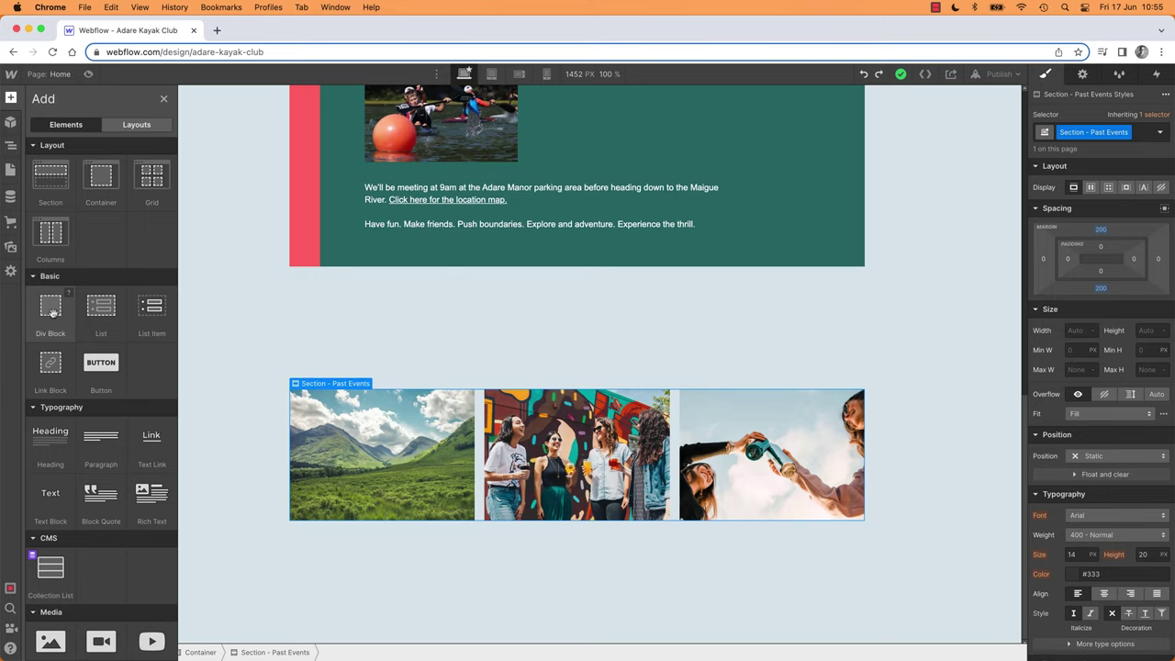
Add a Div Block to the first cell of the Past Events grid and nest the landscape image inside it.
drag(53, 313, 336, 468)
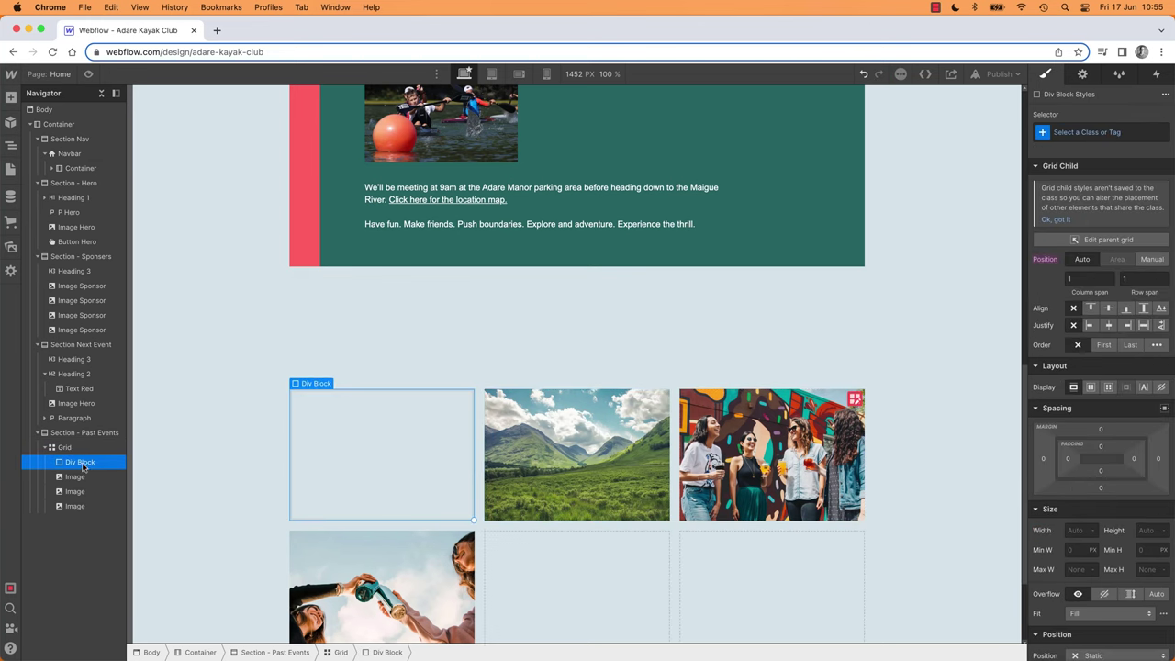
mouse_move(78, 480)
mouse_down()
mouse_move(81, 464)
mouse_move(59, 478)
mouse_move(92, 480)
mouse_move(89, 464)
mouse_move(89, 477)
mouse_up()
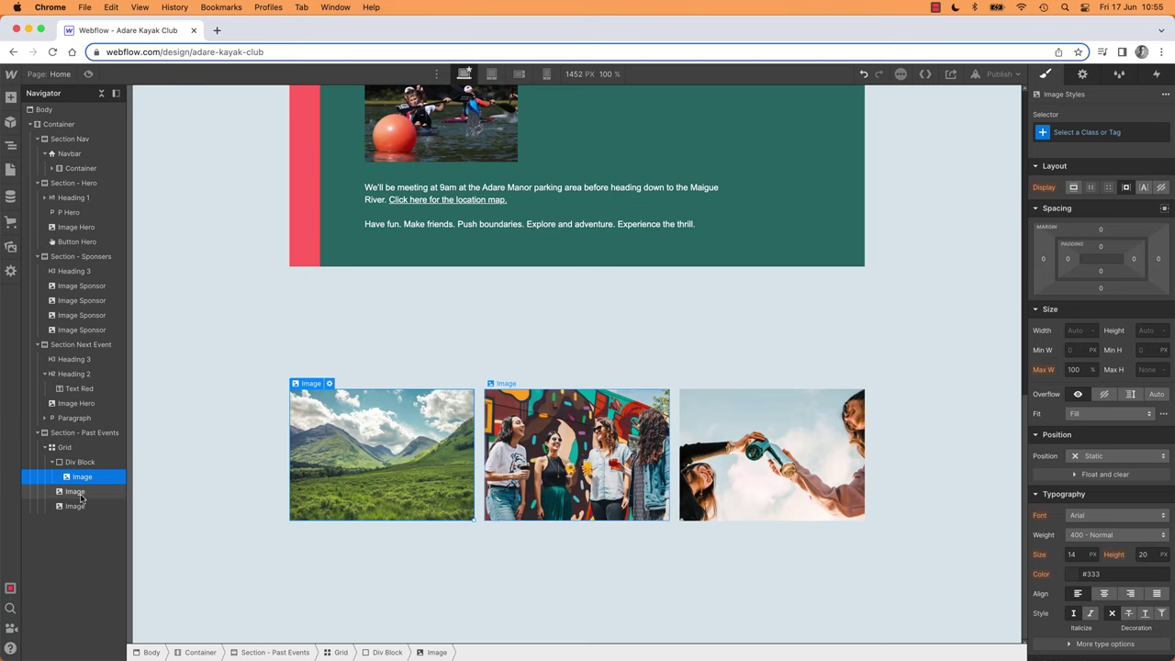
click(80, 462)
click(83, 478)
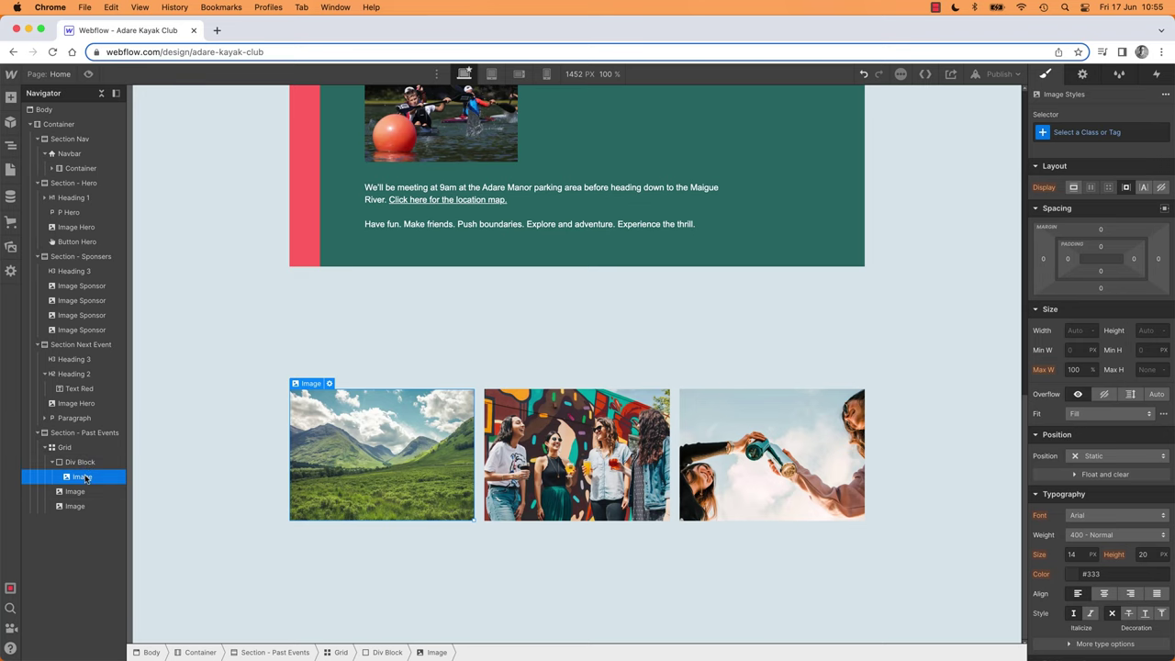
Add an H1 Heading inside the Div Block, move it below the landscape image, and compare the layout with the Hi Fi mockup.
click(11, 98)
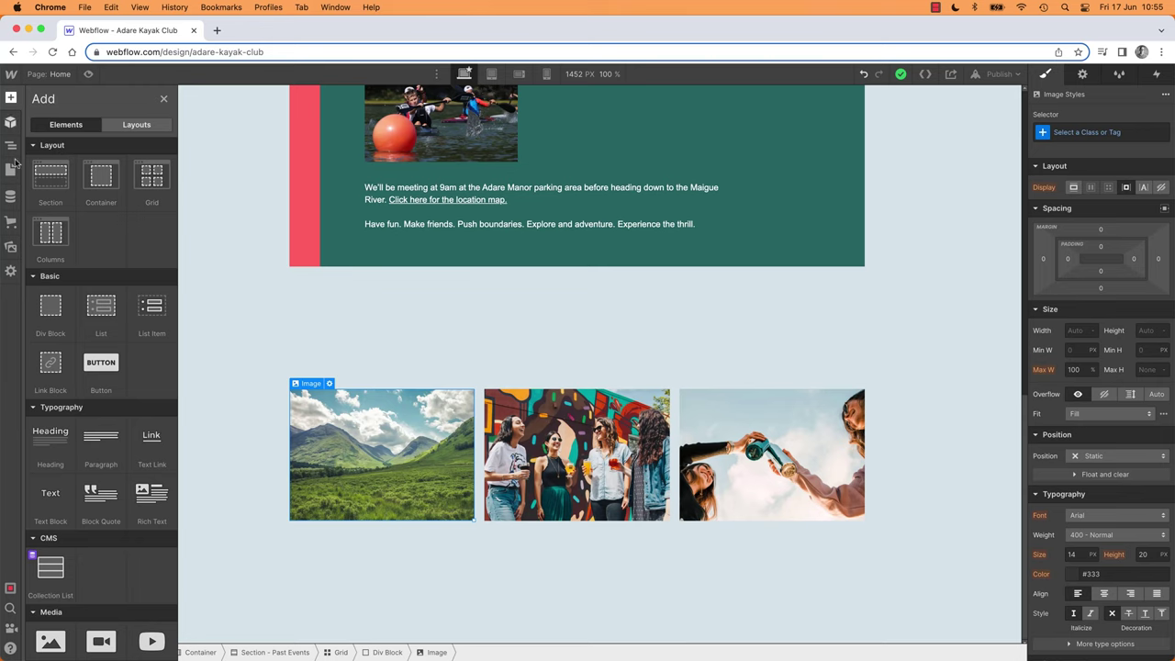
drag(45, 446, 316, 480)
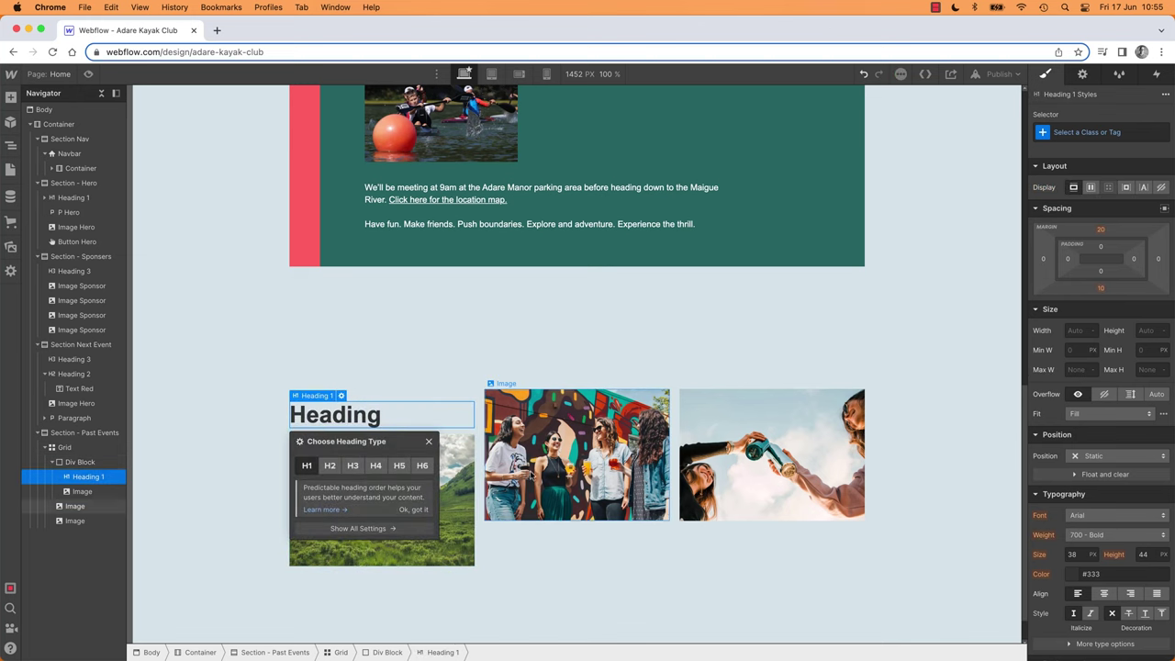
drag(81, 484, 83, 498)
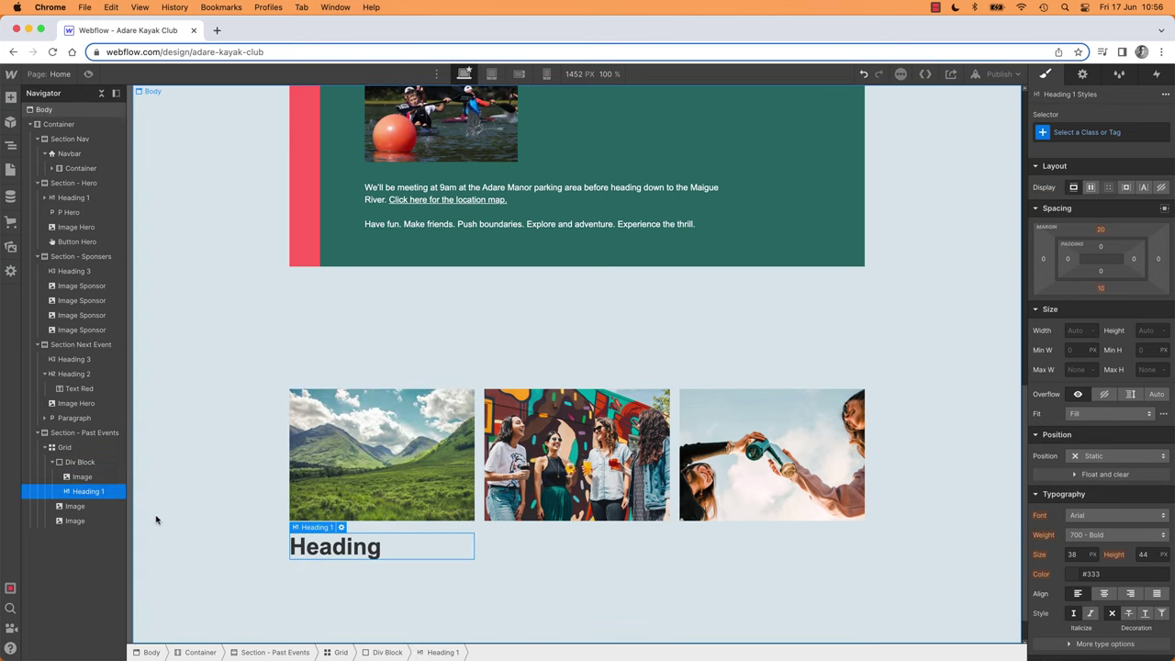
key(super+Tab)
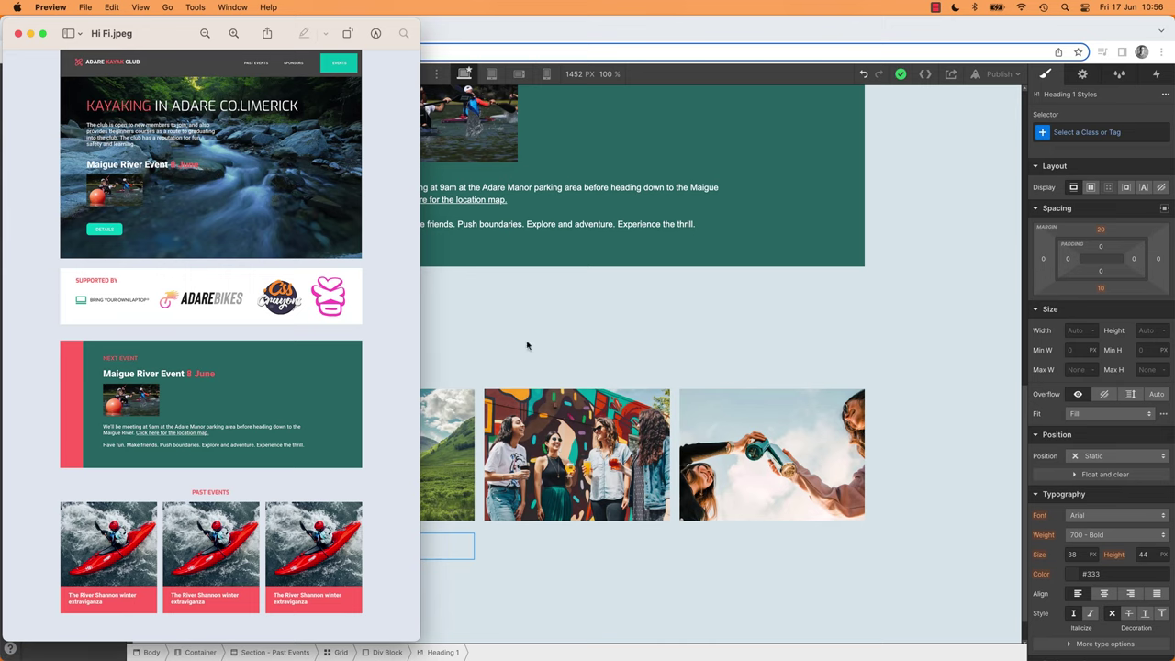
click(555, 332)
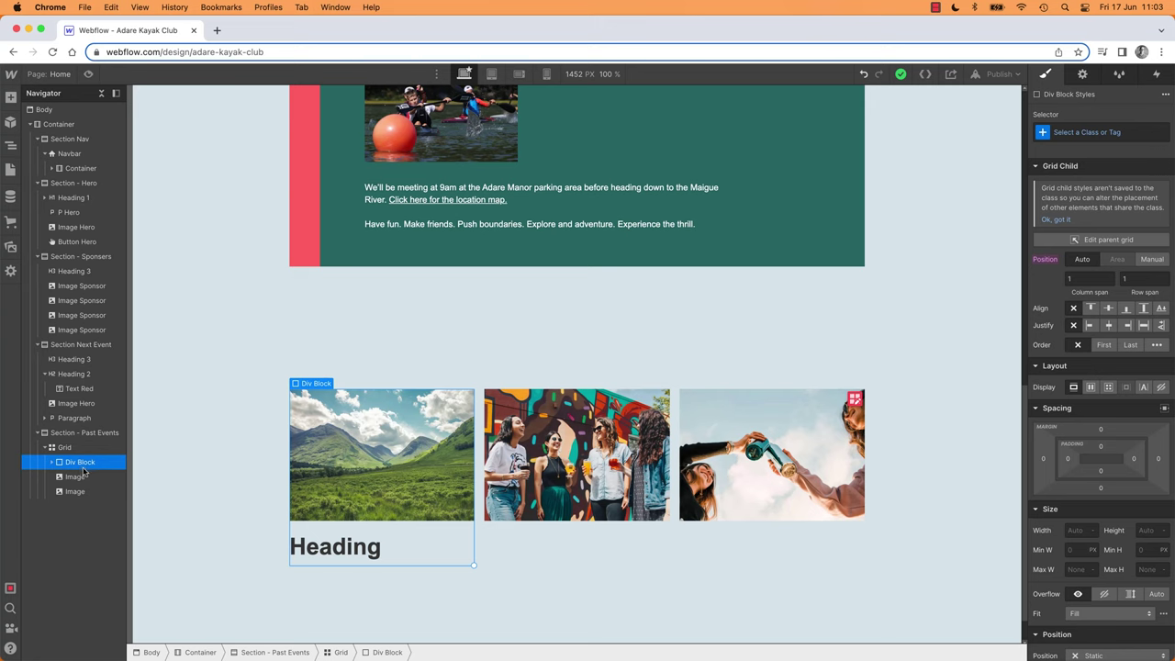
Duplicate the Div Block with the landscape image and heading, and try rearranging the images and heading among the Past Events grid cells.
key(super+d)
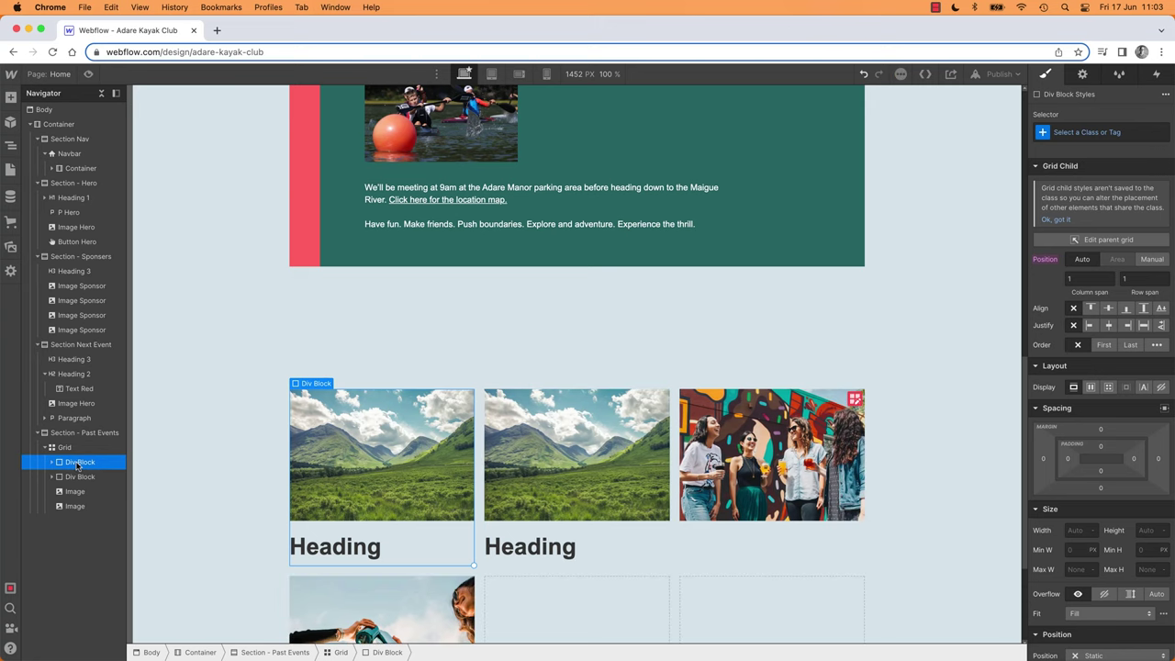
click(723, 484)
drag(796, 464, 630, 501)
drag(726, 549, 607, 550)
scroll(612, 563, down, 2)
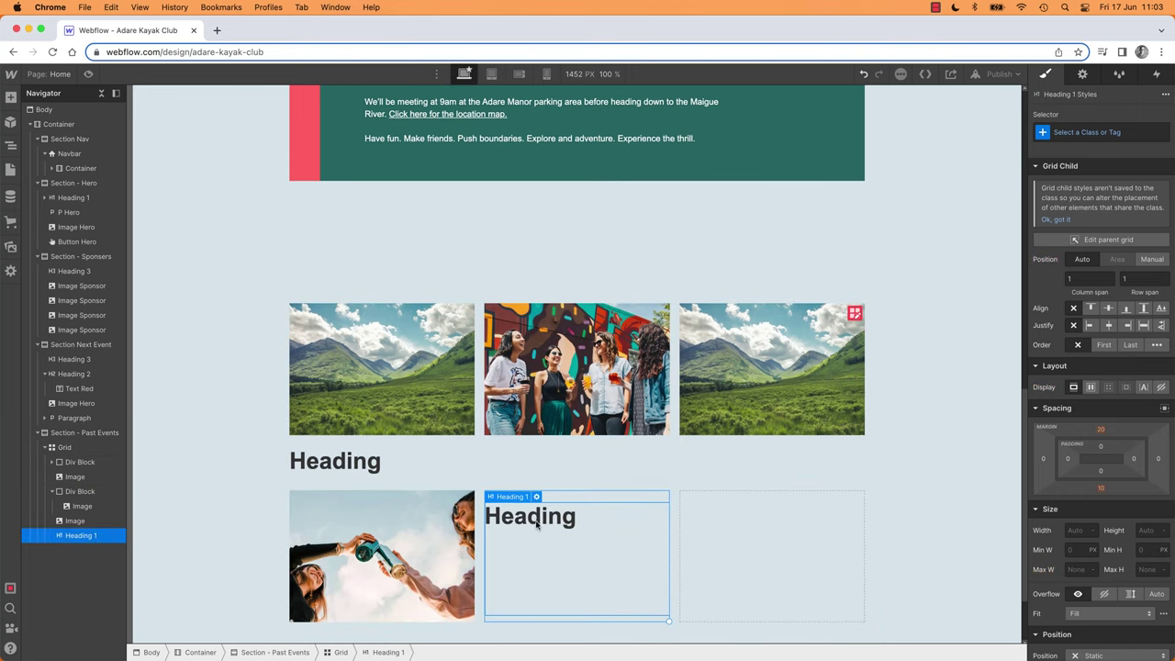
mouse_move(541, 496)
mouse_down()
mouse_move(550, 448)
mouse_move(544, 511)
mouse_up()
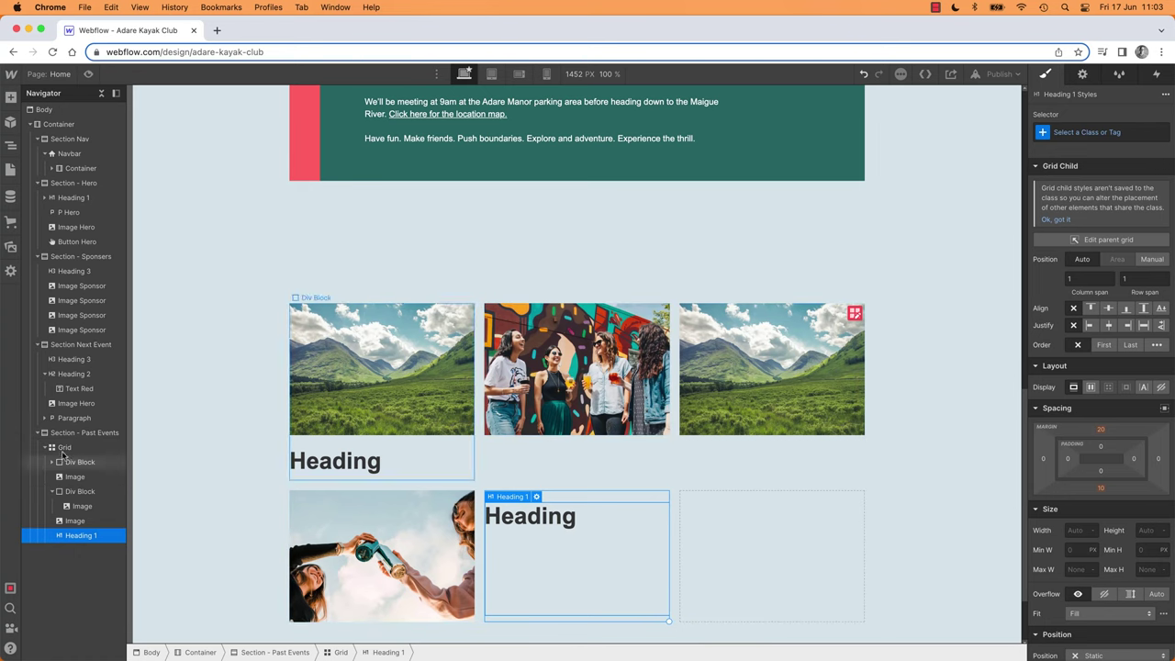
Check the contents of the first Div Block and delete the loose group photo from the second grid cell.
click(58, 461)
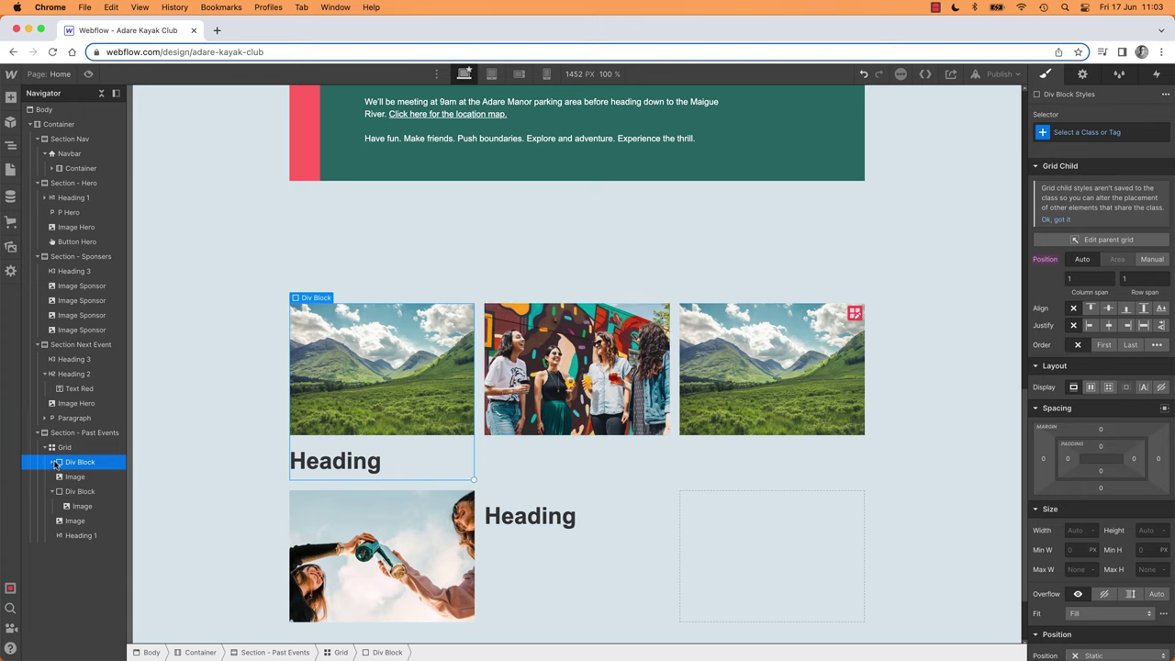
click(52, 461)
click(78, 491)
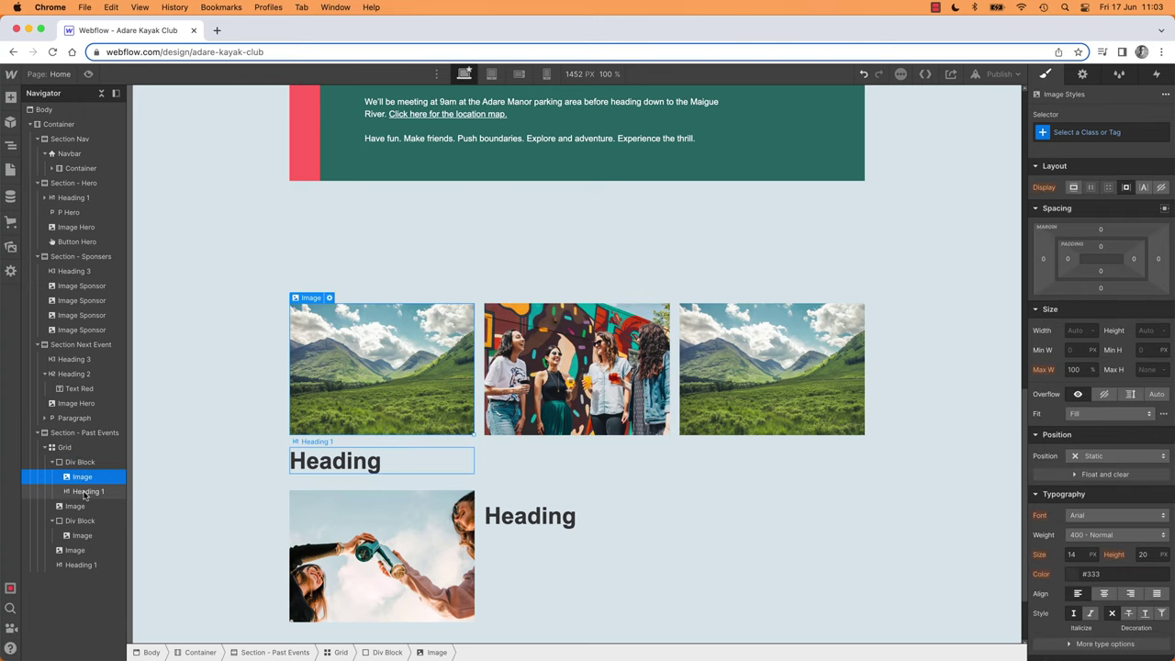
click(52, 461)
click(72, 478)
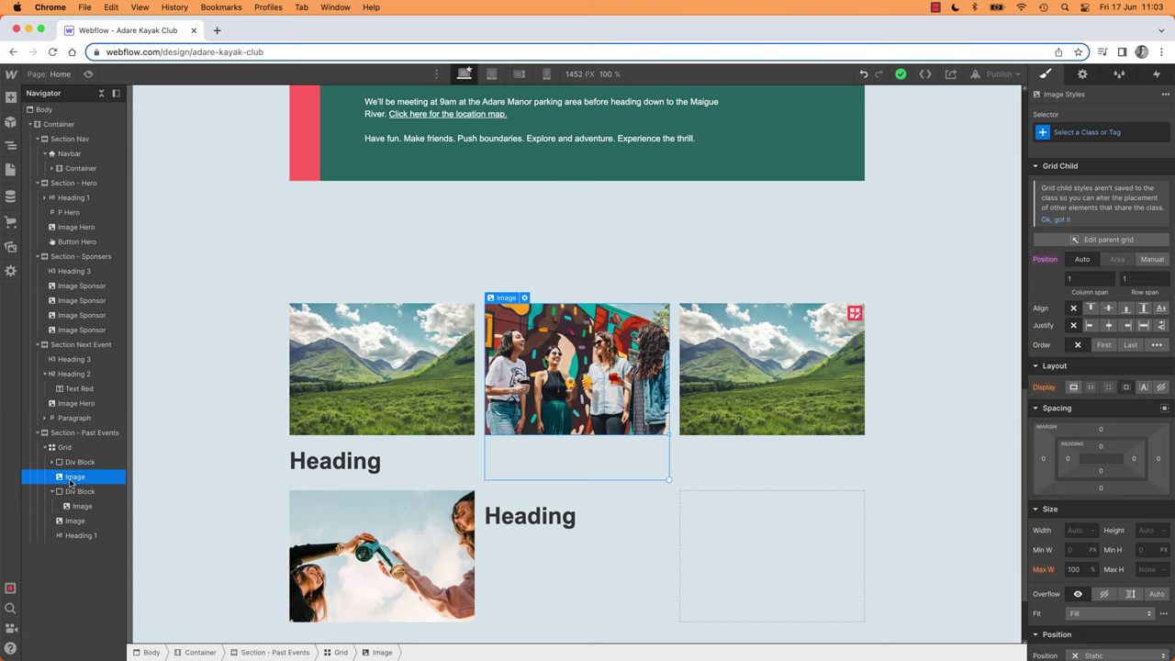
key(Delete)
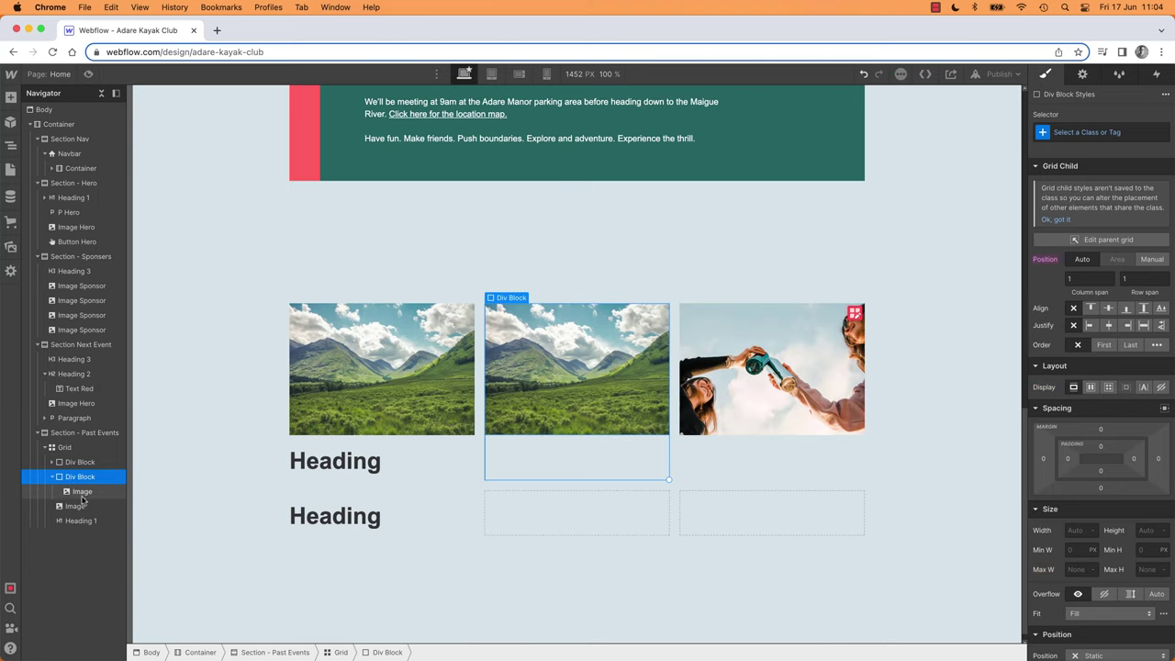
Move the stray Heading 1 into the second Div Block, below its image, and collapse that block in the element tree.
click(82, 494)
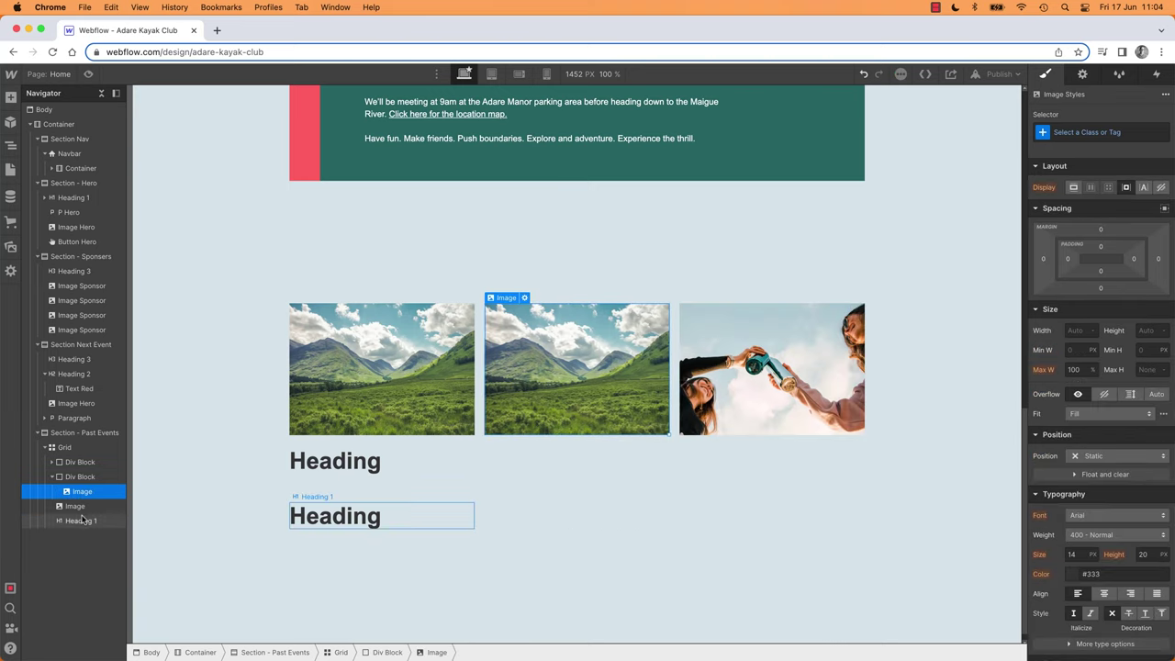
drag(81, 520, 91, 507)
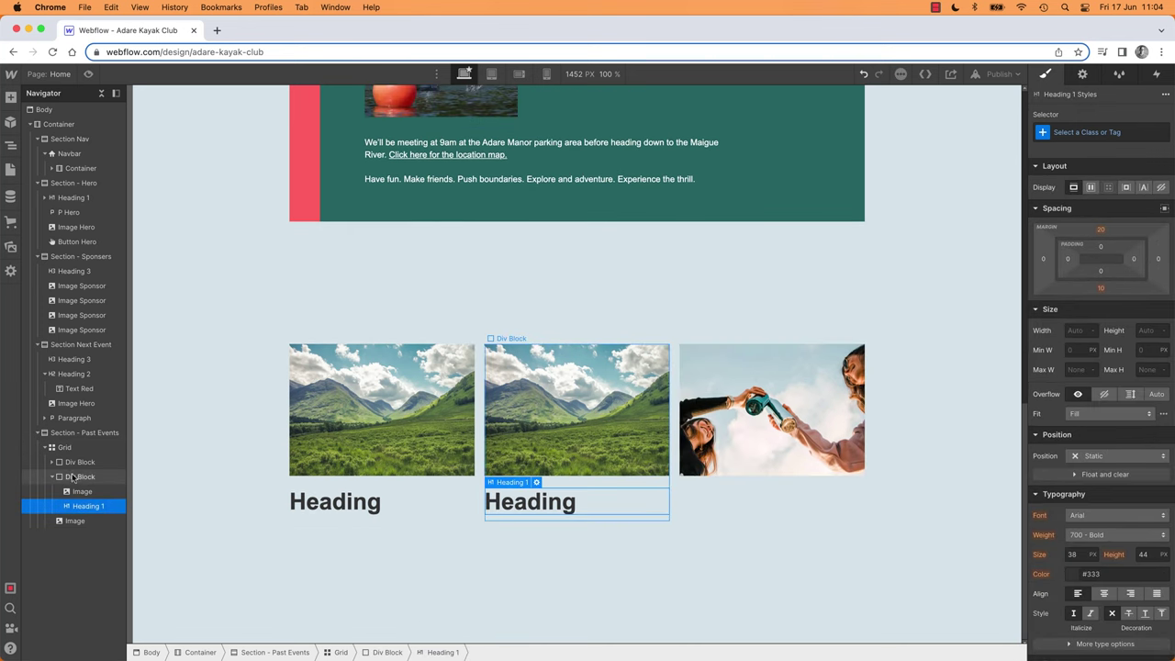
click(77, 478)
click(53, 479)
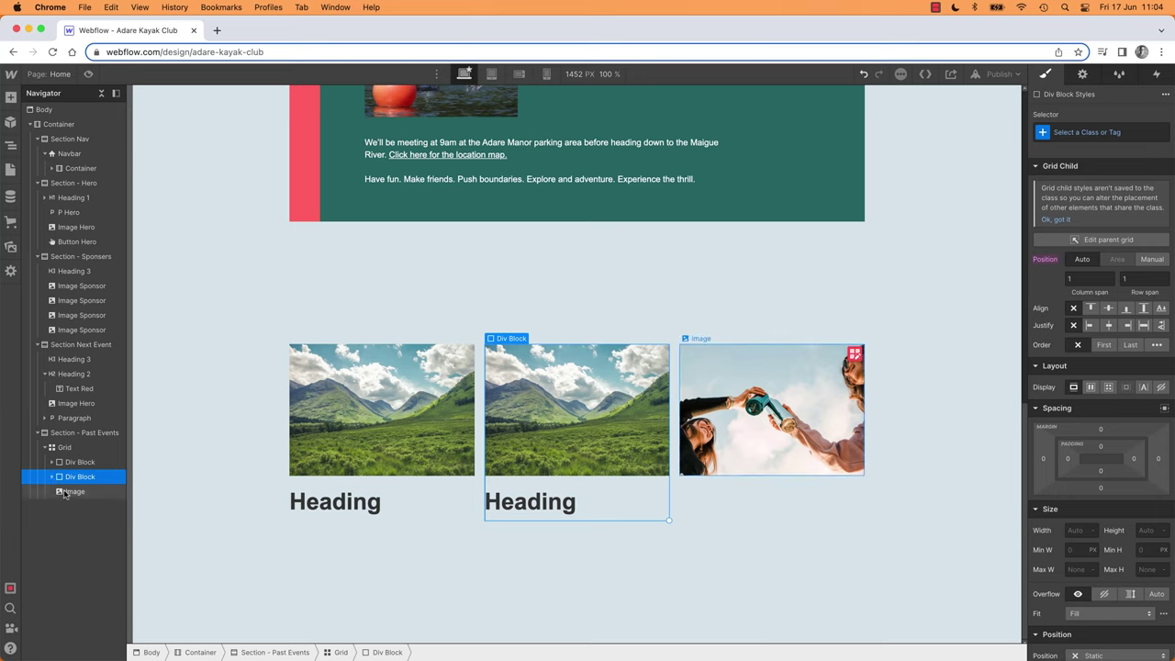
Delete the loose image in the third cell and fill the cell with a copy of the second Div Block.
click(792, 483)
key(Delete)
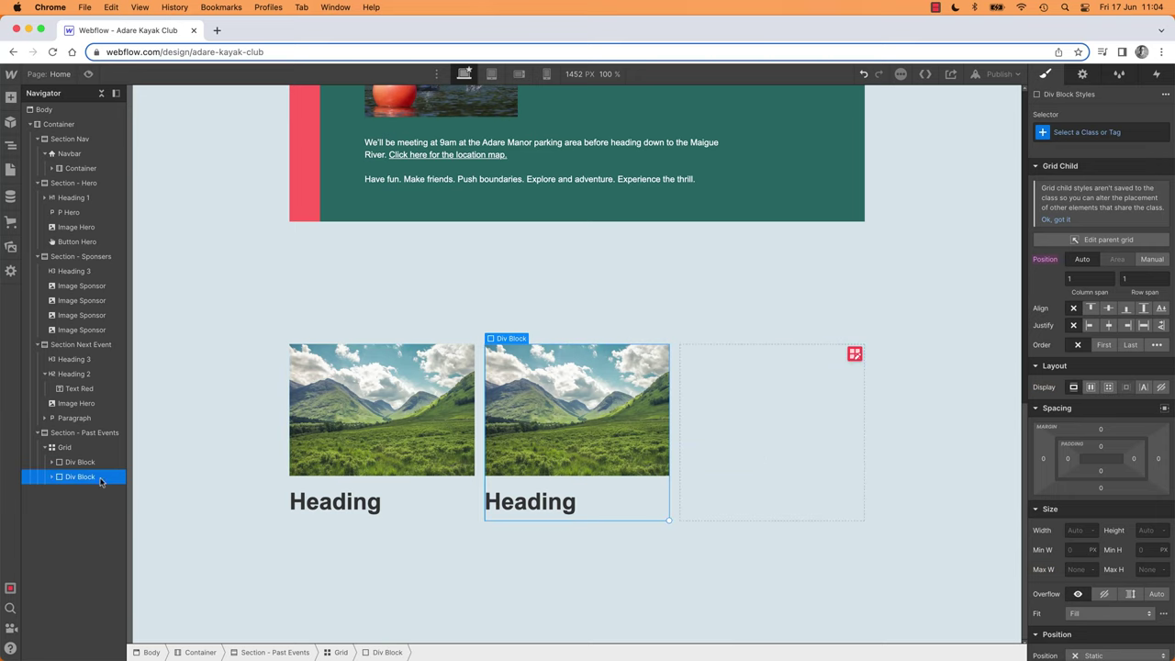
click(84, 476)
key(super+z)
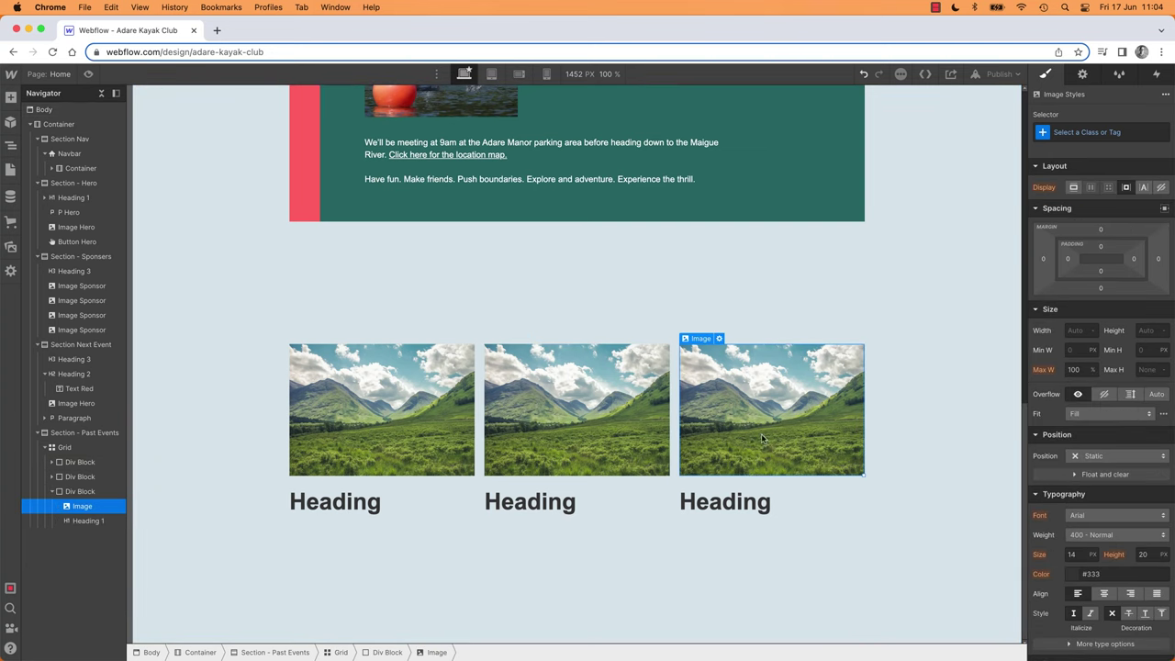
Replace the image in the second Div Block with Image Past Events 1.jpg.
click(588, 420)
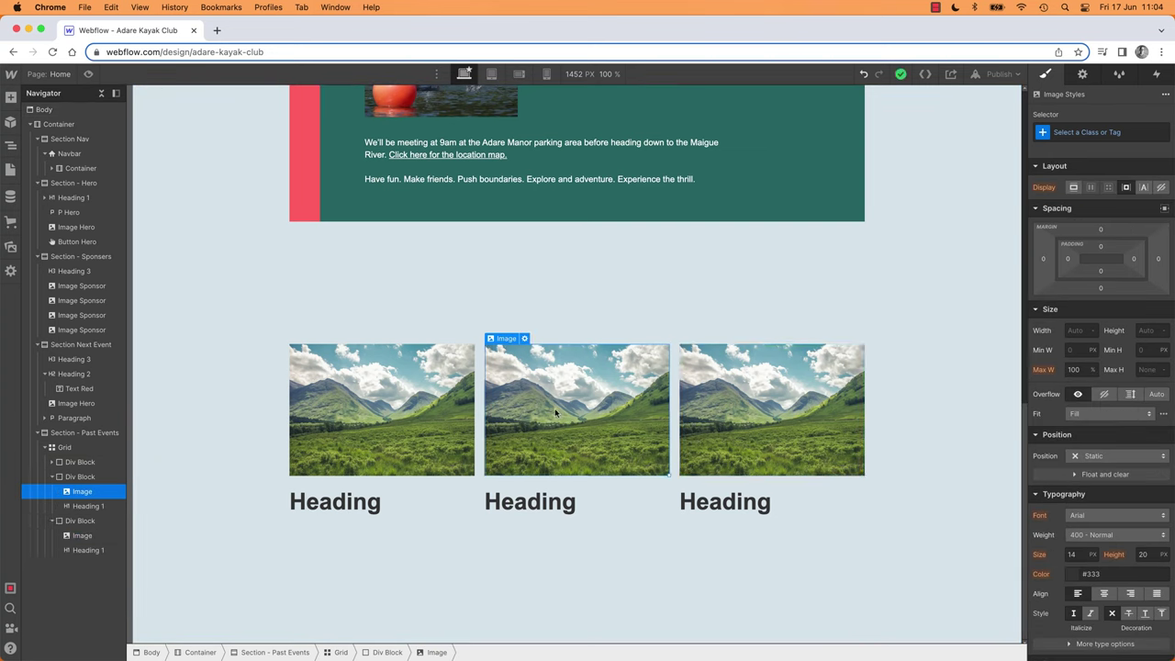
double_click(555, 408)
click(580, 190)
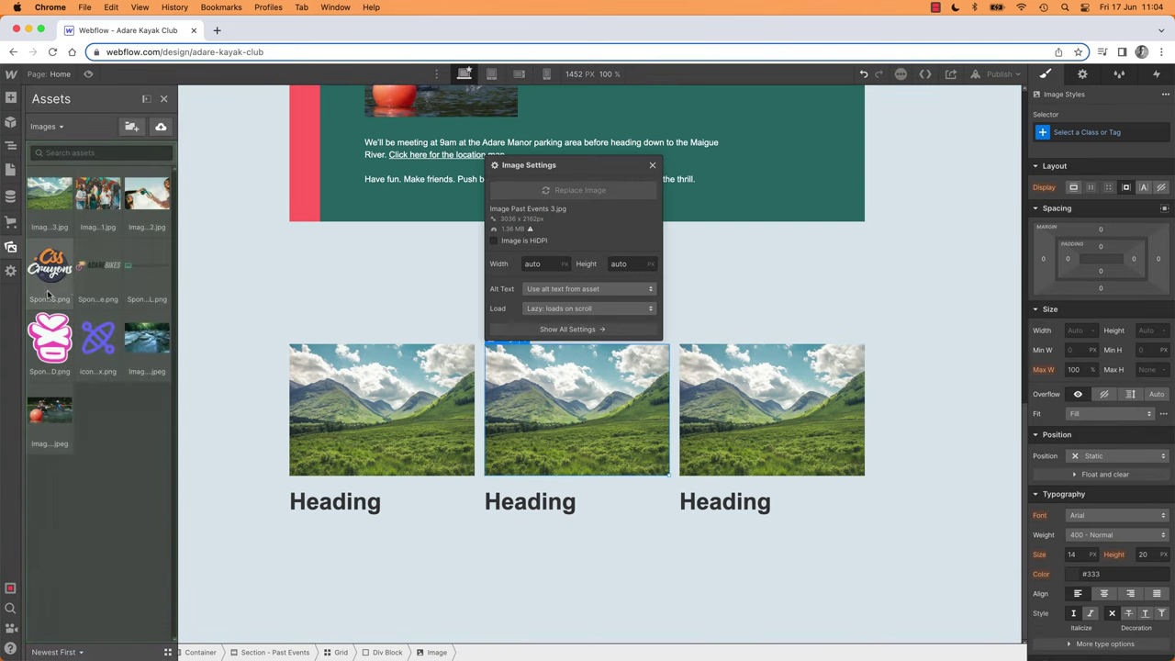
click(99, 197)
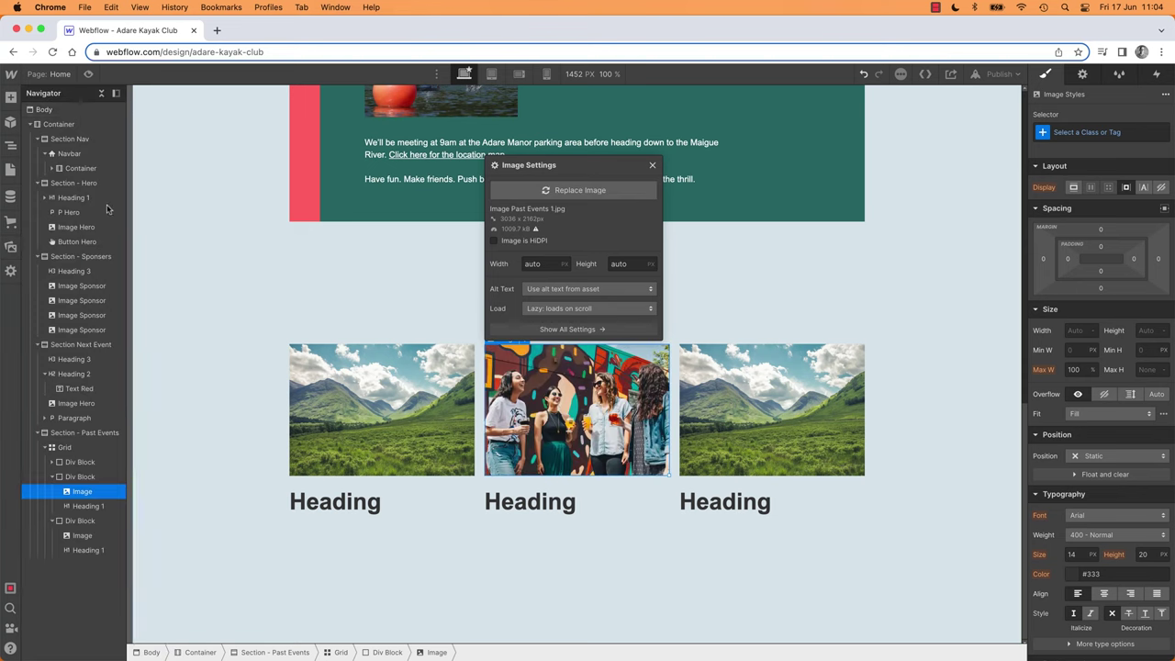
Replace the image in the third Div Block with Image Past Events 2.jpg and collapse the second and third Div Blocks in the element tree.
double_click(735, 424)
click(775, 190)
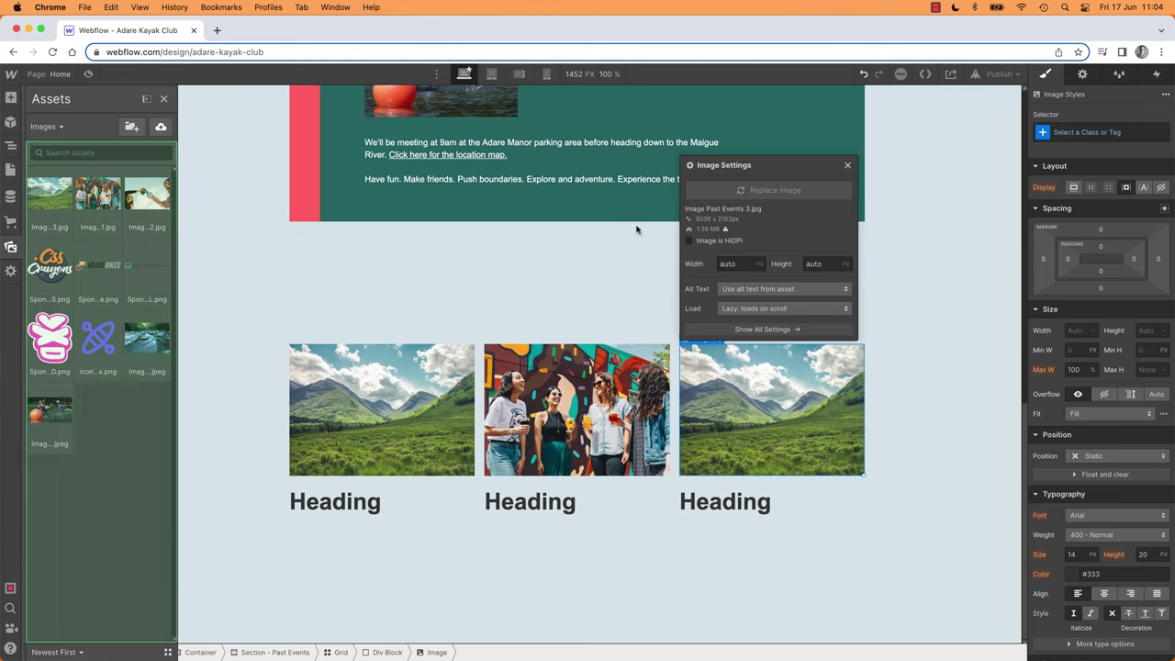
click(149, 204)
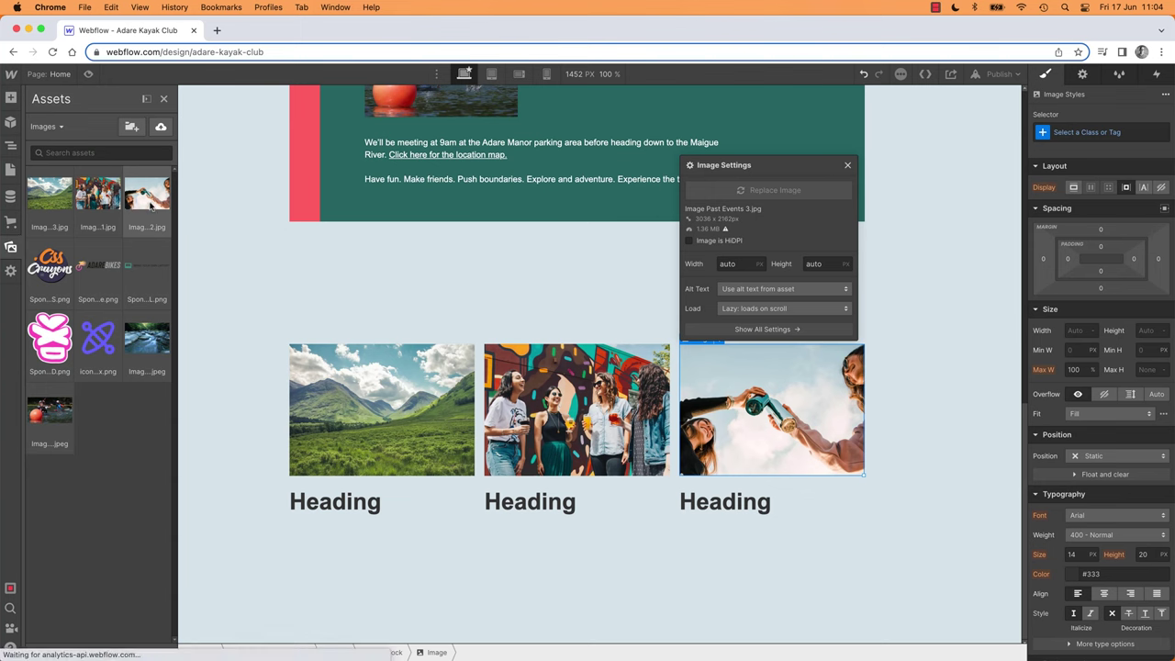
click(847, 165)
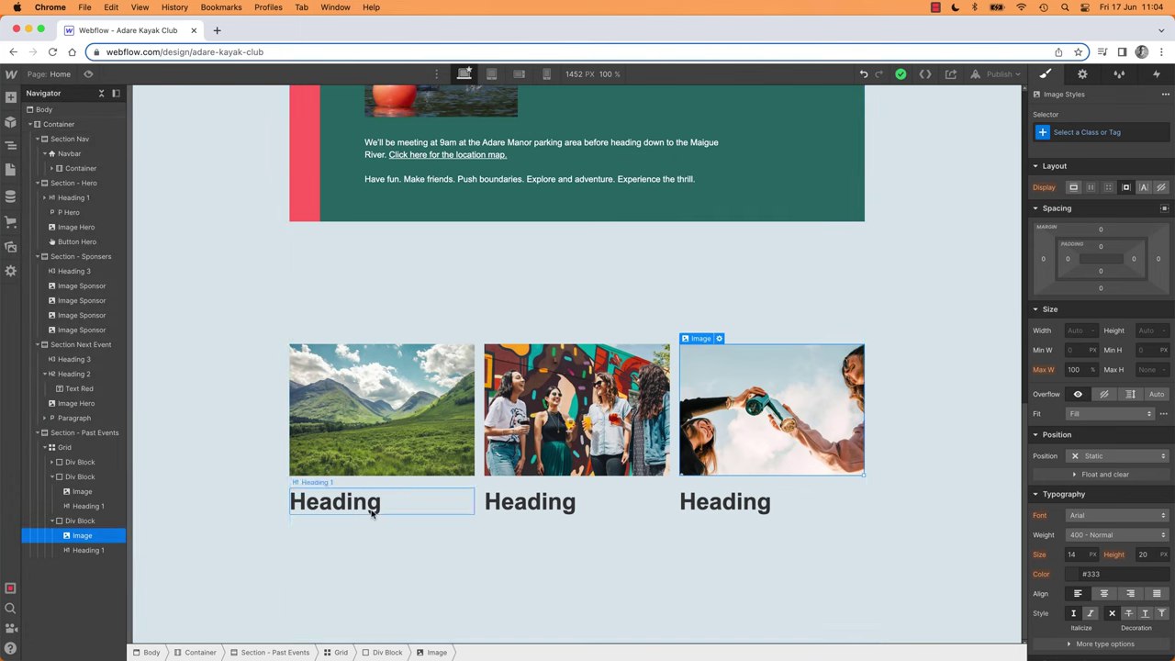
click(51, 476)
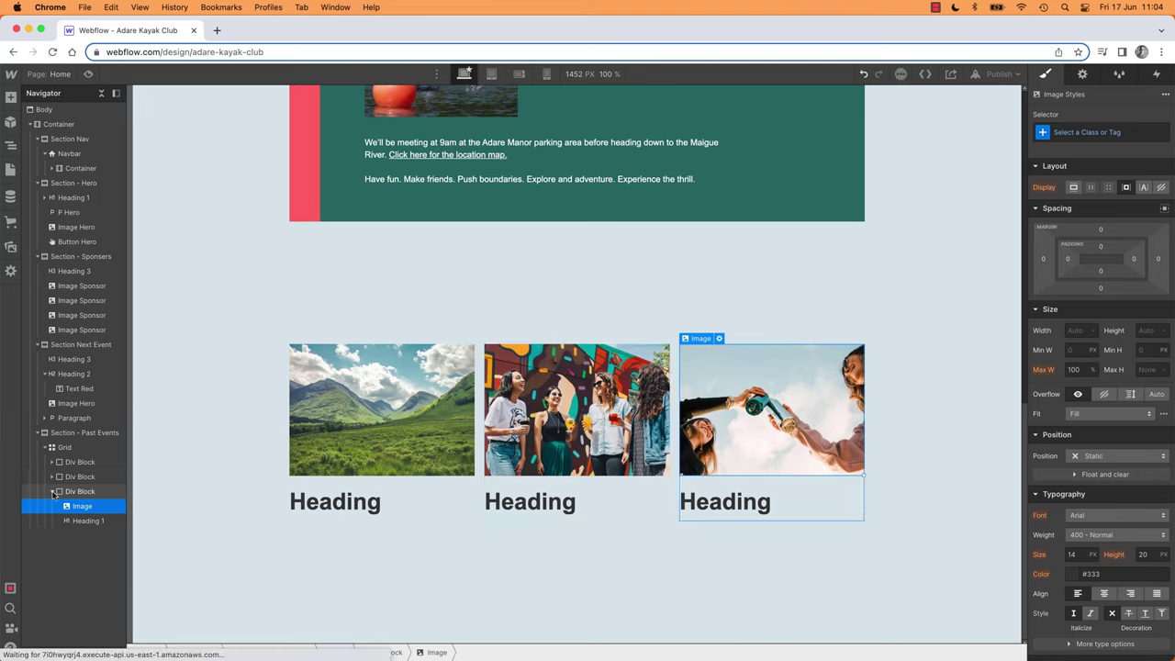
click(52, 492)
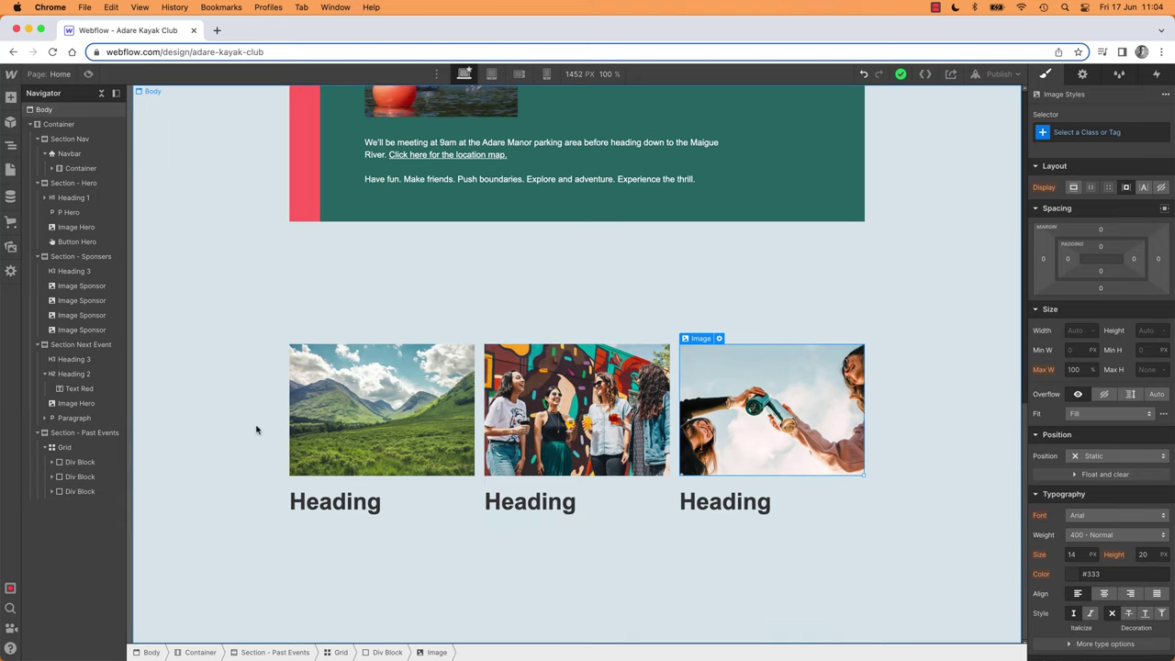
Select the landscape image in the first cell and look over the elements available to add.
click(439, 404)
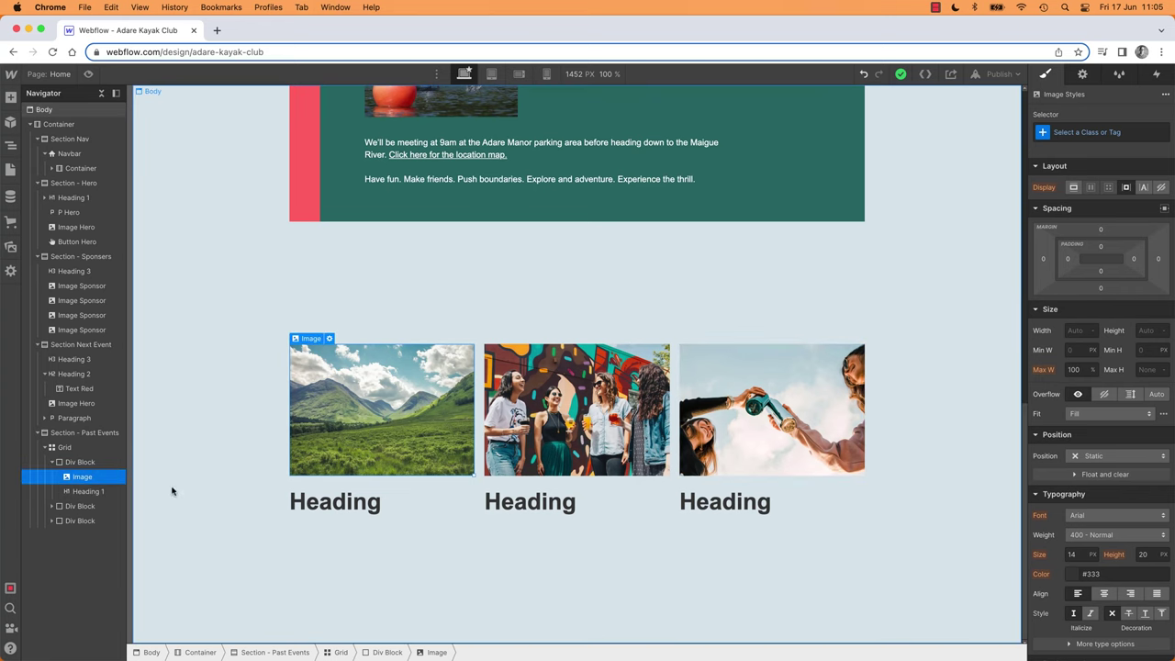
click(10, 96)
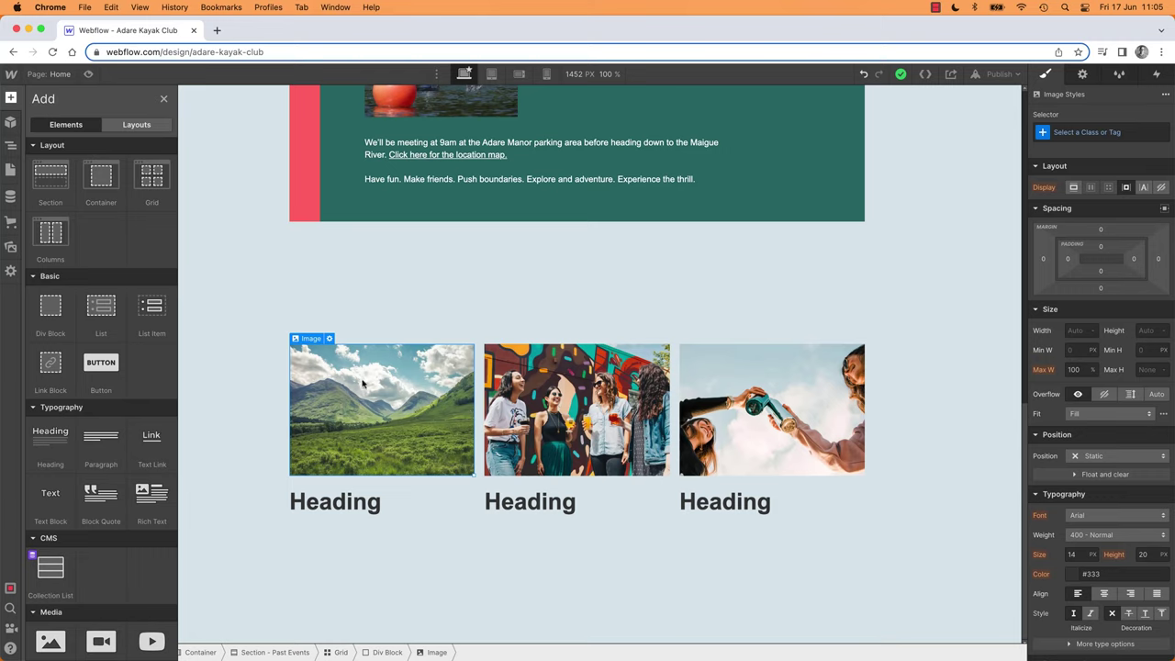
click(9, 148)
Select the Past Events Grid and compare its display setting with the layout of the hero, sponsor and next event sections.
click(64, 447)
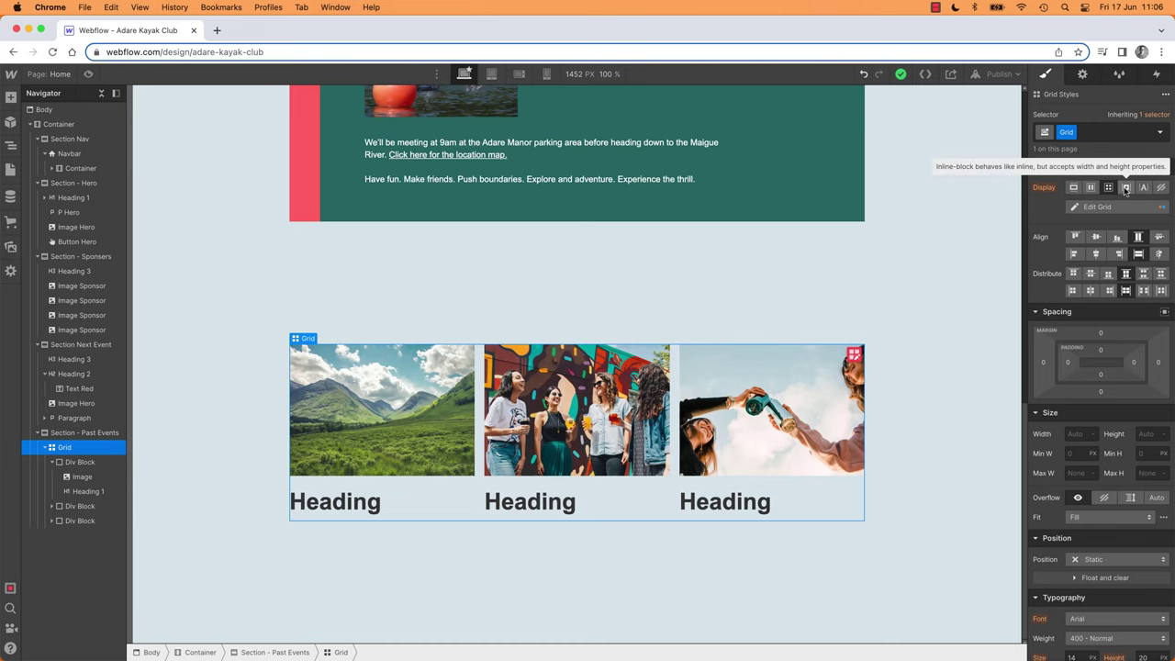
scroll(537, 284, up, 8)
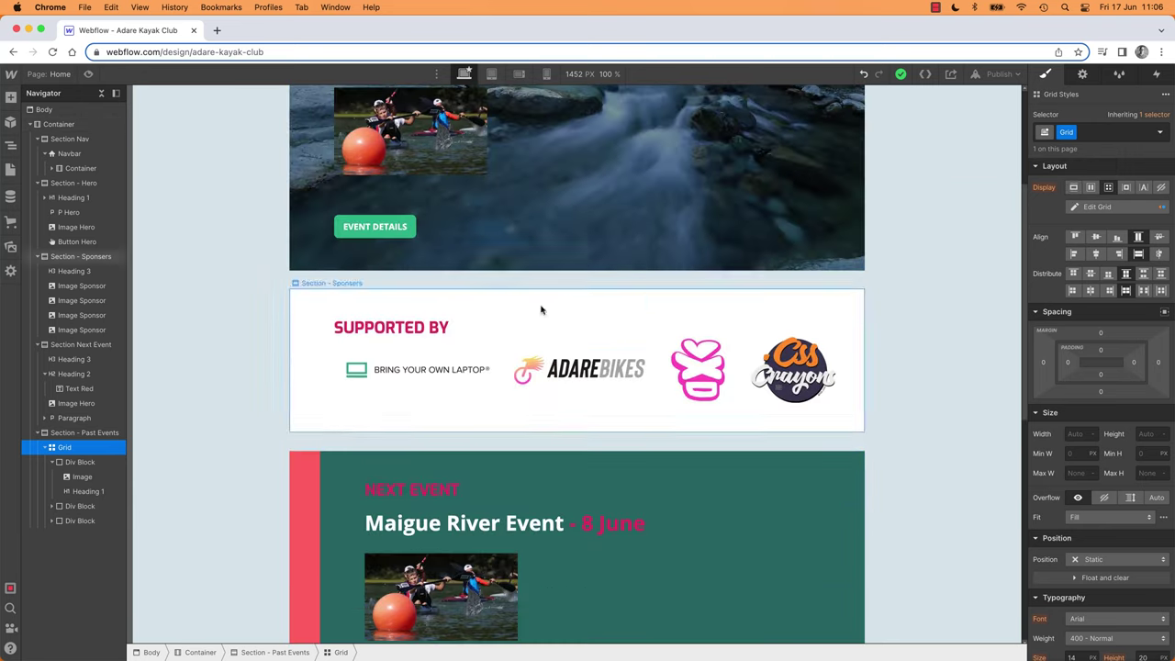
scroll(541, 309, up, 4)
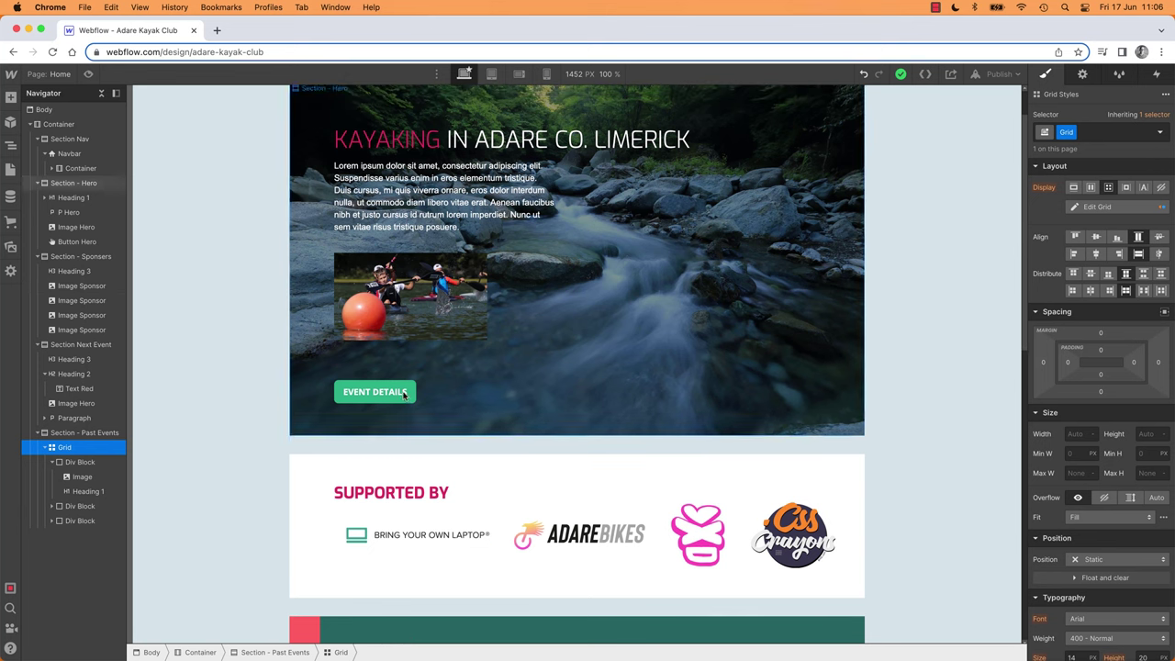
scroll(548, 394, up, 2)
scroll(551, 396, down, 6)
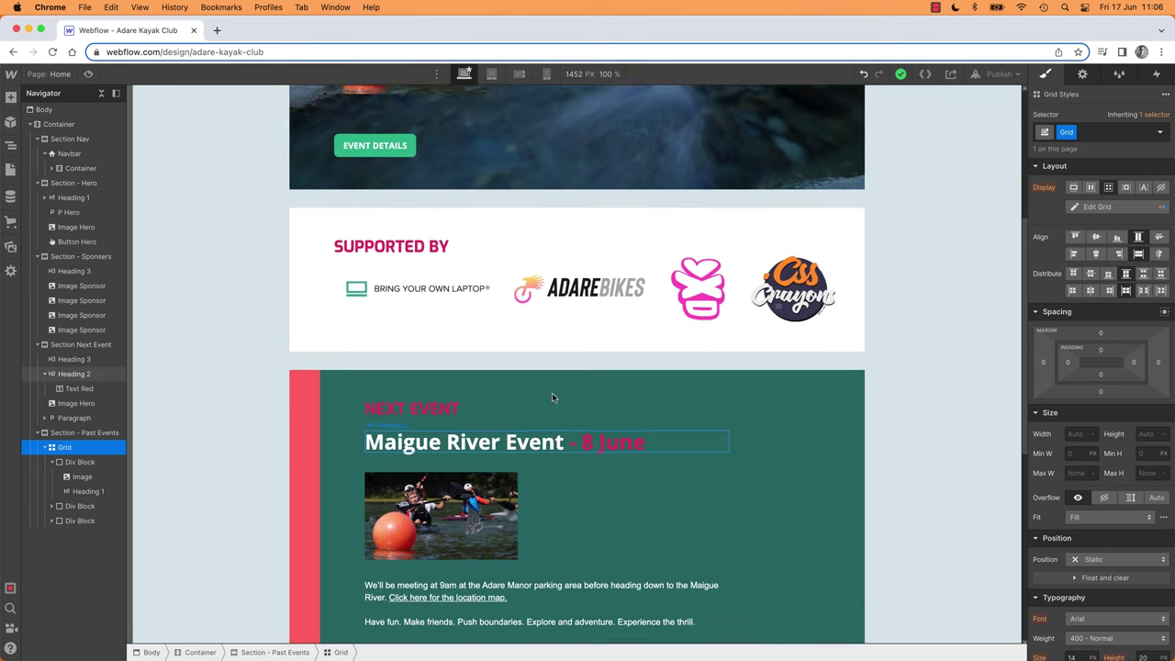
scroll(551, 398, up, 7)
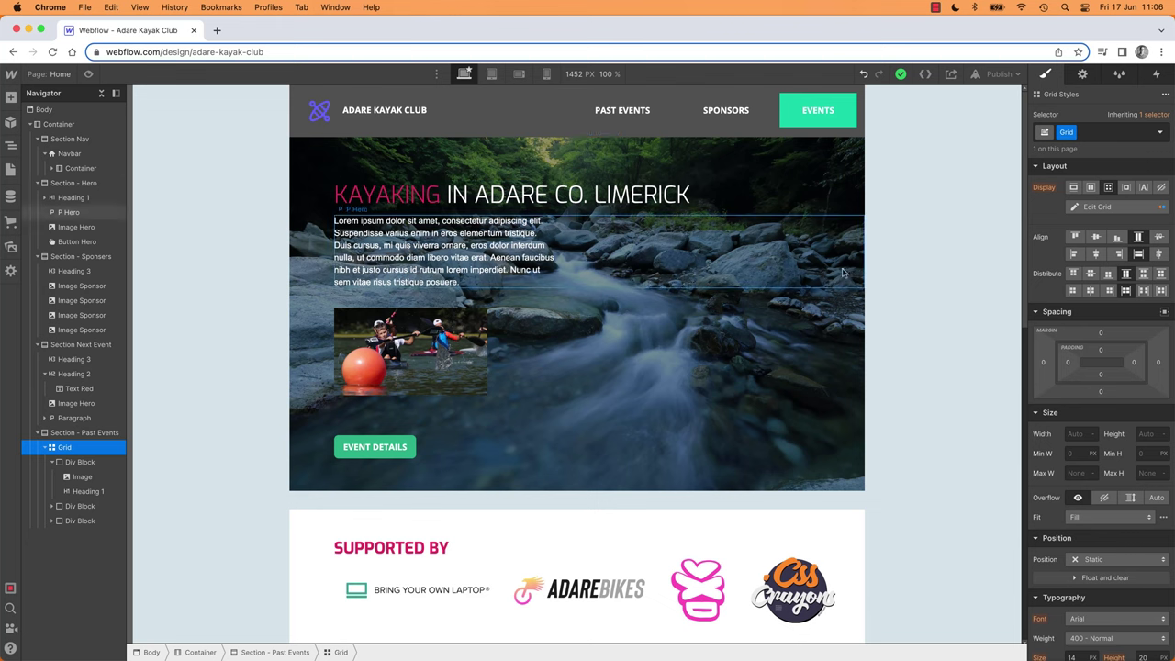
scroll(585, 360, down, 6)
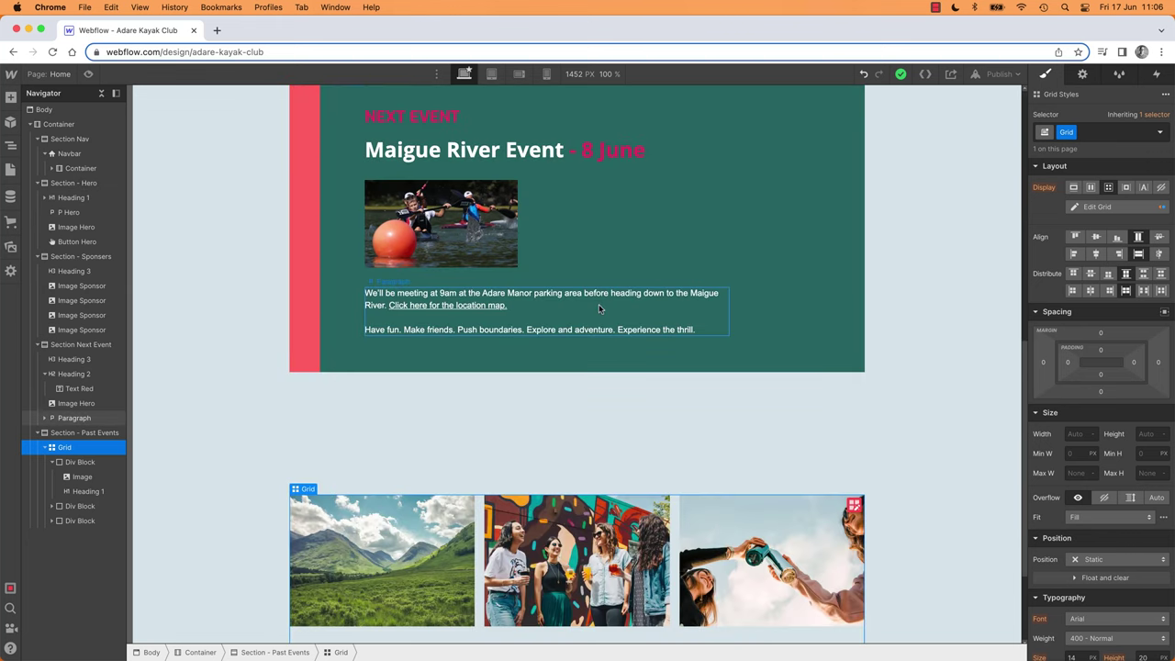
scroll(598, 310, down, 3)
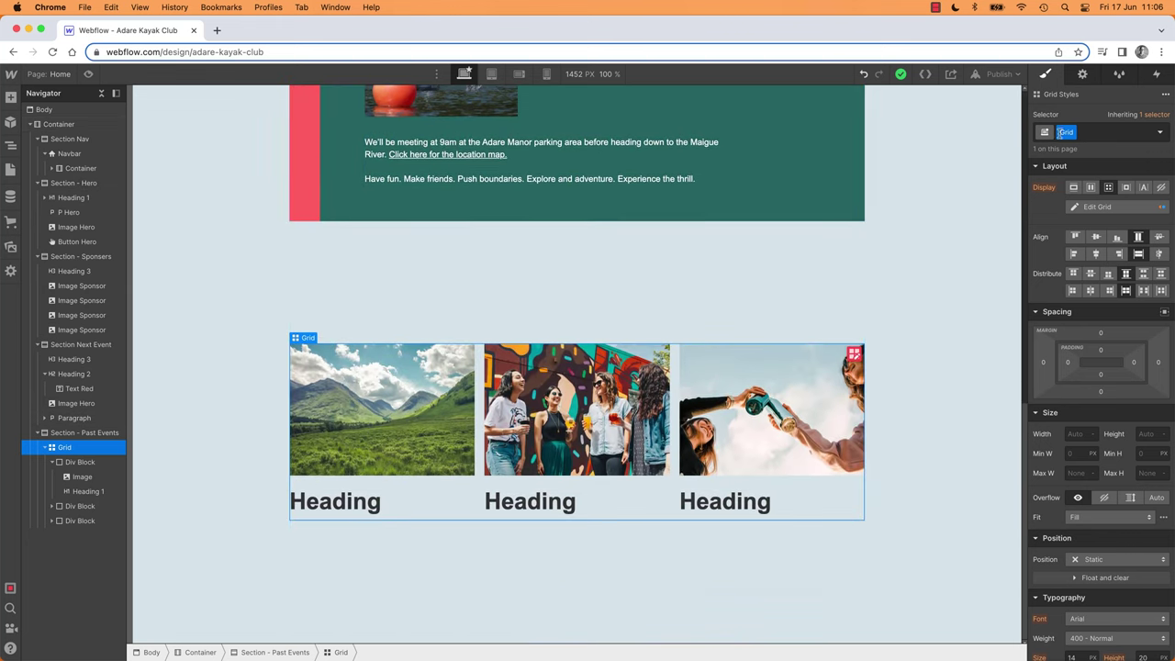
click(1111, 193)
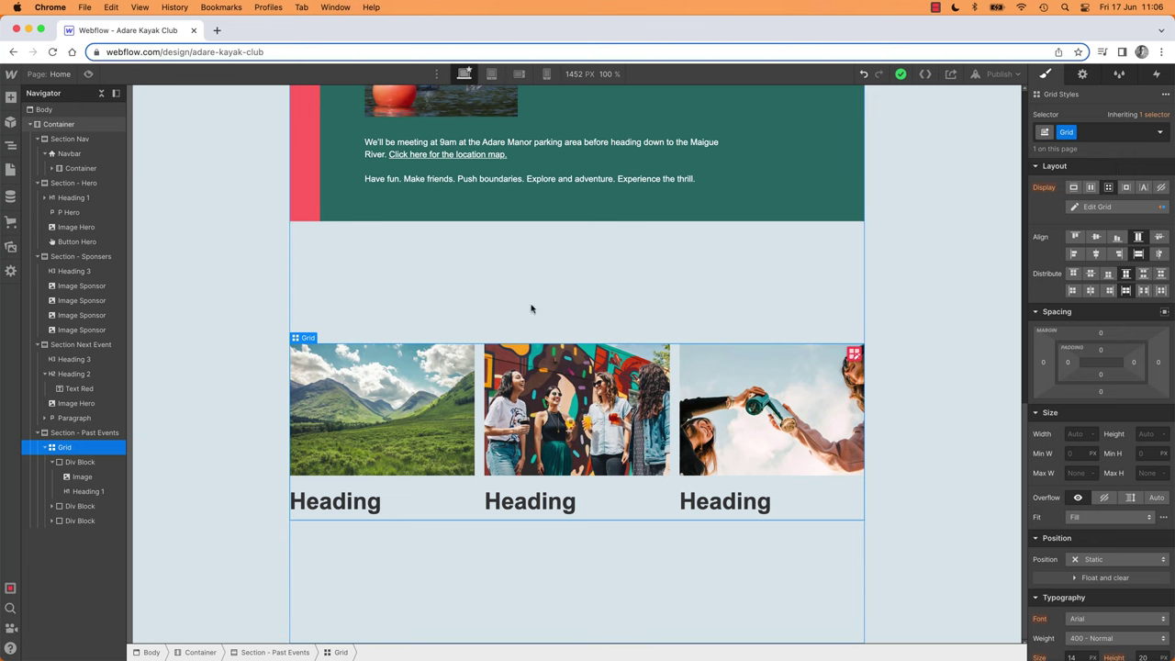
scroll(523, 312, up, 5)
scroll(516, 319, up, 3)
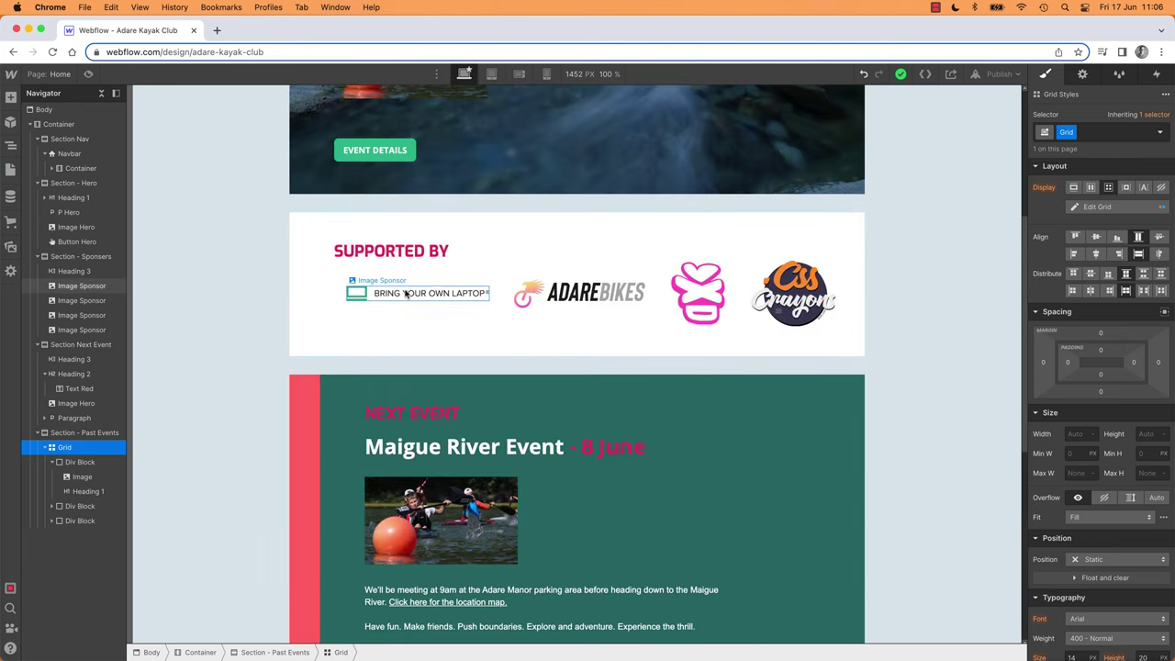
Set the display of Section - Sponsers to Grid, accept its default two-column layout, and select the Supported By heading.
click(450, 292)
click(84, 258)
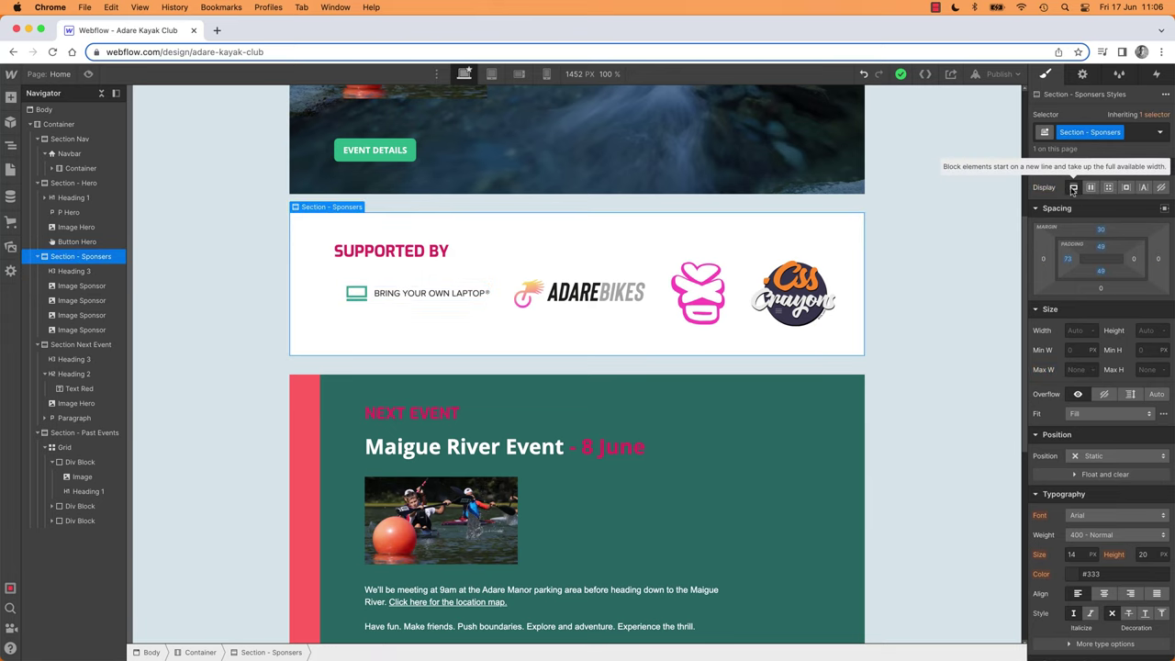
click(1108, 187)
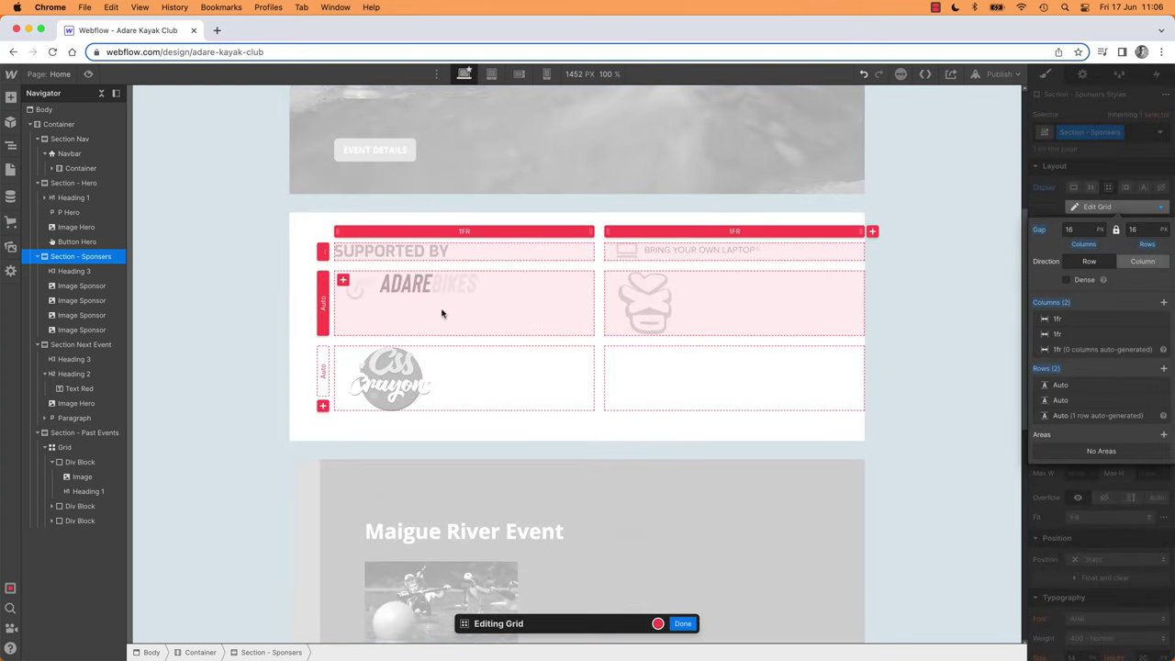
click(684, 624)
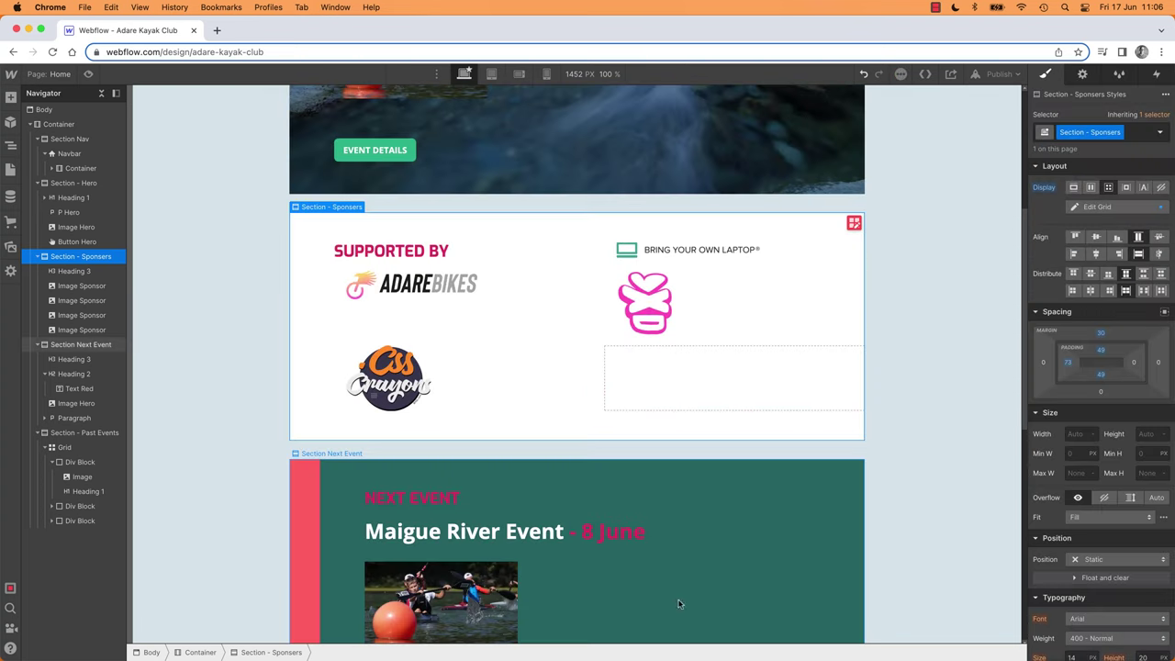
click(402, 253)
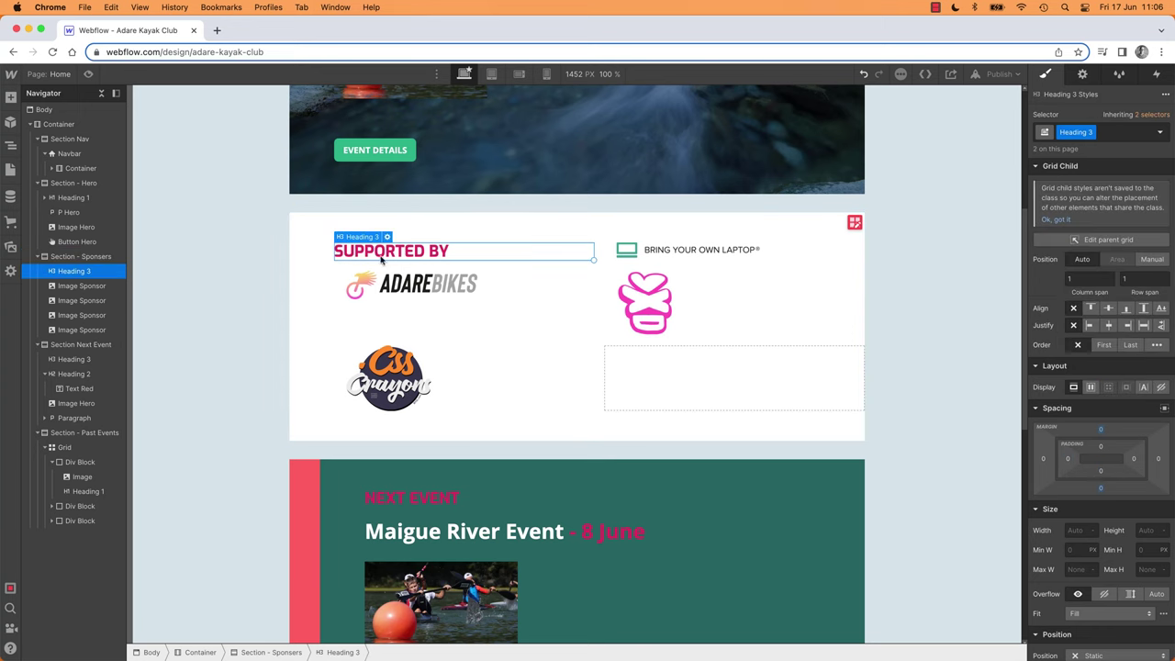
Step through the heading and sponsor images in Section - Sponsers and add a third column to its grid.
key(Down)
key(Down)
key(Down)
key(Down)
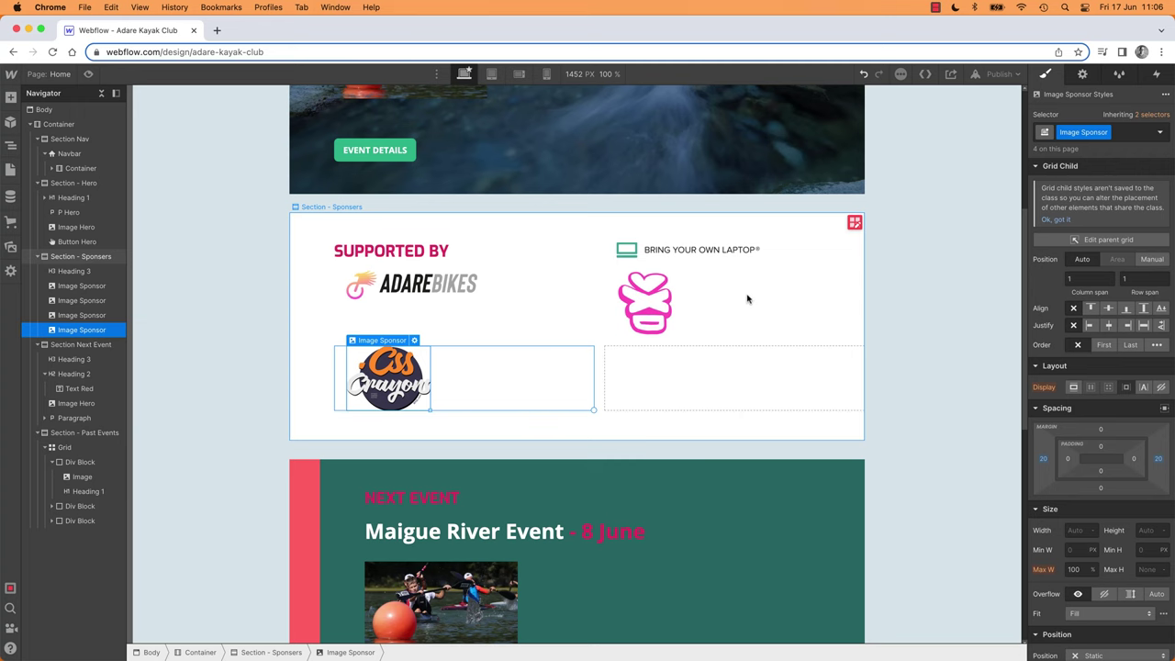
click(855, 224)
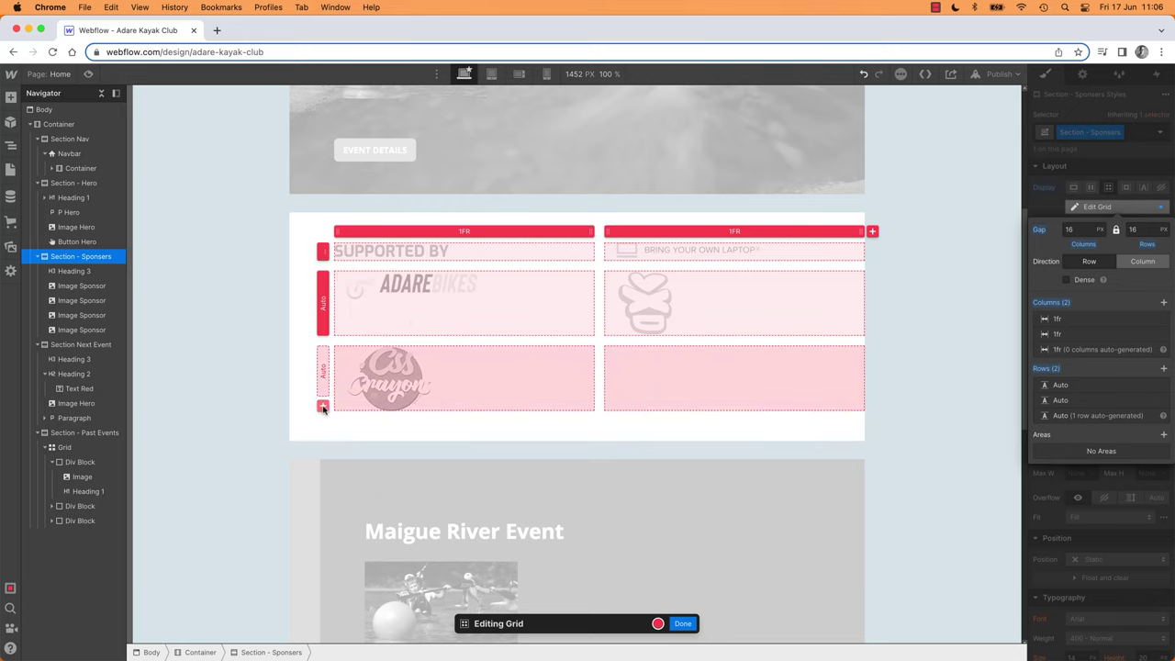
click(872, 231)
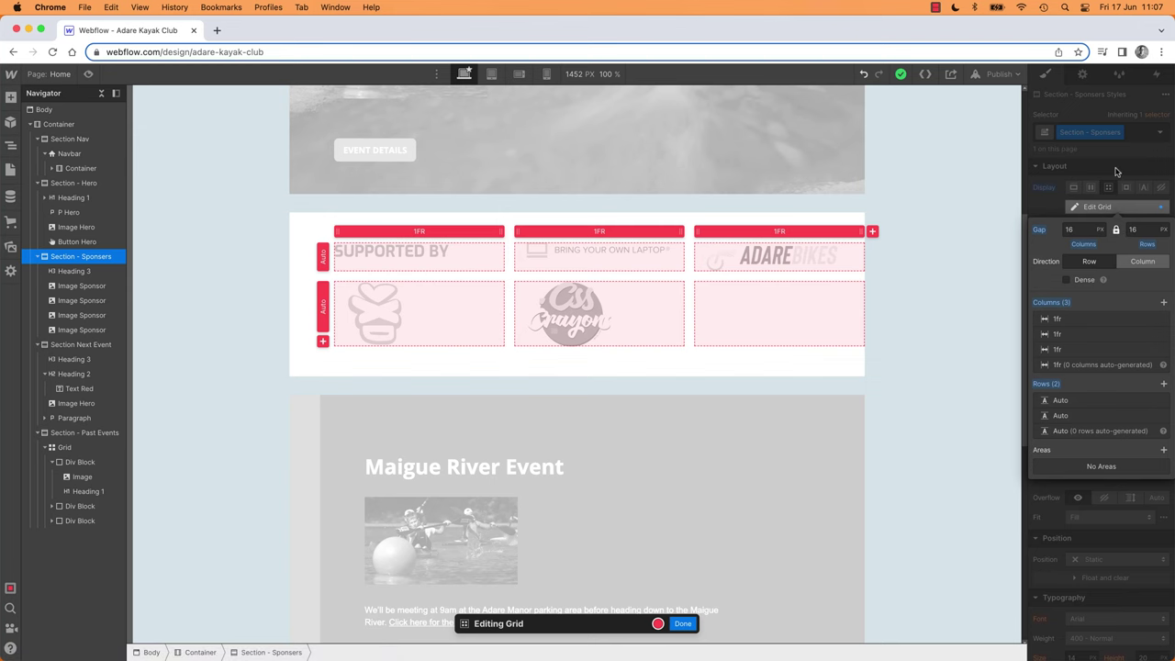
Finish editing the grid, set the display of Section - Sponsers back to Block, and select the first sponsor image.
click(1118, 172)
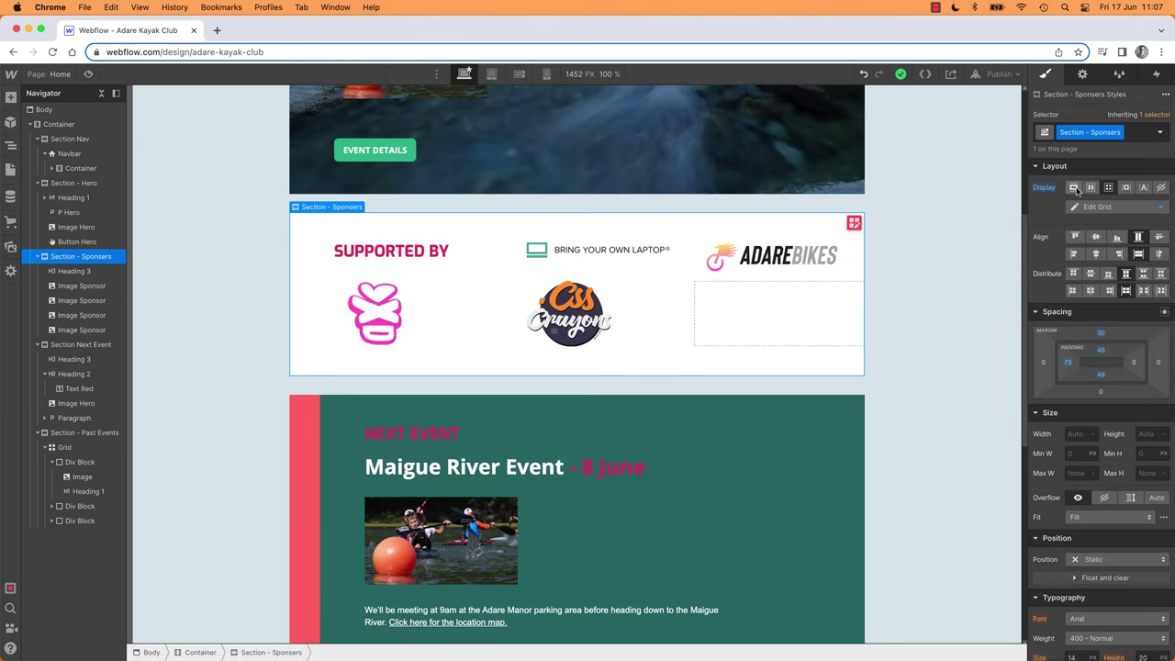
click(1074, 189)
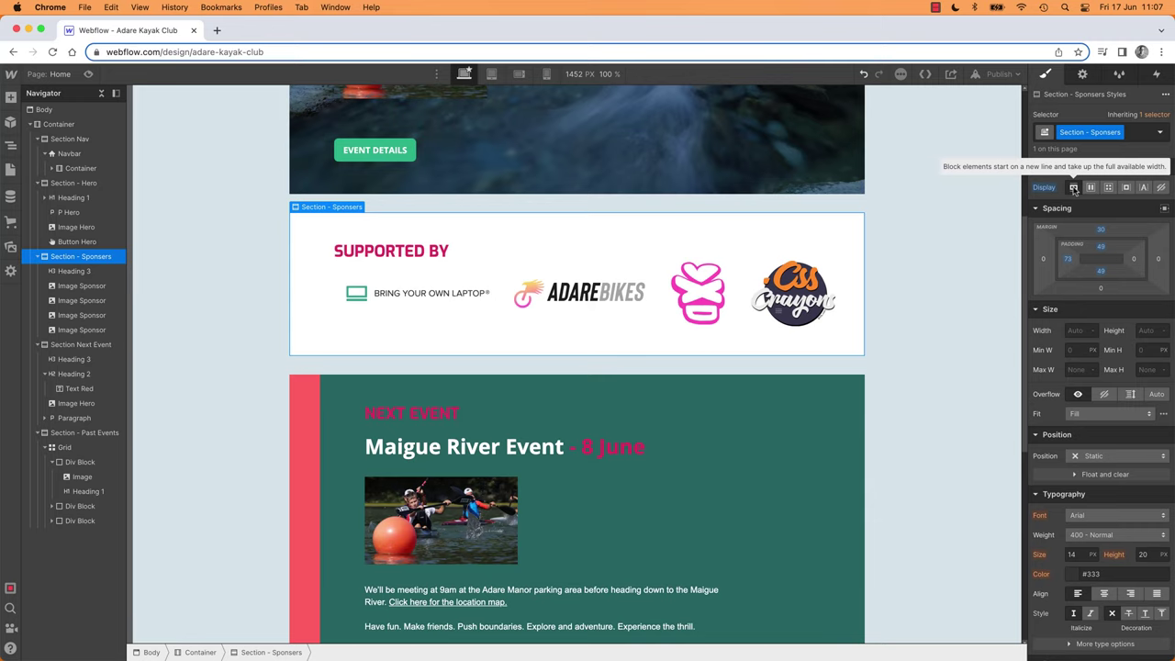
click(354, 294)
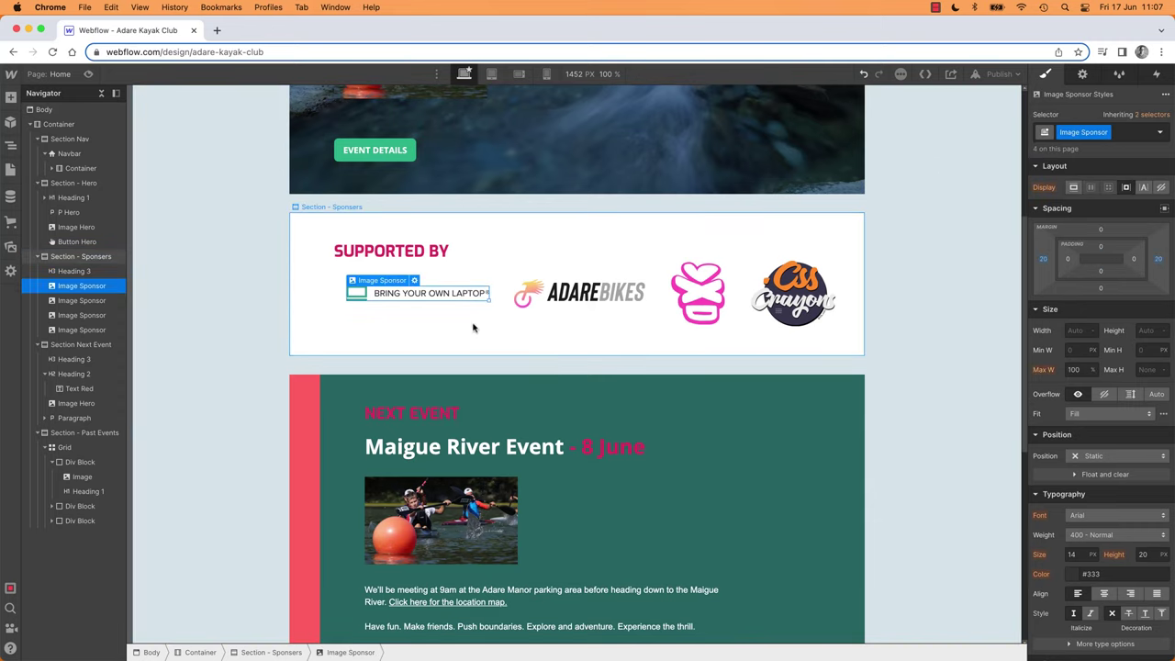
Select the Grid in Section - Past Events and examine its gap, column and row settings.
scroll(450, 328, down, 1)
click(245, 356)
scroll(245, 356, down, 5)
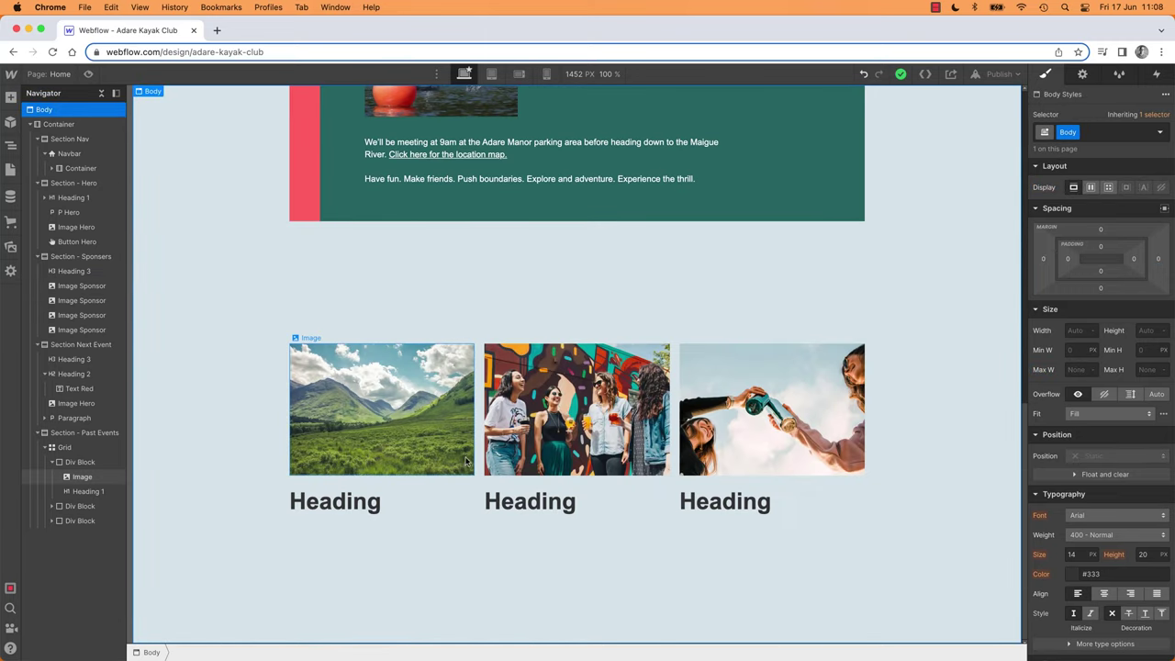
click(410, 413)
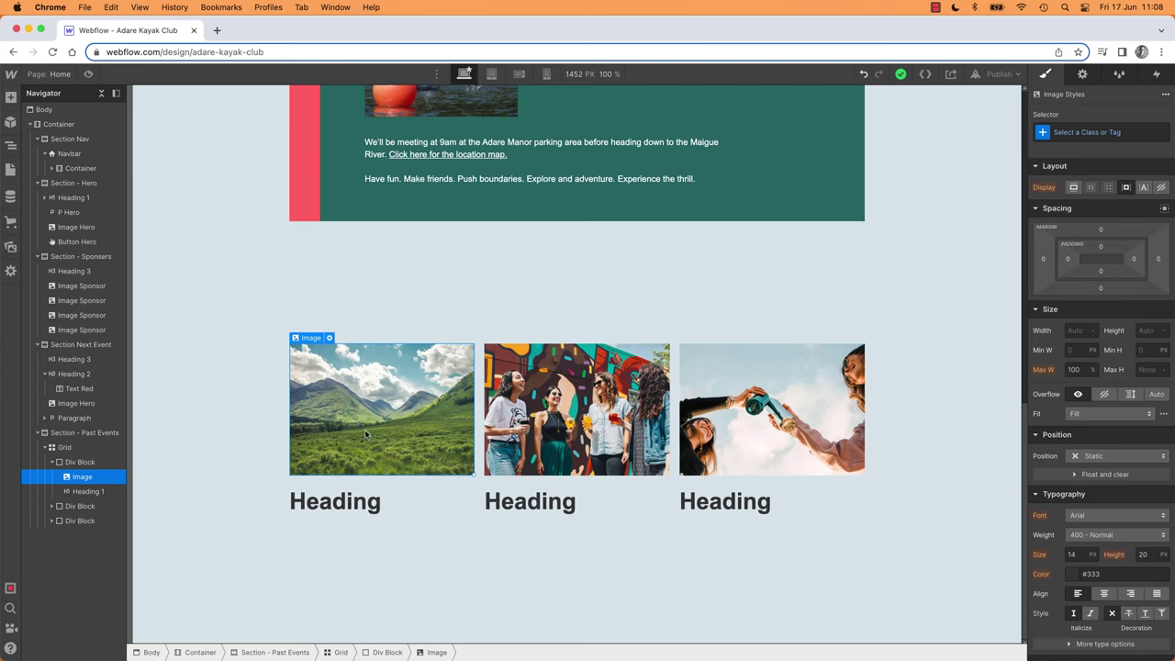
click(73, 448)
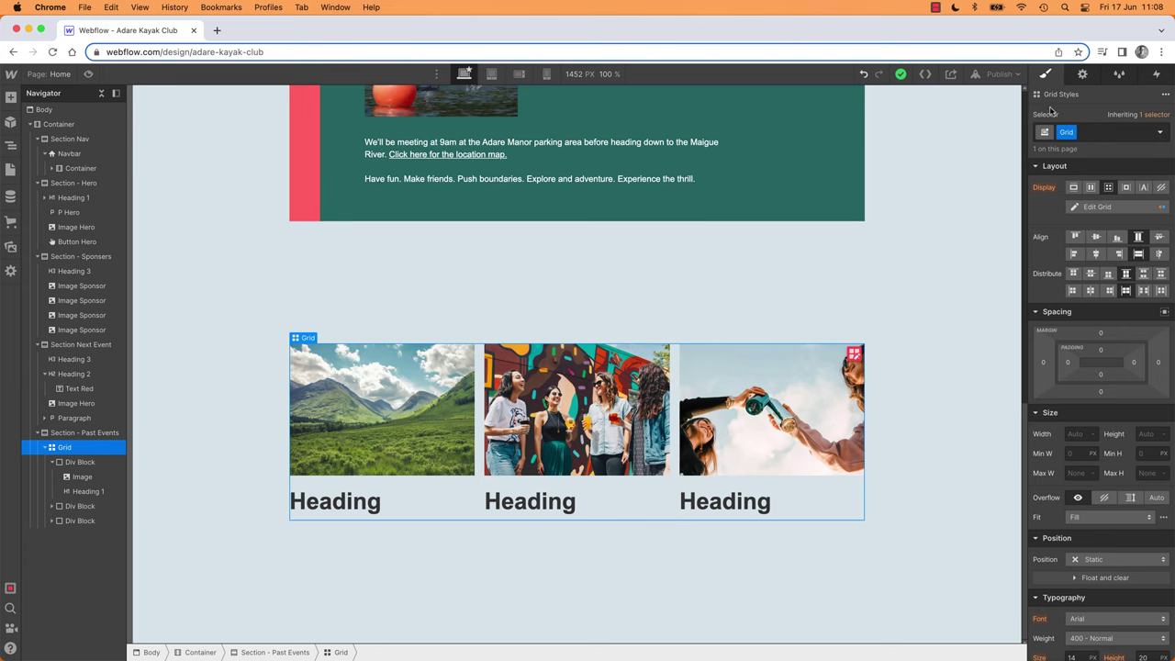
click(1097, 206)
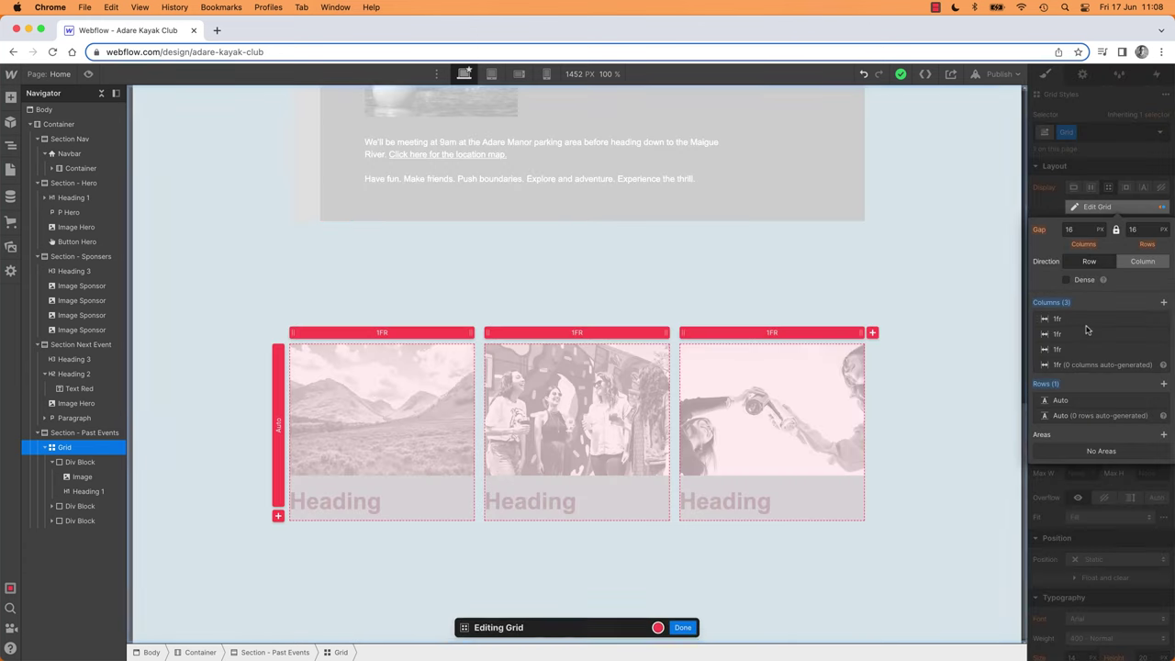
click(683, 624)
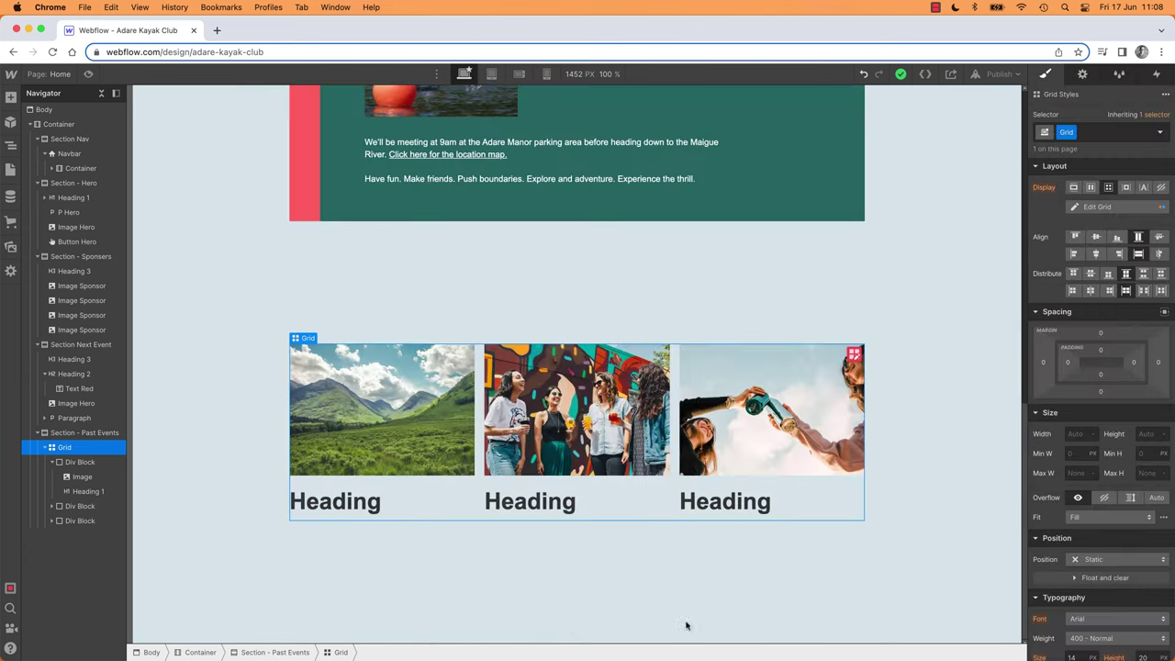
Rename the class of the Past Events grid to "Grid - Past Events".
click(1088, 136)
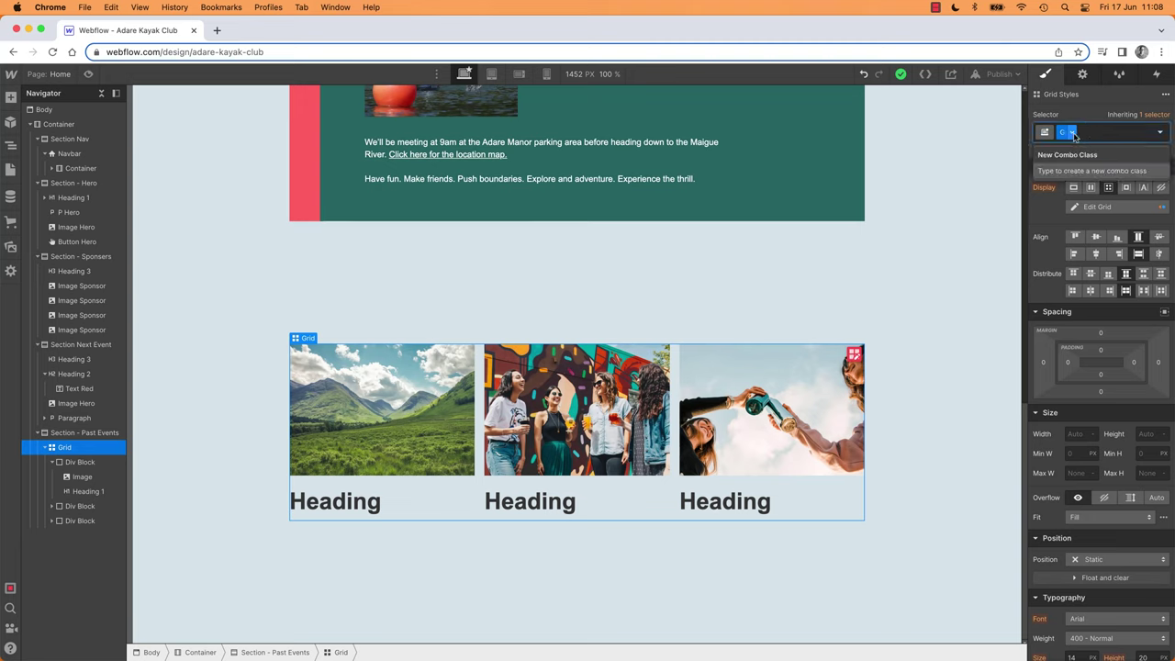
double_click(1066, 133)
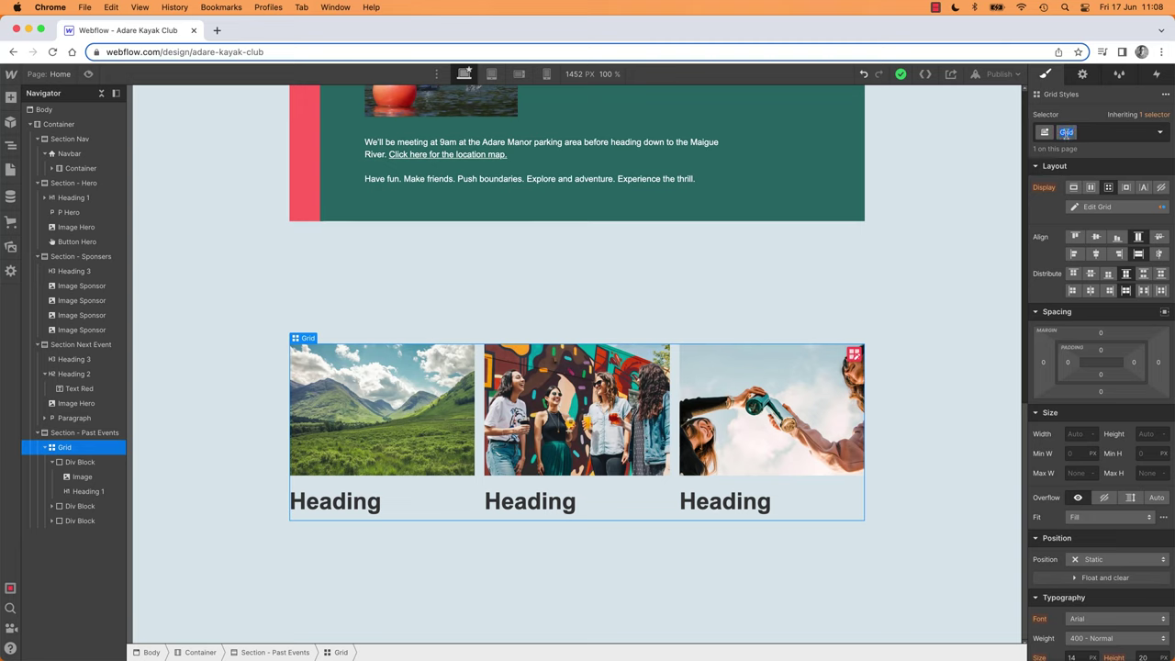
click(1086, 135)
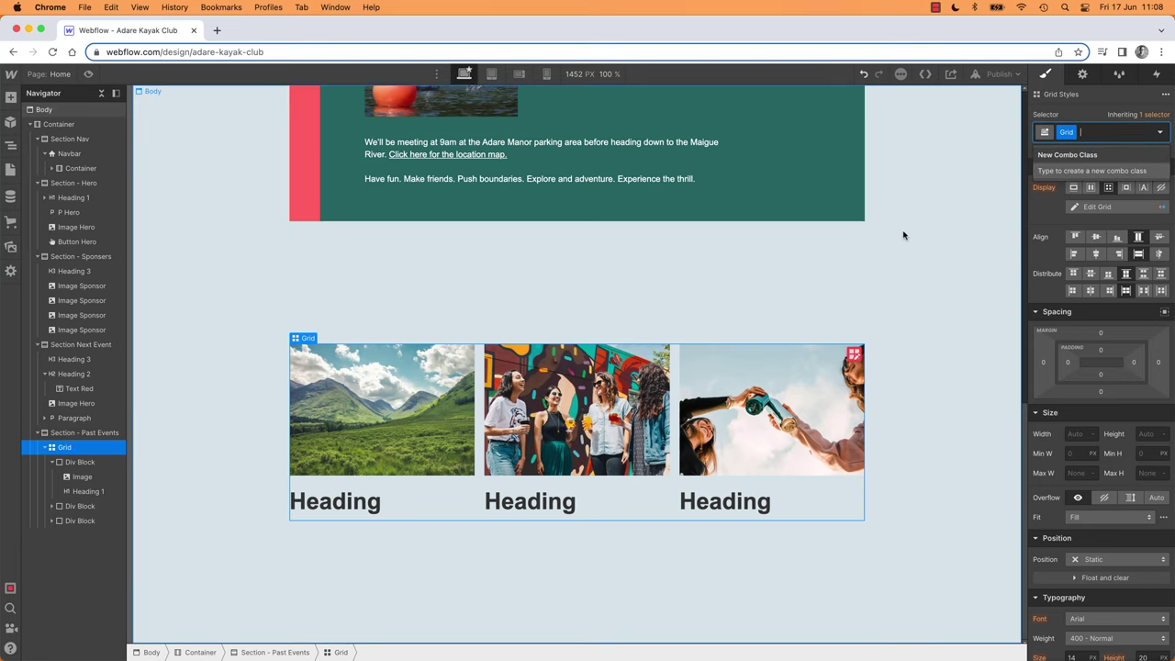
double_click(1067, 133)
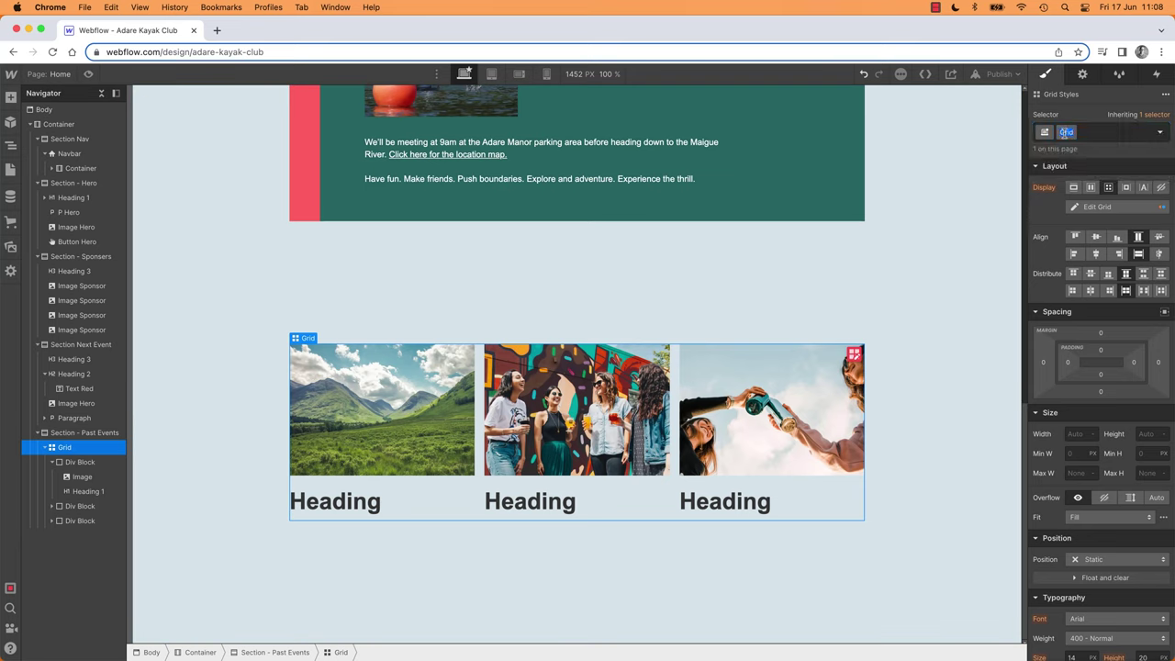
key(Right)
text(- Past Events)
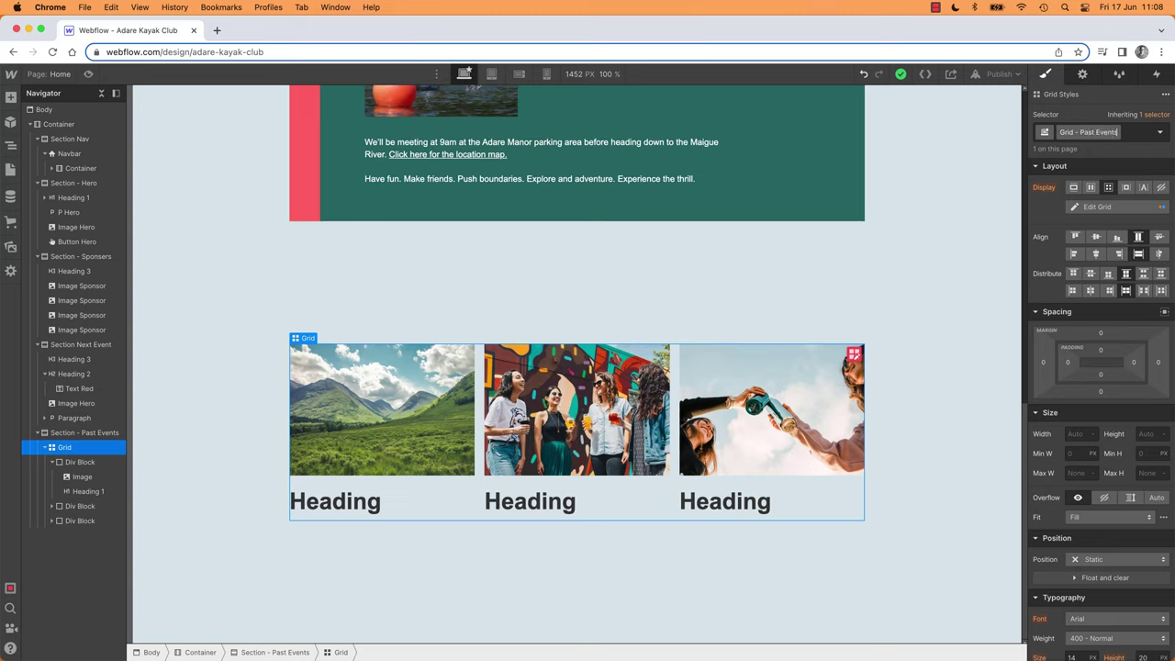
key(Return)
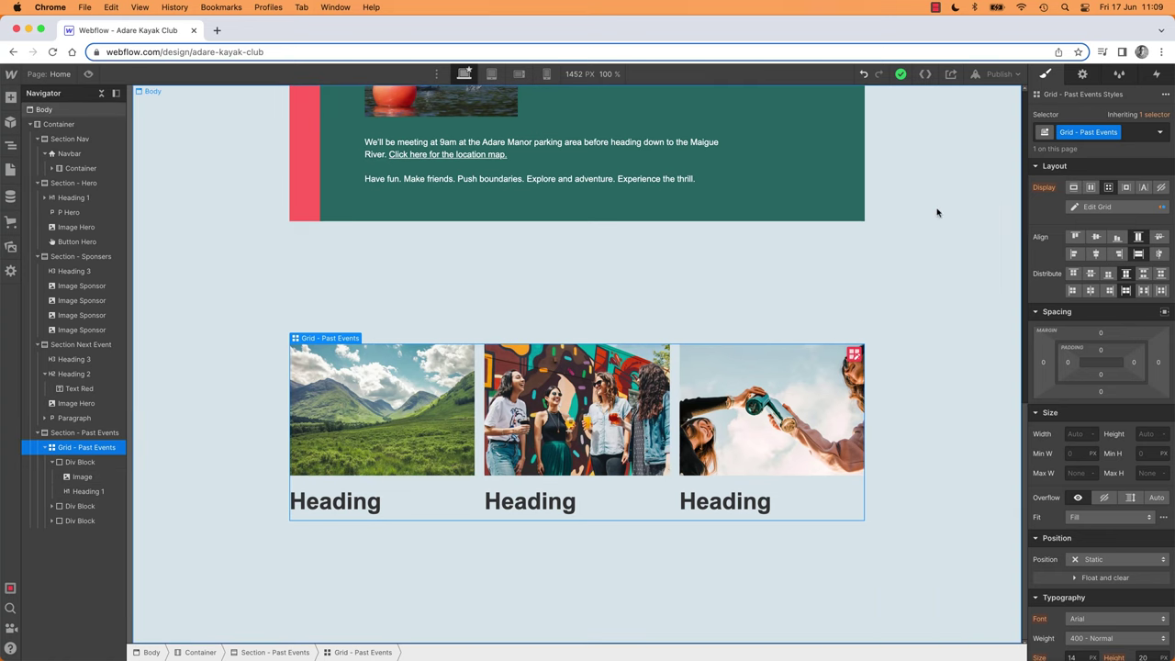
View the grid's layout settings and the style settings of the image in the third cell.
click(1117, 208)
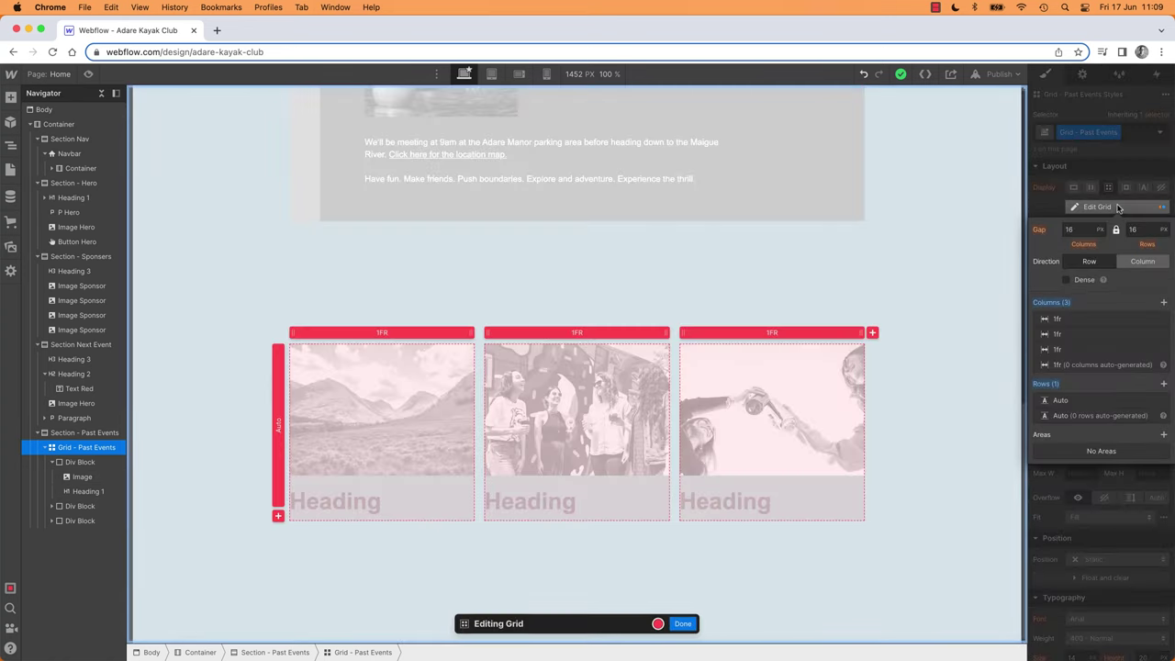
key(d)
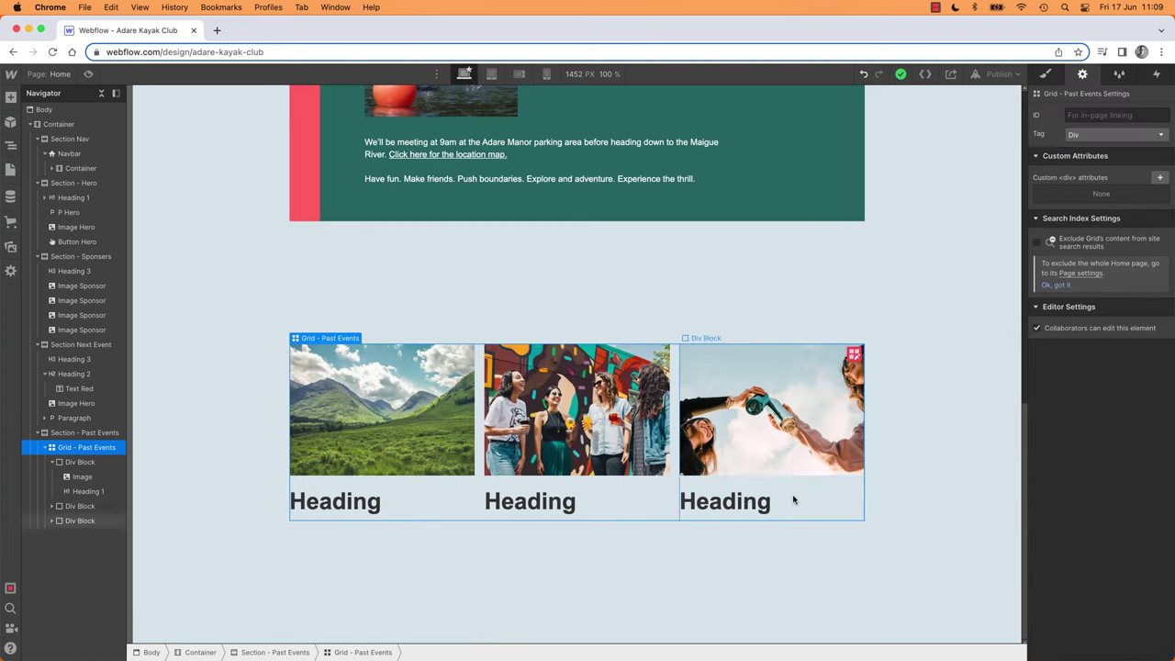
click(767, 427)
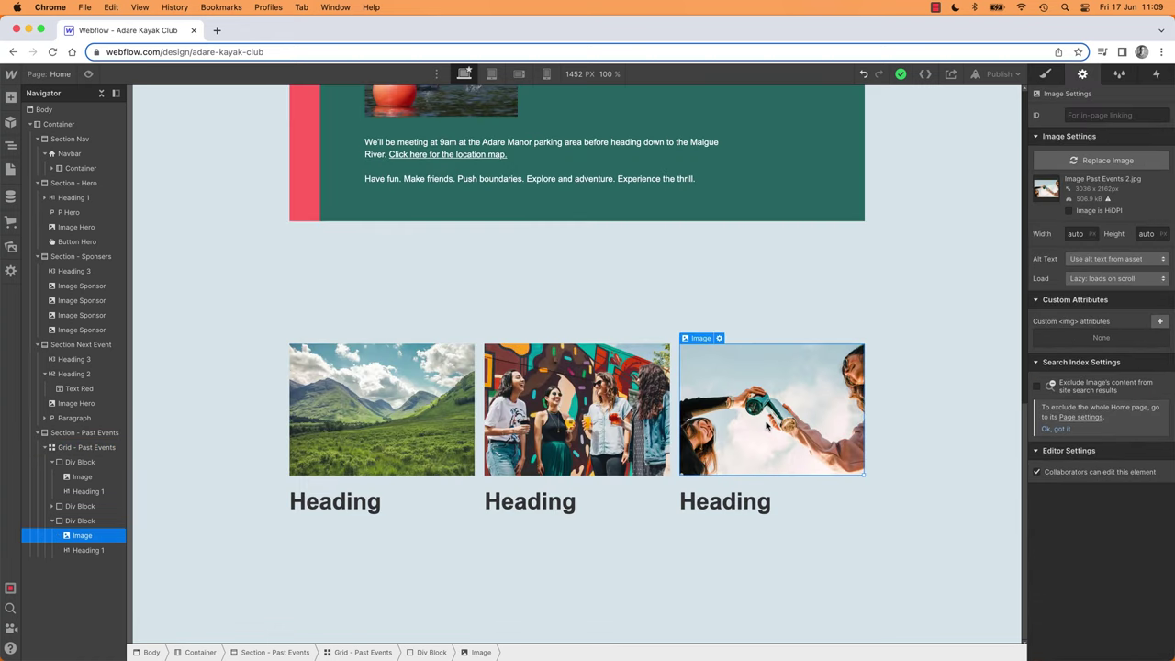
click(1047, 76)
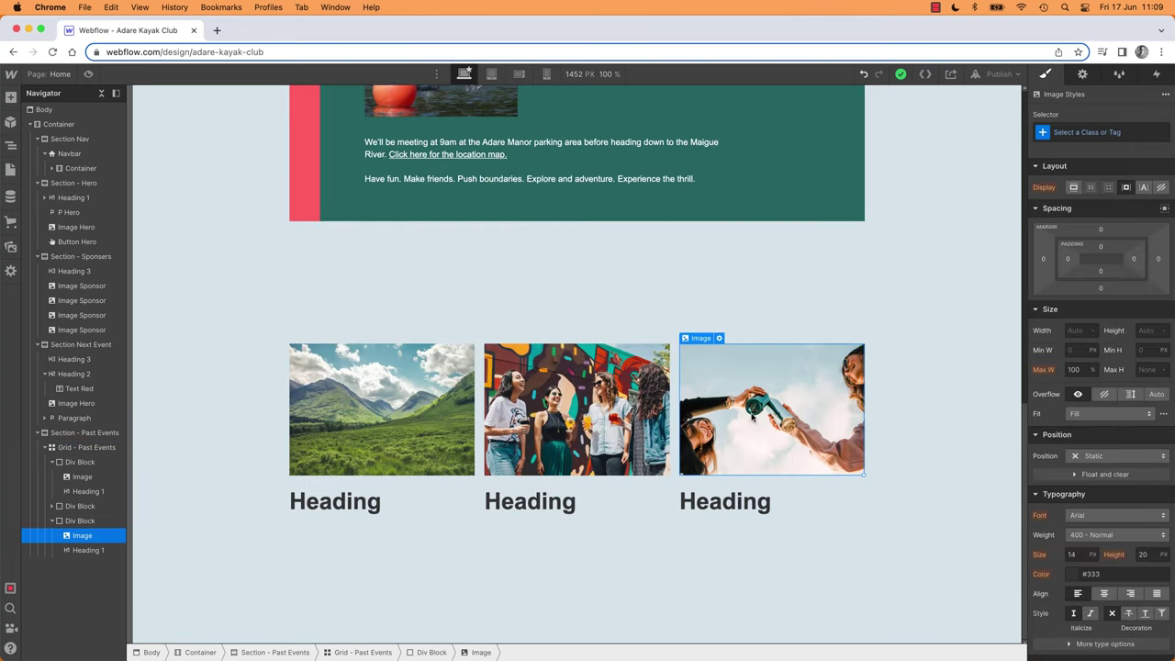
Enter a 60 px gap for Grid - Past Events, narrow the column spacing by eye, and finish editing the grid.
click(79, 450)
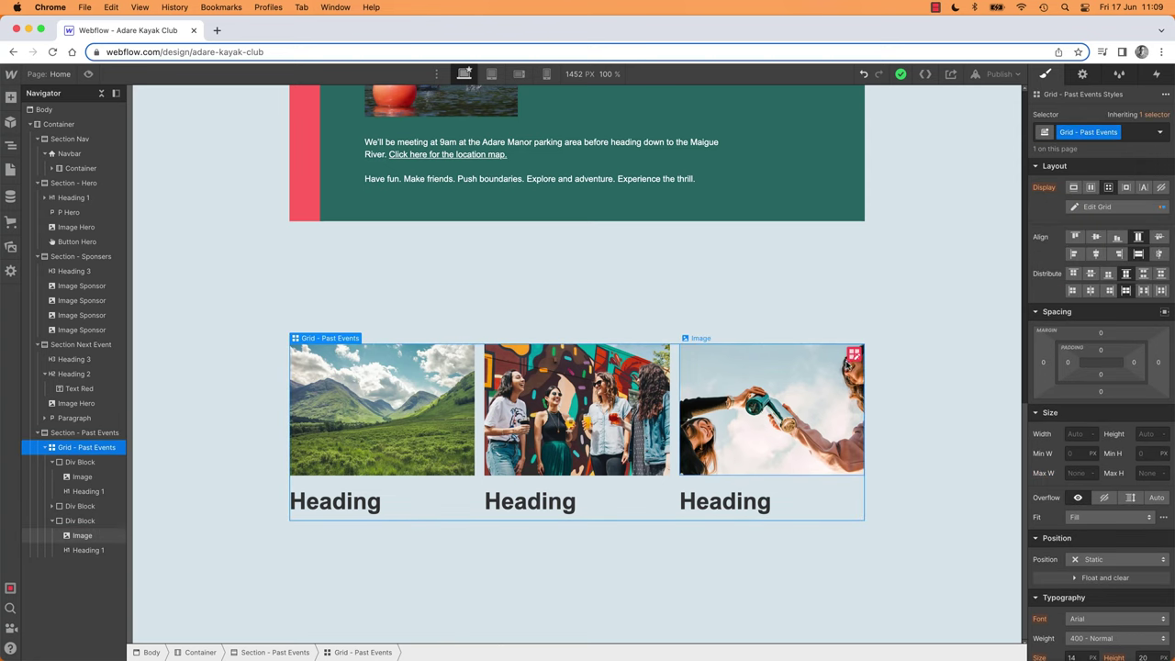
click(1098, 208)
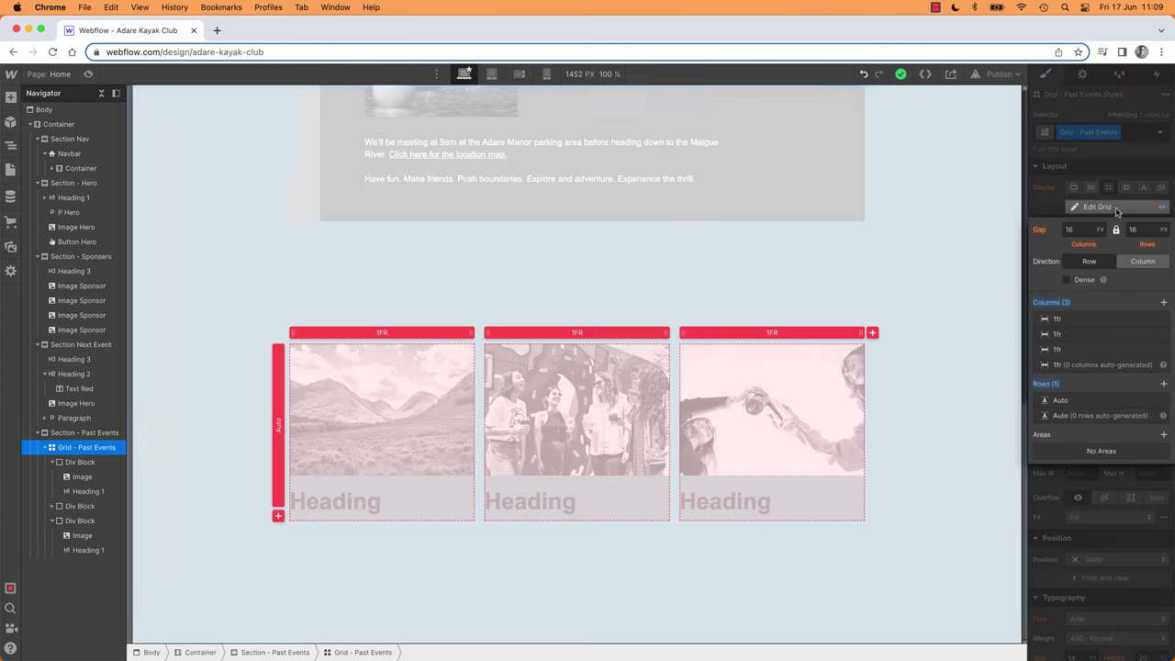
click(1072, 229)
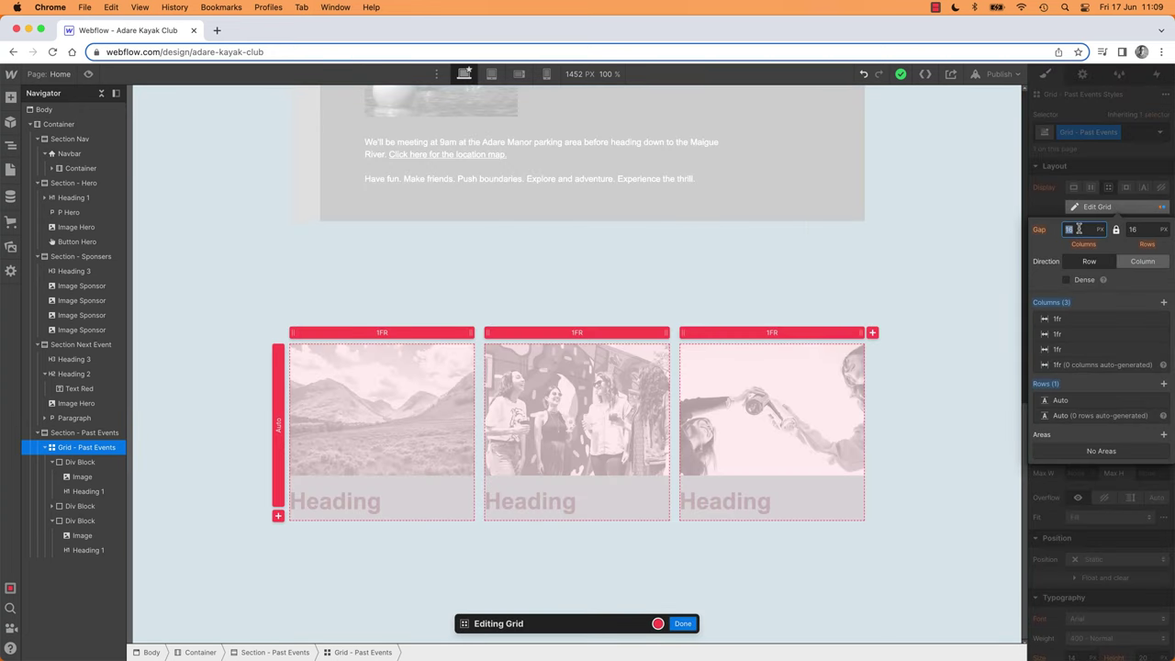
text(60)
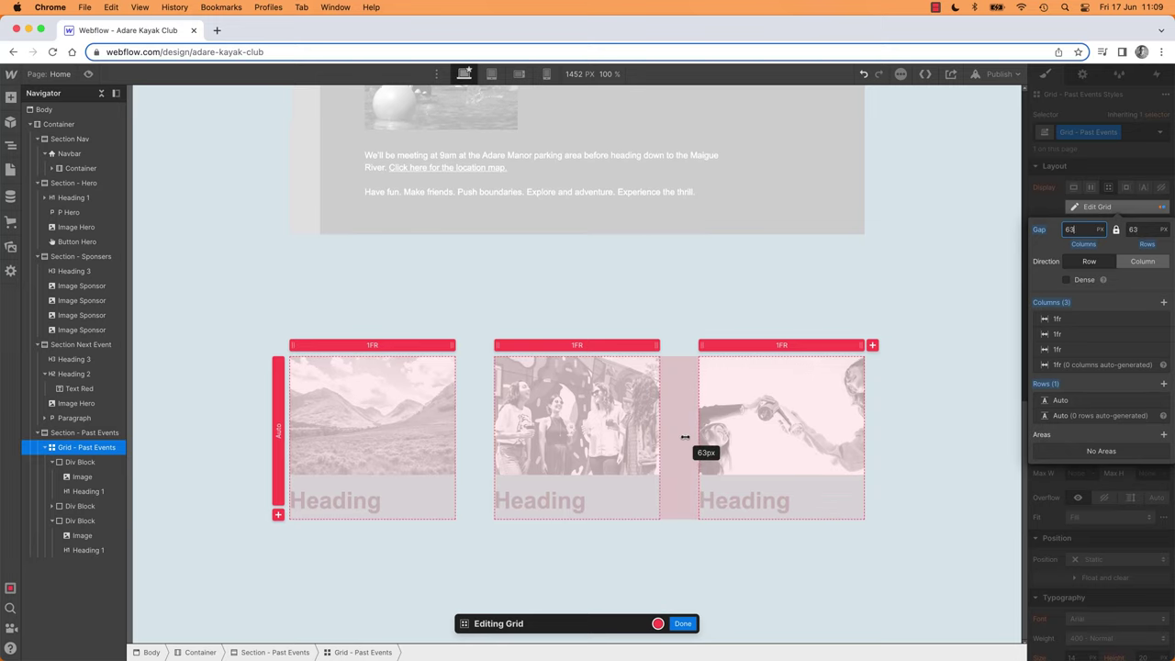
drag(683, 438, 666, 447)
click(683, 625)
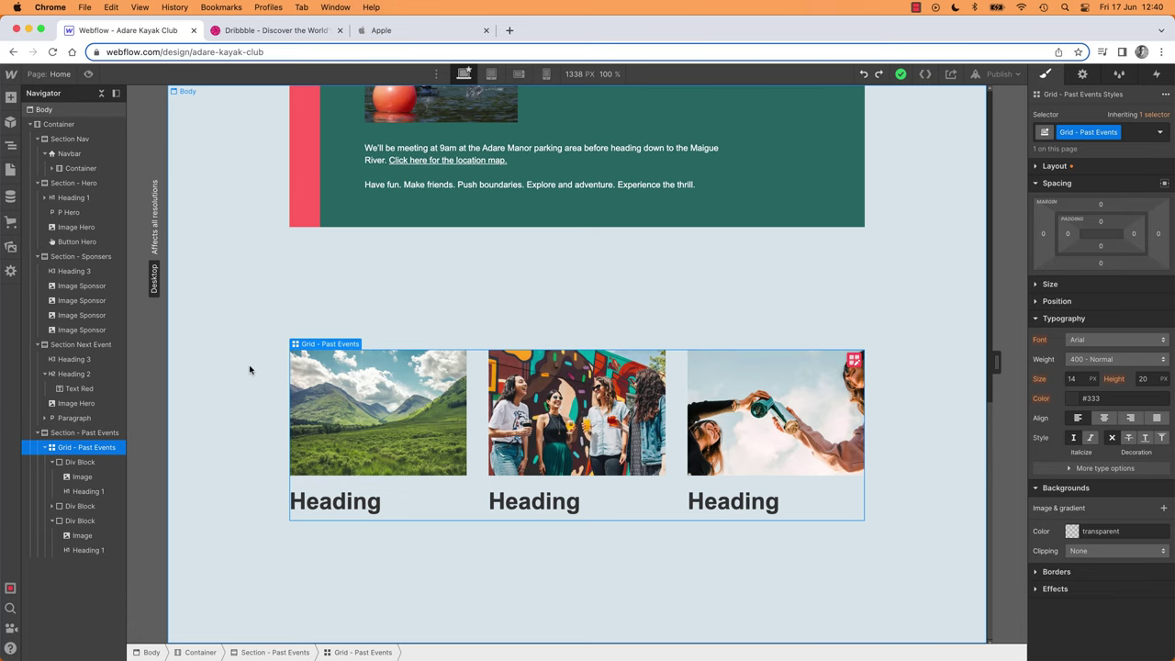
Check the Hi Fi.jpeg design in Preview, return to Webflow in Chrome, and give the first Div Block the class "Div Past Events".
key(super+Tab)
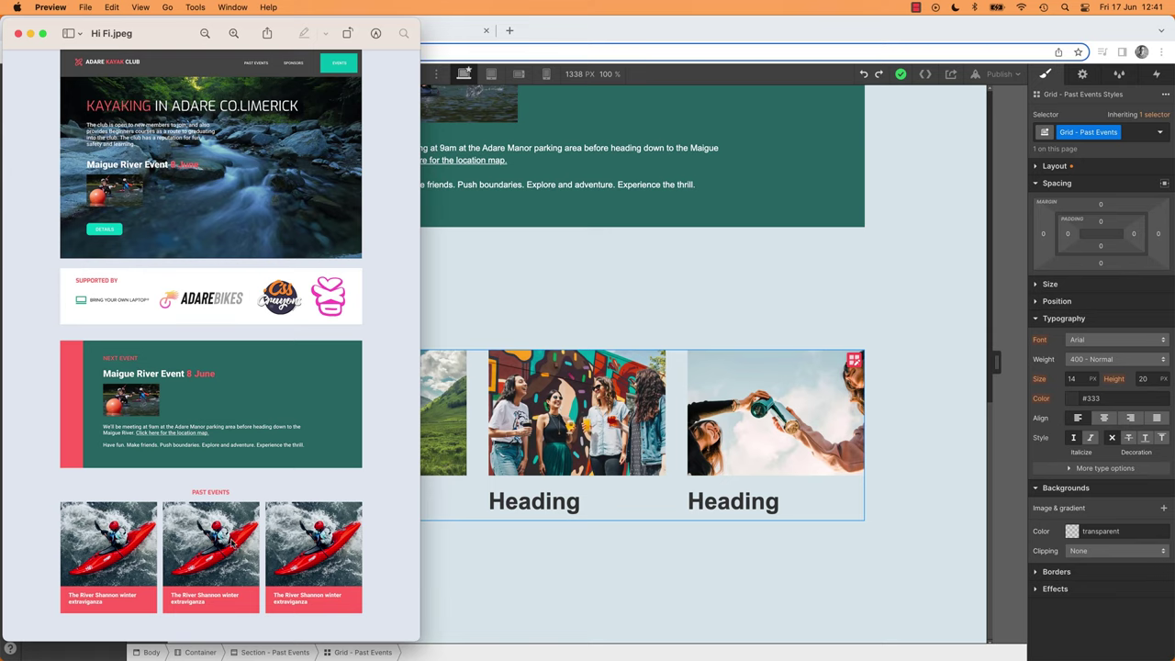
click(519, 566)
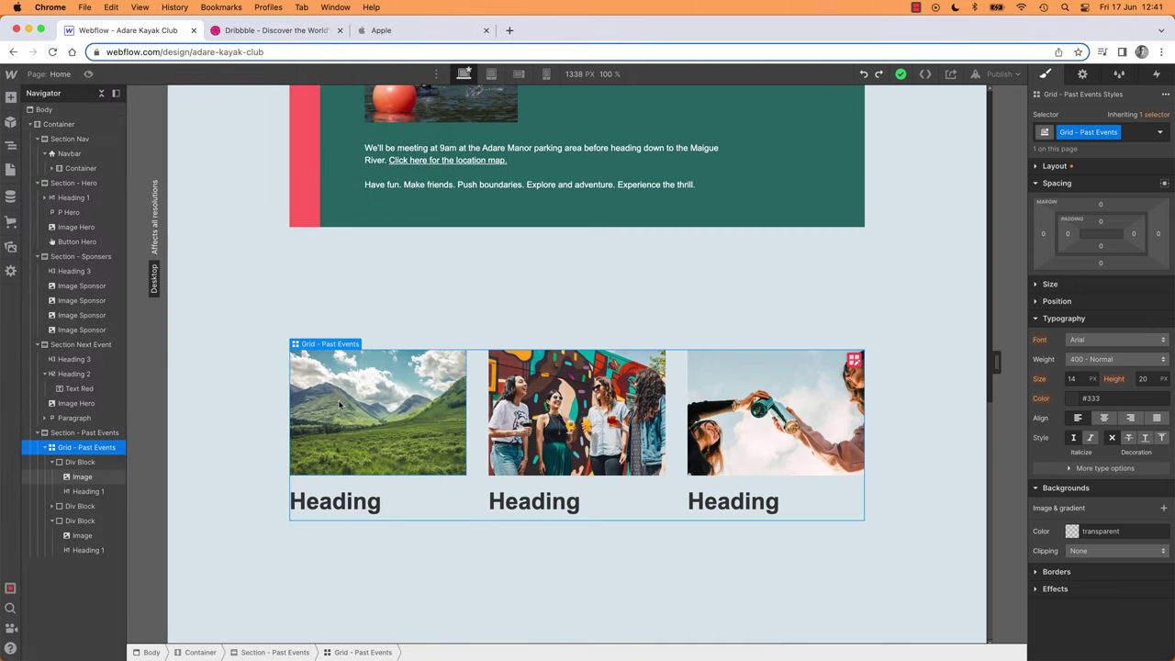
click(80, 462)
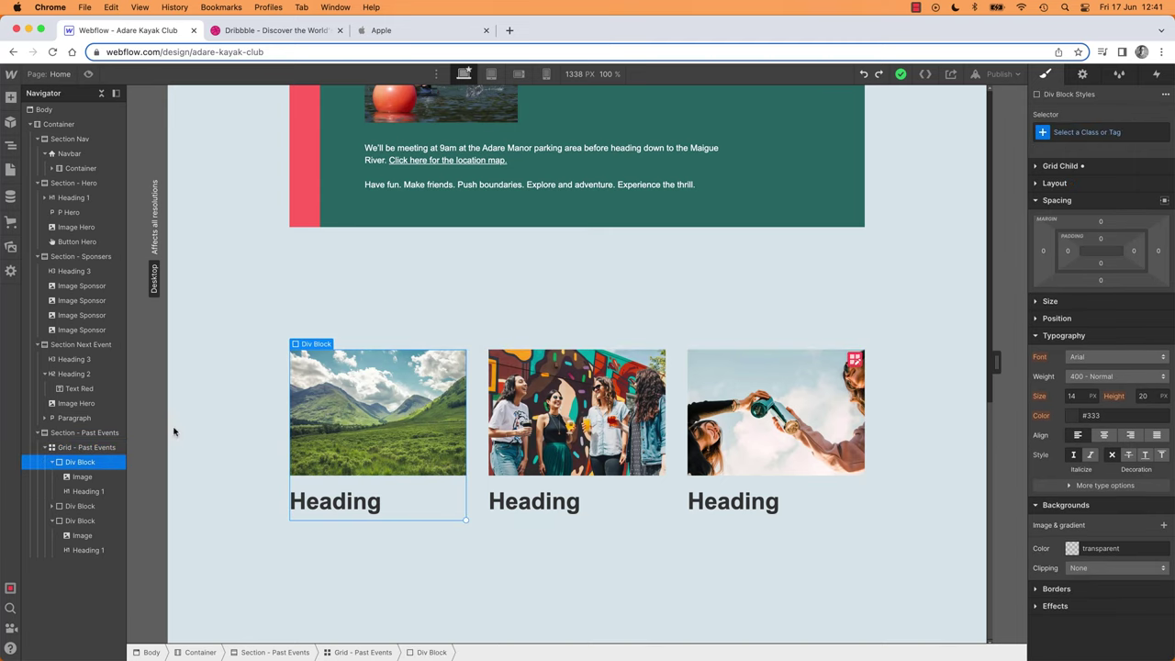
click(1091, 132)
text(Div)
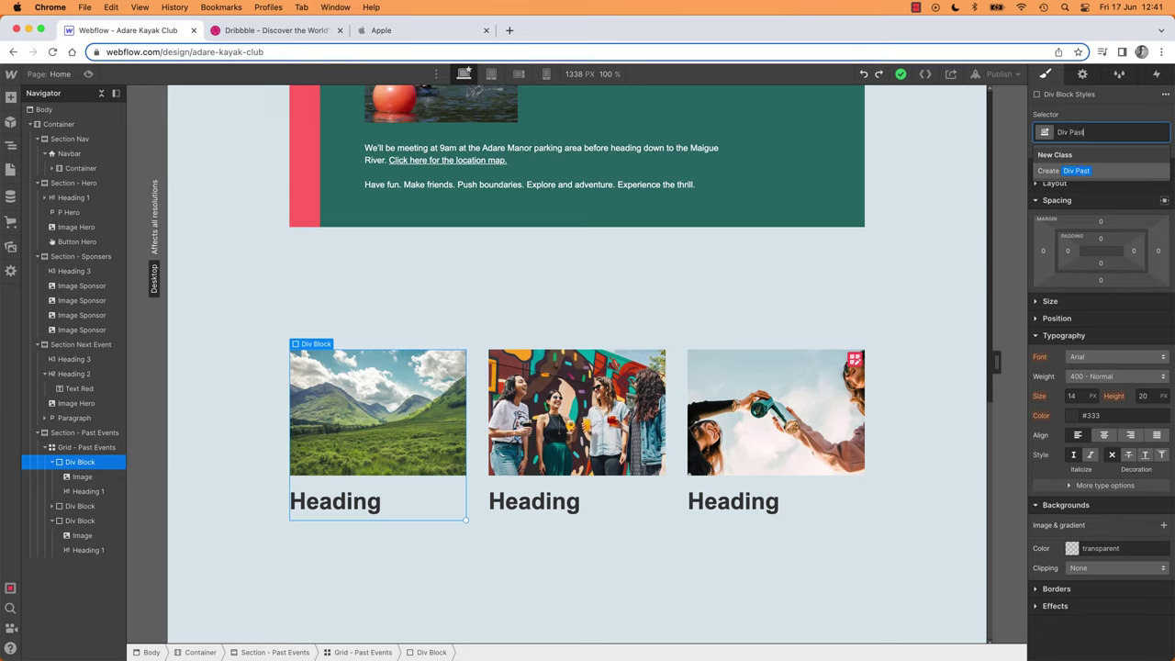
text(Past Events)
key(Return)
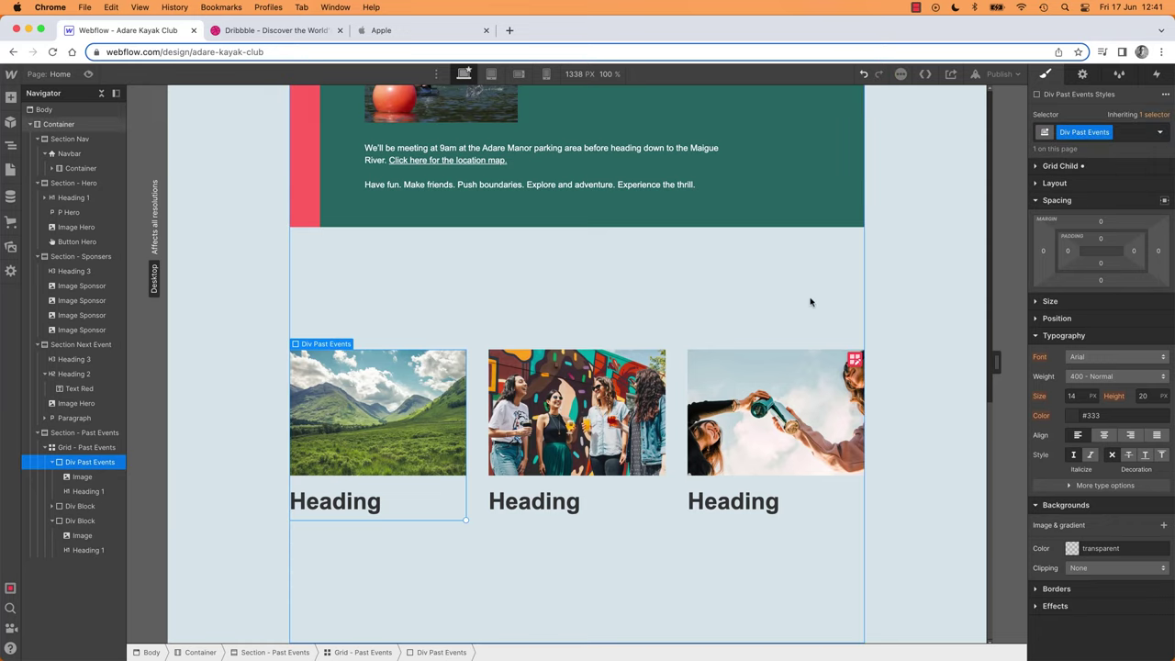
Set the background colour of Div Past Events to #ff5f5d, sampled from the red stripe of the next event section.
alt+click(1037, 200)
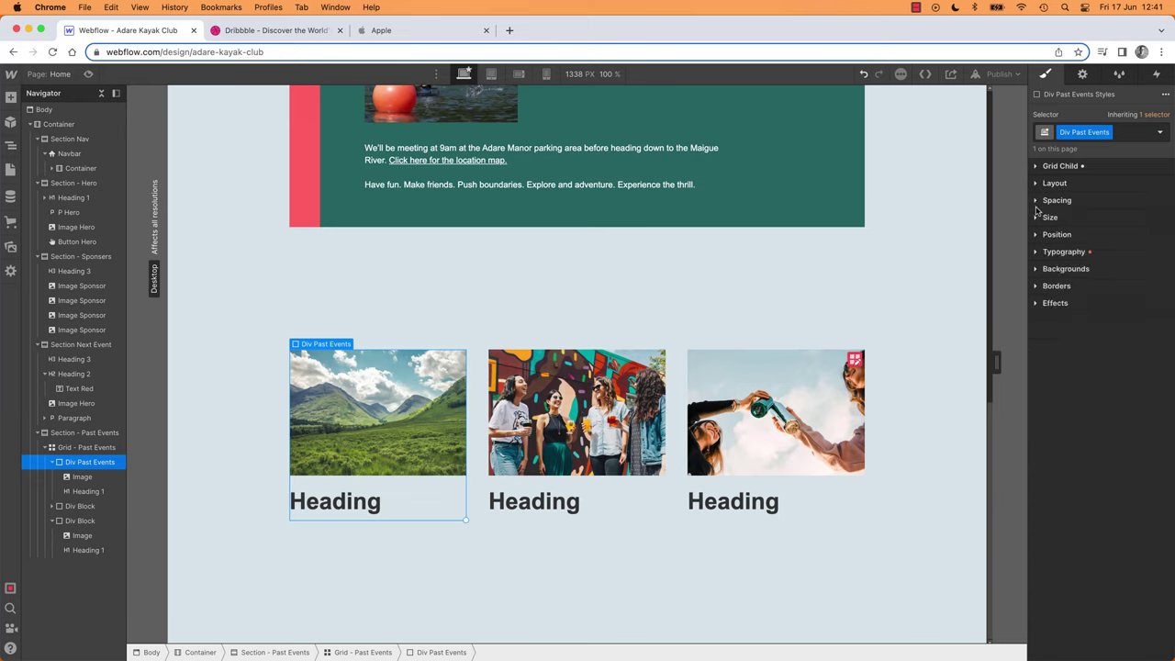
click(1036, 269)
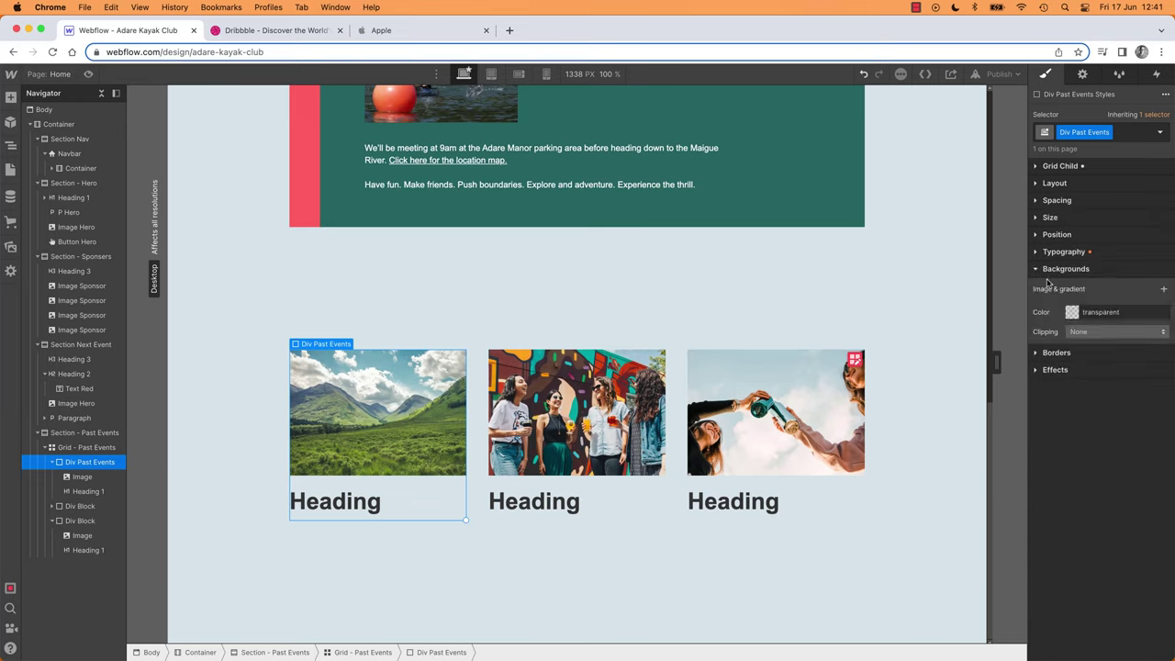
click(1078, 313)
click(1043, 433)
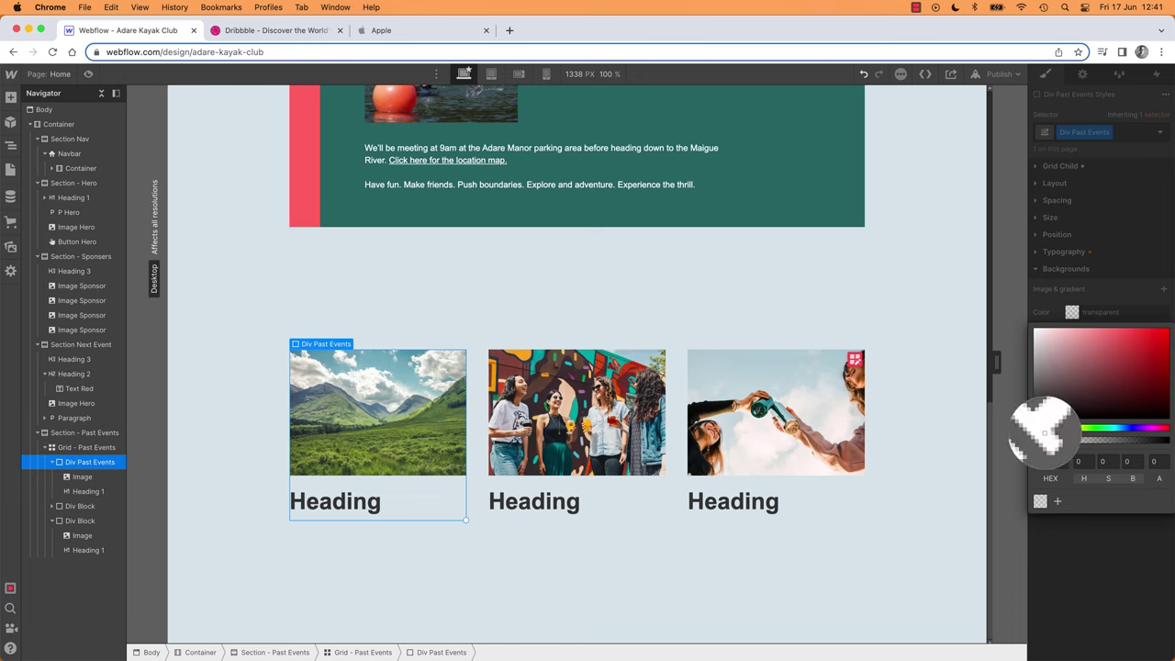
click(305, 188)
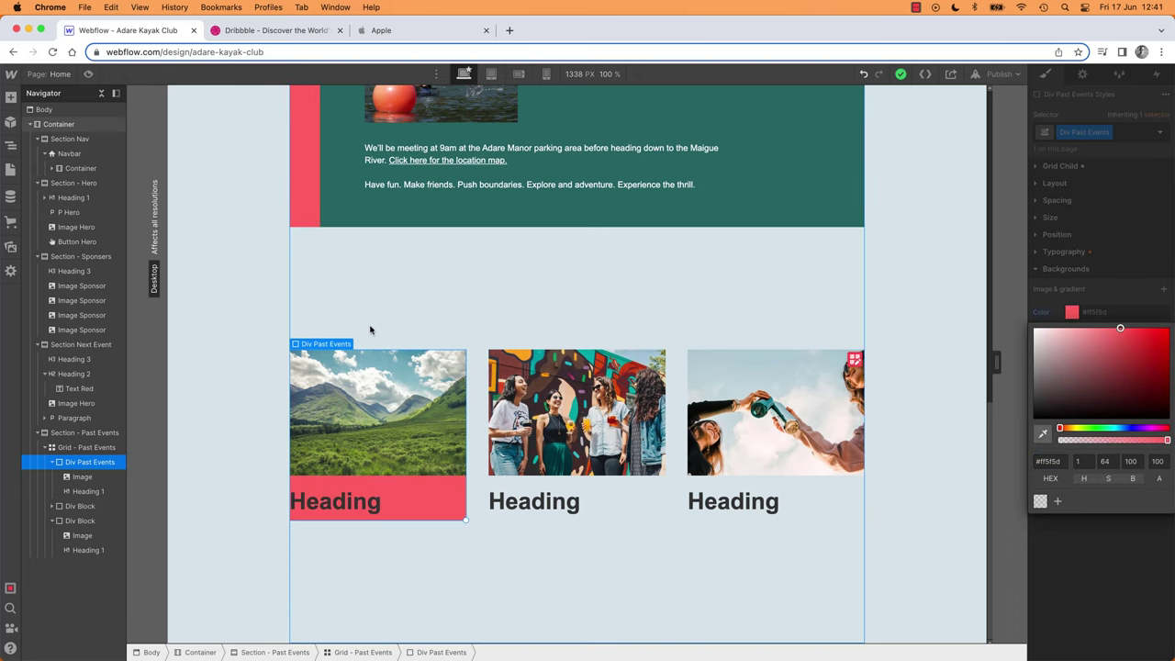
Compare the first past event heading's level with the headings in the hero and next event sections.
click(349, 507)
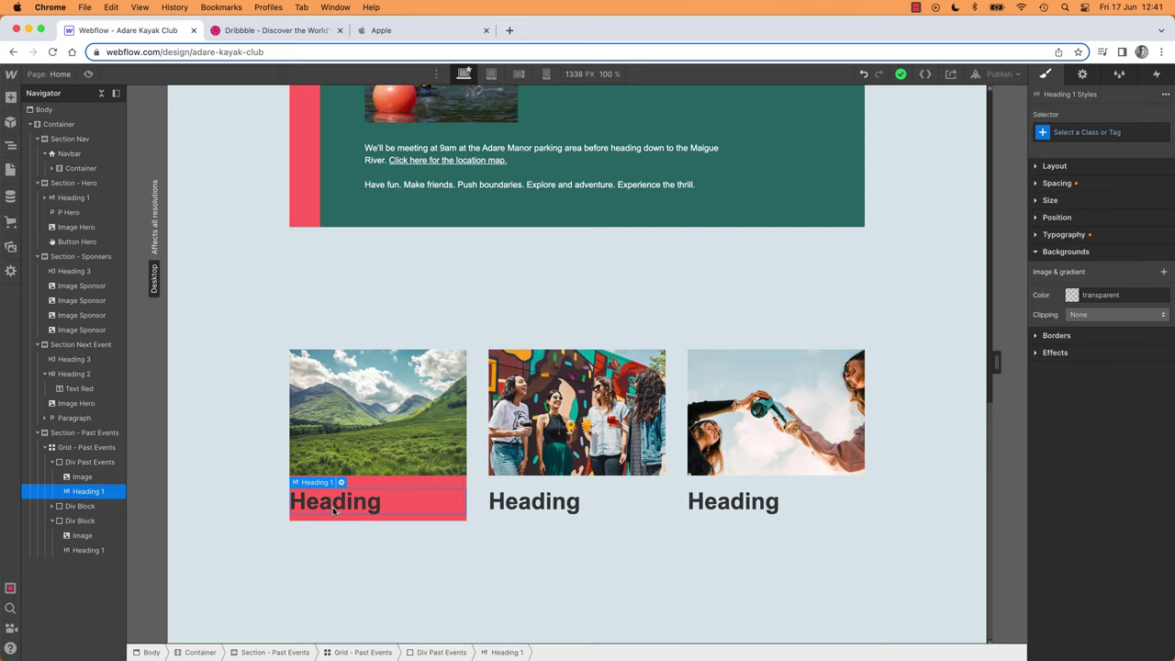
mouse_move(299, 487)
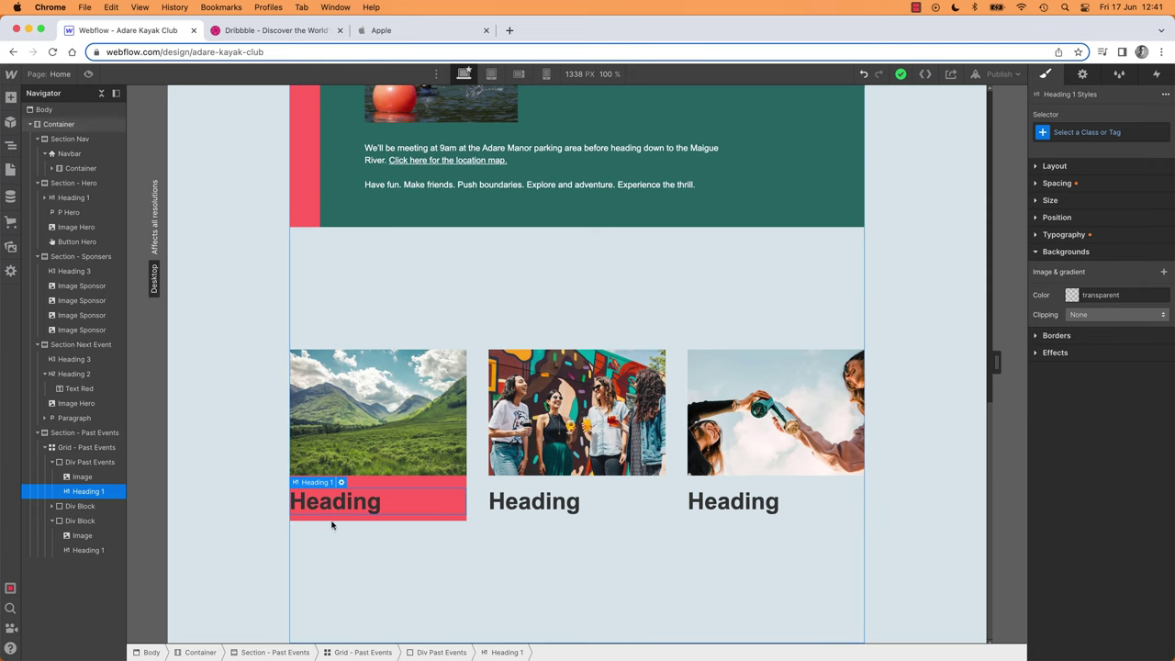
scroll(344, 512, up, 15)
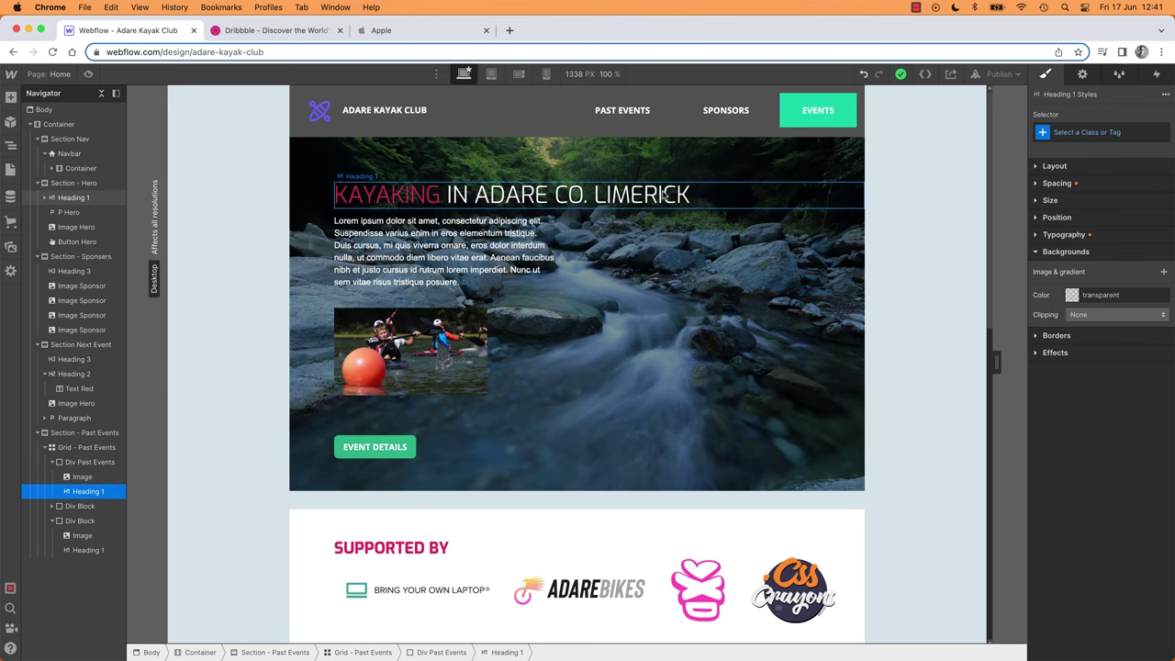
scroll(422, 443, down, 15)
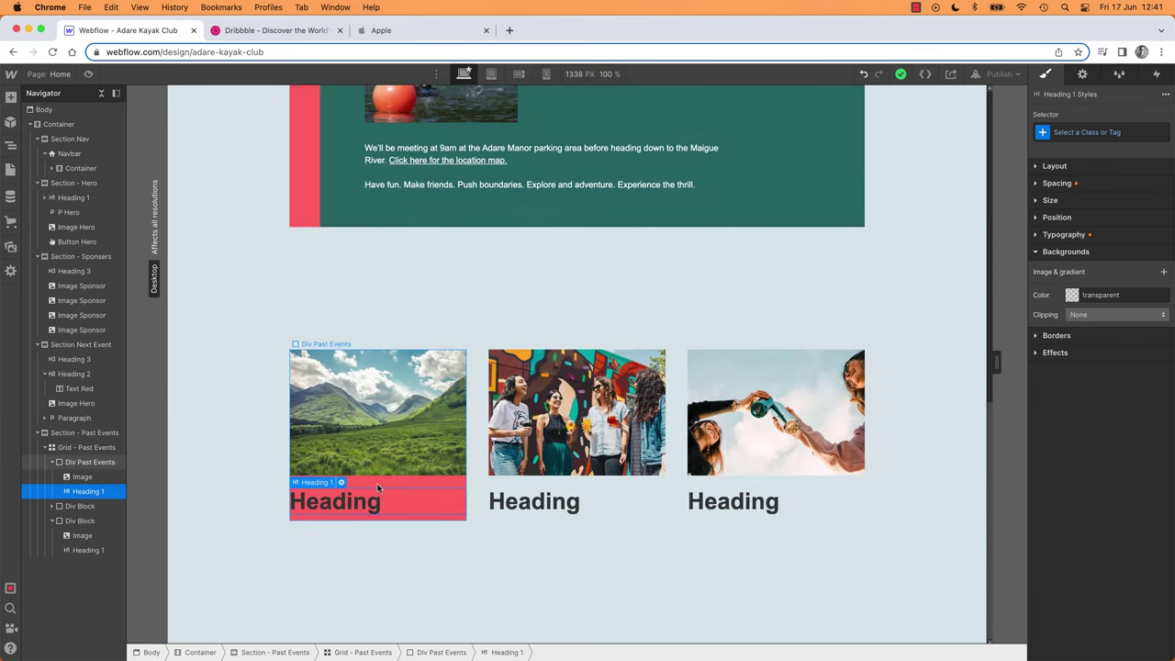
scroll(380, 487, up, 15)
click(484, 204)
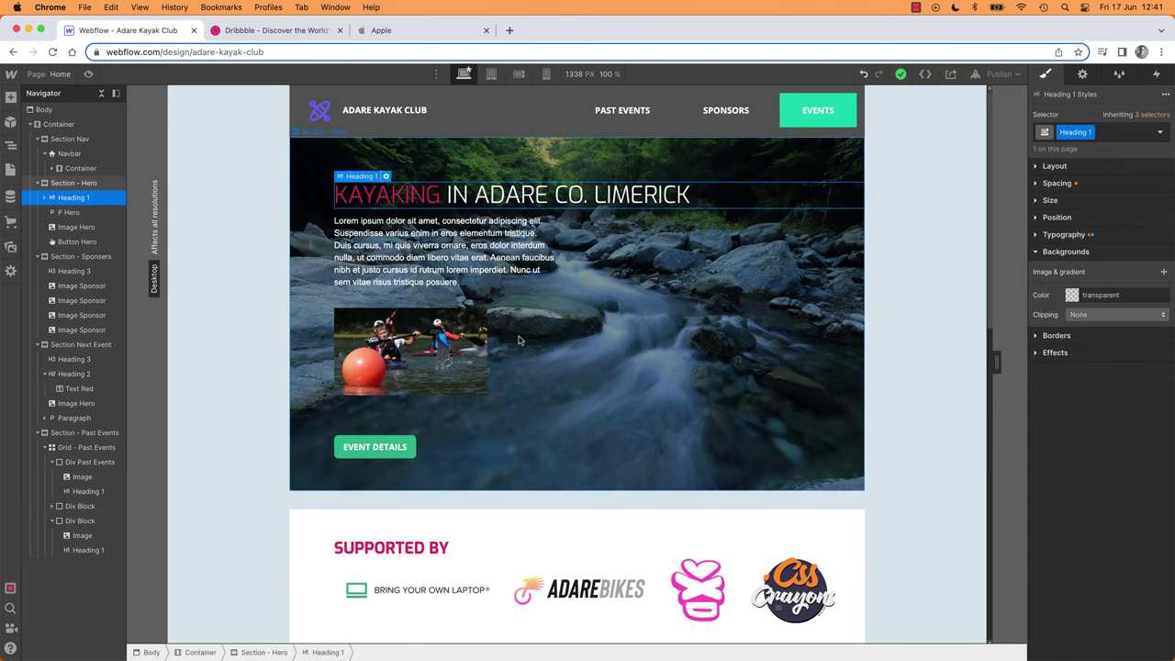
scroll(520, 340, down, 3)
click(461, 553)
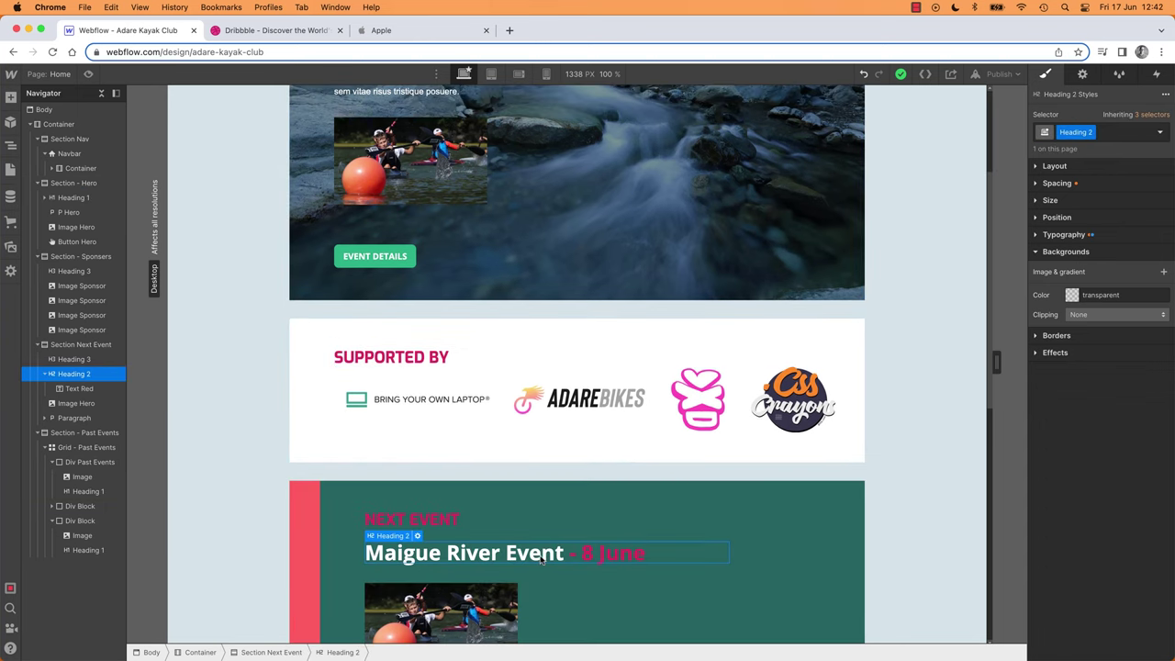
click(442, 522)
scroll(435, 521, down, 8)
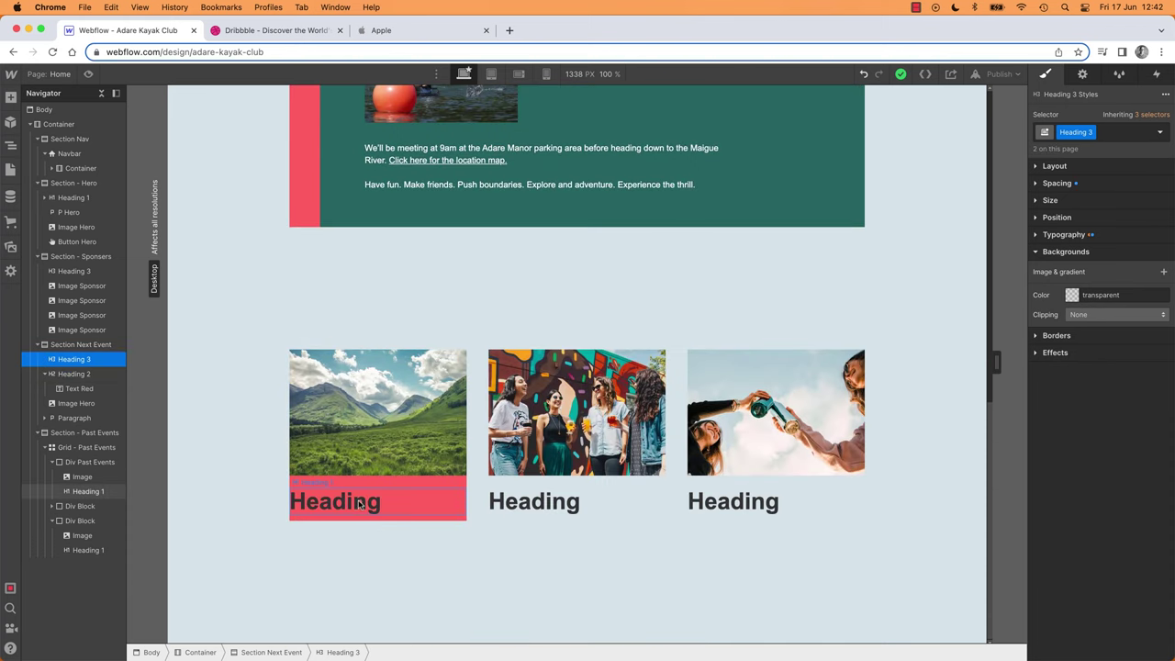
Change the heading under the first past event image to H4 and give it a new class "Heading 4".
click(359, 504)
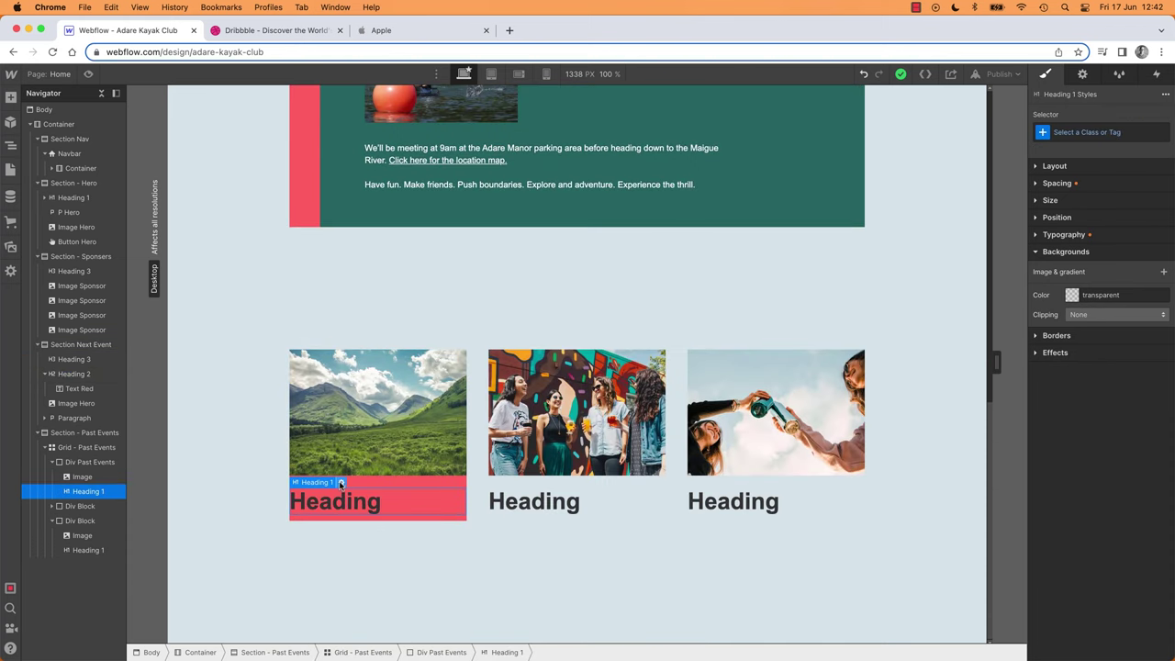
click(341, 484)
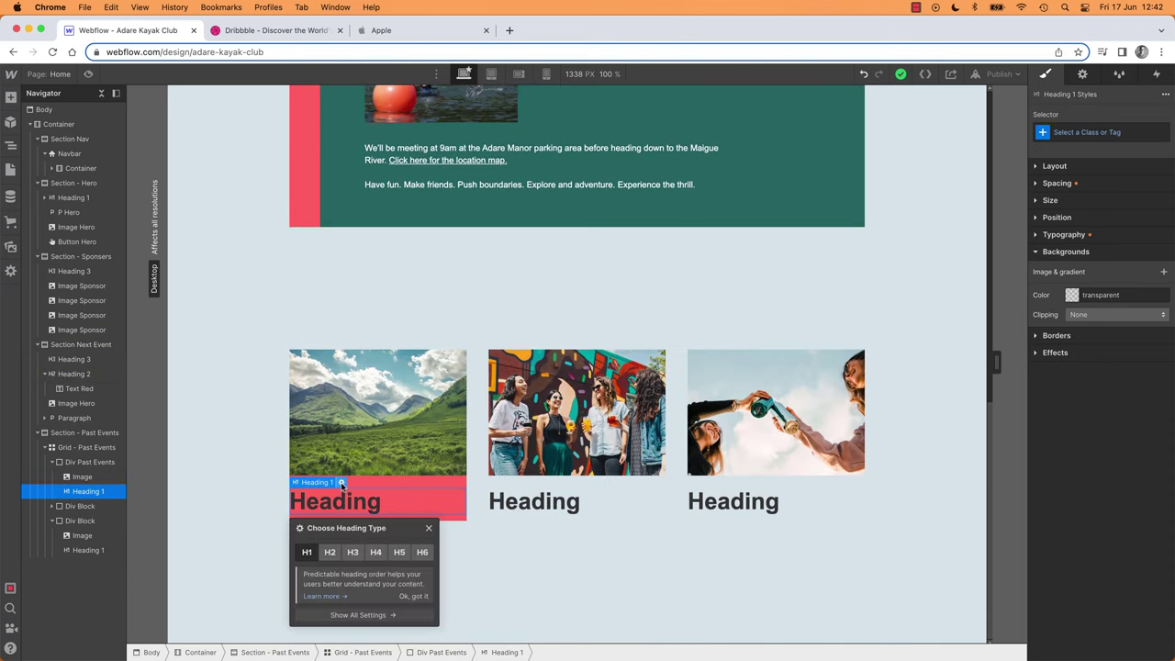
click(383, 557)
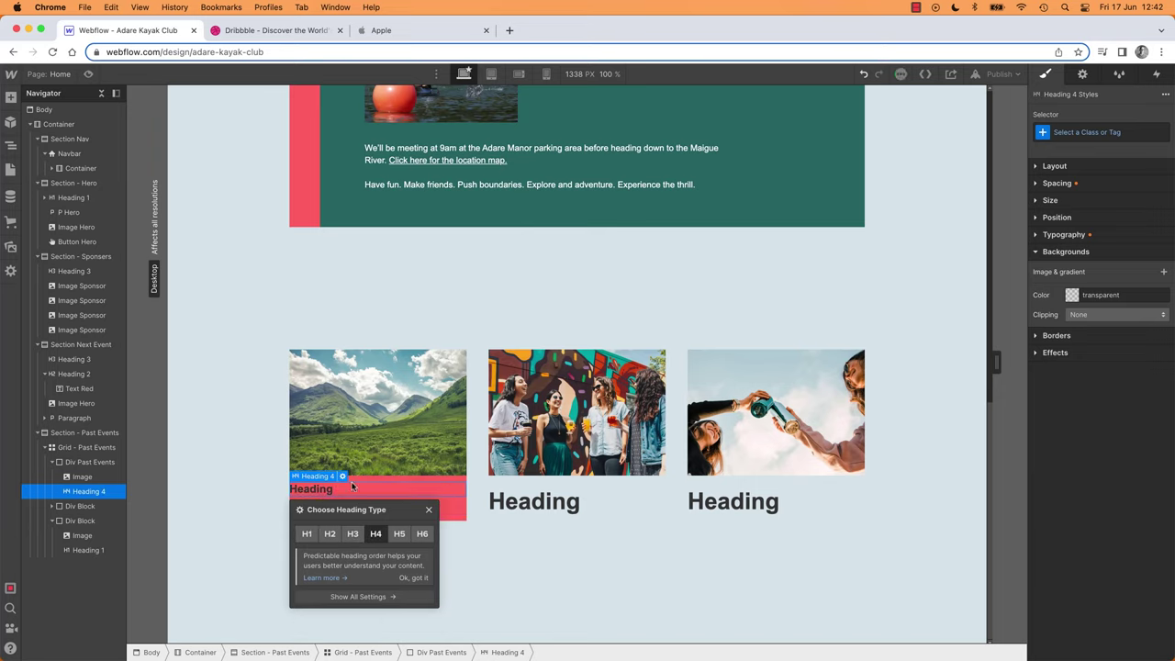
click(1115, 136)
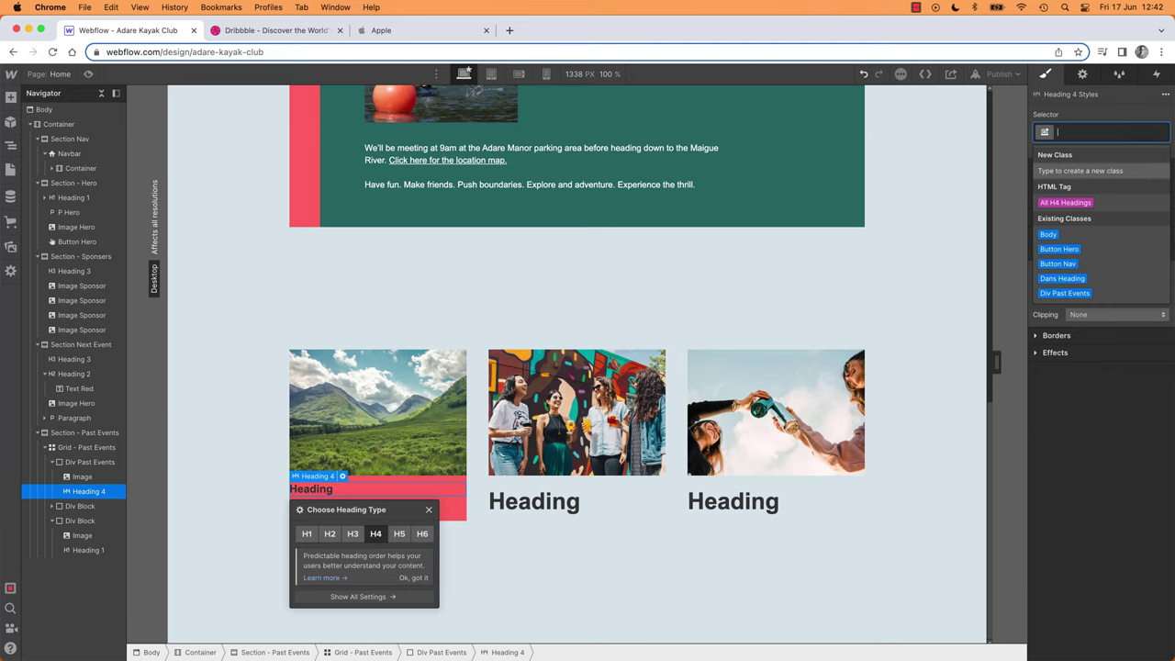
text(Headin)
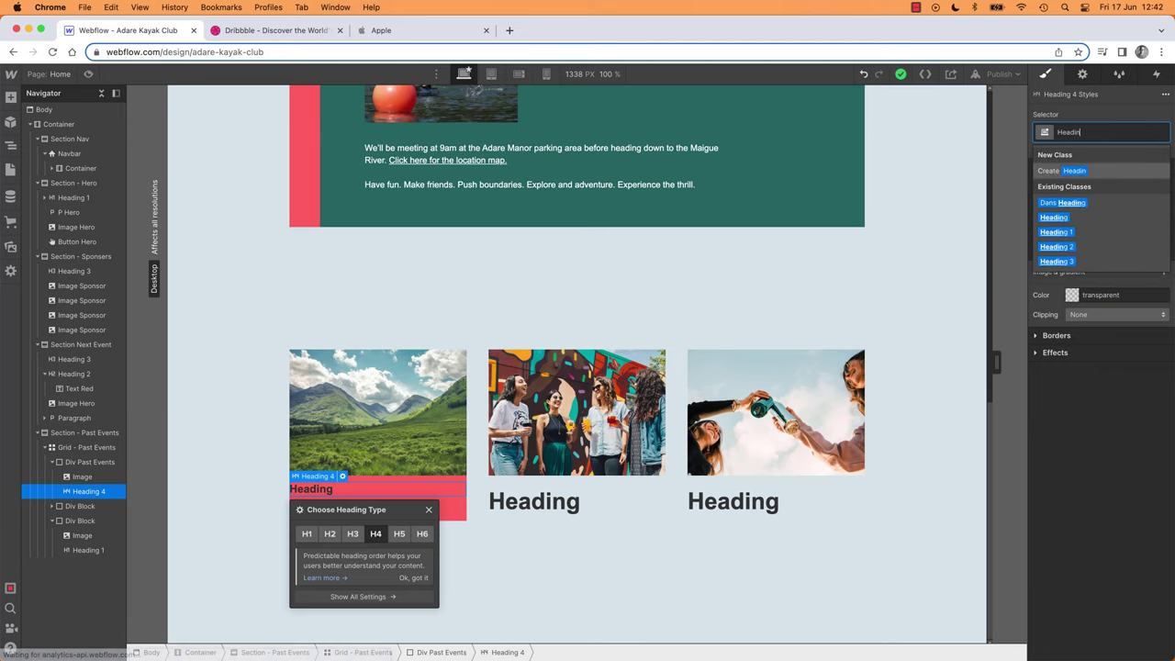
text(g 4)
key(Return)
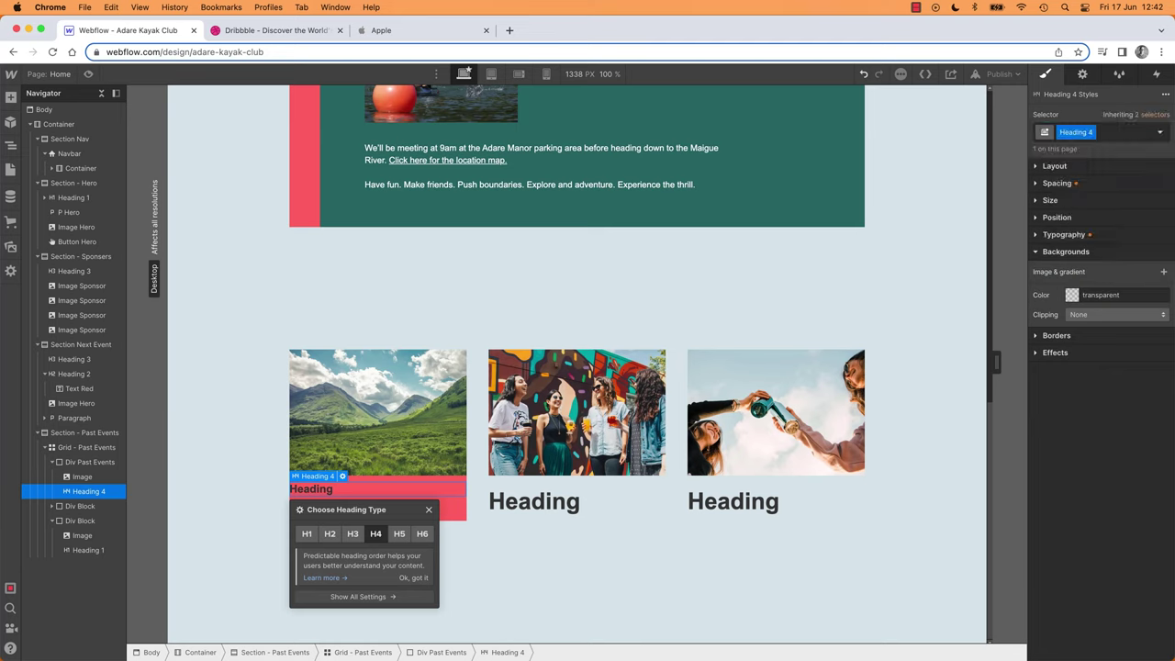
Set the text colour of the Heading 4 class to white (#ffffff).
click(1039, 252)
click(1038, 241)
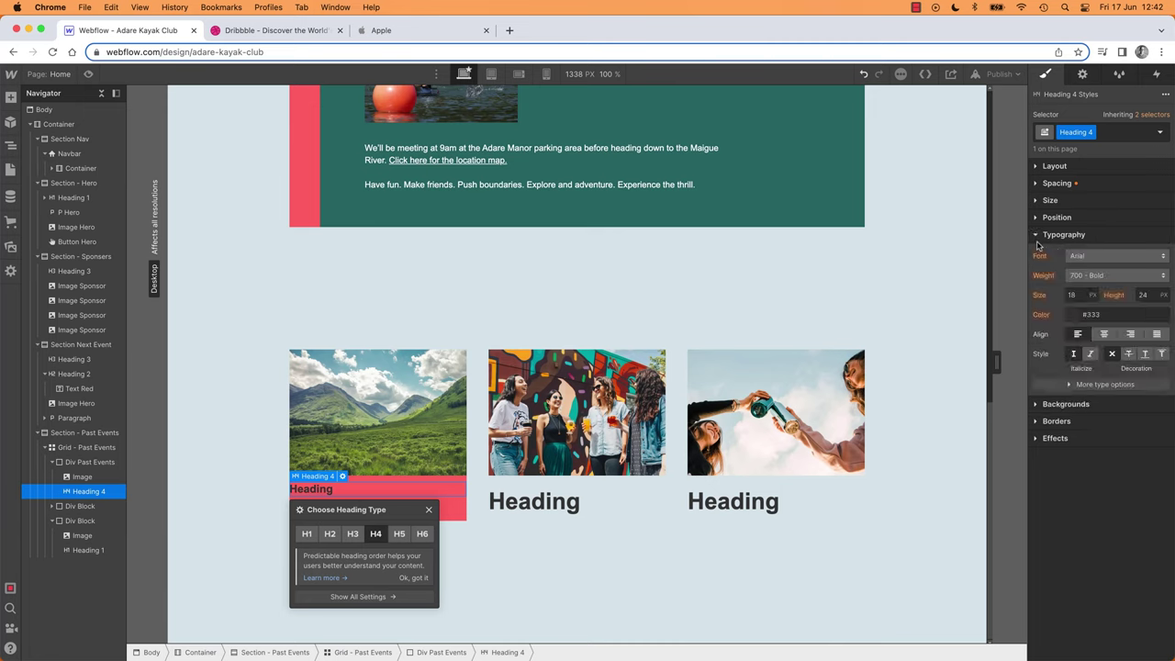
click(1069, 315)
click(1035, 332)
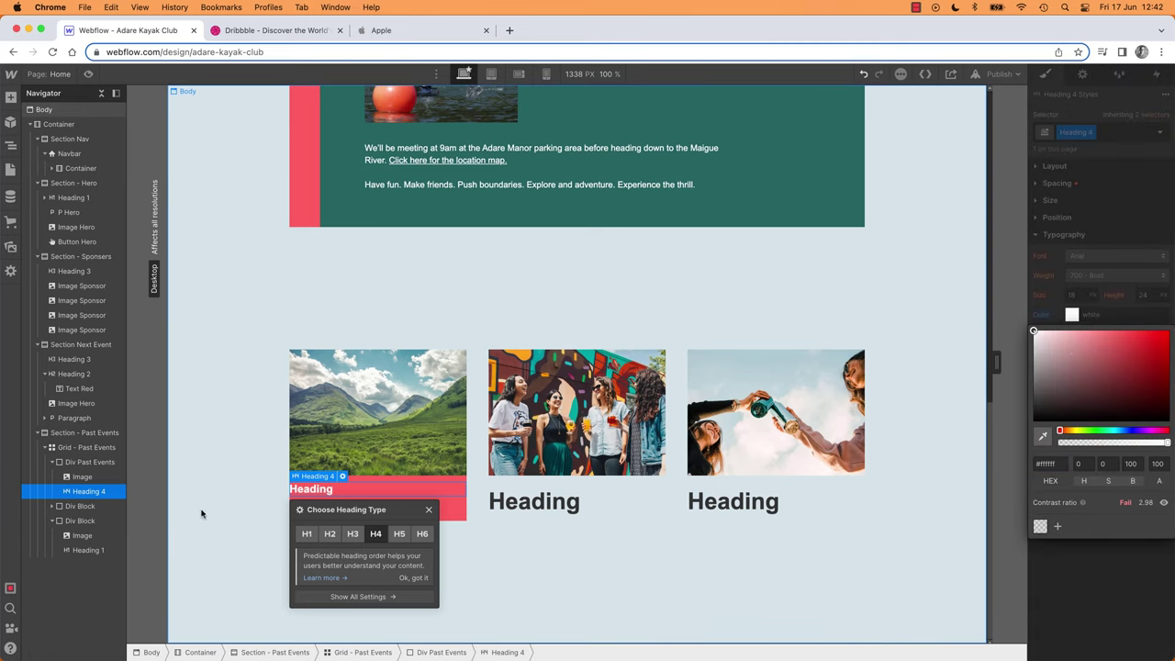
click(1098, 189)
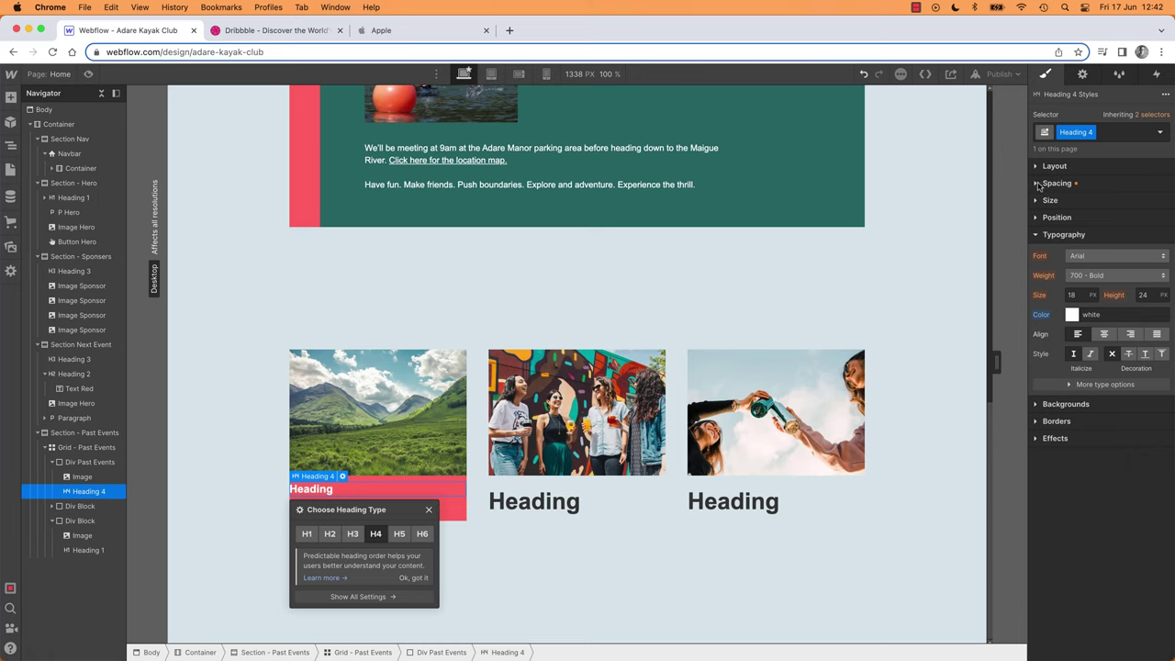
Set the left and right margins of the Heading 4 class to 24 px.
click(1038, 185)
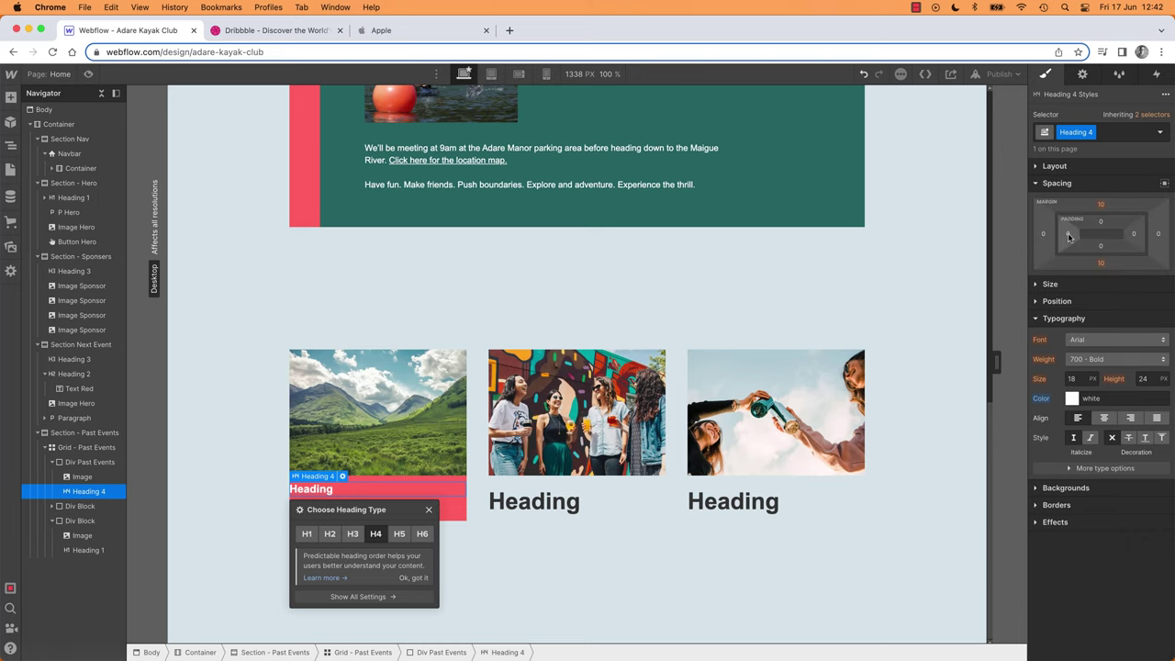
drag(1069, 237, 1035, 242)
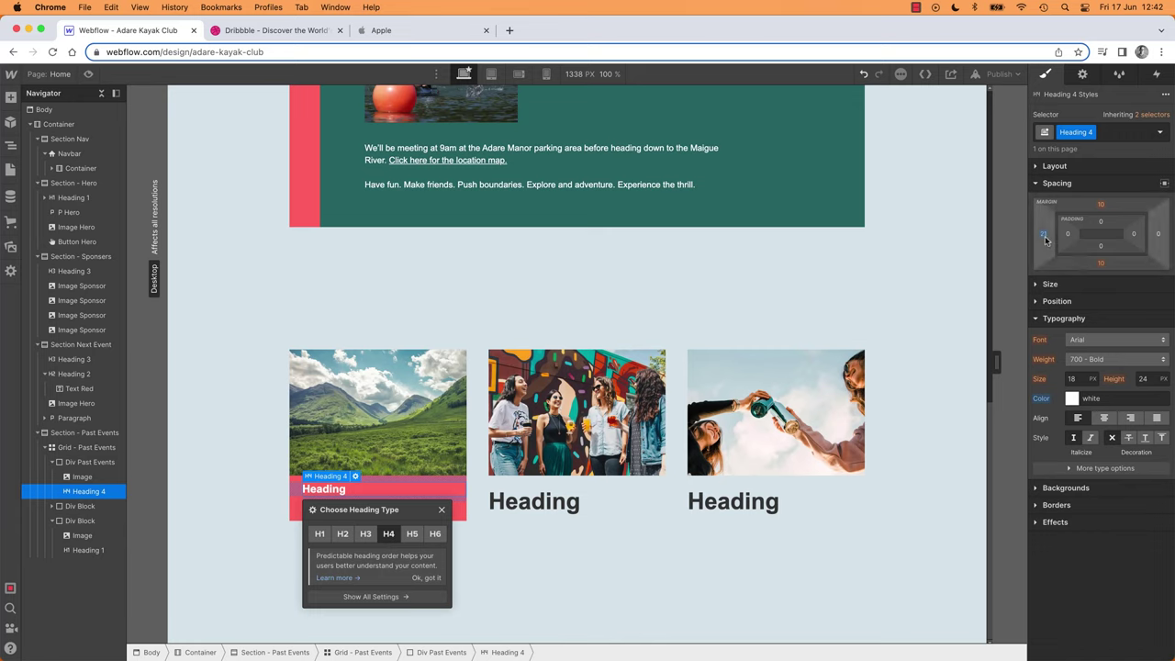
drag(1044, 236, 1047, 236)
Replace the first past event's heading text with "The Adare Kayak Trip to the Mountains".
double_click(351, 489)
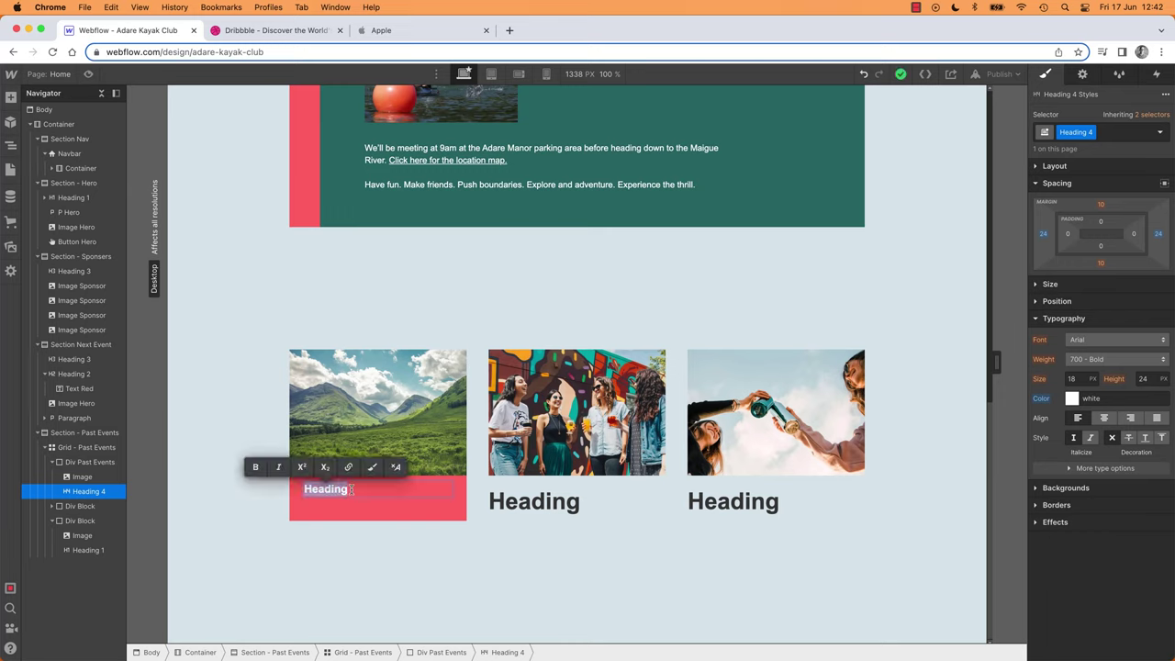
text(The Adare Kayak Trip to)
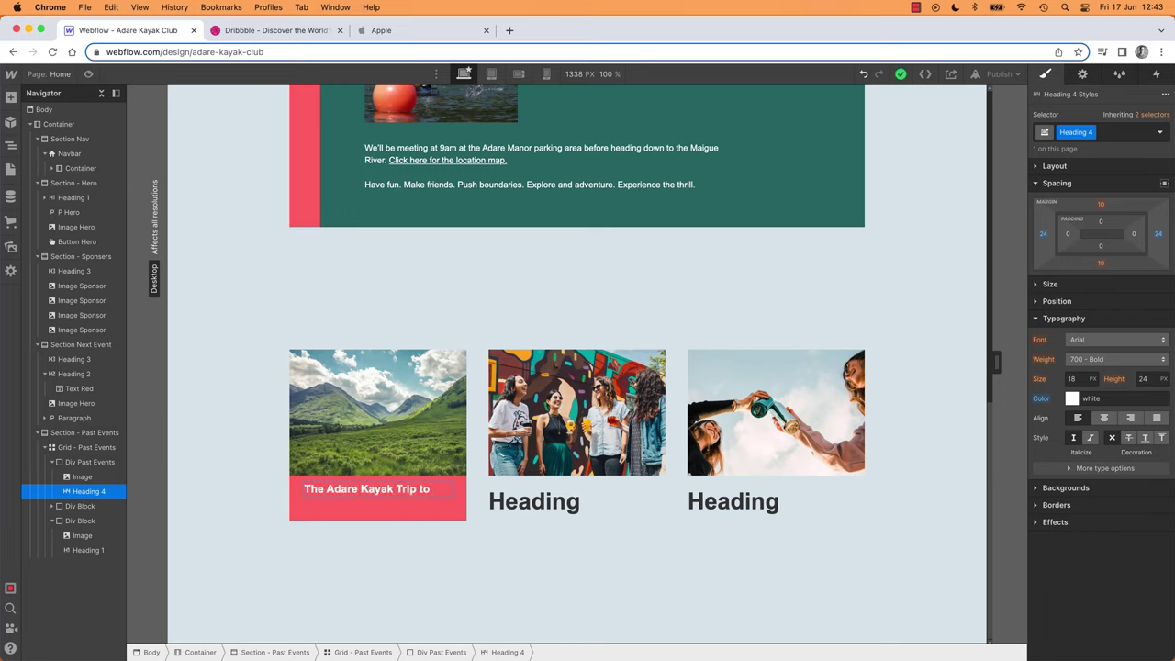
text( the Mountains)
click(260, 475)
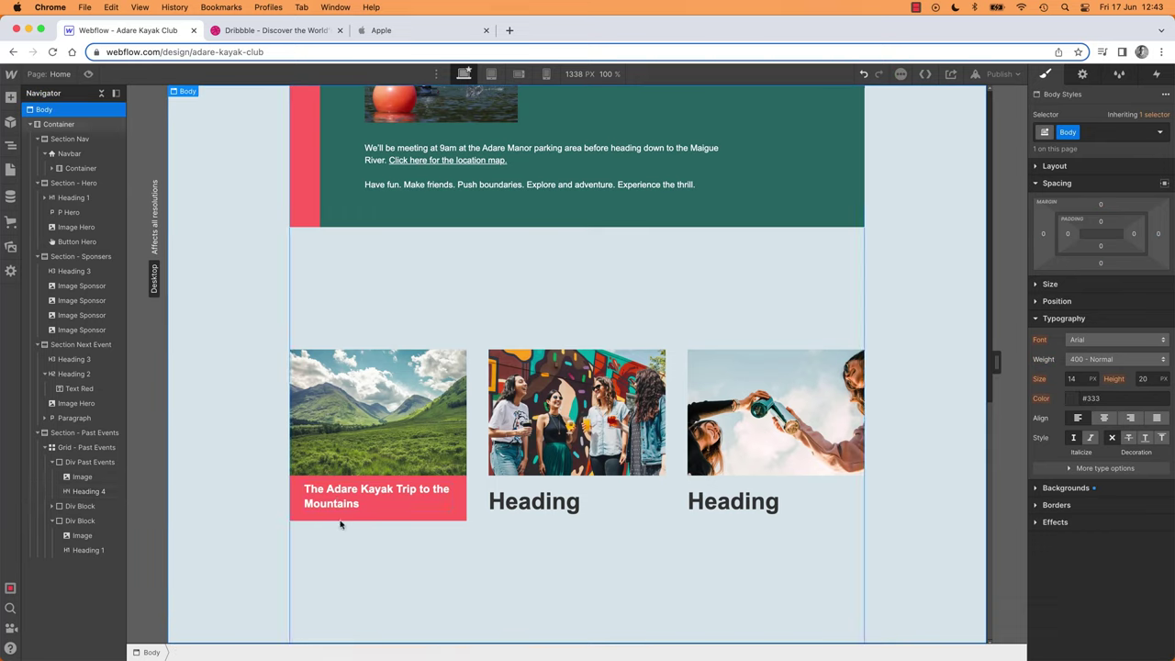
click(368, 504)
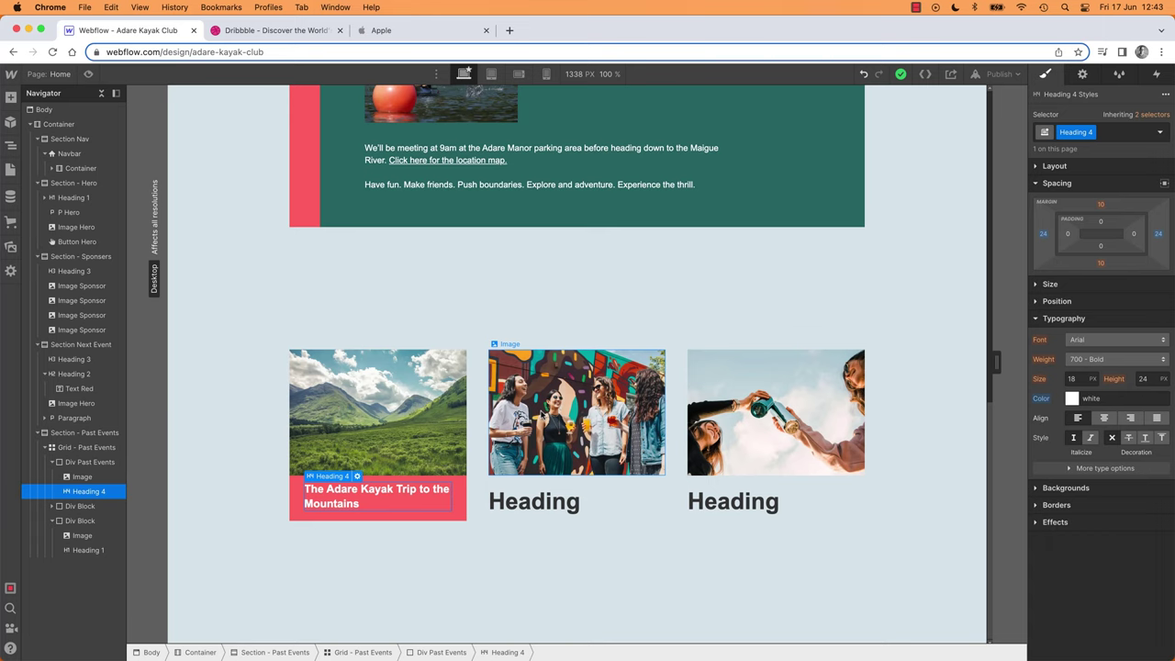
Apply the existing class "Div Past Events" to the second Div Block in the past events grid.
click(548, 430)
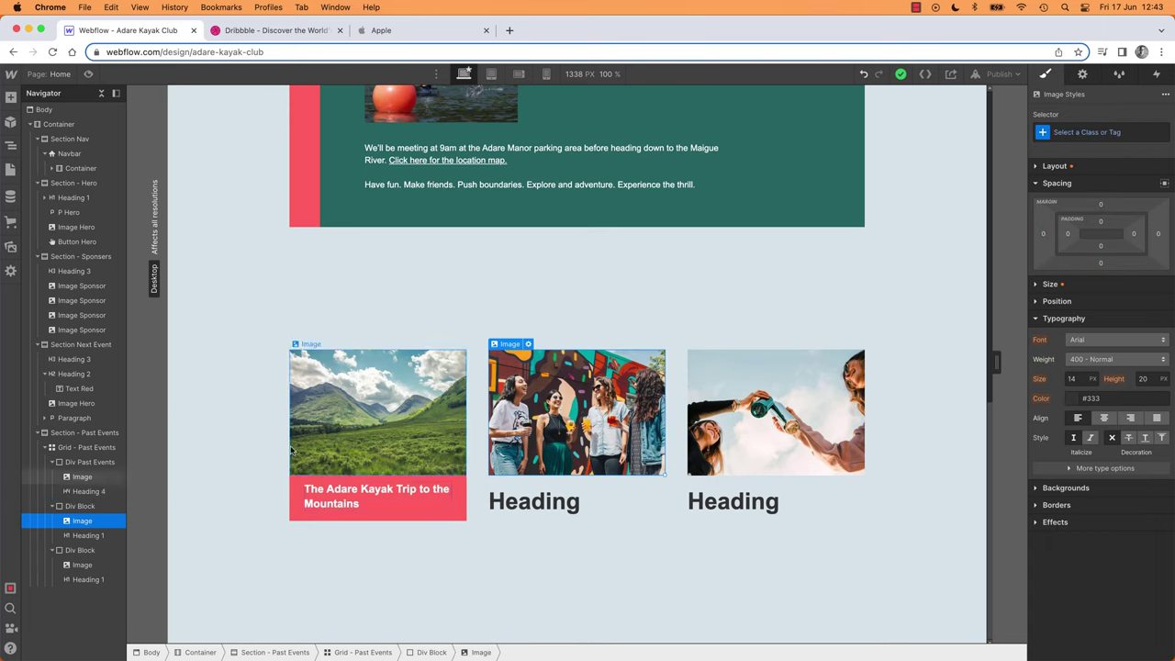
click(85, 506)
click(1094, 130)
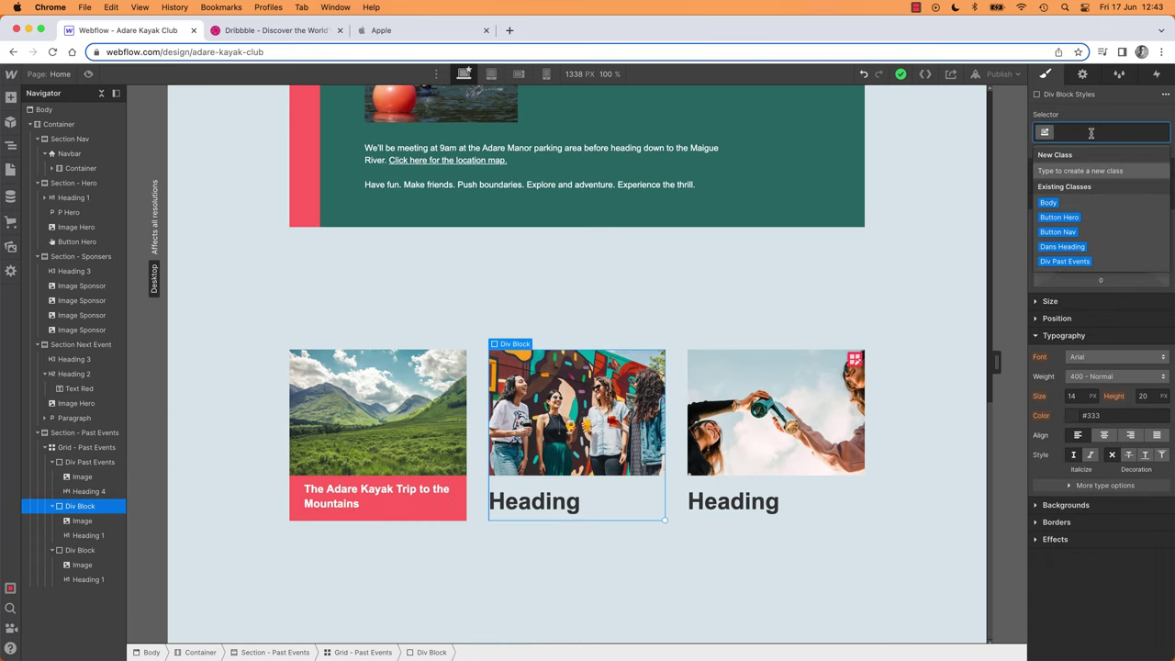
text(di)
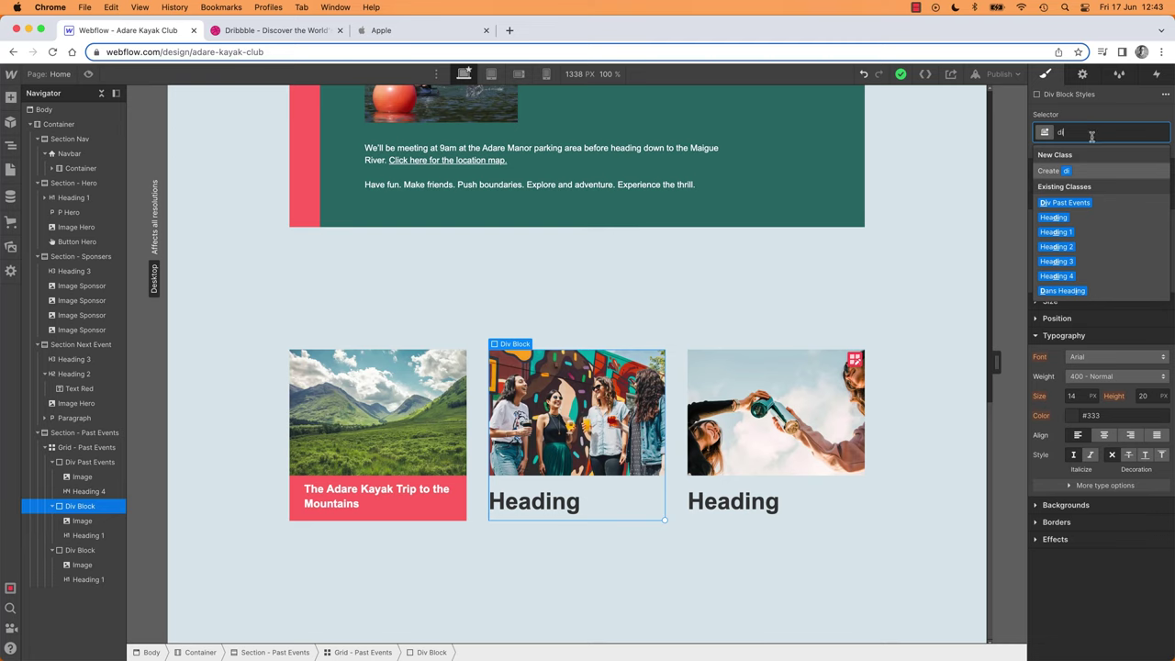
click(1084, 203)
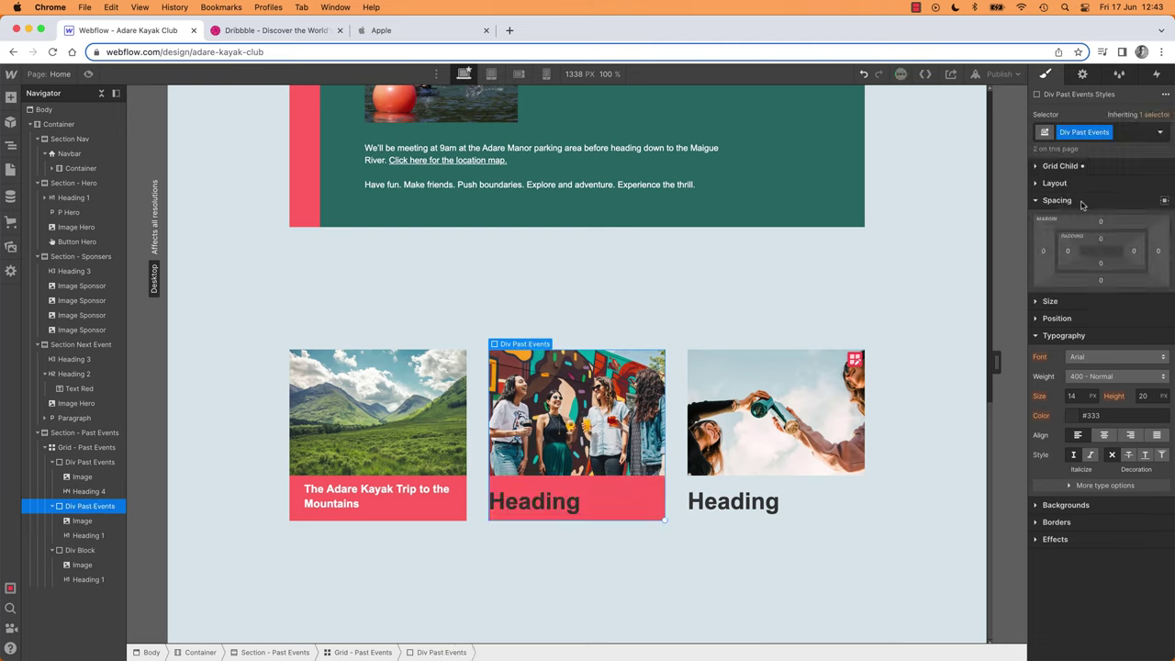
Apply the existing class "Div Past Events" to the third Div Block in the past events grid.
click(782, 386)
click(1088, 132)
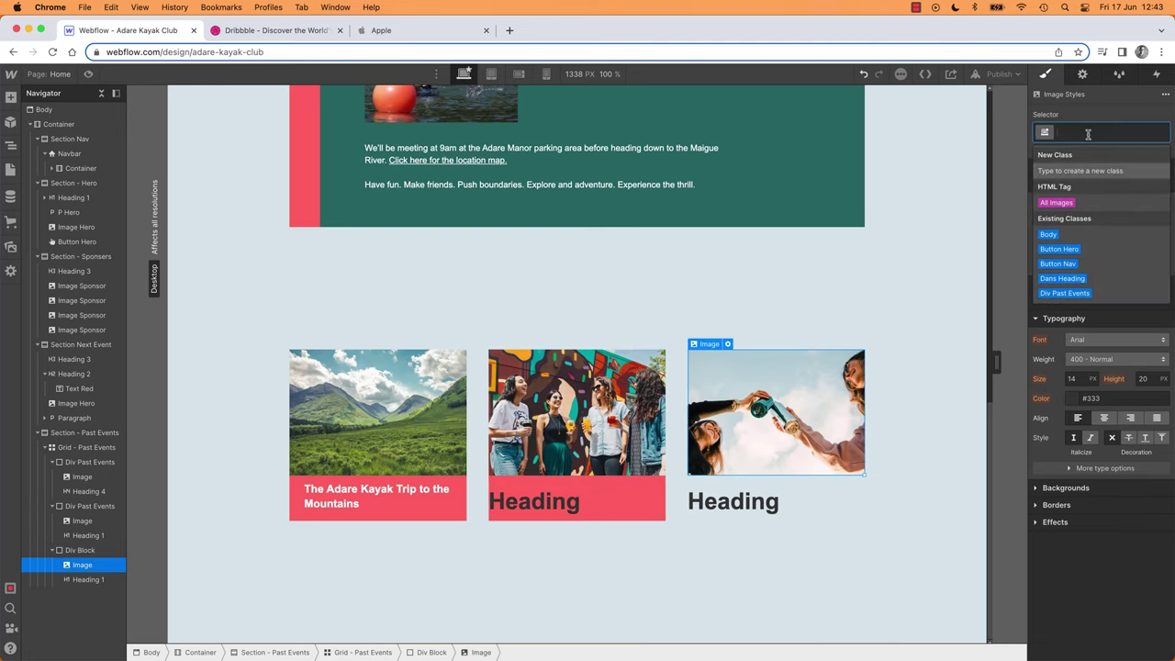
click(80, 550)
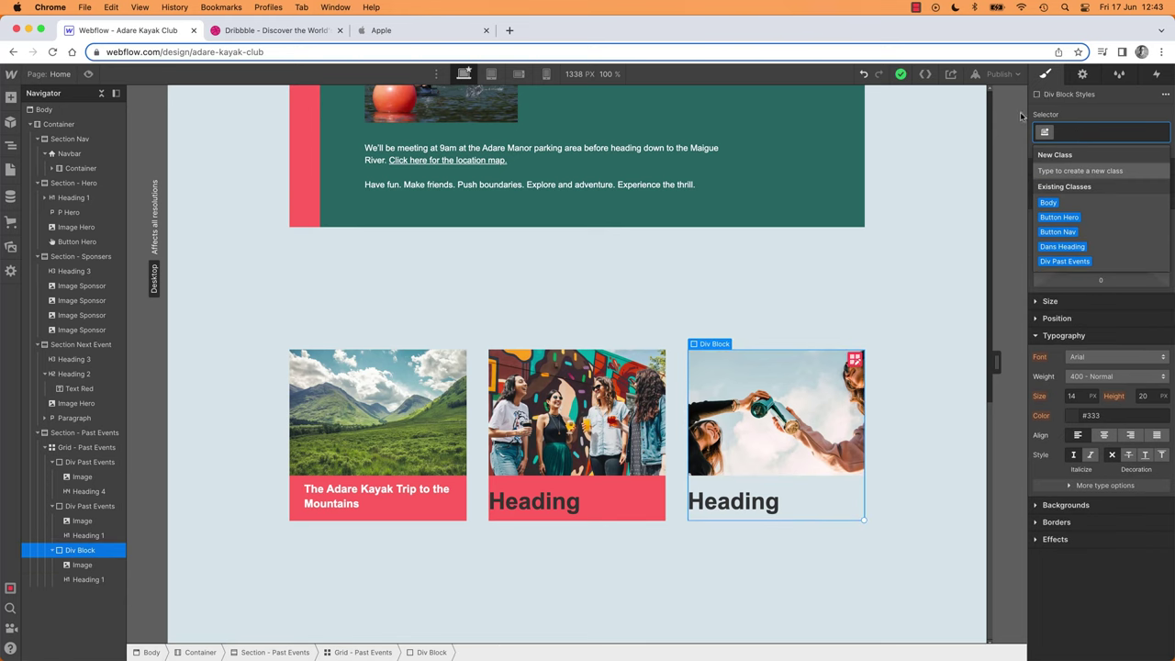
text(div)
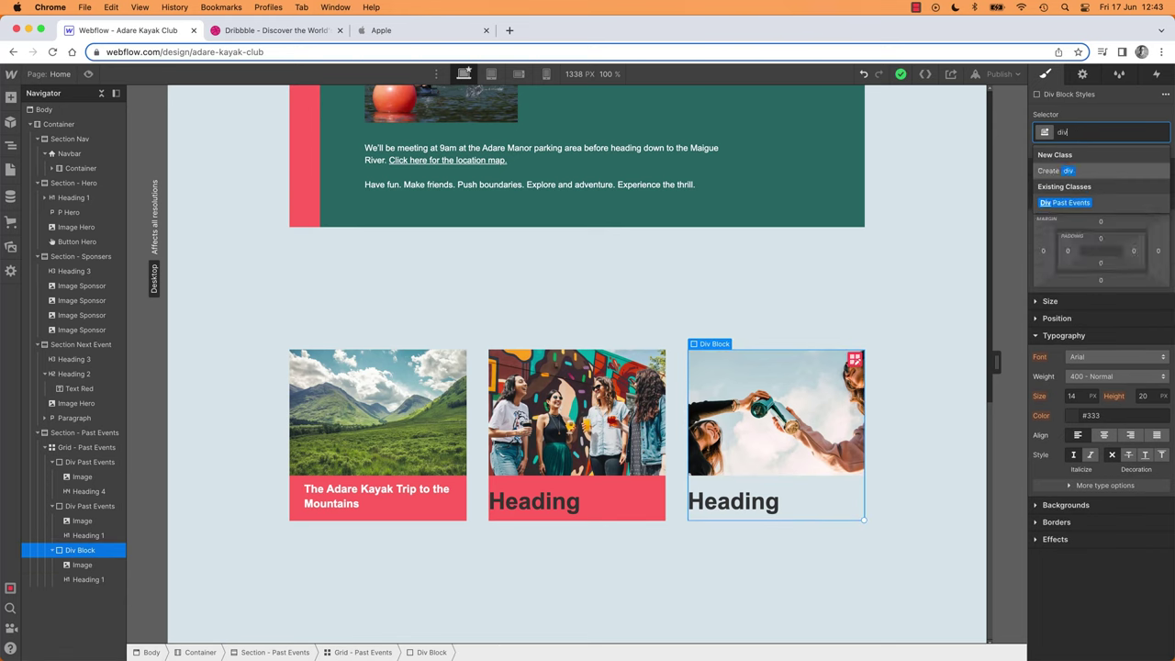
click(1065, 203)
Change the heading under the second past event image to heading type H4.
click(539, 507)
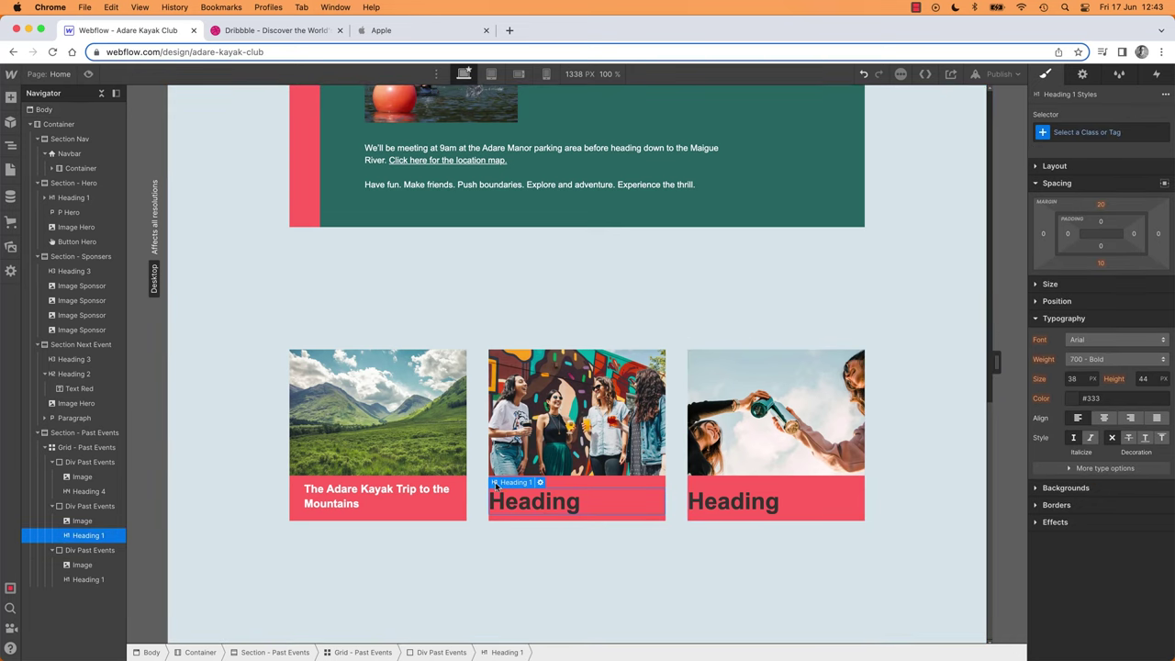
click(539, 483)
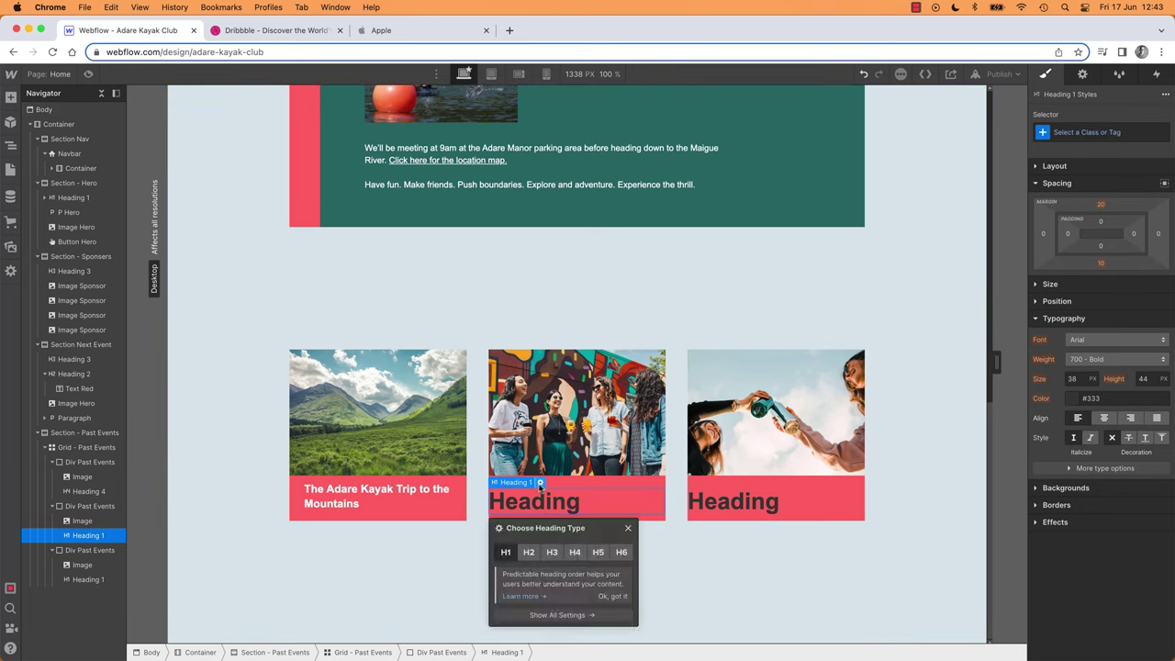
click(575, 552)
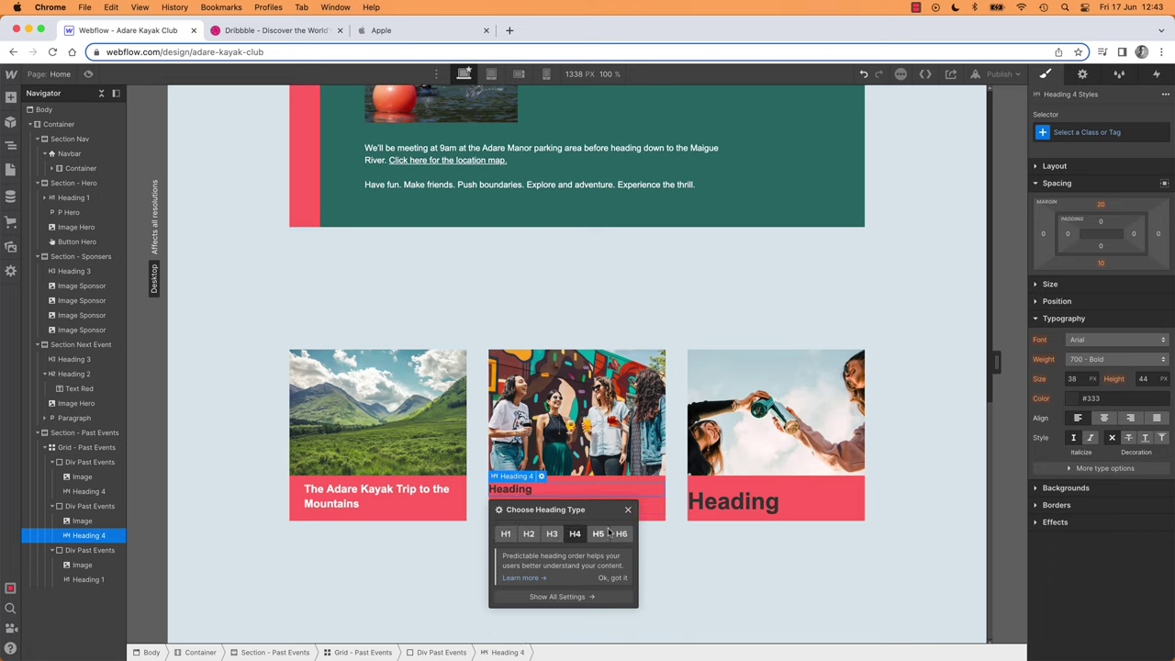
Apply the existing class "Heading 4" to the heading under the third past event image.
click(734, 504)
click(1060, 133)
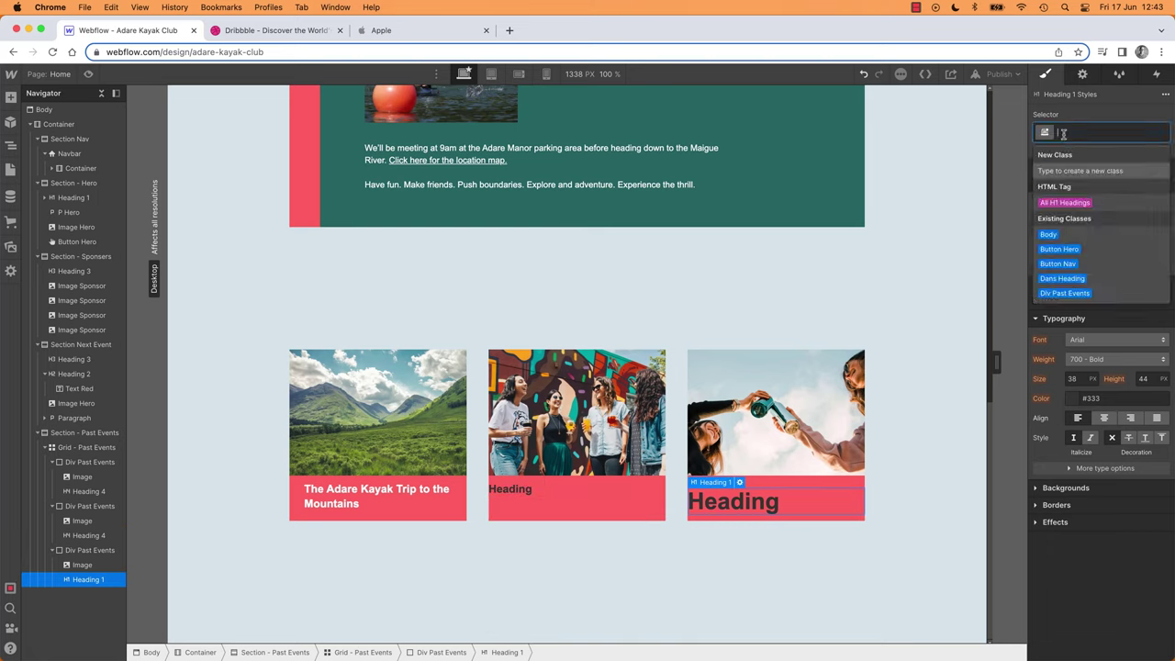
text(hea)
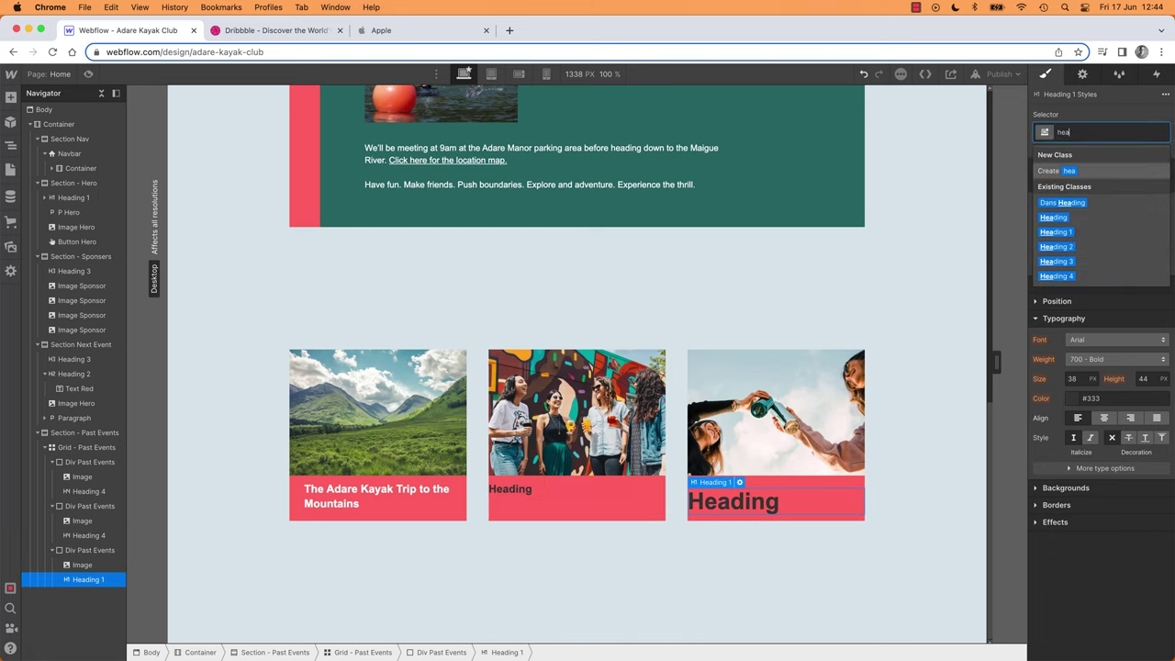
click(1056, 276)
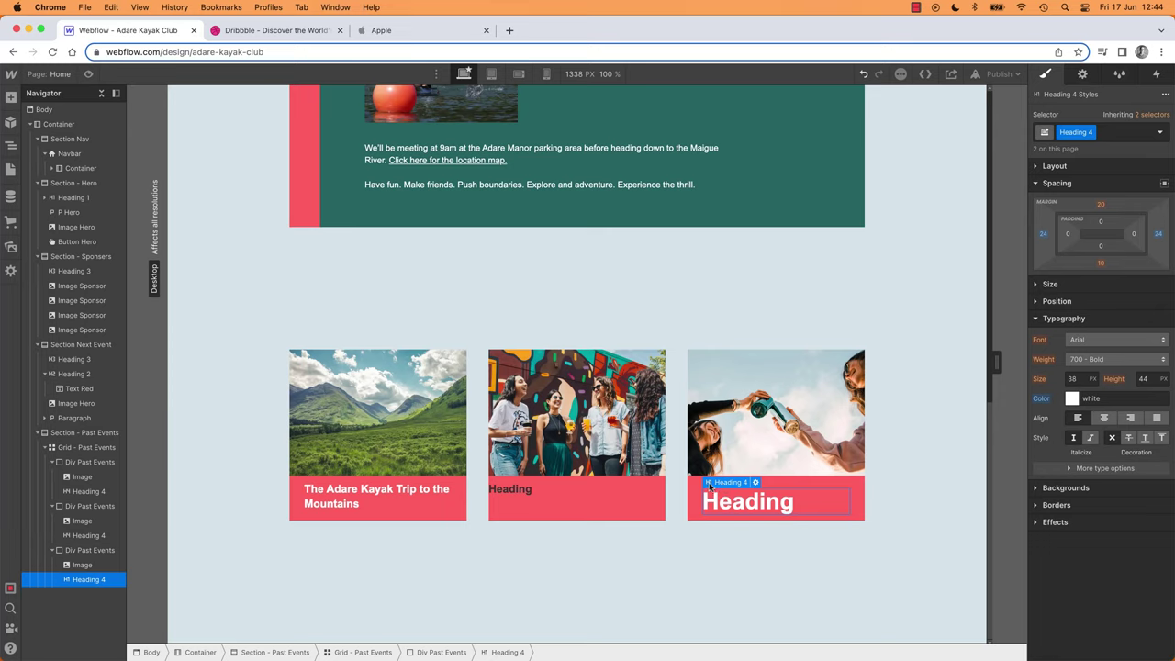
Change the heading under the third past event image to heading type H4.
mouse_move(710, 483)
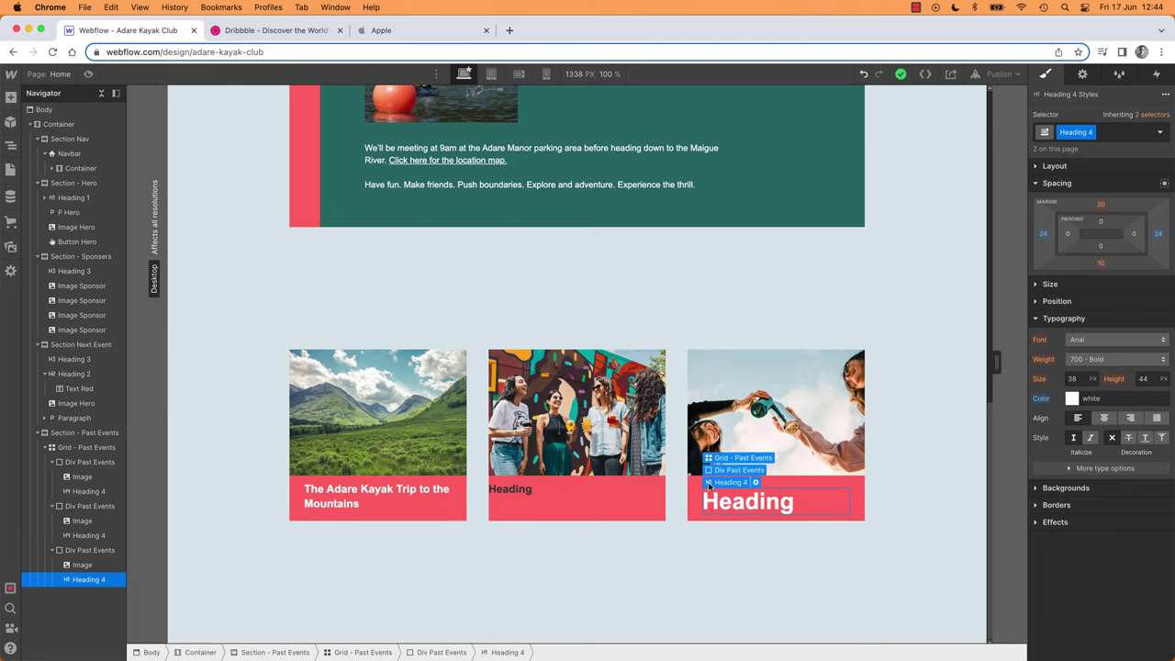
click(755, 484)
click(790, 551)
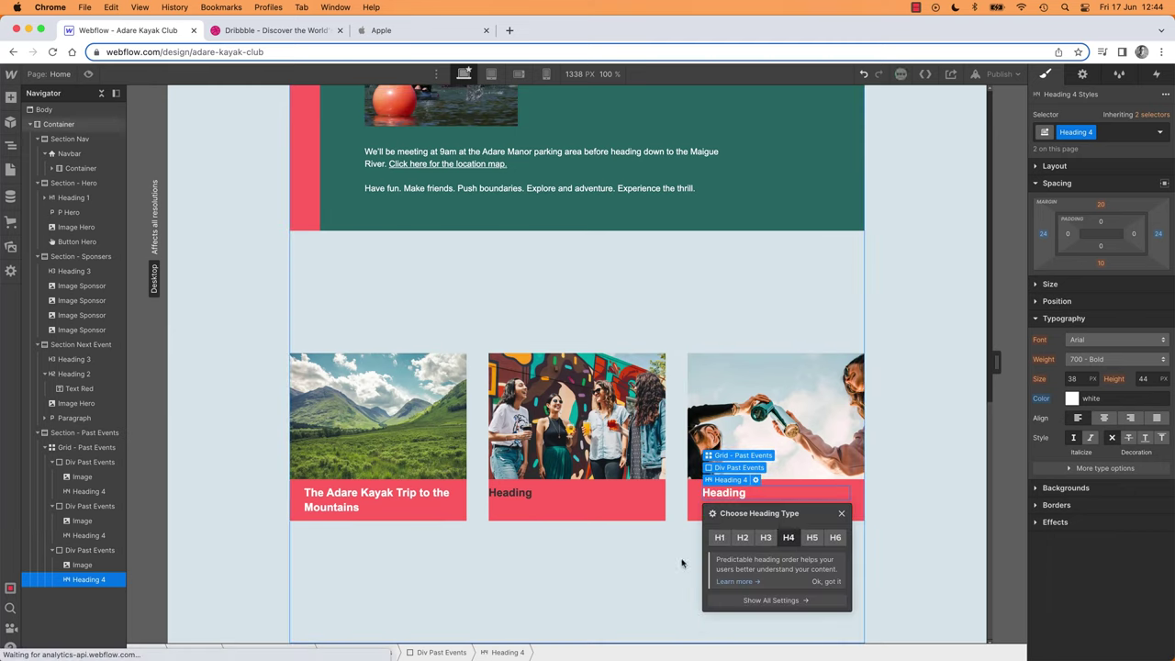
Apply the existing class "Heading 4" to the heading under the second past event image.
click(521, 501)
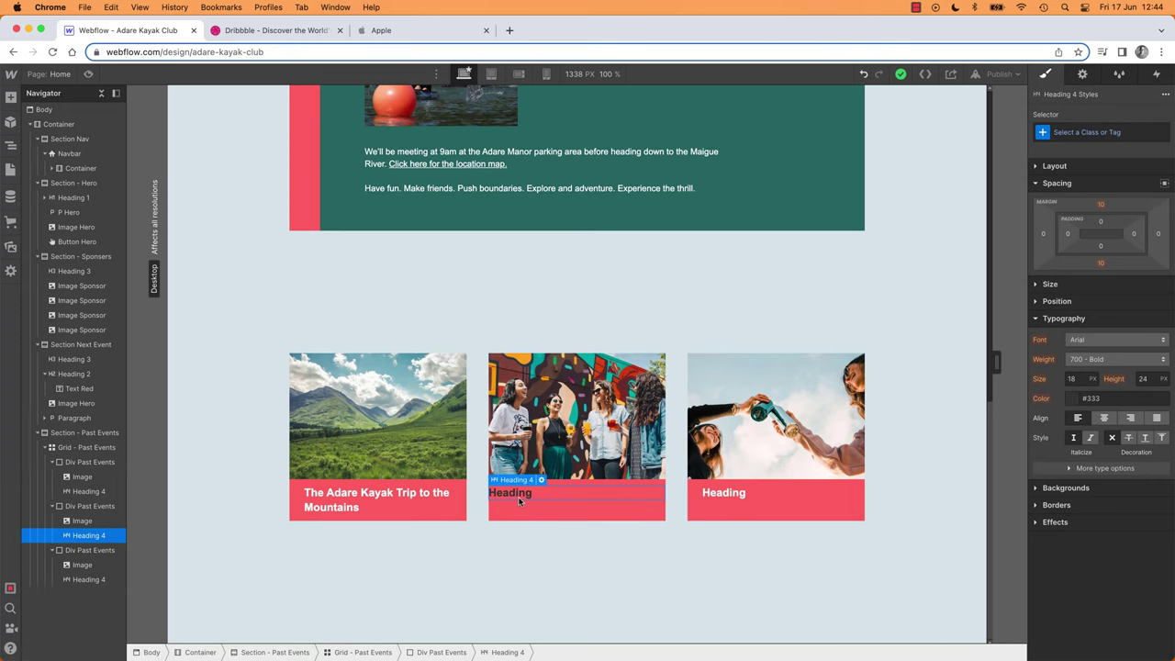
click(1074, 133)
text(headin)
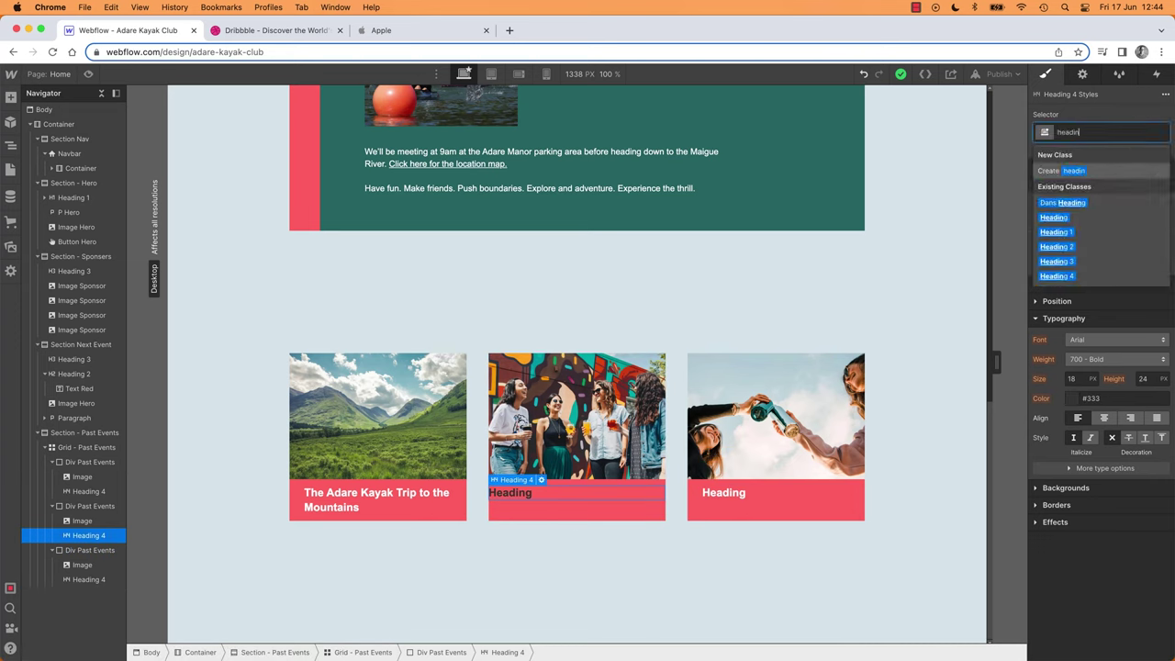
click(1069, 276)
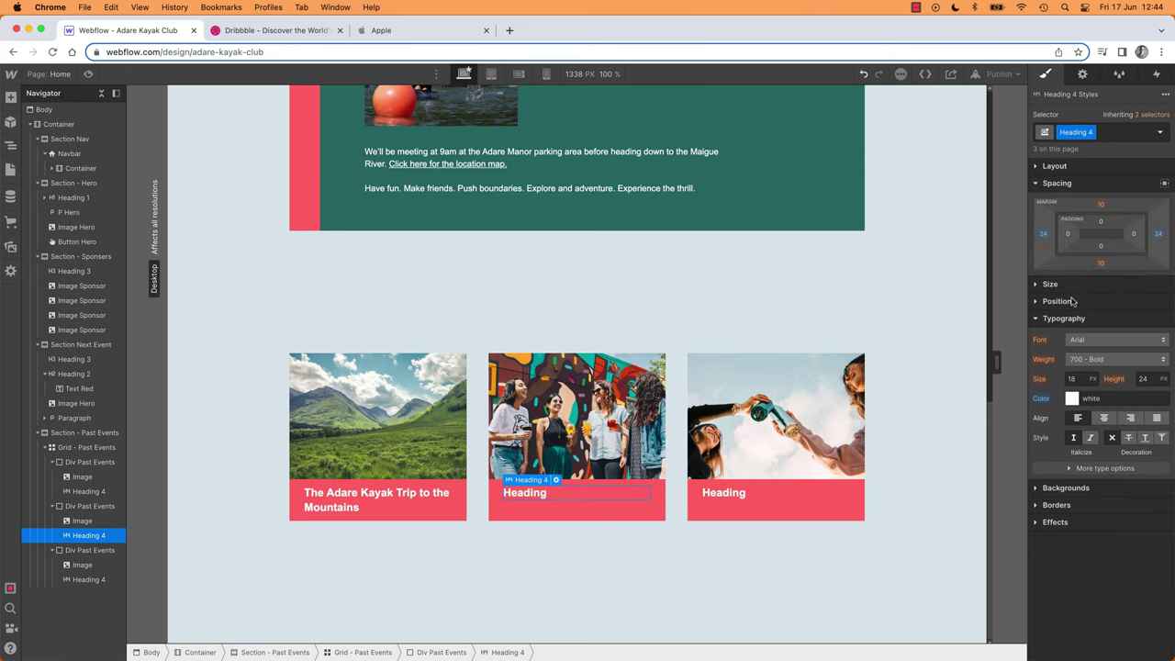
Replace the heading text under the second past event image with "Summer 2023 Fundraising Event".
double_click(545, 493)
text(Sample)
key(BackSpace)
key(BackSpace)
key(BackSpace)
key(BackSpace)
key(BackSpace)
key(BackSpace)
text(Fundra)
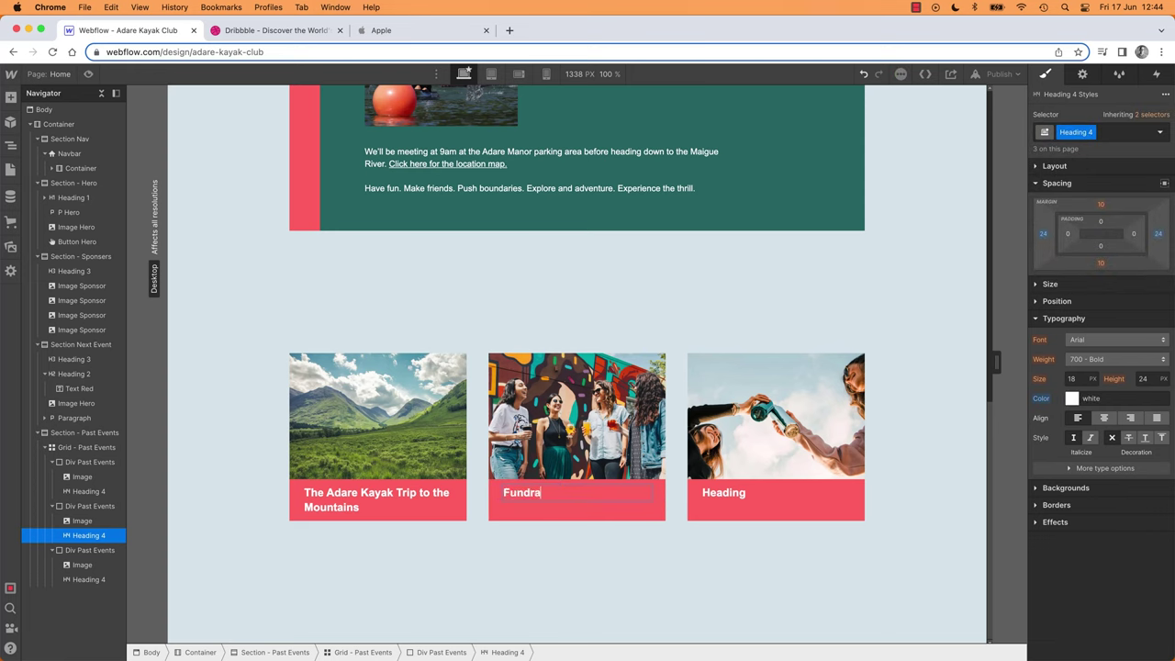
text(ising EventSummer 2023)
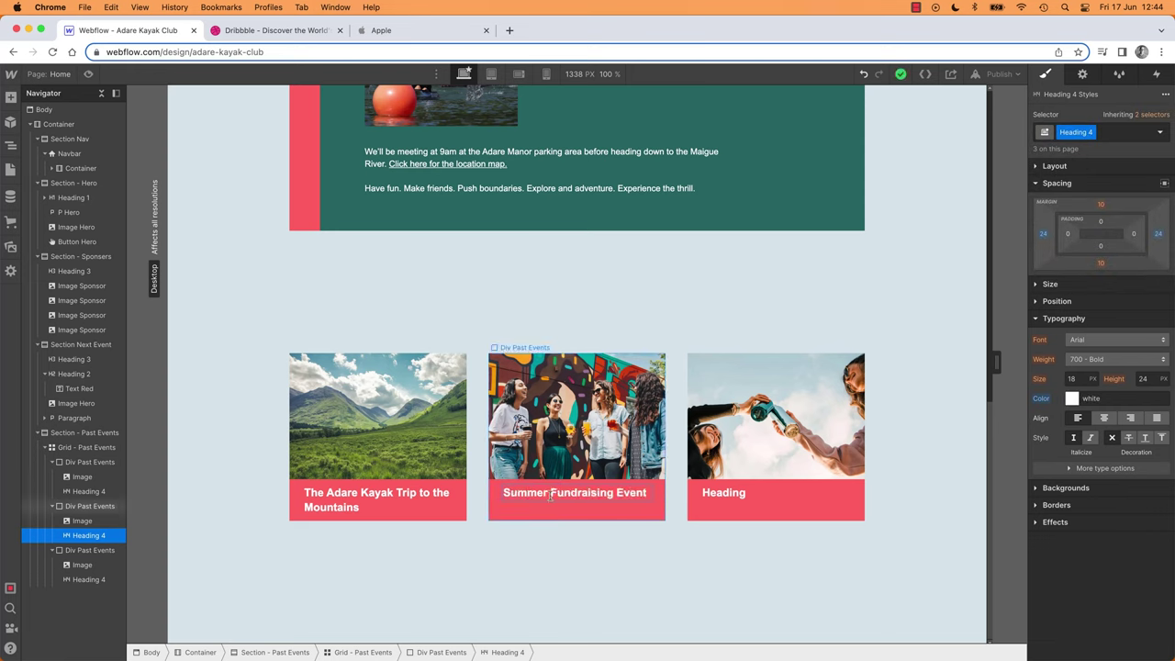
Replace the heading text under the third past event image with "Wicklow Road Trip".
double_click(725, 493)
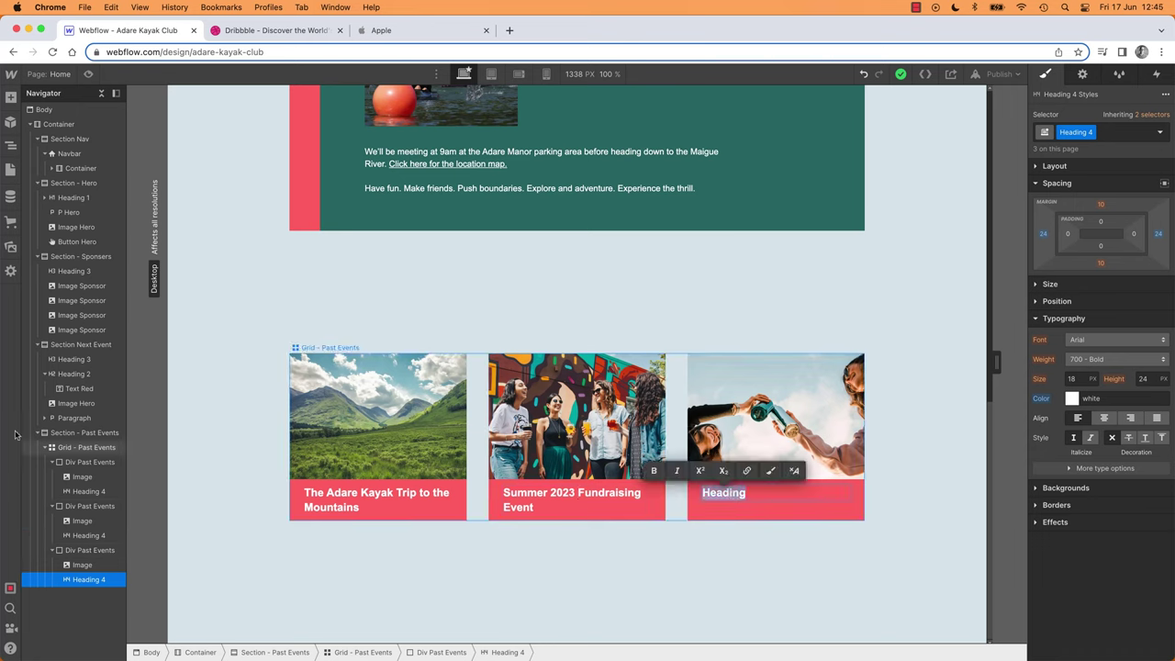
text(Wicklow Road Trip)
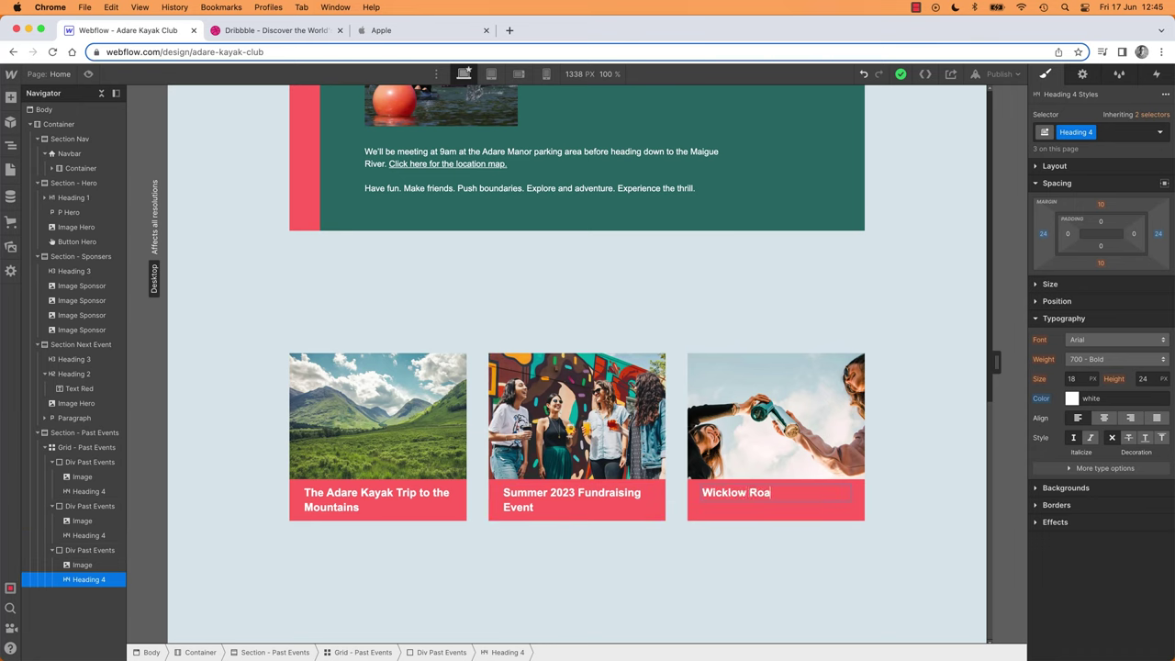
click(899, 573)
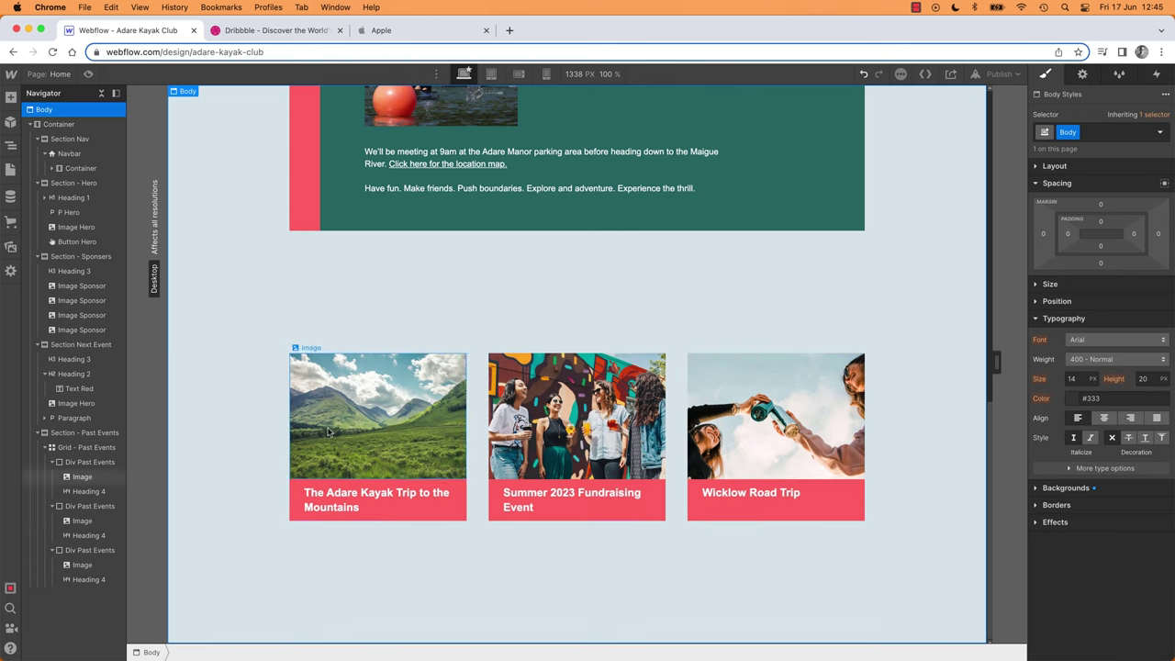
Check the Past Events title and cards in the Hi Fi.jpeg reference in Preview, and return to the page in Chrome.
key(super+Tab)
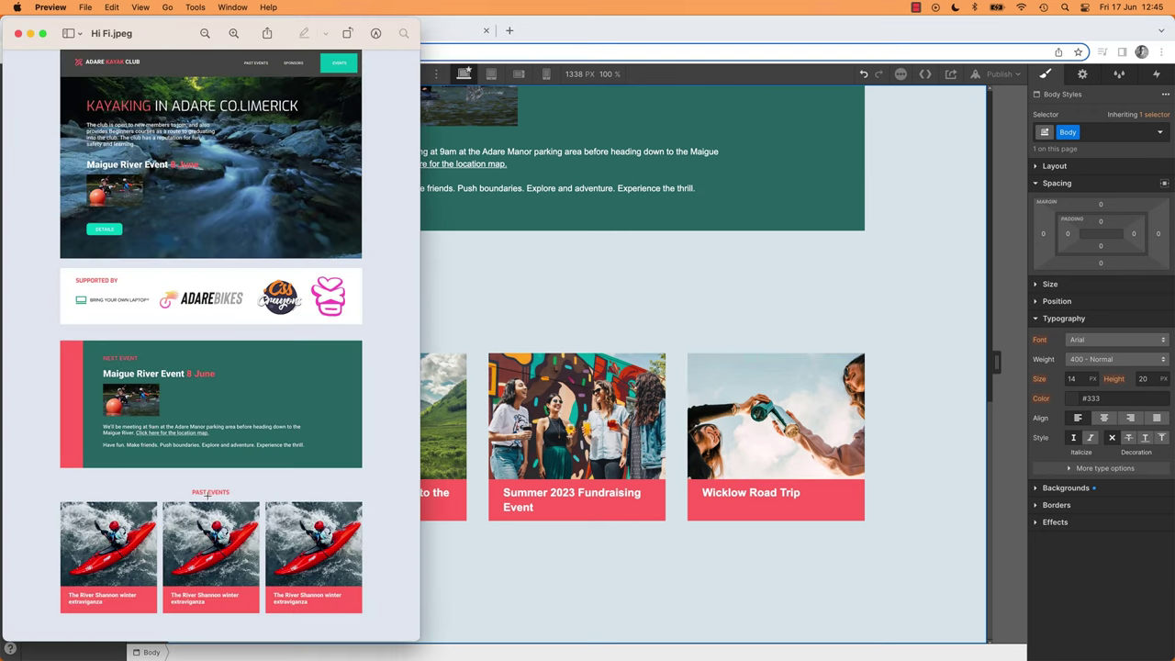
key(super+Tab)
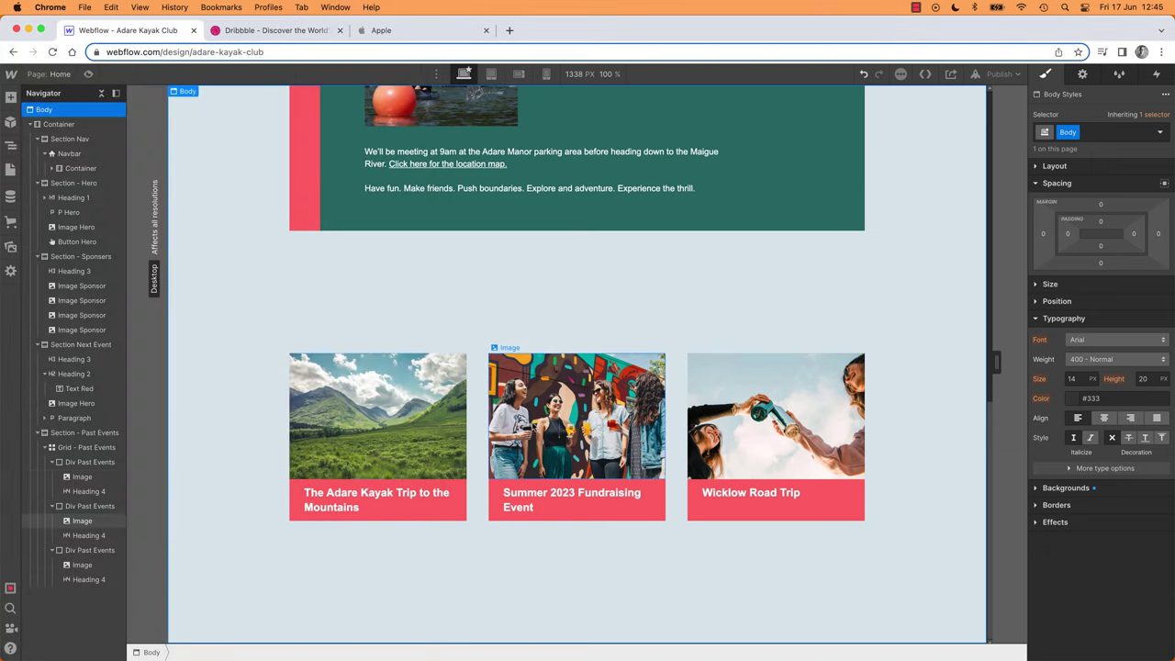
click(551, 427)
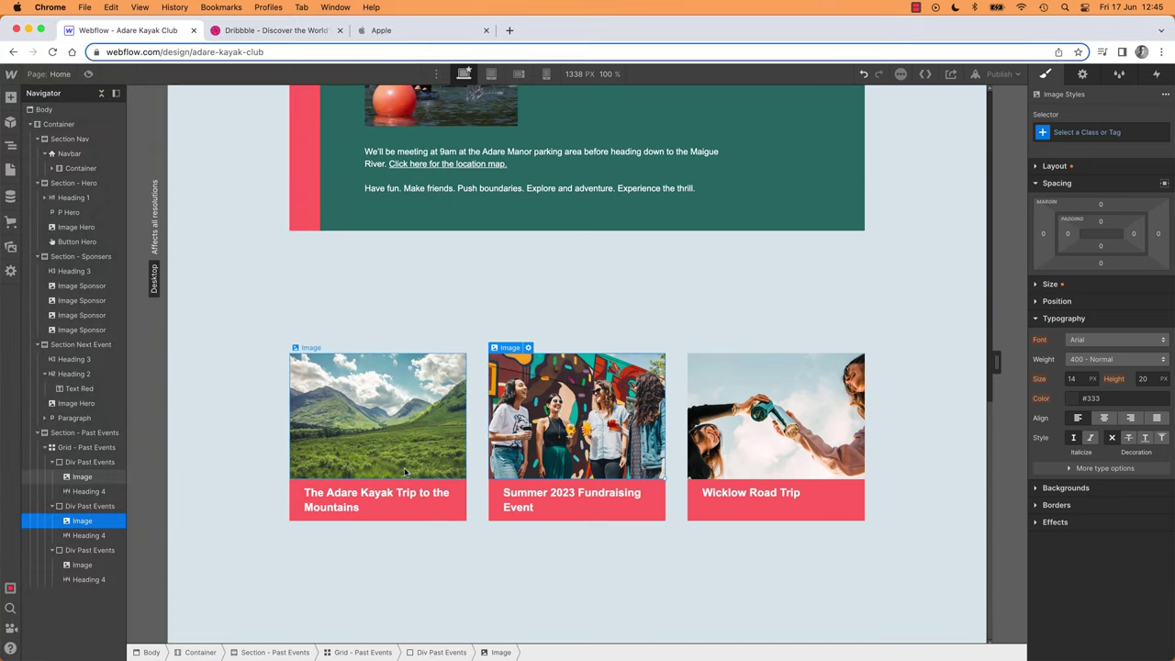
click(94, 508)
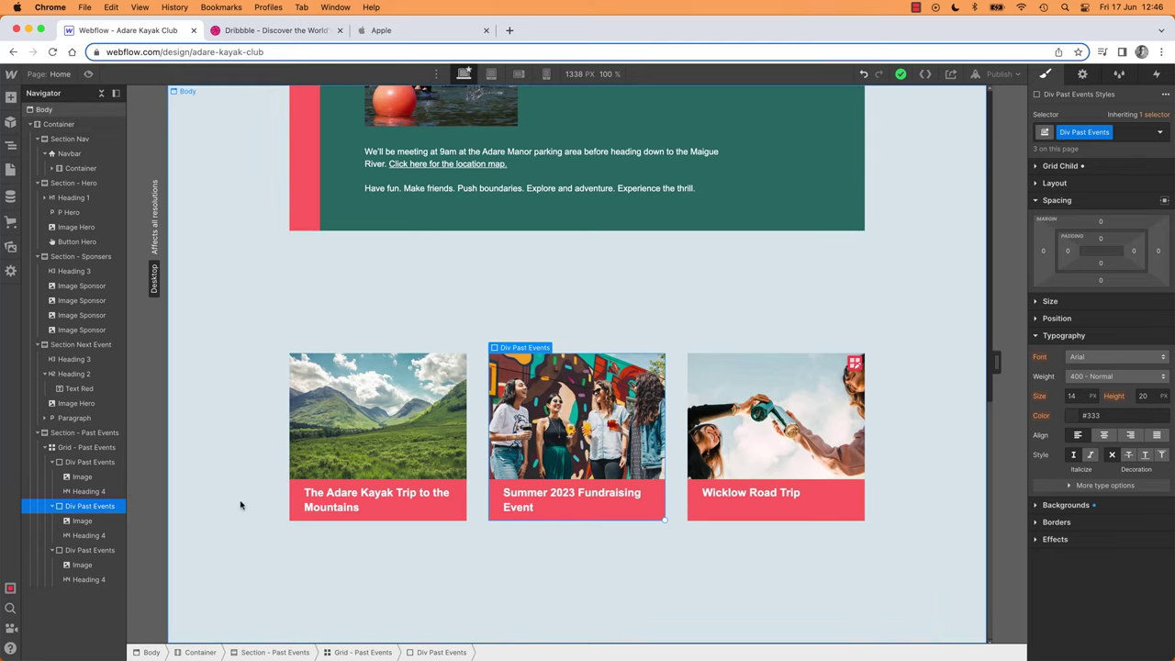
Collapse the three past event Div Blocks and their parent grid in the page's element tree.
click(52, 464)
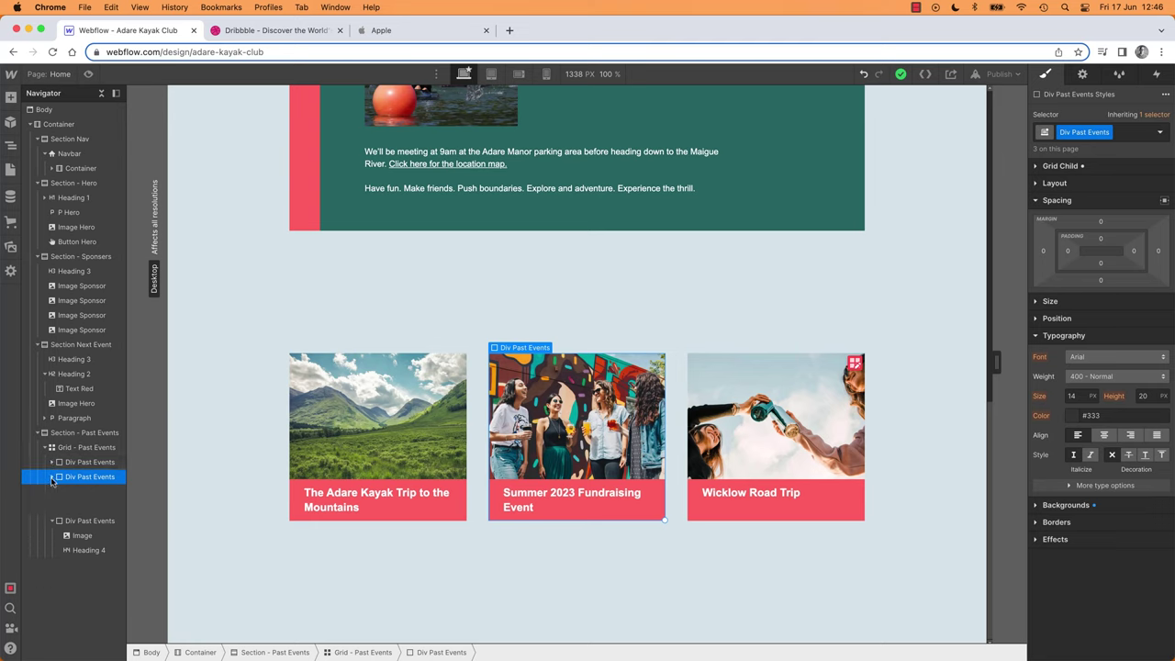
click(51, 476)
click(51, 491)
click(71, 448)
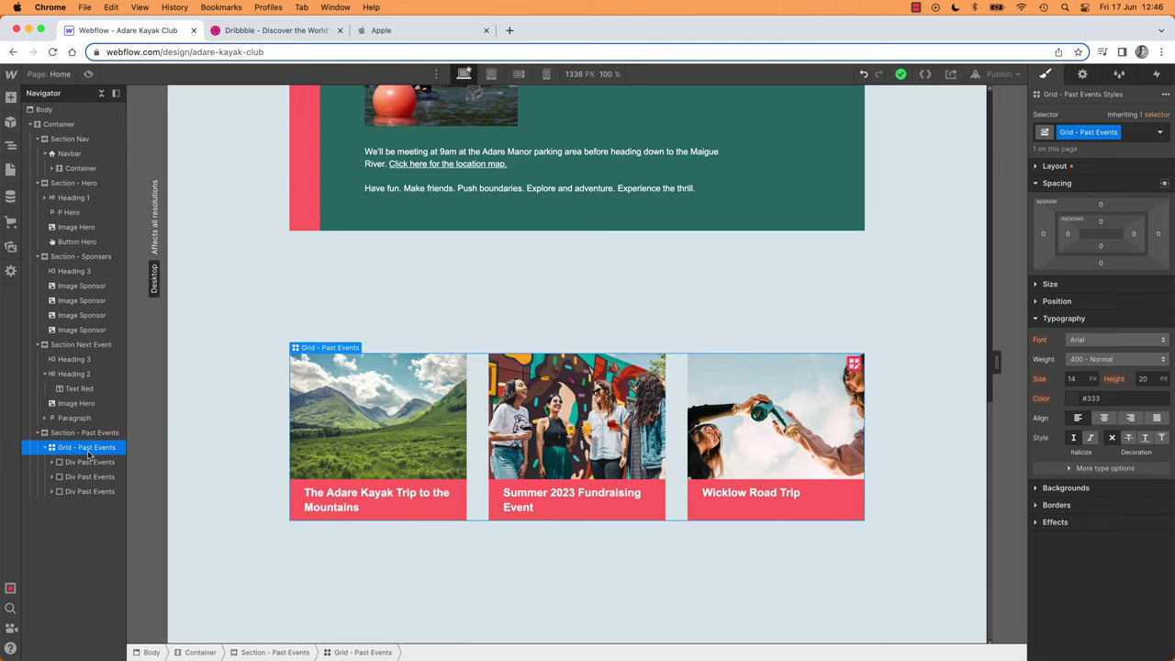
click(45, 448)
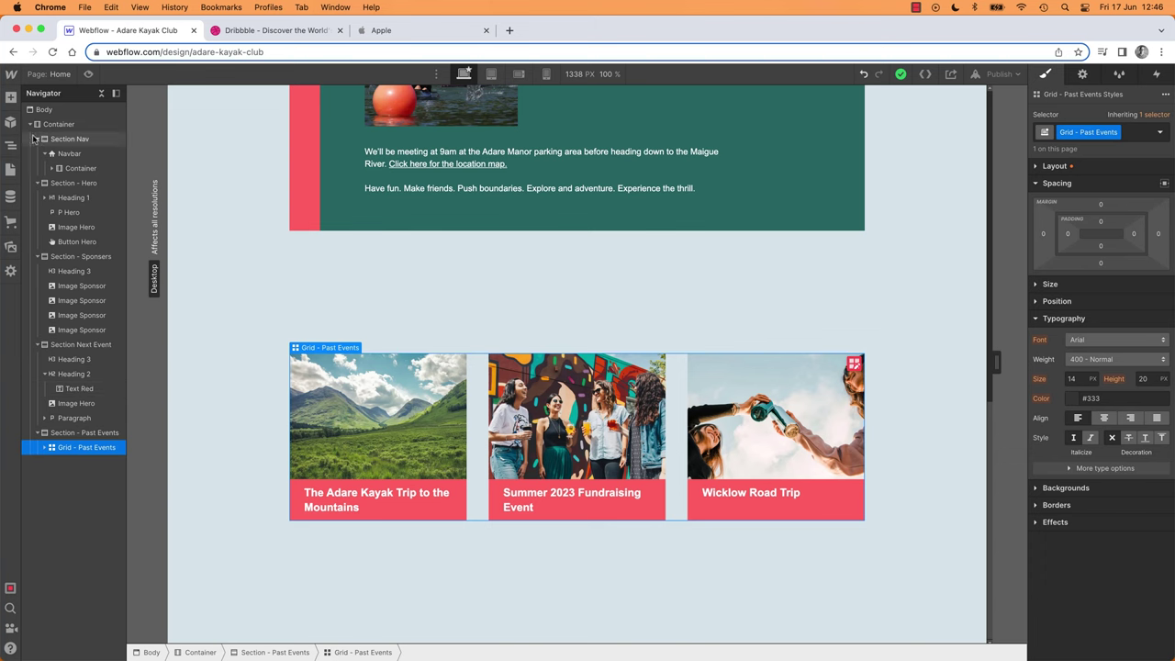
Add a Heading element inside Section - Past Events, directly above the grid.
click(11, 96)
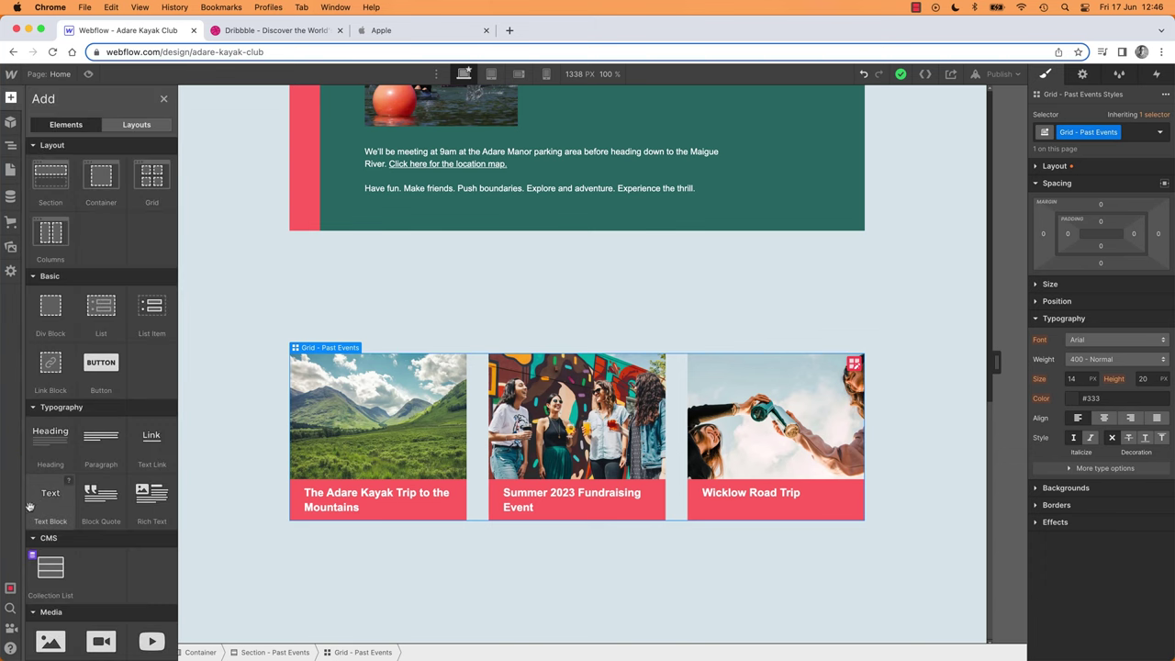
drag(50, 437, 465, 352)
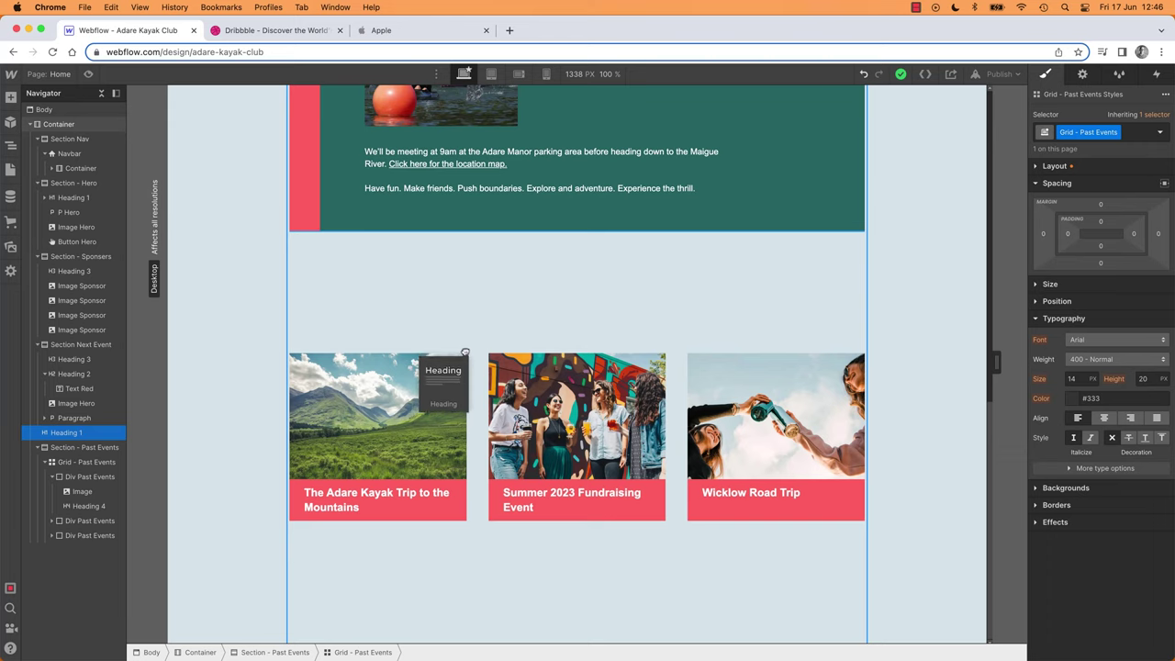
drag(465, 351, 84, 448)
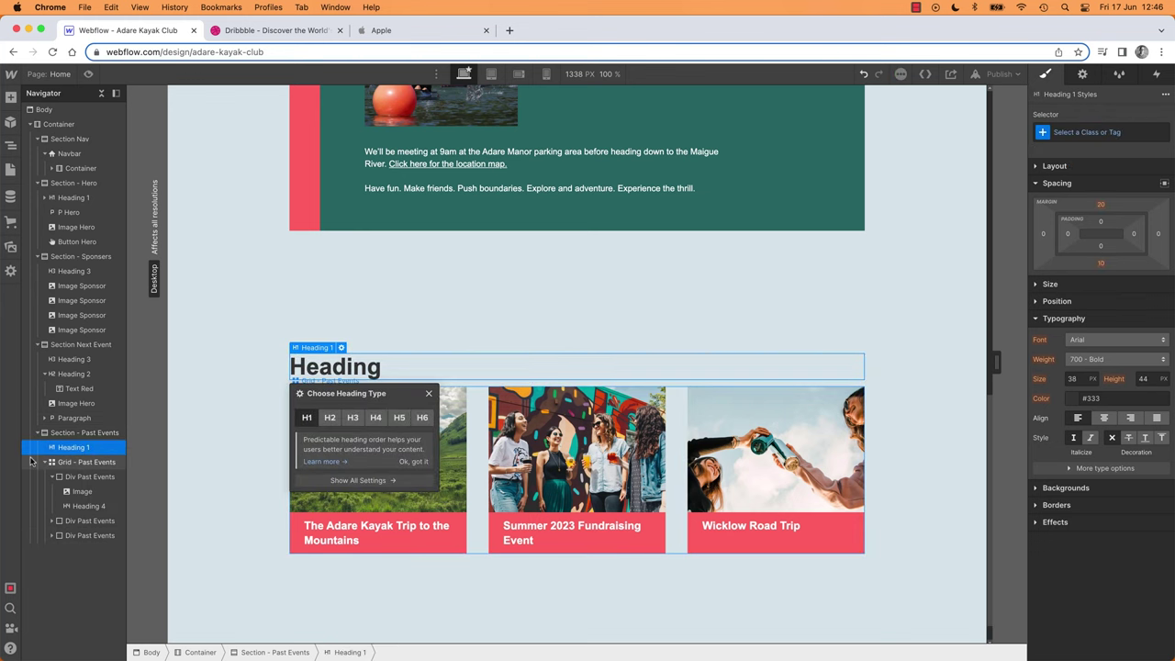
click(43, 462)
Delete the blank heading above the past events grid.
scroll(328, 383, up, 10)
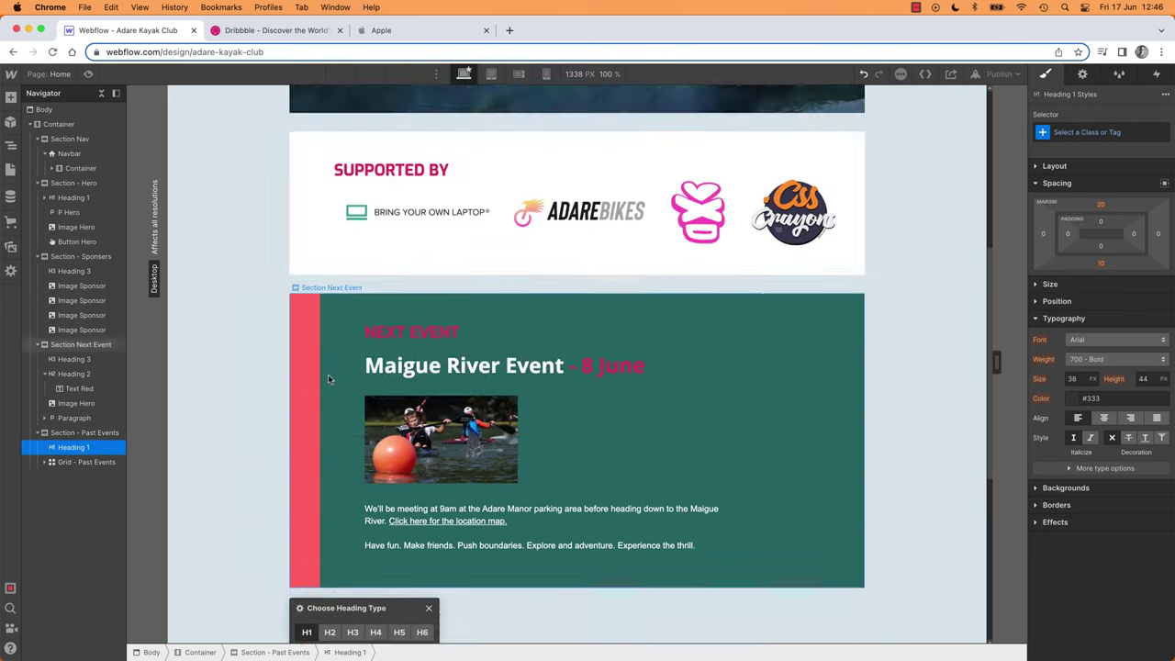
click(404, 382)
scroll(388, 428, down, 5)
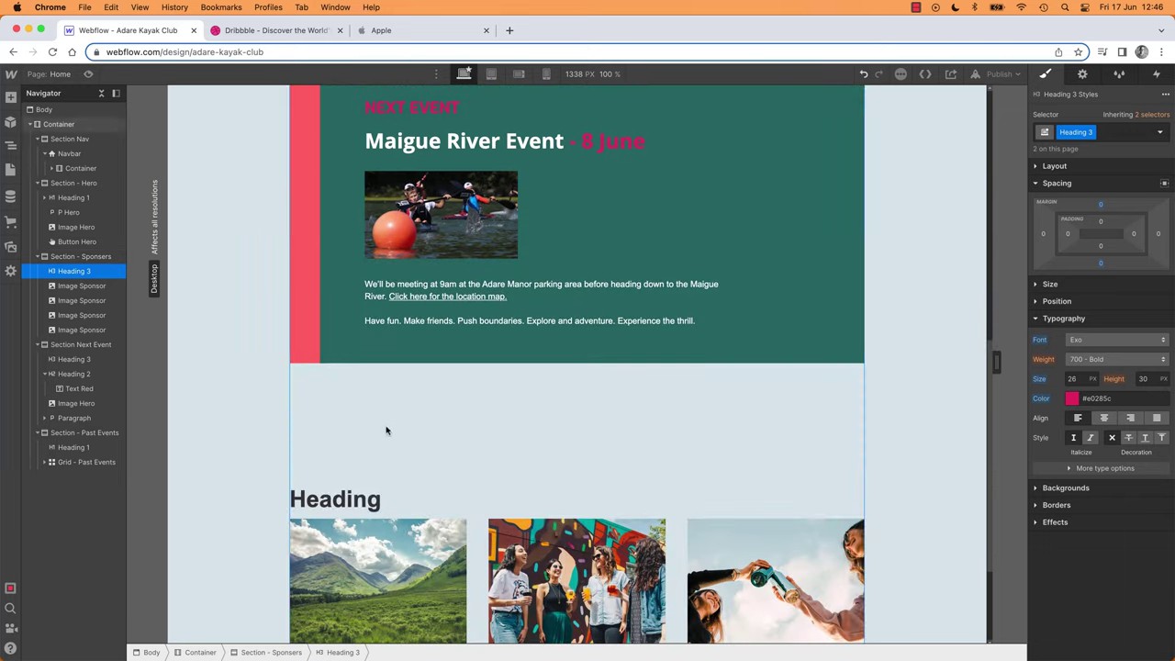
click(359, 500)
key(Delete)
Copy the "SUPPORTED BY" heading from the sponsors section and paste it after the first past event image.
scroll(369, 386, up, 5)
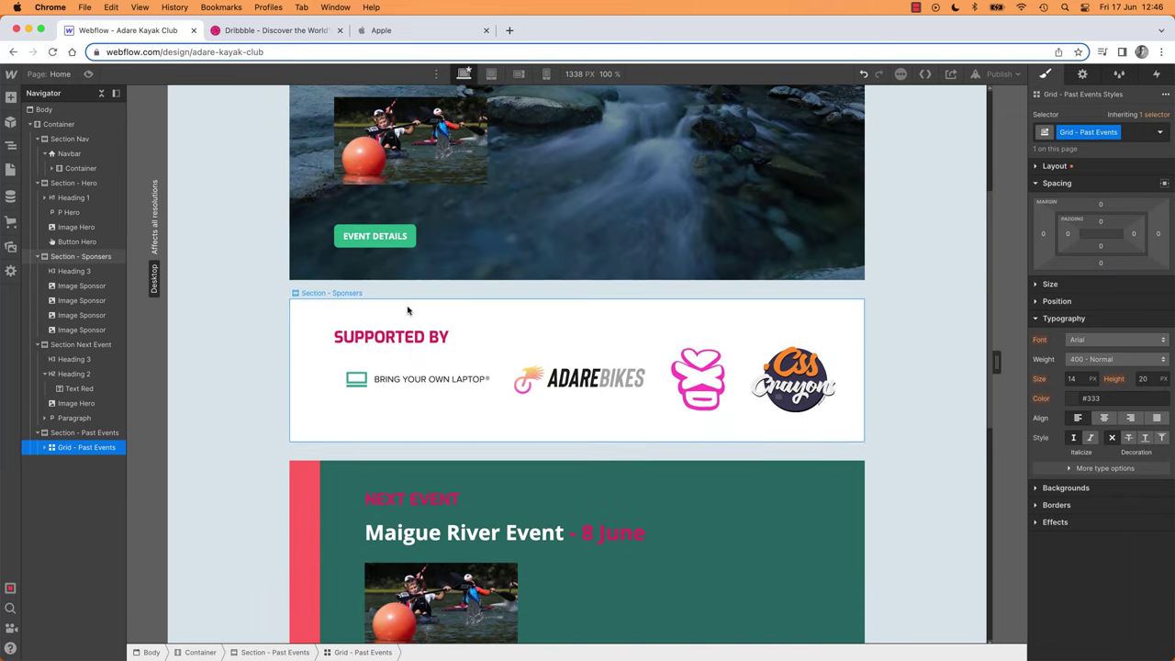
click(412, 341)
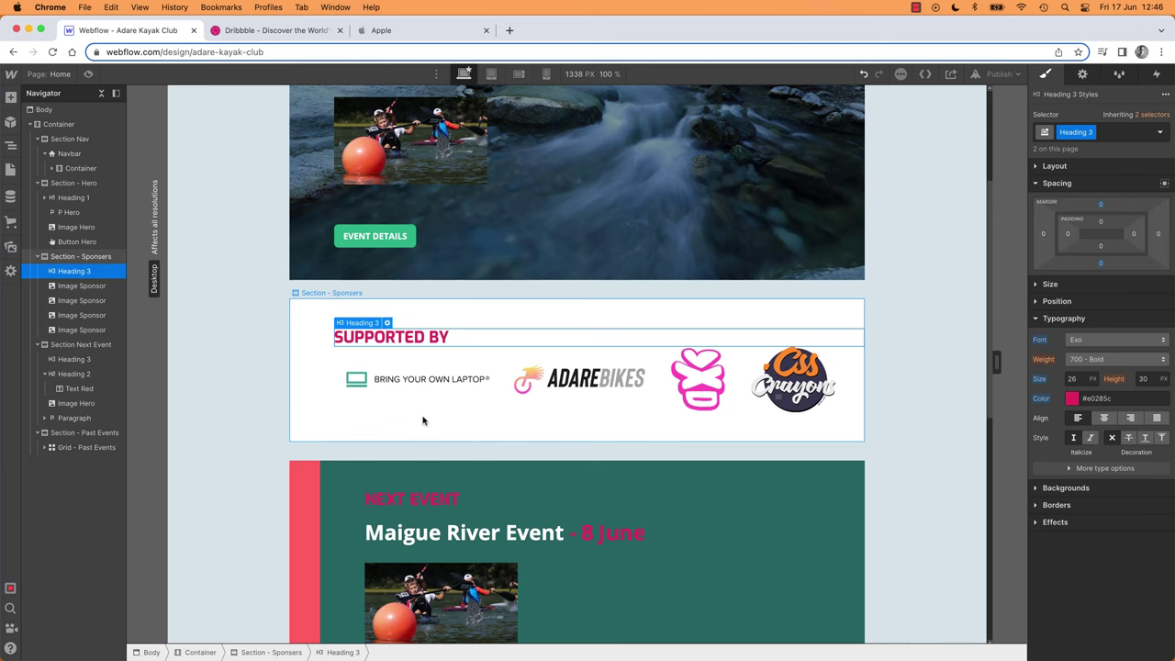
scroll(423, 421, down, 8)
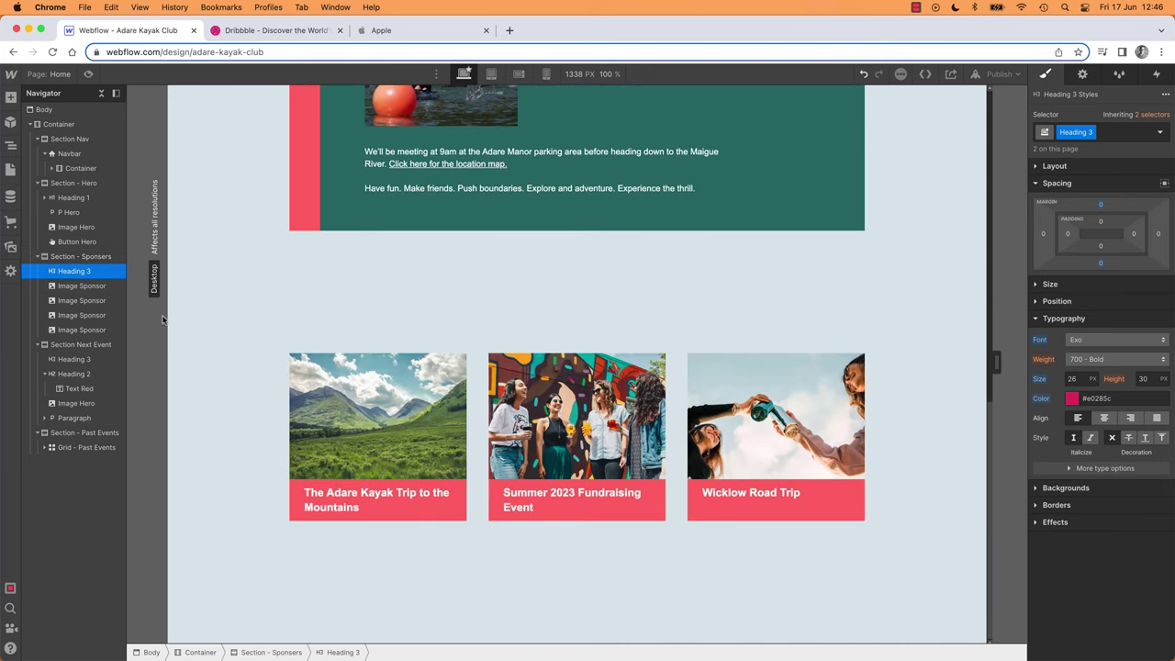
click(409, 407)
key(cmd+v)
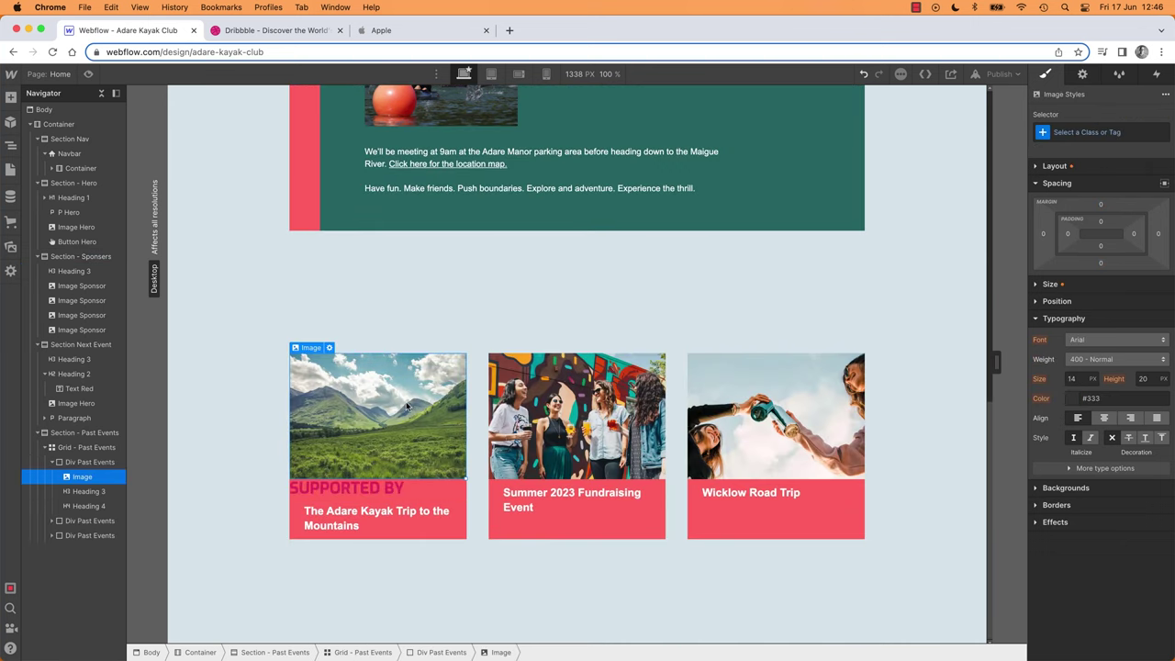
Move the pasted "SUPPORTED BY" heading into Section - Past Events, directly above the grid.
drag(350, 488, 356, 337)
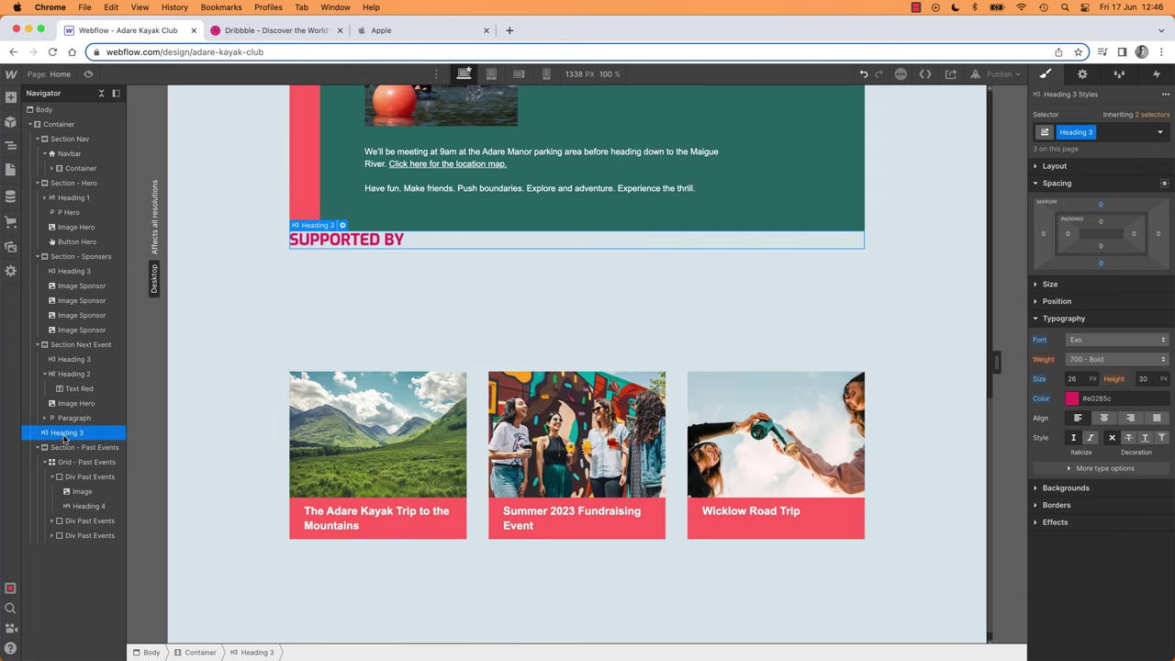
drag(67, 442, 68, 450)
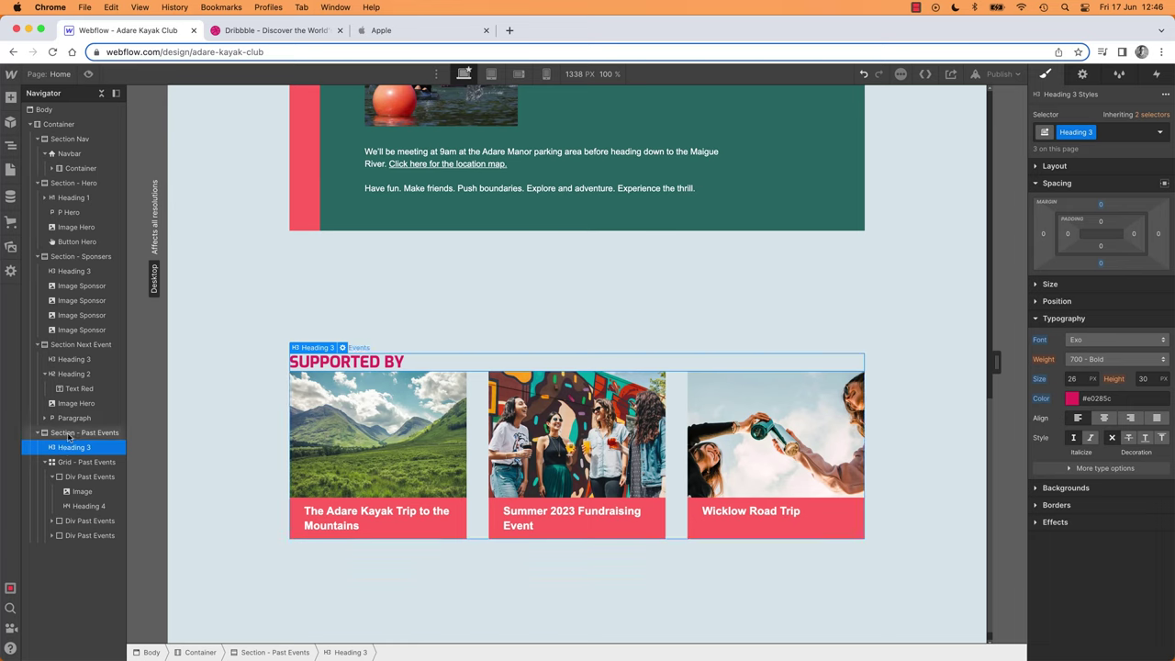
click(68, 435)
Try center-aligning the shared Heading 3 class, check the other section headings, and undo the alignment.
click(72, 449)
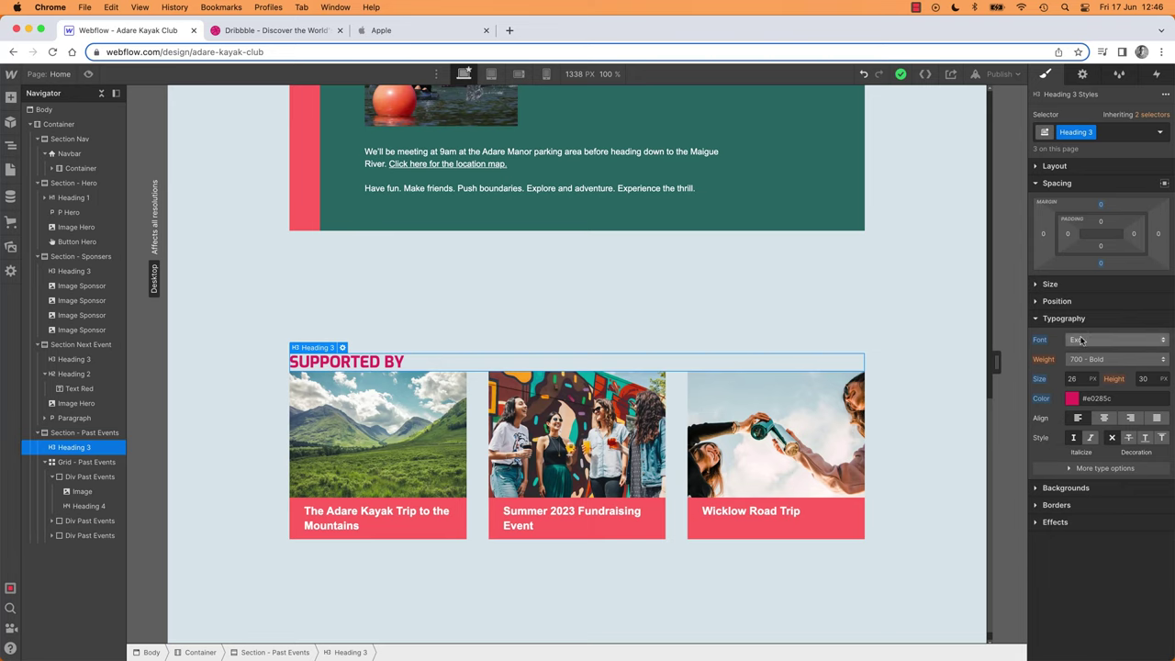
click(1107, 418)
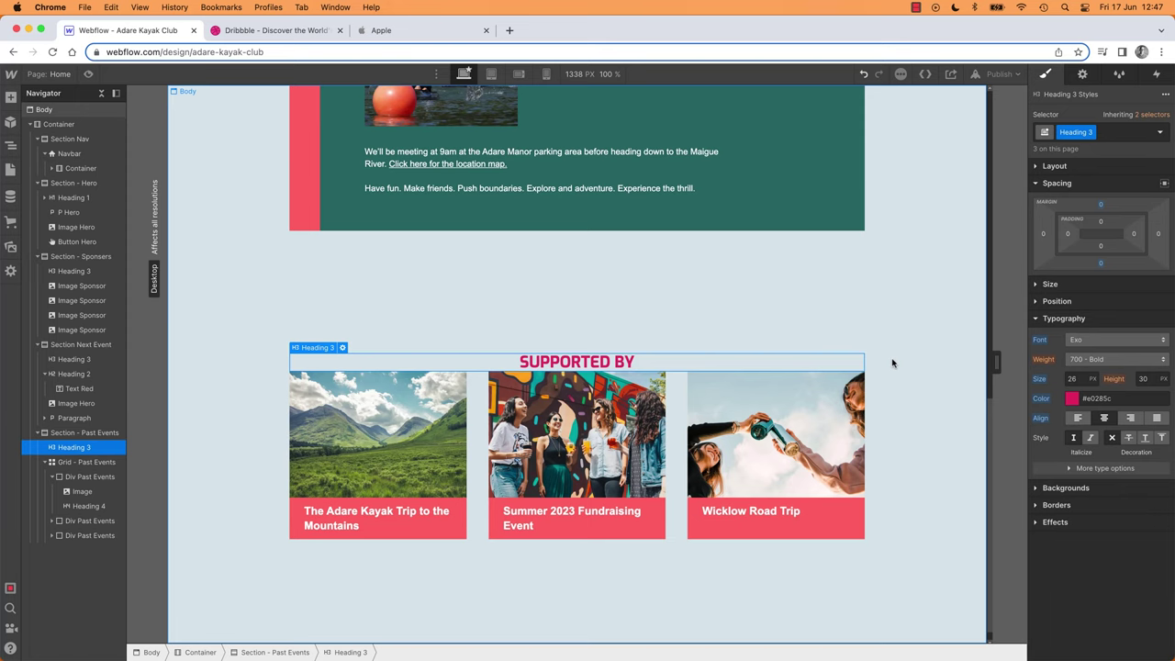
scroll(889, 364, up, 5)
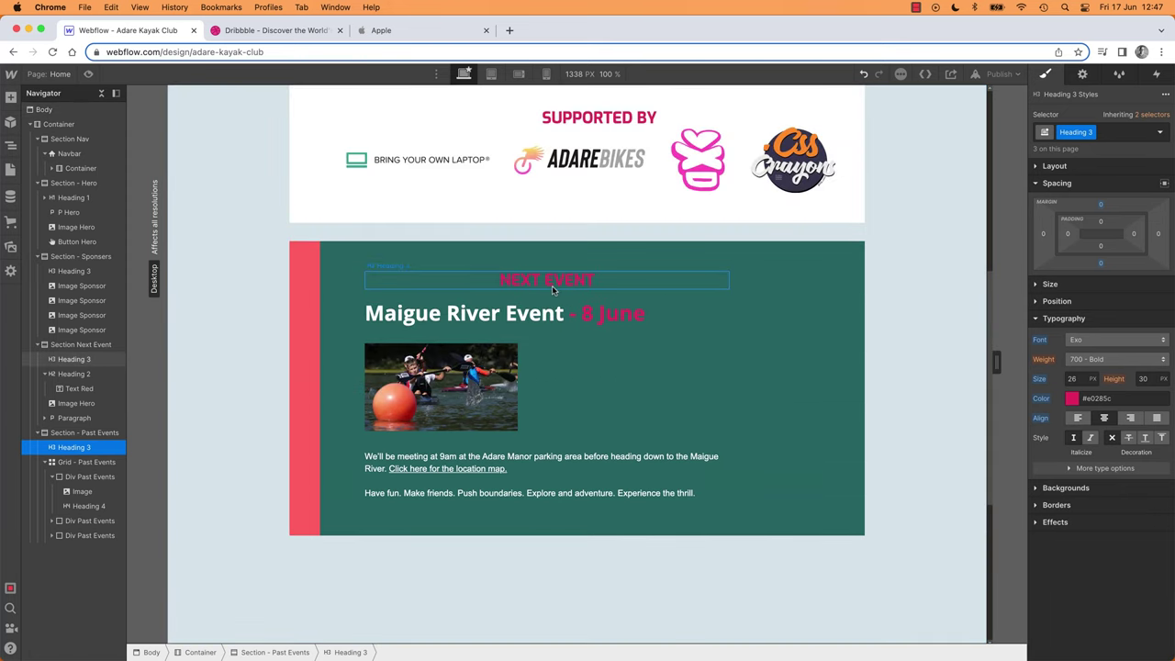
key(super+z)
Add a Past Event combo class to the "SUPPORTED BY" heading above the past events grid and center-align its text.
scroll(881, 333, down, 5)
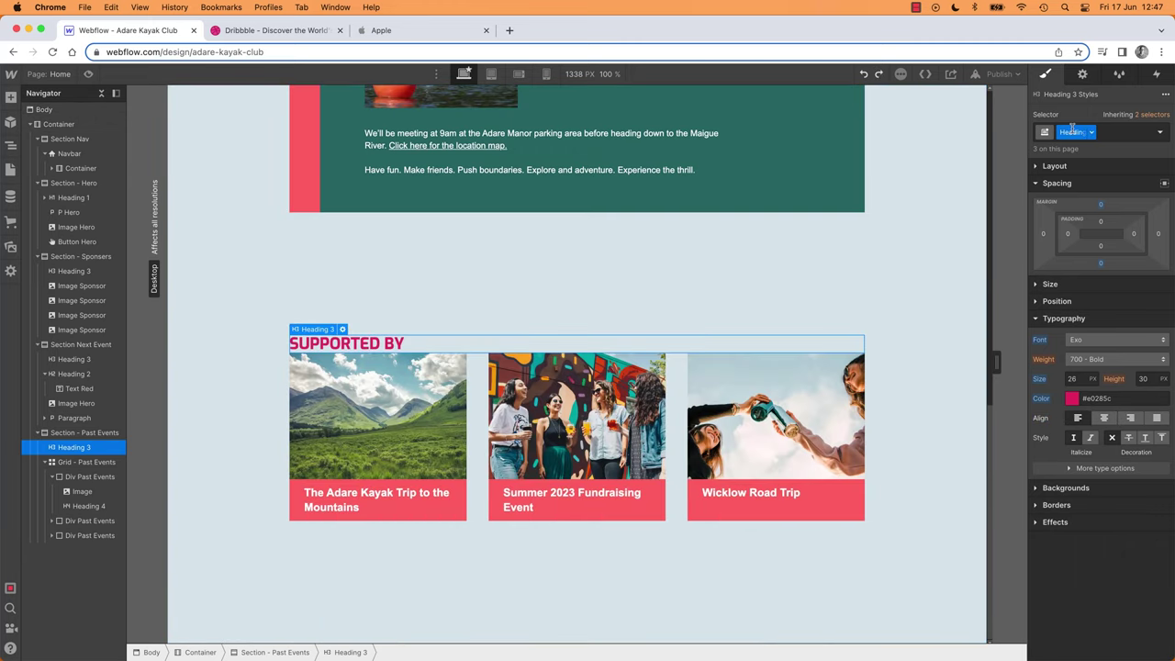
click(1112, 132)
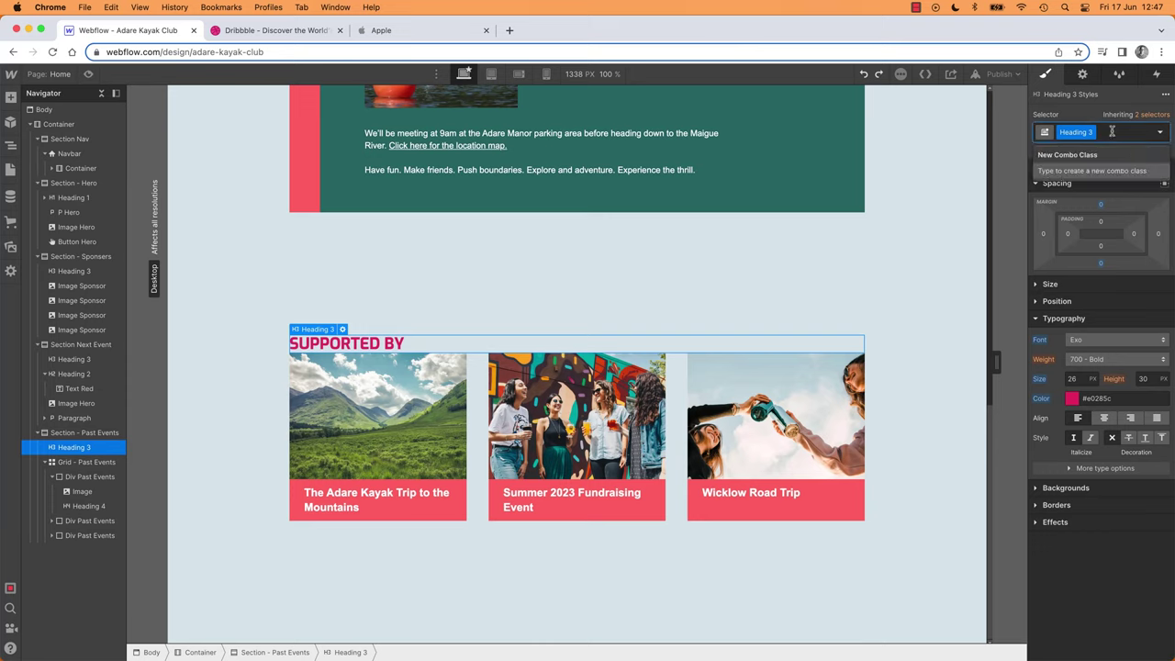
text(Text)
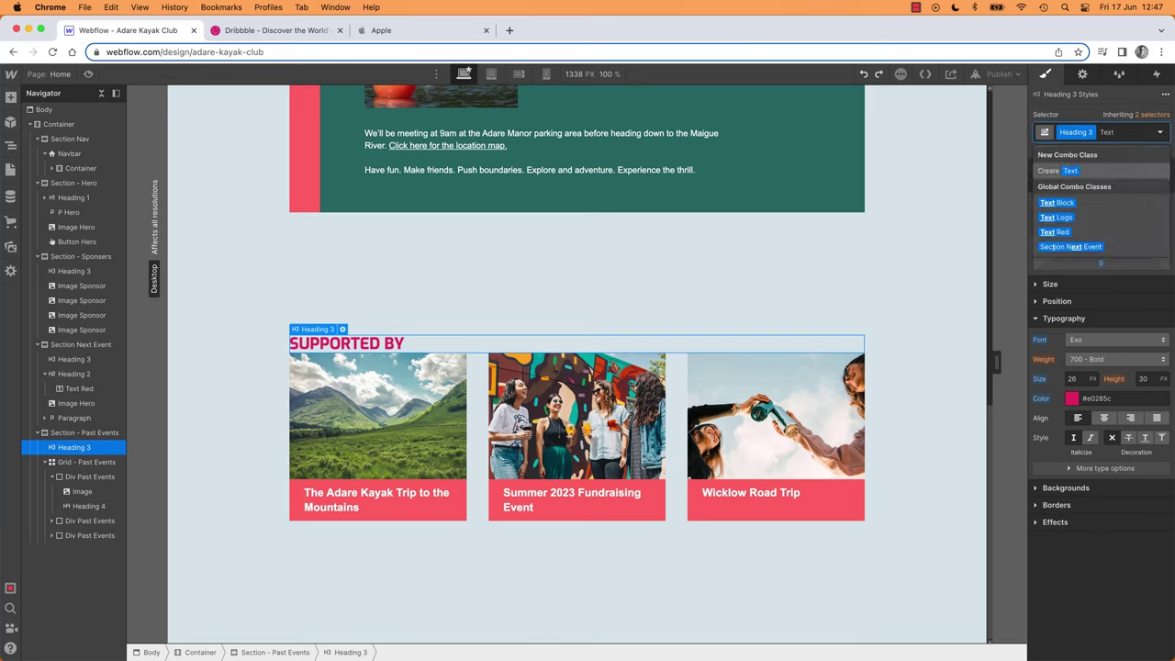
text( Center)
key(Return)
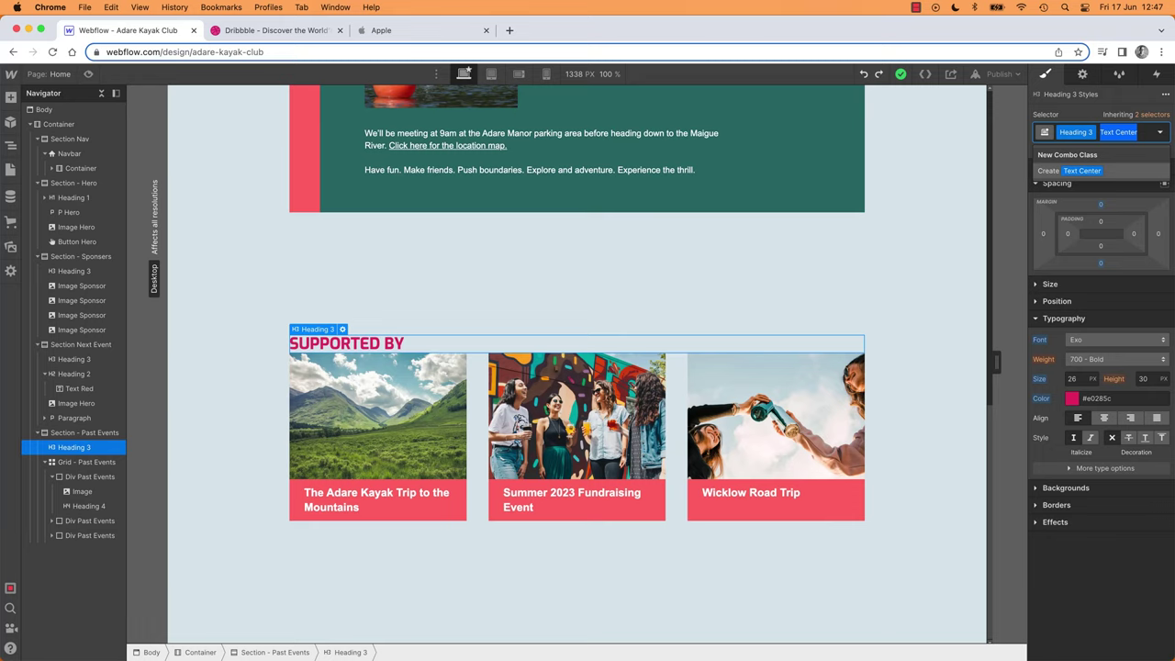
text(Past Event)
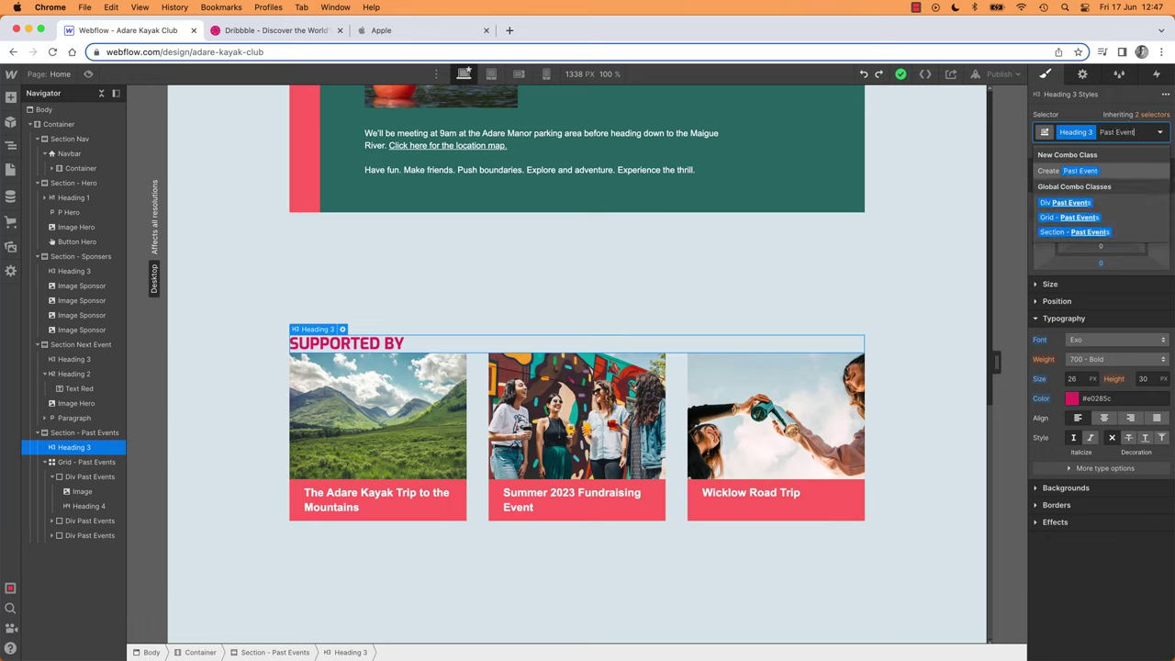
key(Return)
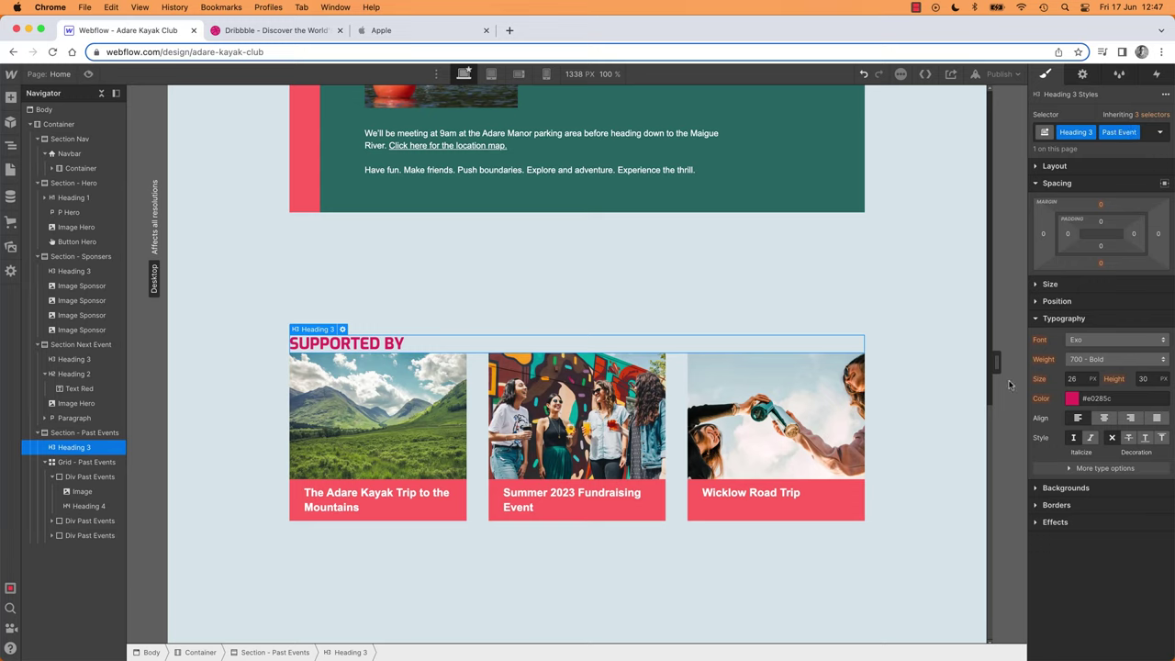
click(1105, 418)
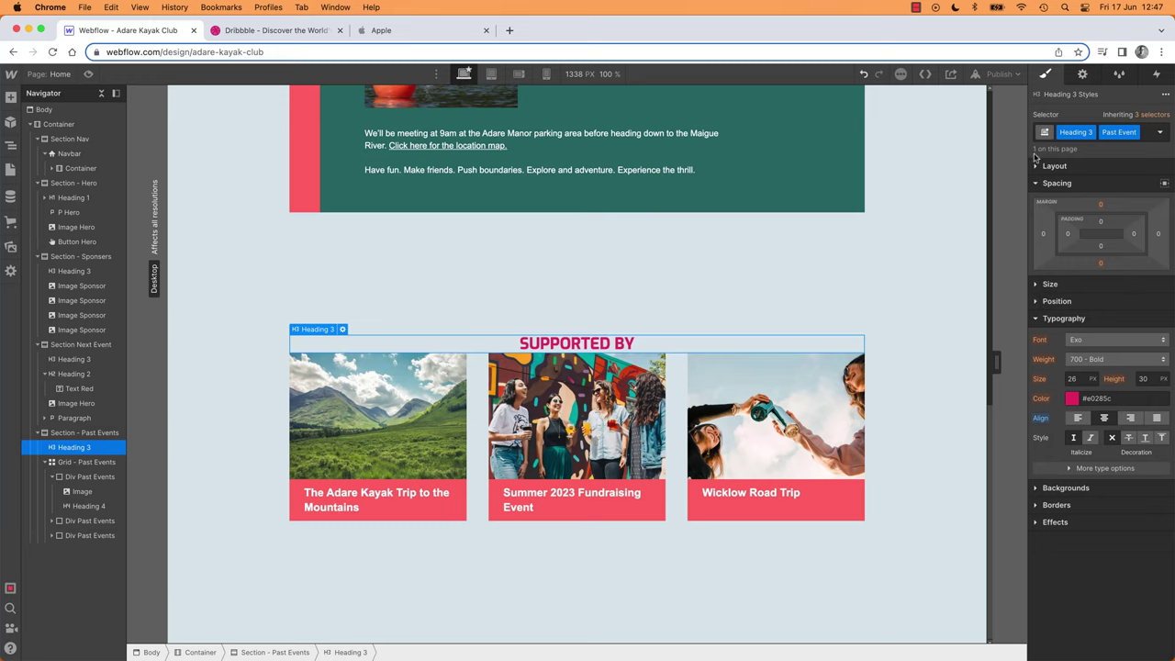
Set the bottom margin of the heading above the past events grid to 17 px.
click(1036, 186)
click(1036, 187)
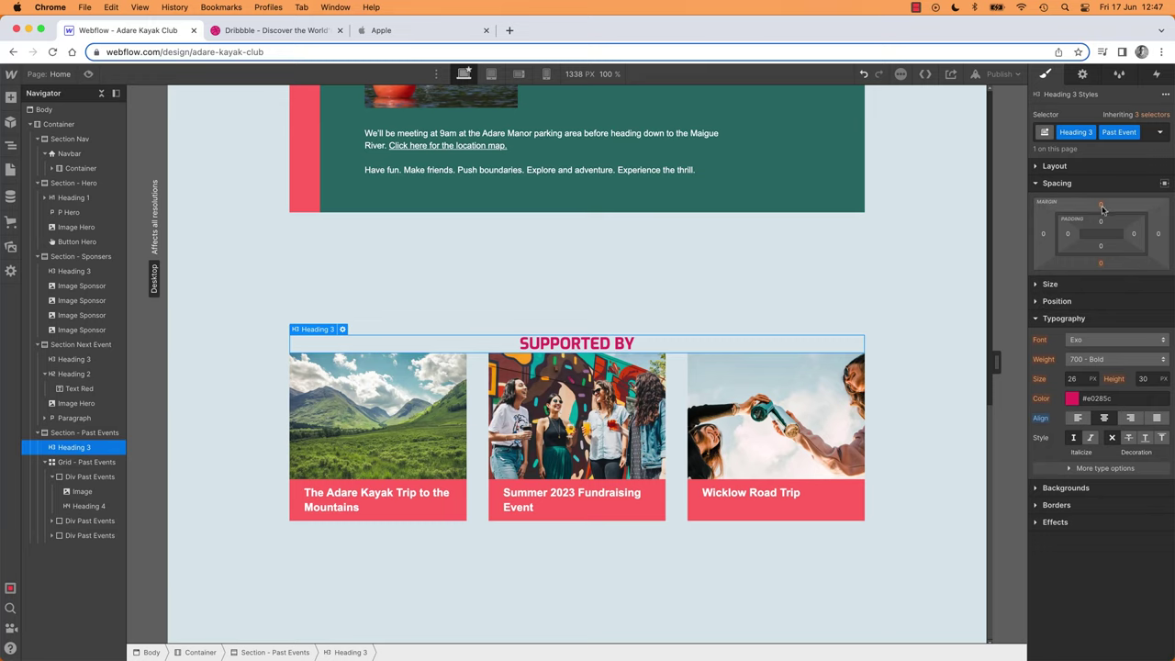
drag(1103, 209, 1114, 274)
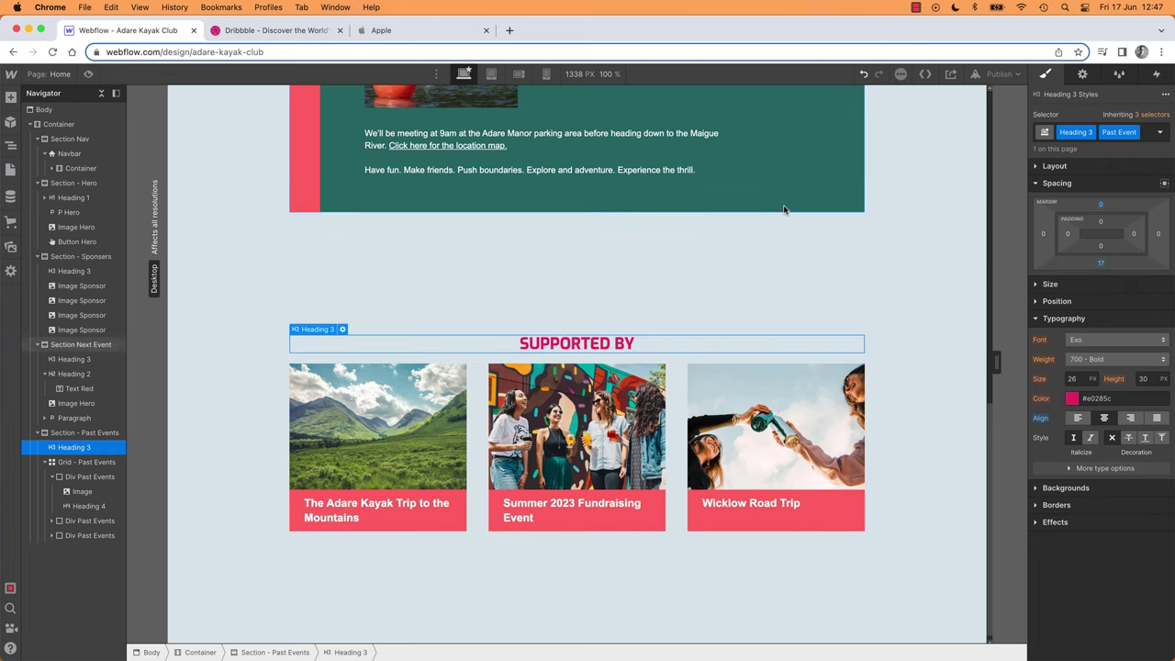
Compare the top margins of Section Next Event and Section - Past Events and the gaps between the page sections.
click(782, 241)
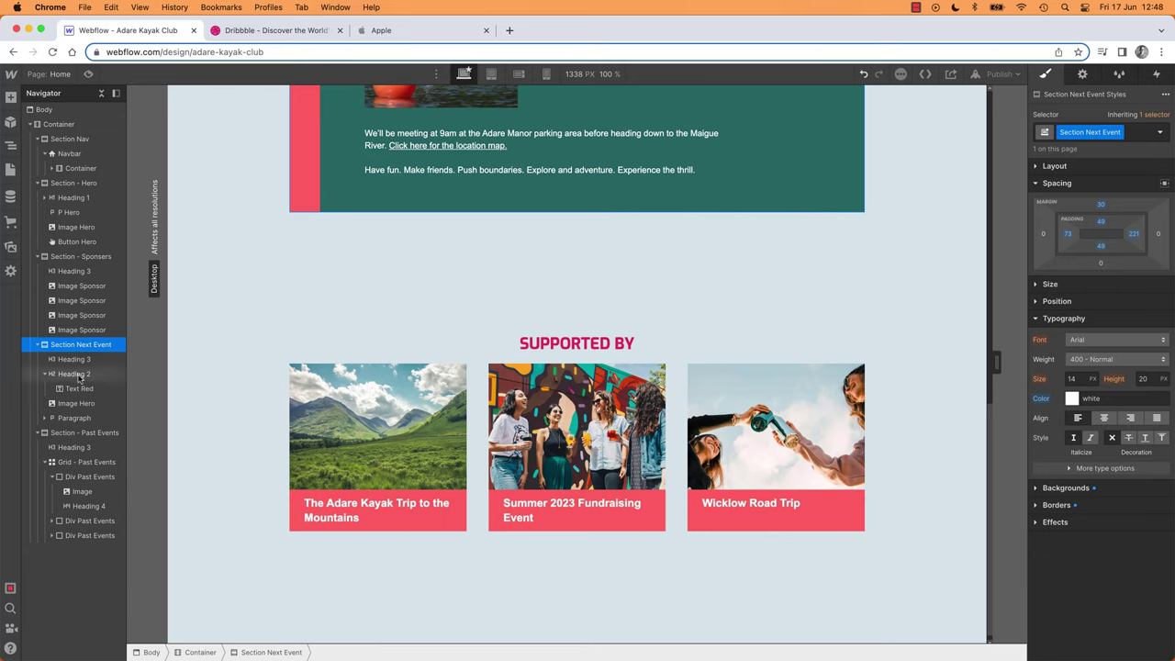
click(83, 345)
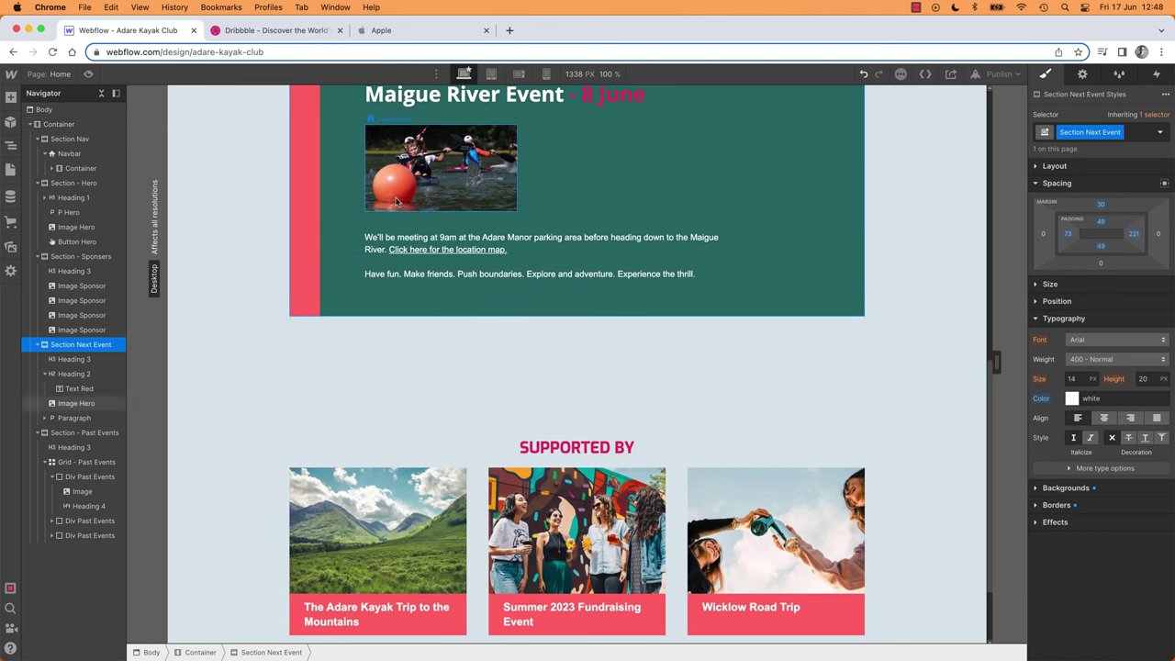
scroll(588, 291, up, 5)
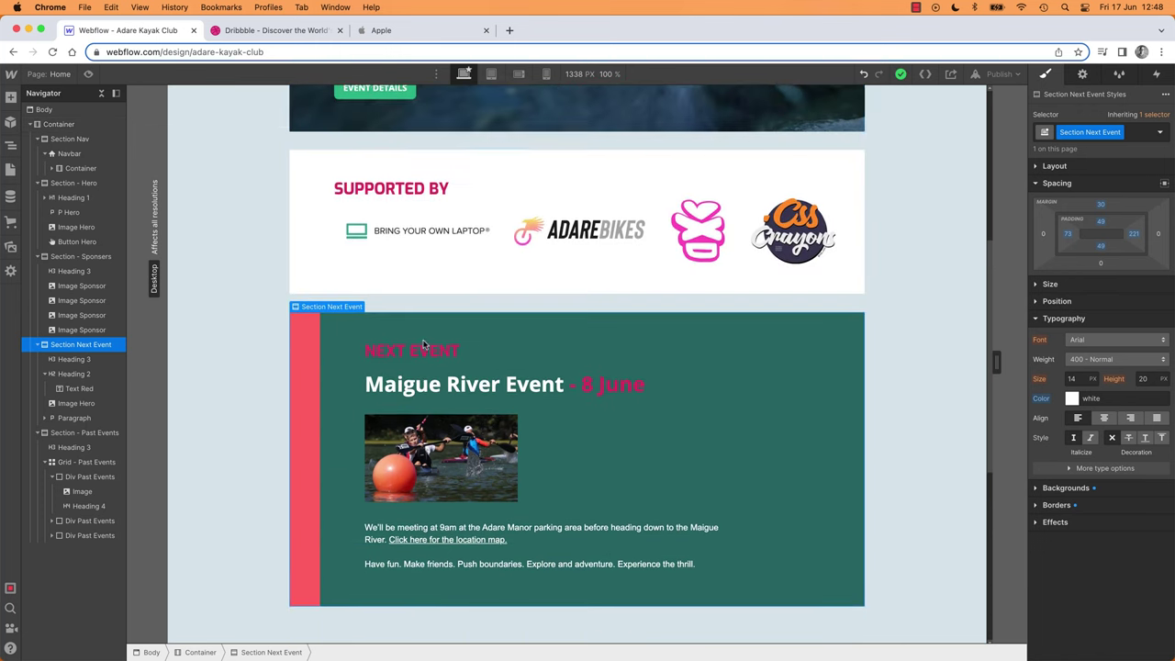
scroll(425, 342, down, 2)
scroll(425, 341, down, 3)
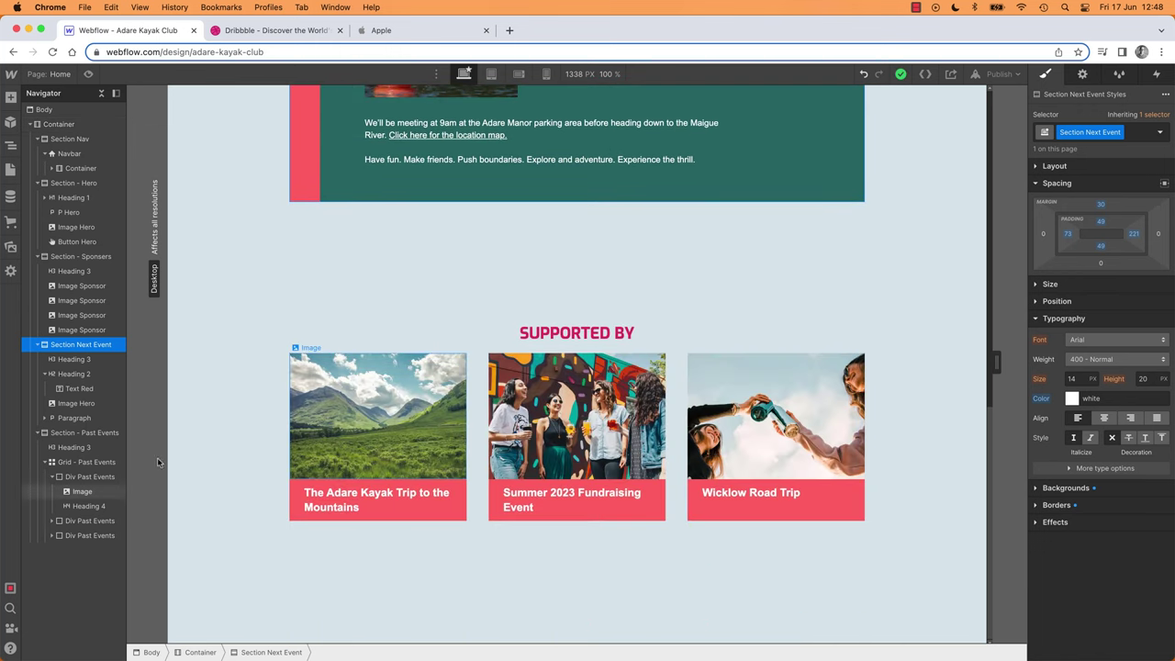
click(89, 434)
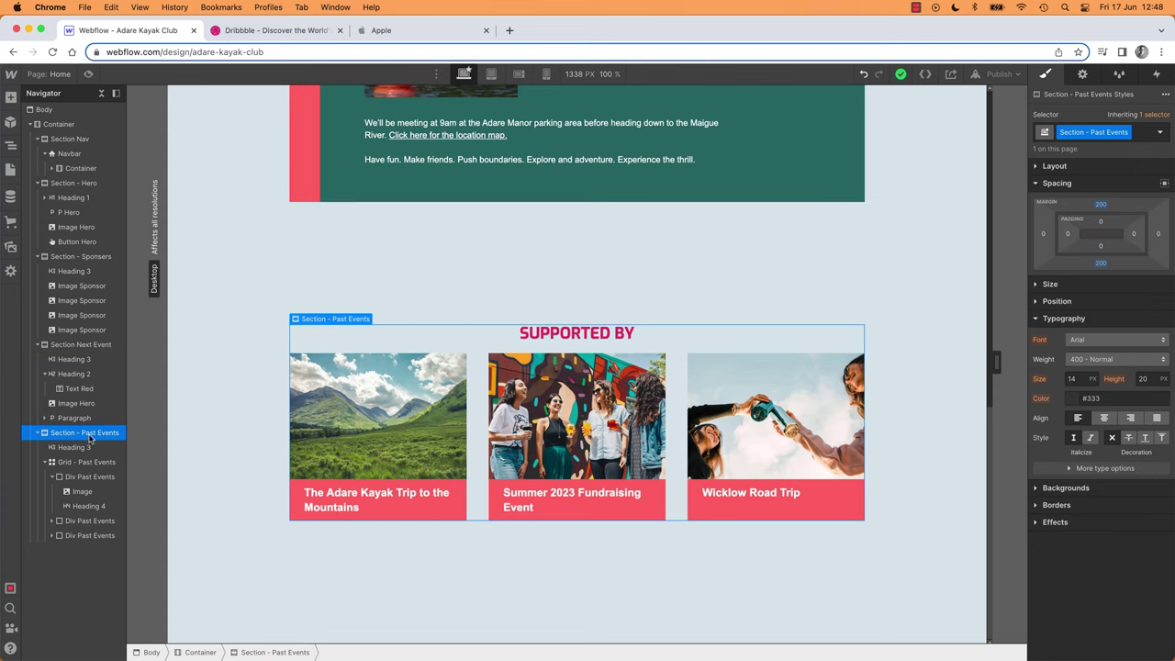
click(1101, 207)
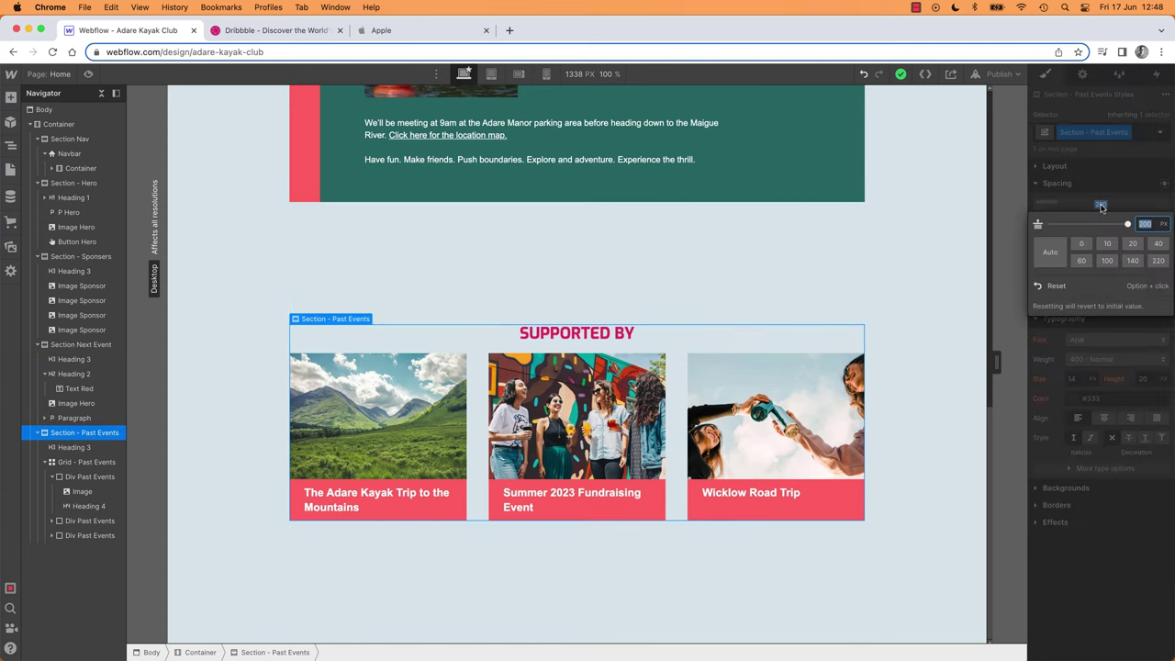
scroll(388, 324, up, 5)
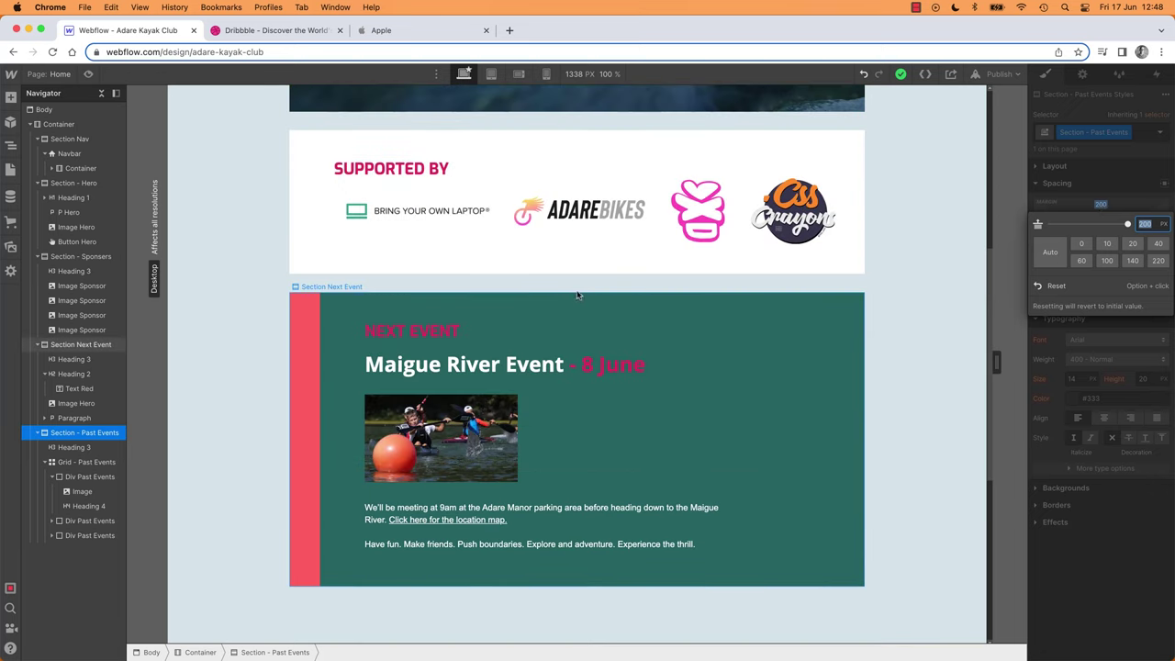
click(388, 323)
click(369, 312)
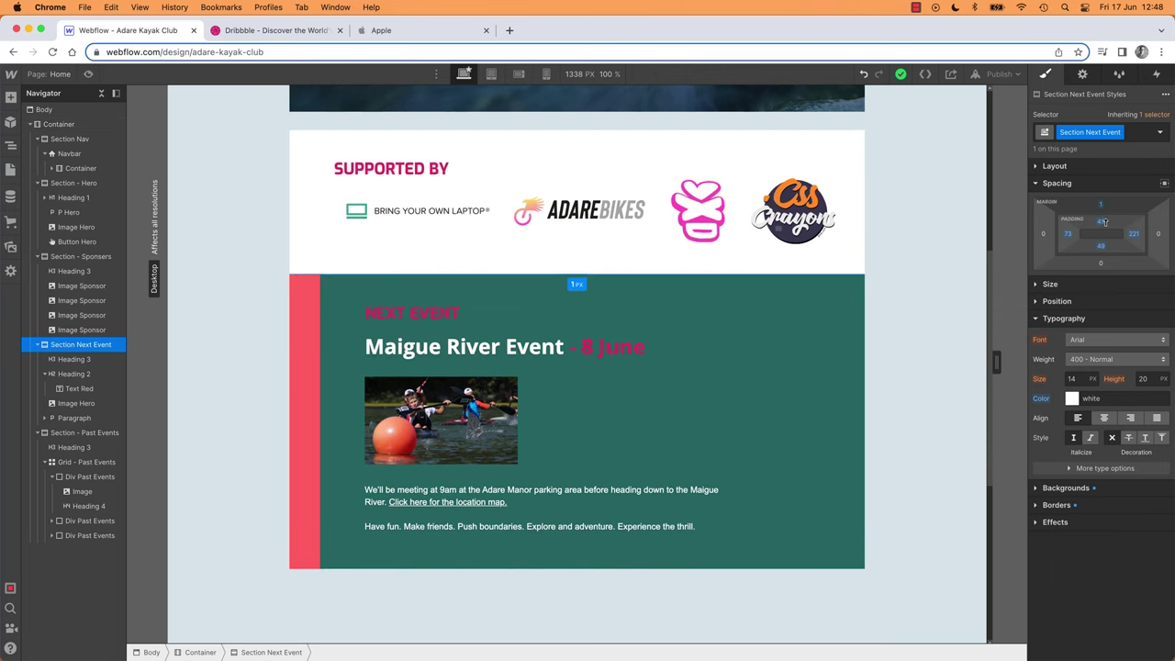
scroll(673, 432, down, 5)
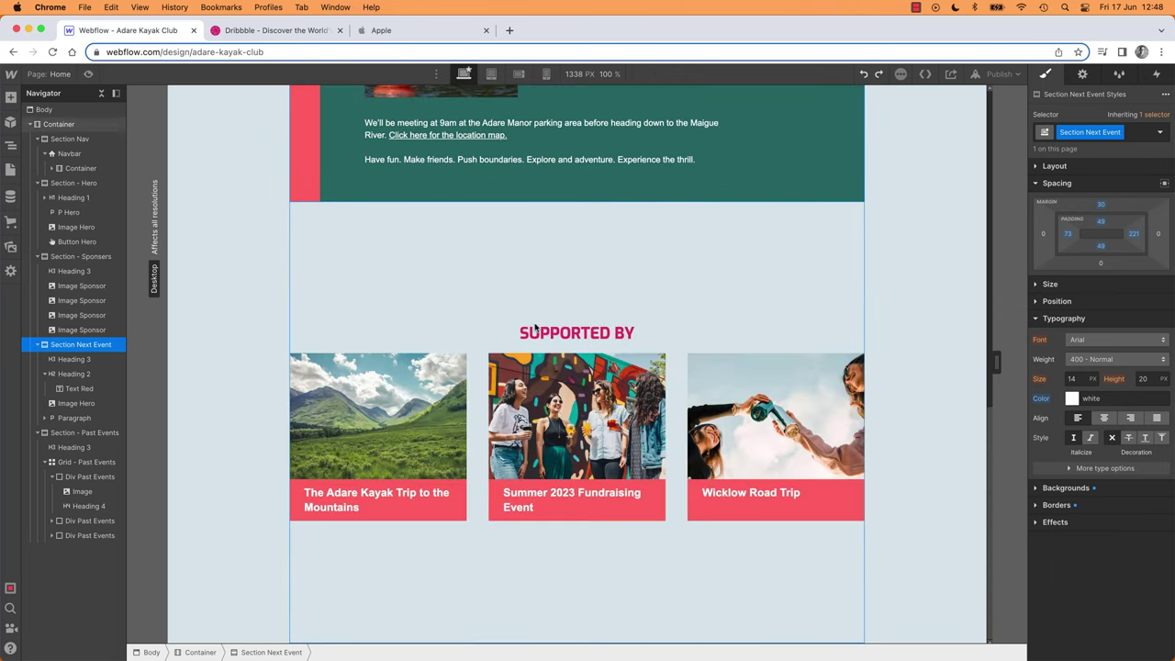
Set the top margin of Section - Past Events to 30 px.
click(92, 439)
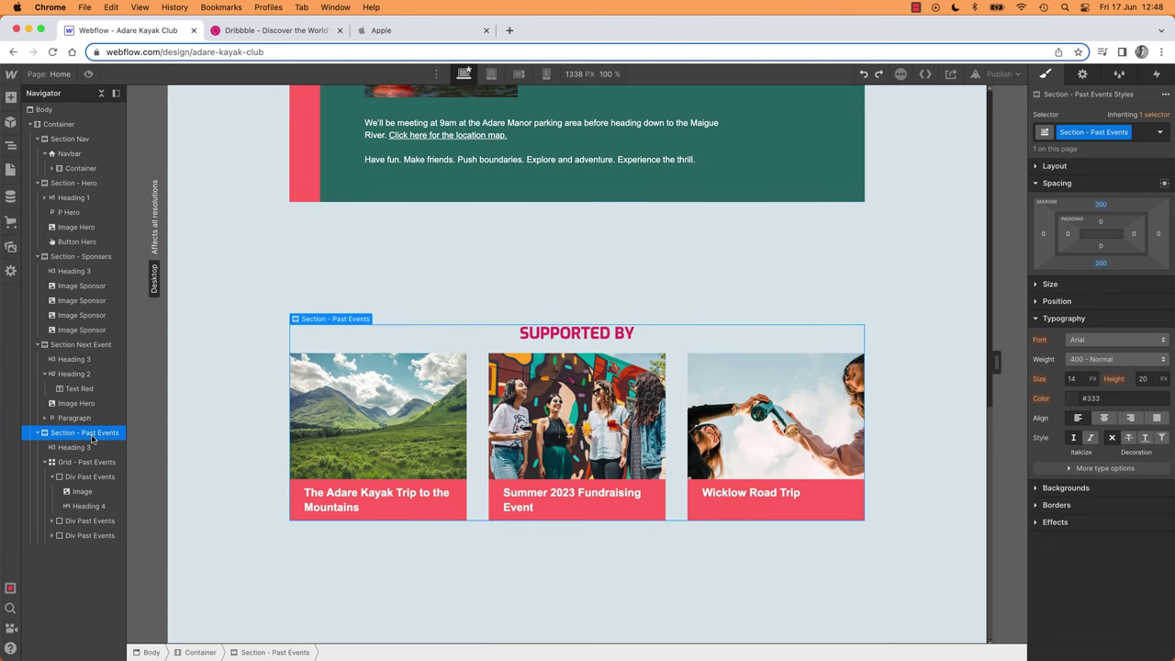
click(1101, 203)
text(30)
key(Return)
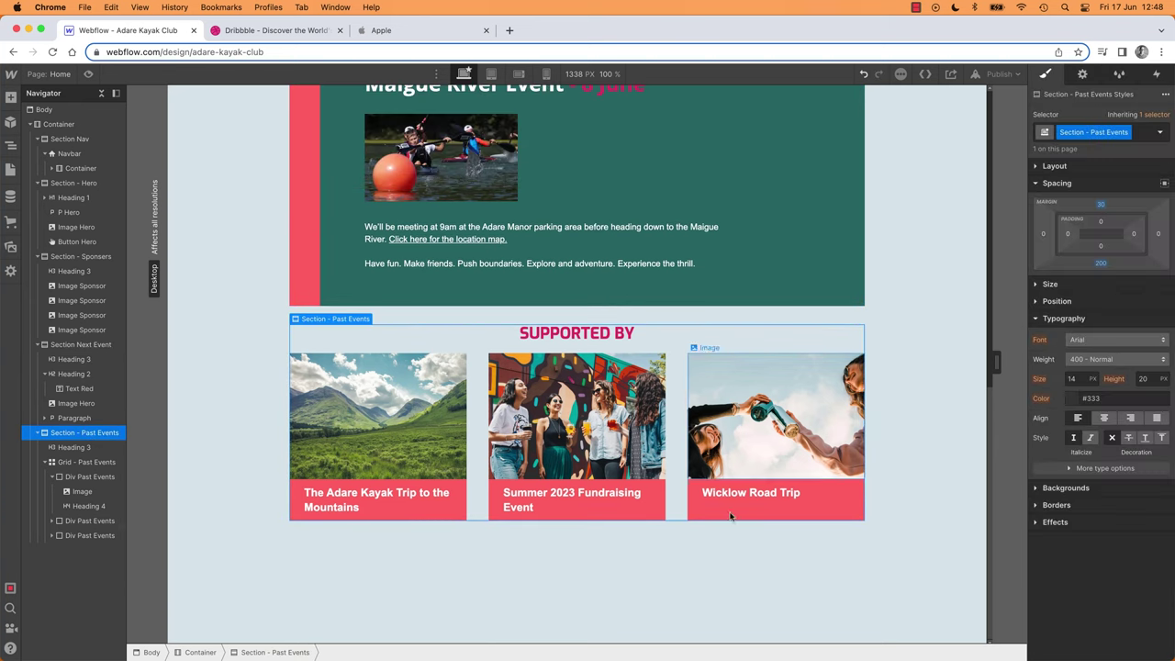
click(892, 453)
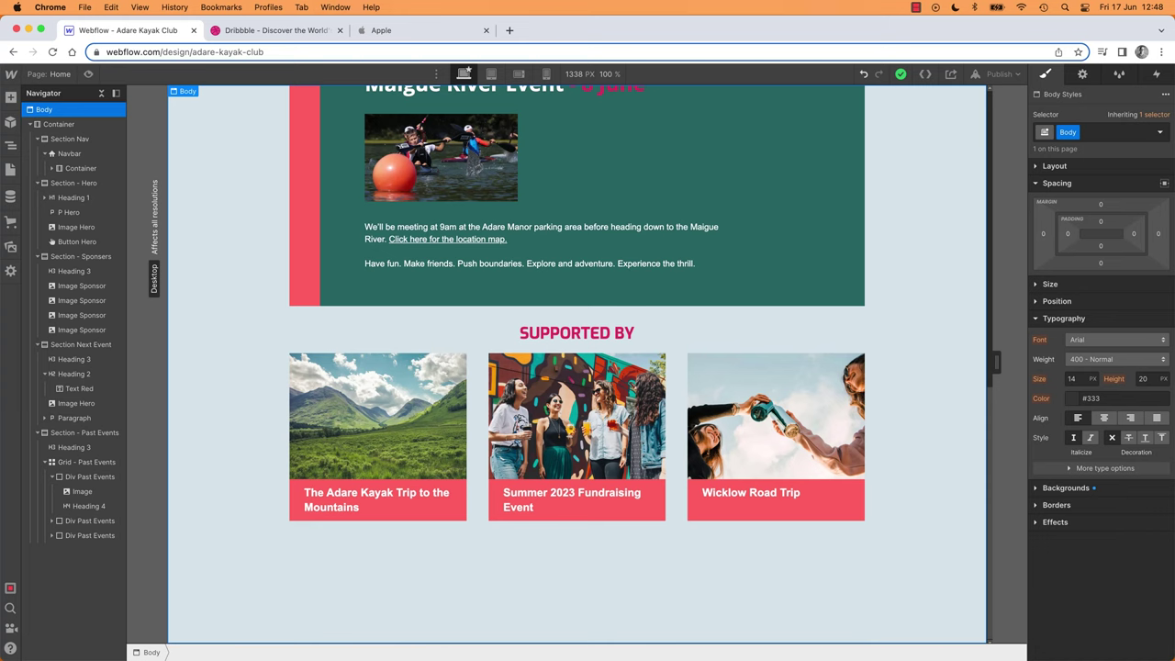
Check the section title in Hi Fi.jpeg and change the heading above the past events grid to "Past Events".
key(super+Tab)
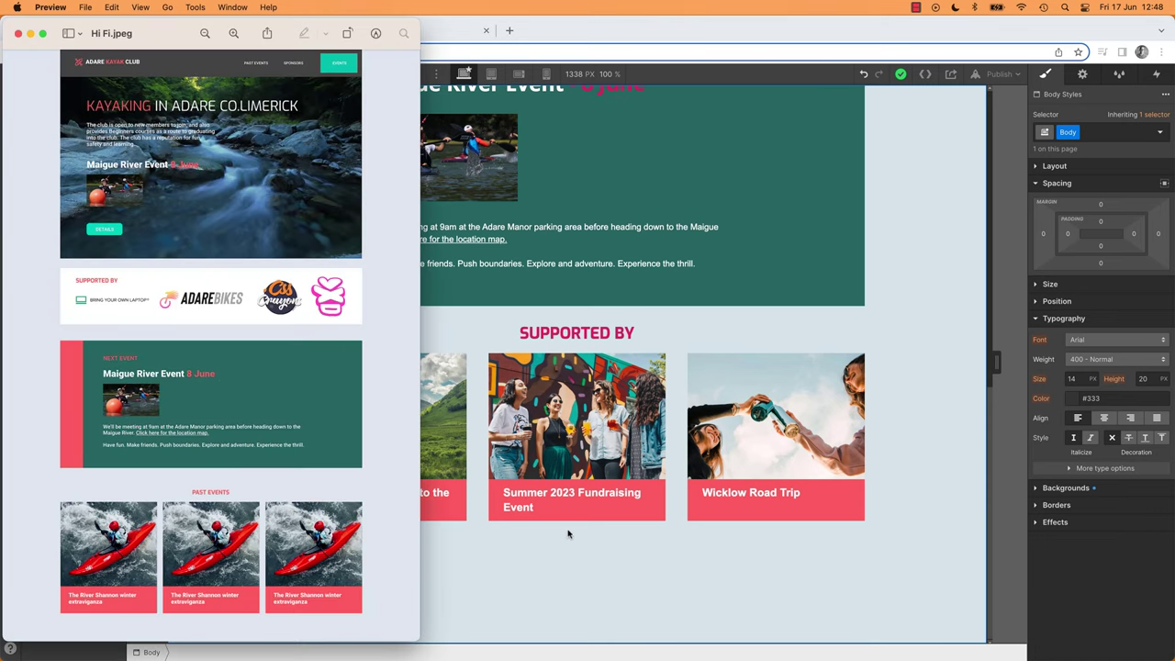
click(650, 366)
double_click(585, 337)
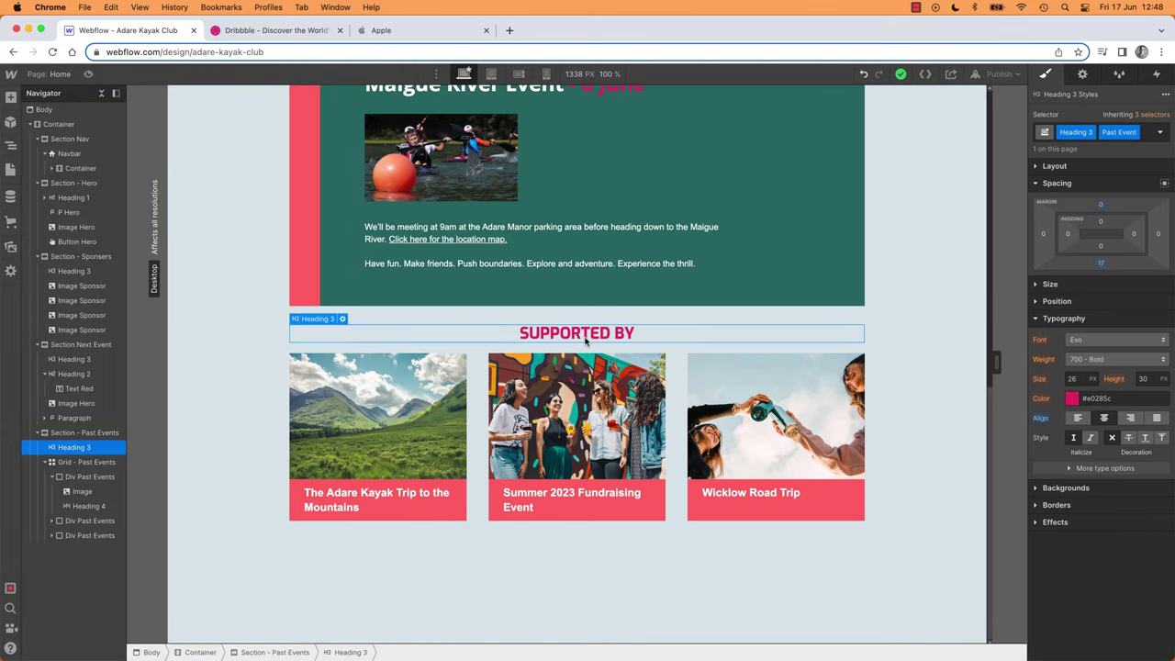
text(Pa)
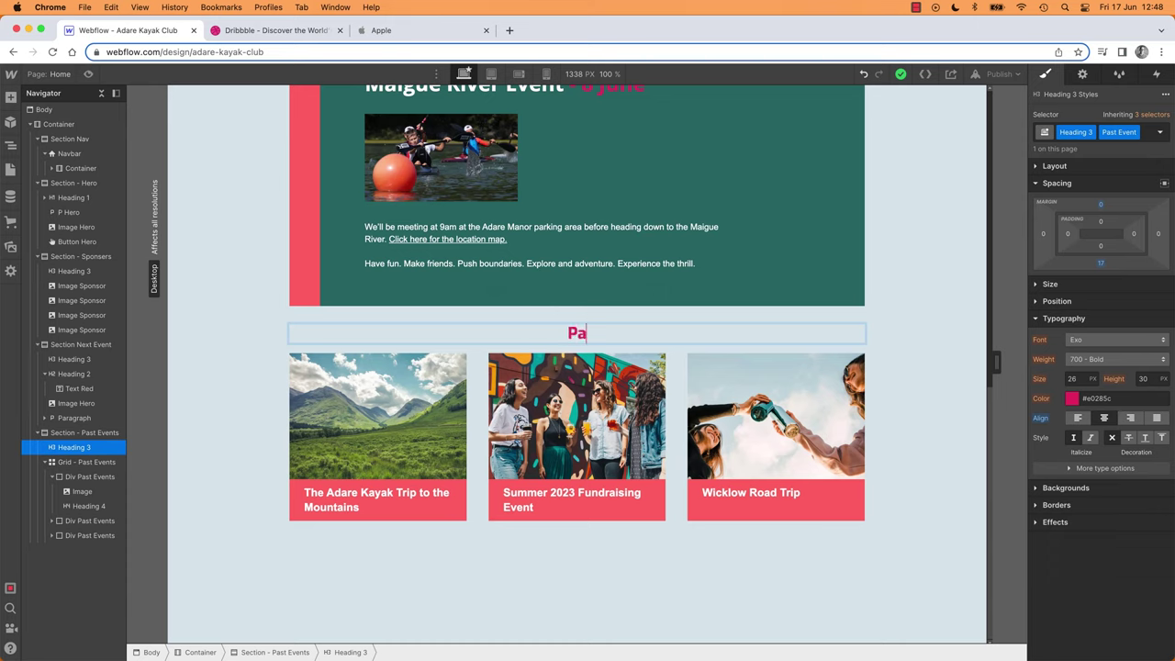
text(st Events)
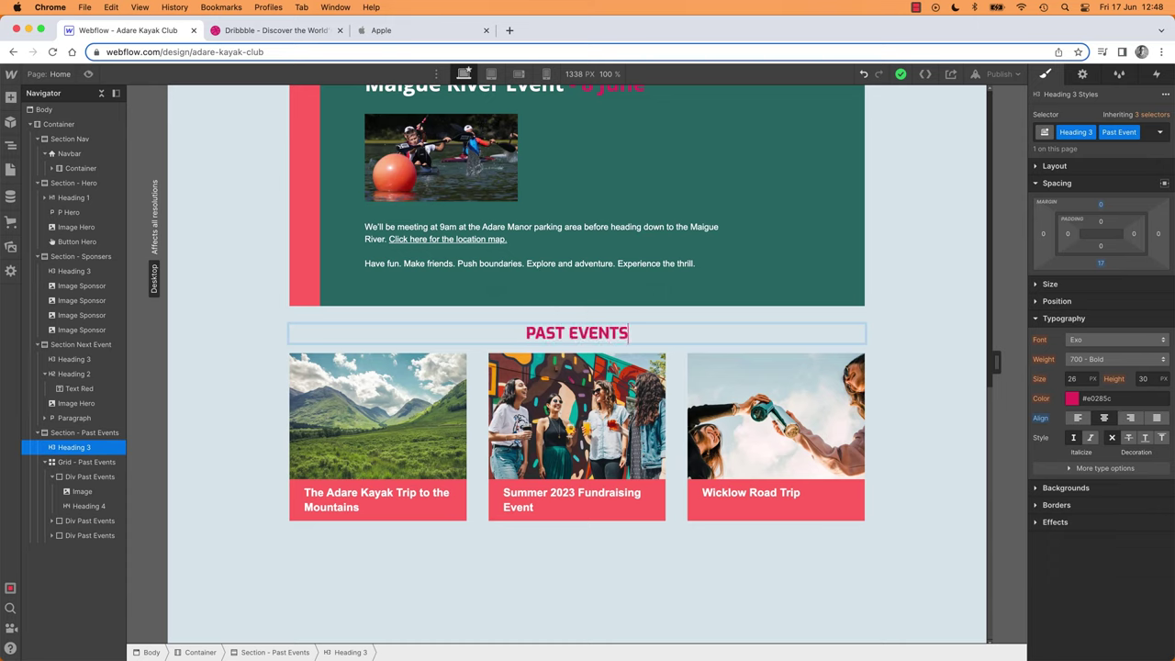
click(923, 369)
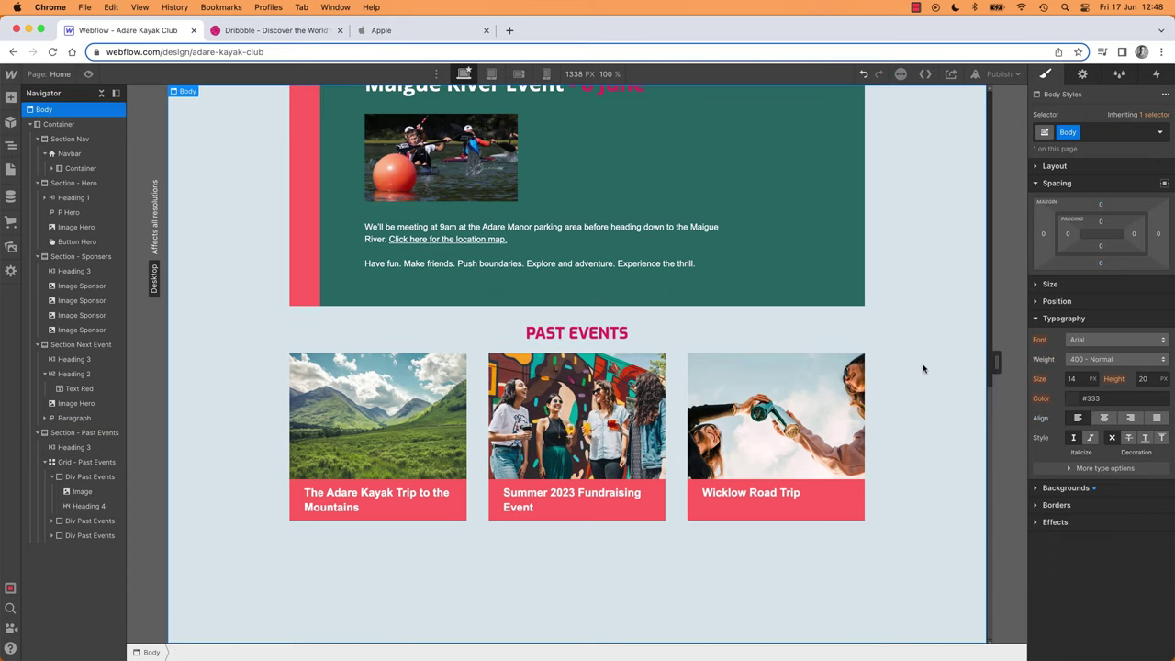